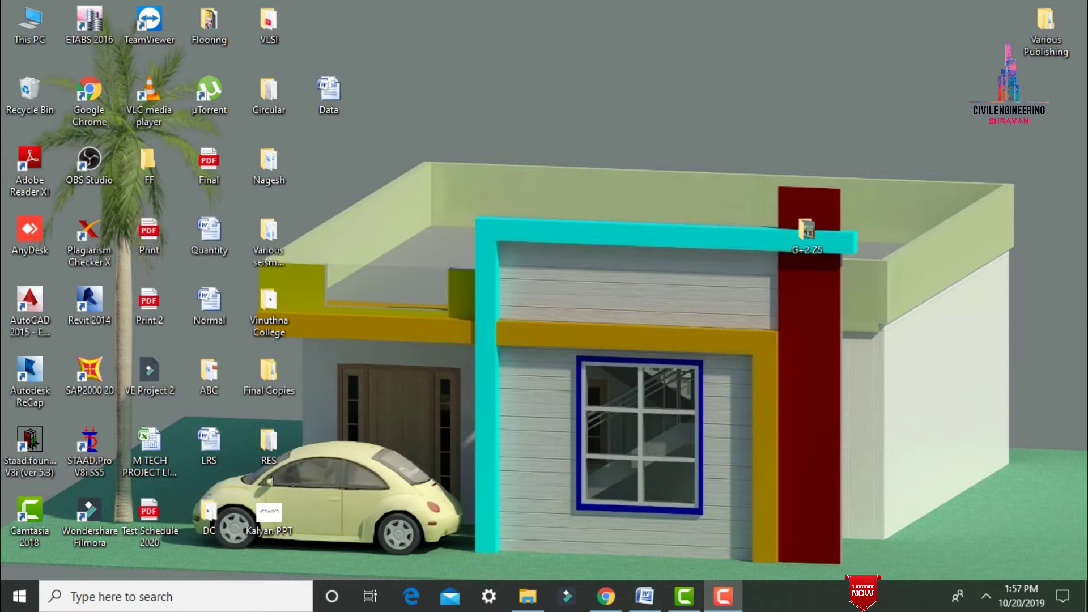
Switch to Chrome and examine the room sizes and column layout in the Karthik Plan Final floor plan PDF.
{"action": "left_click", "coordinate": [617, 605]}
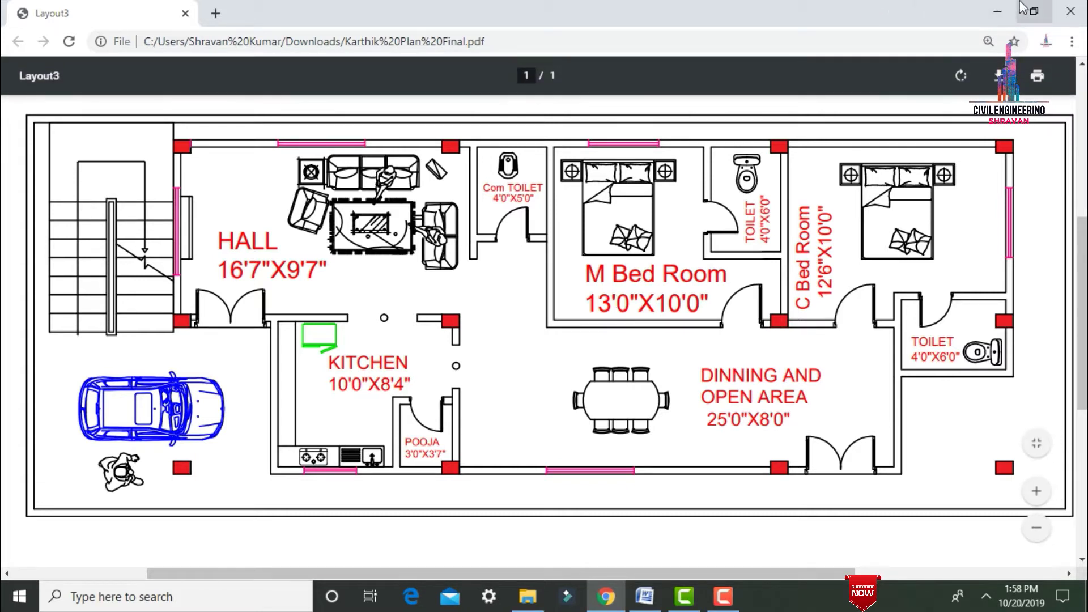
{"action": "left_click", "coordinate": [998, 4]}
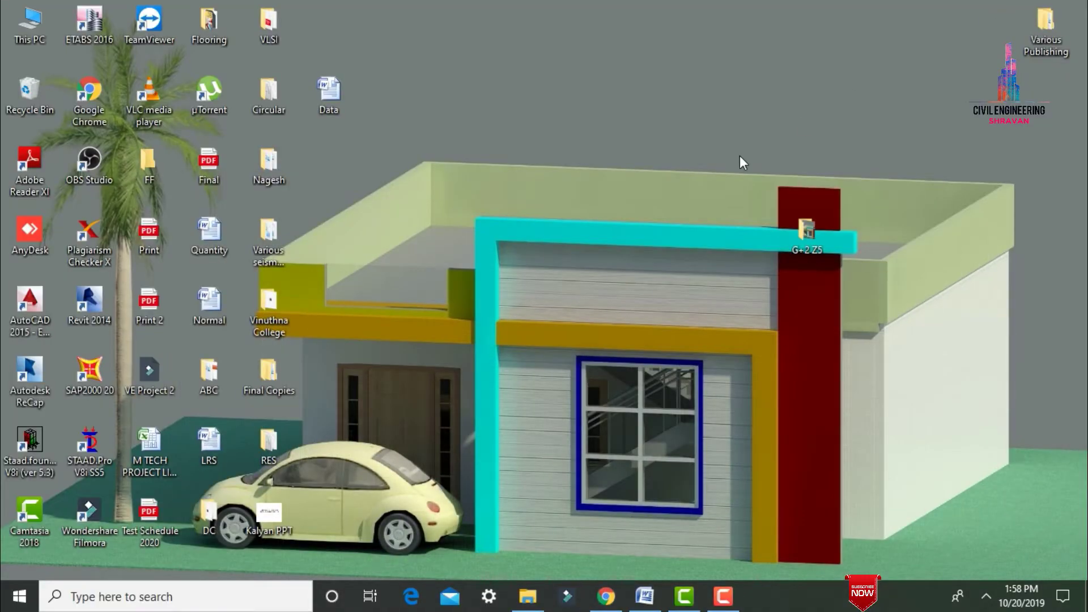
Switch to the Data document in Word and show the start of the analysis parameter list at 150% zoom.
{"action": "left_click", "coordinate": [644, 596]}
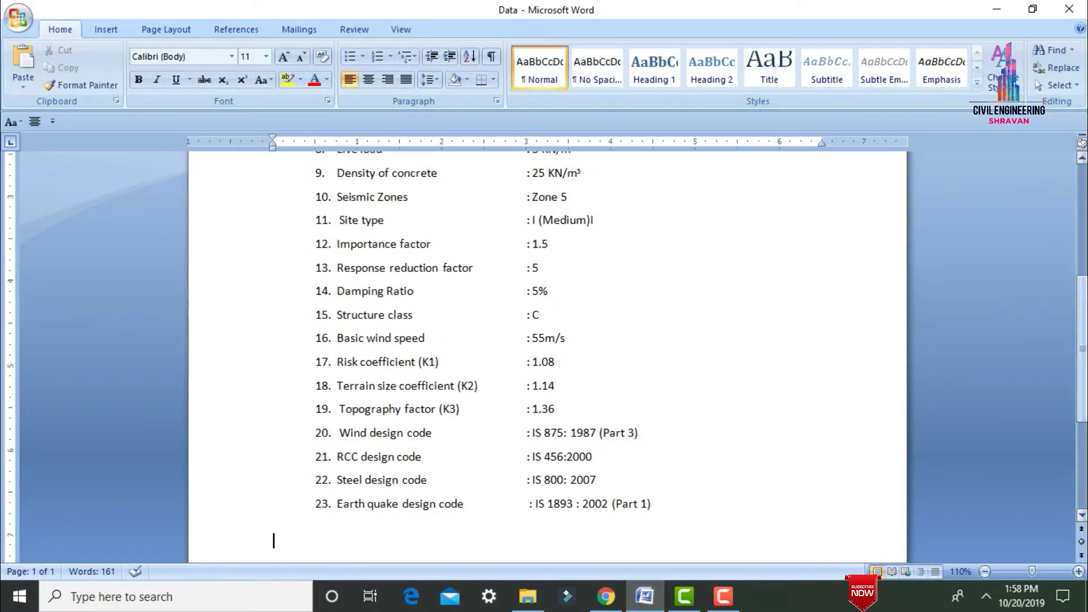
{"action": "scroll", "coordinate": [584, 330], "scroll_direction": "up", "scroll_amount": 5}
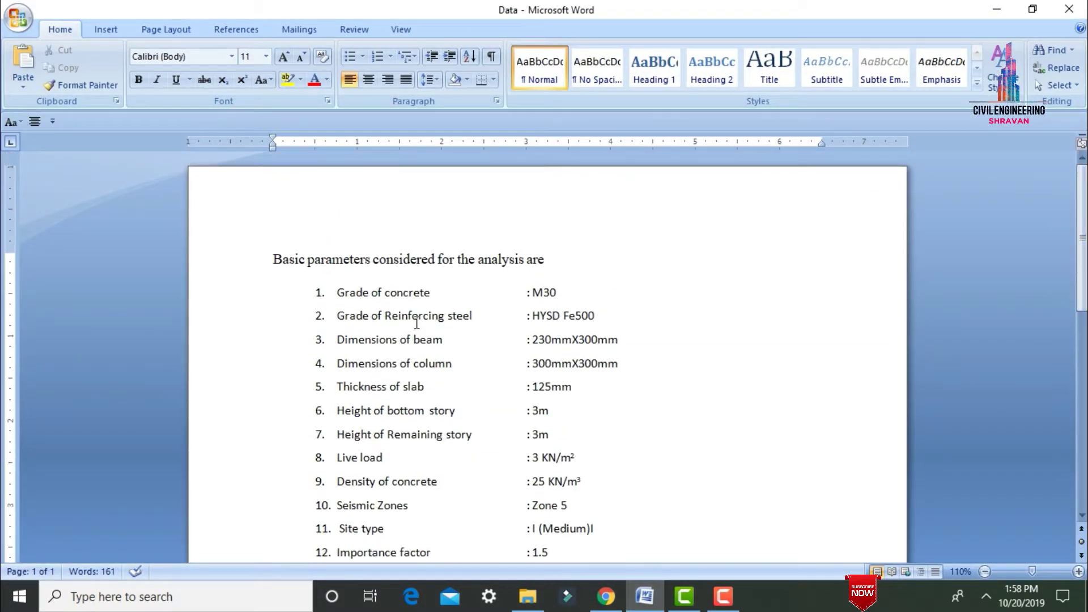
{"action": "key", "text": "ctrl+End"}
{"action": "scroll", "coordinate": [419, 321], "scroll_direction": "up", "scroll_amount": 4, "text": "ctrl"}
{"action": "left_click_drag", "start_coordinate": [1081, 453], "coordinate": [1081, 219]}
{"action": "scroll", "coordinate": [297, 156], "scroll_direction": "down", "scroll_amount": 3}
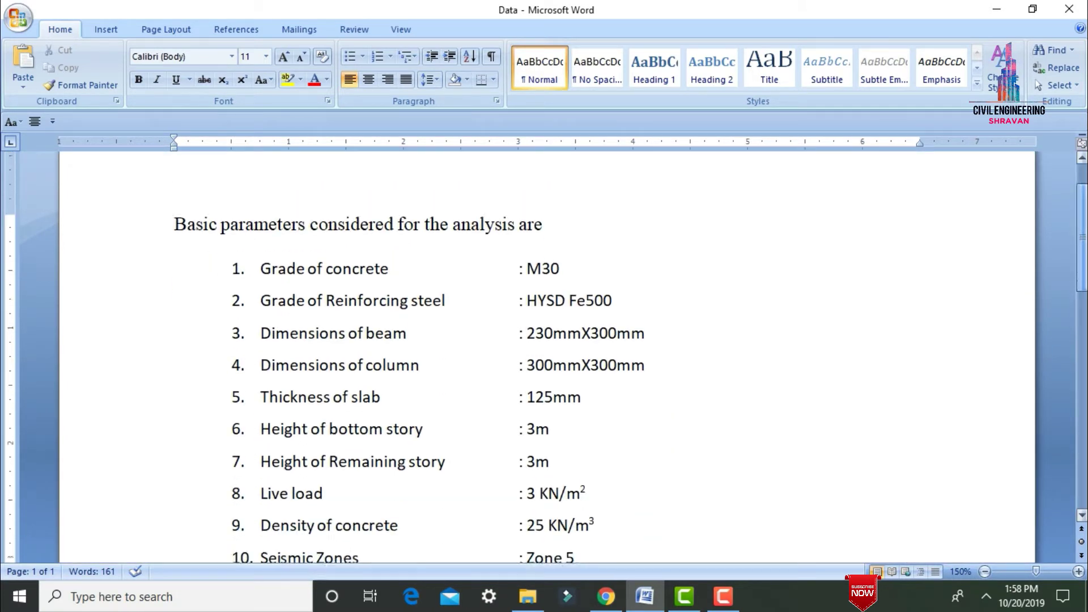
Read through the basic analysis parameters from grade of concrete down to seismic zone.
{"action": "left_click", "coordinate": [258, 229]}
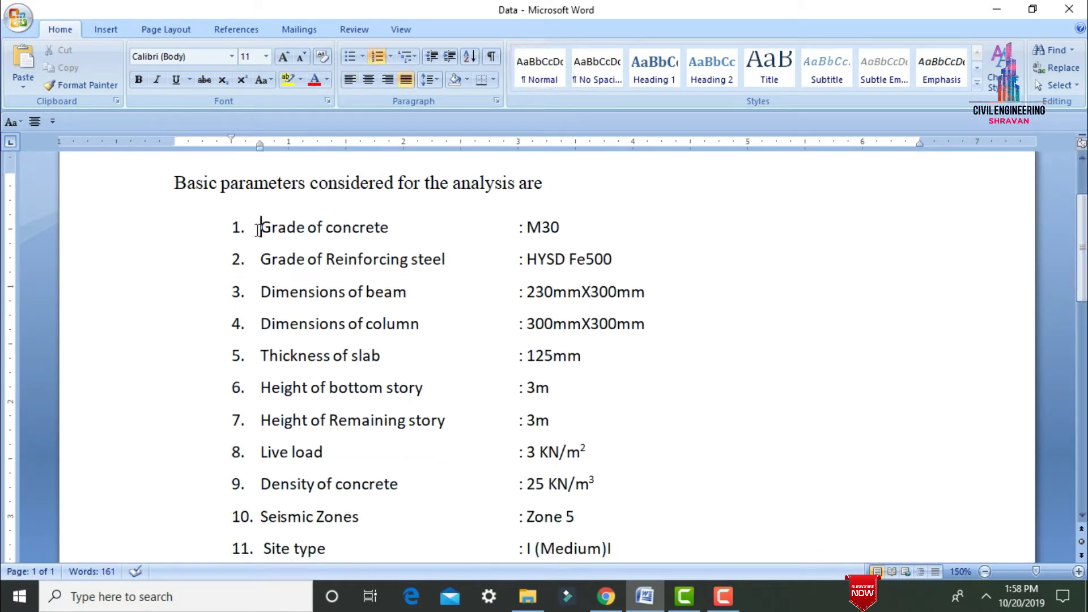
{"action": "key", "text": "Down"}
{"action": "left_click", "coordinate": [584, 263]}
{"action": "key", "text": "Down"}
{"action": "key", "text": "Down"}
{"action": "key", "text": "Down"}
{"action": "key", "text": "Down"}
{"action": "key", "text": "Down"}
{"action": "key", "text": "Down"}
{"action": "key", "text": "Down"}
{"action": "key", "text": "Down"}
Correct the site type entry in the parameter list so that it reads II (Medium).
{"action": "key", "text": "Down"}
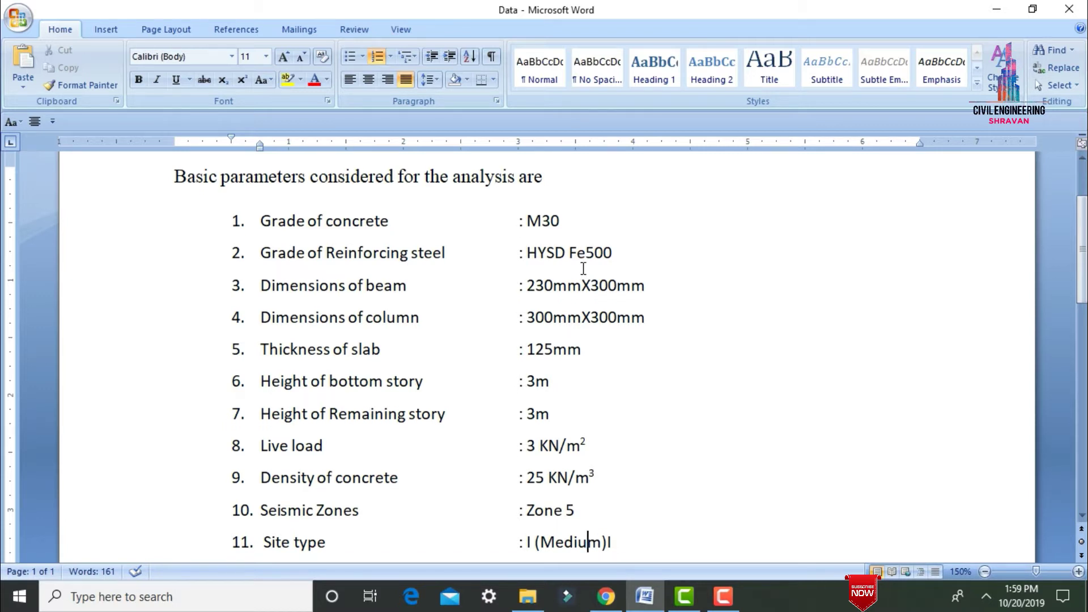
{"action": "key", "text": "Down"}
{"action": "key", "text": "ctrl+z"}
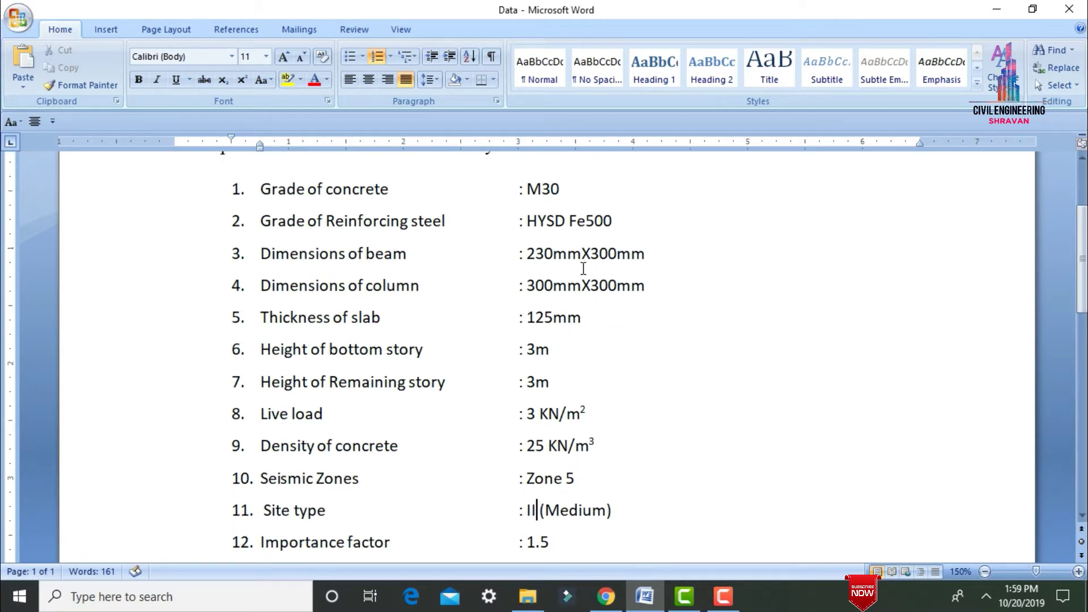
Examine the remaining parameters from importance factor to earthquake design code, and look back over the list.
{"action": "key", "text": "Down"}
{"action": "key", "text": "Down"}
{"action": "key", "text": "Down"}
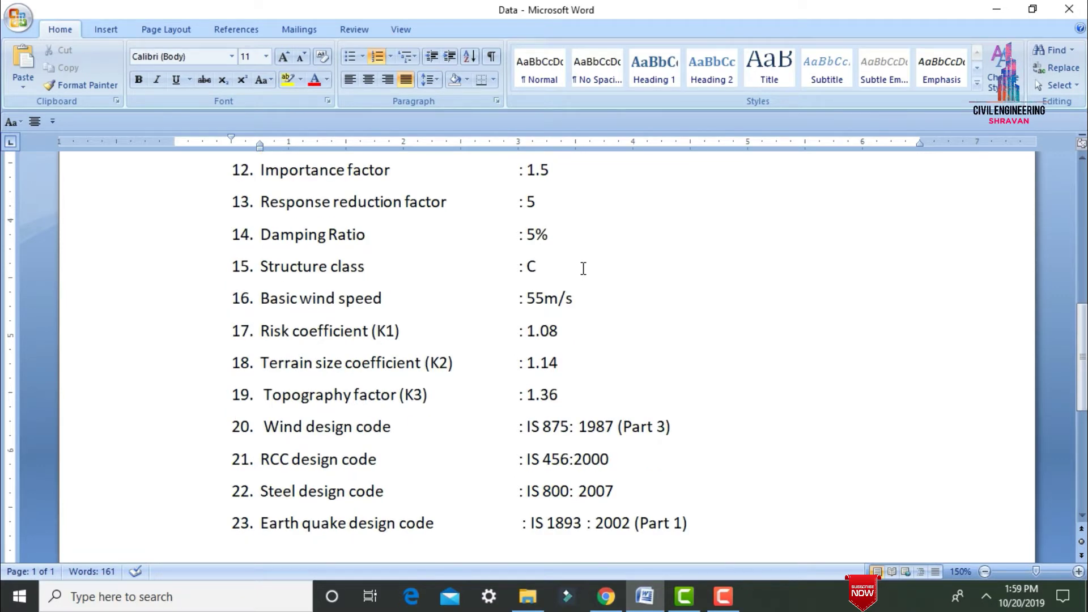
{"action": "key", "text": "End"}
{"action": "key", "text": "Return"}
{"action": "key", "text": "Return"}
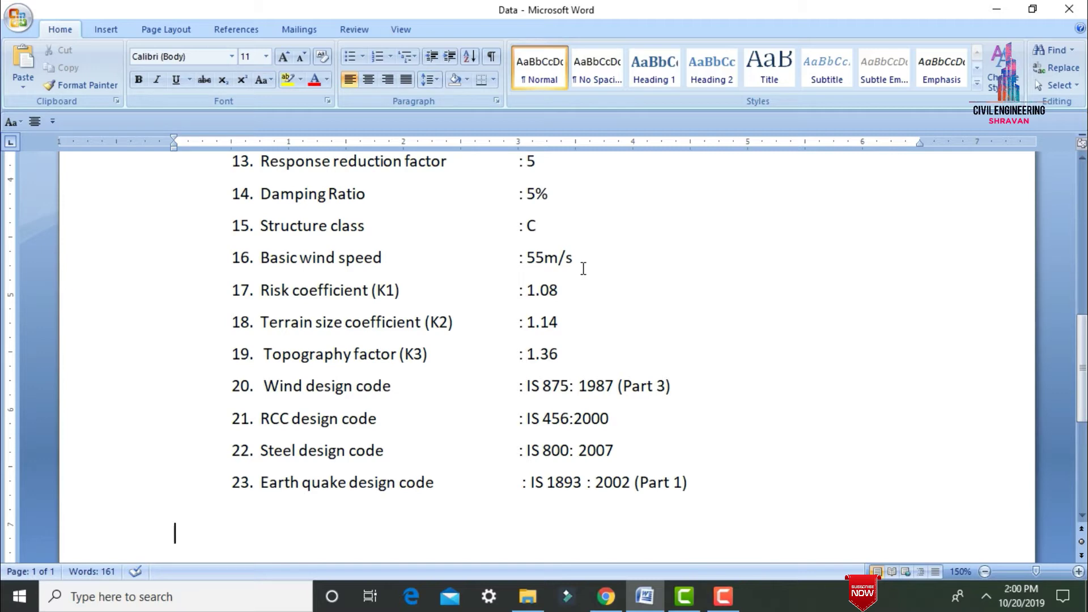
{"action": "left_click_drag", "start_coordinate": [1081, 368], "coordinate": [1082, 278]}
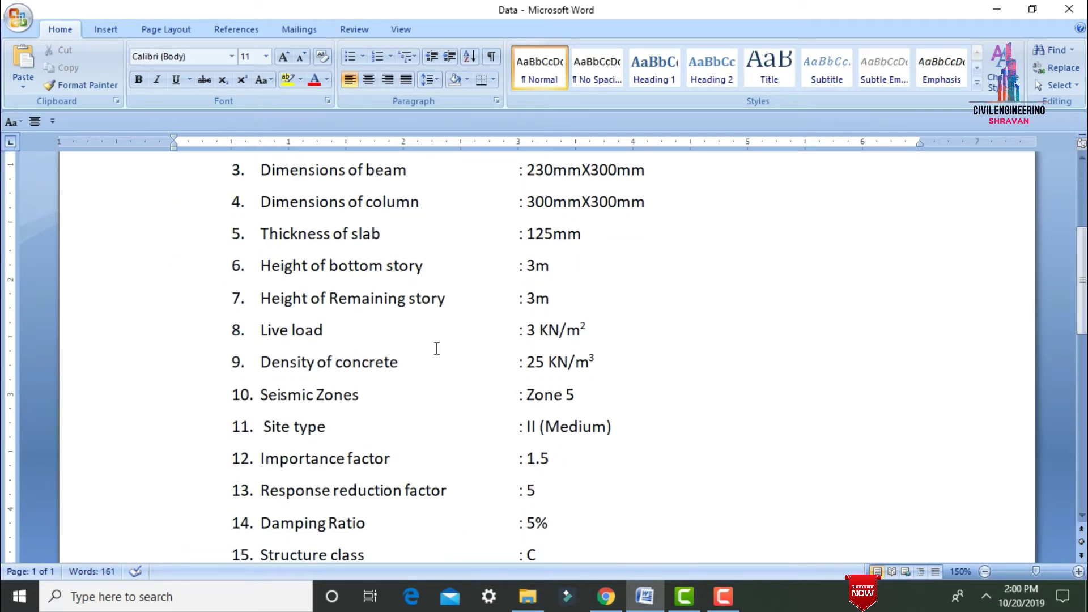
{"action": "left_click_drag", "start_coordinate": [1081, 311], "coordinate": [1069, 490]}
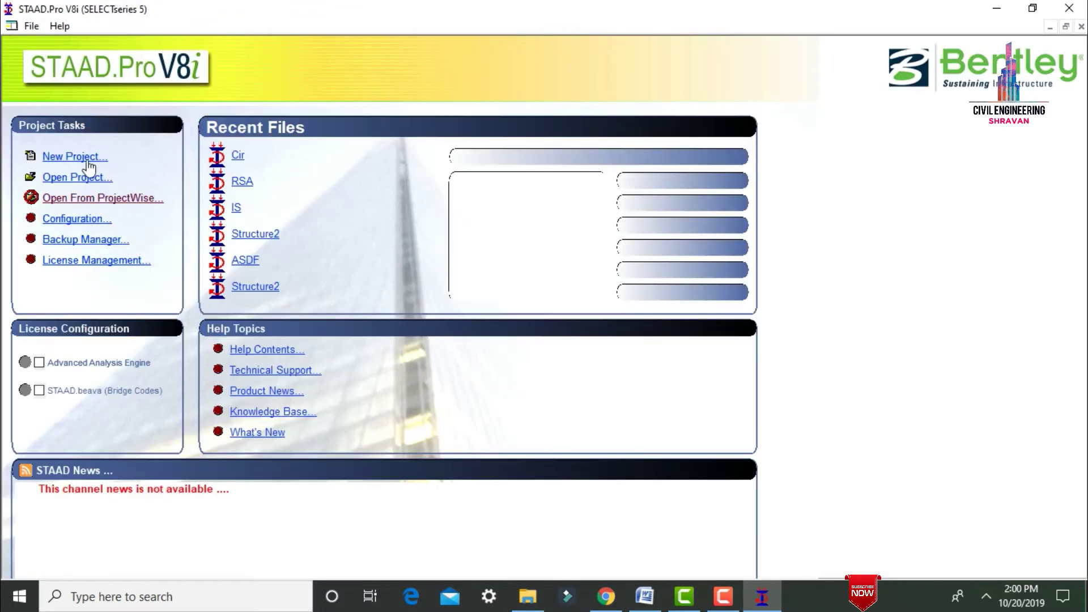
Start a new project as a Space structure with the file name G+2 Z5.
{"action": "left_click", "coordinate": [85, 157]}
{"action": "left_click", "coordinate": [379, 172]}
{"action": "key", "text": "Tab"}
{"action": "type", "text": "G"}
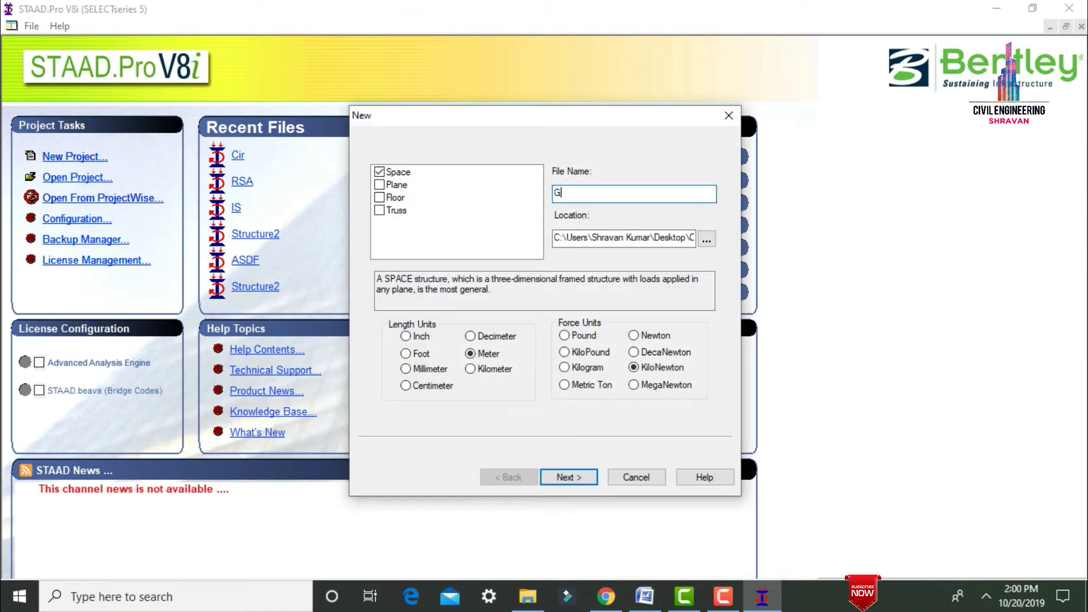
{"action": "type", "text": "+2 Z5"}
{"action": "key", "text": "Tab"}
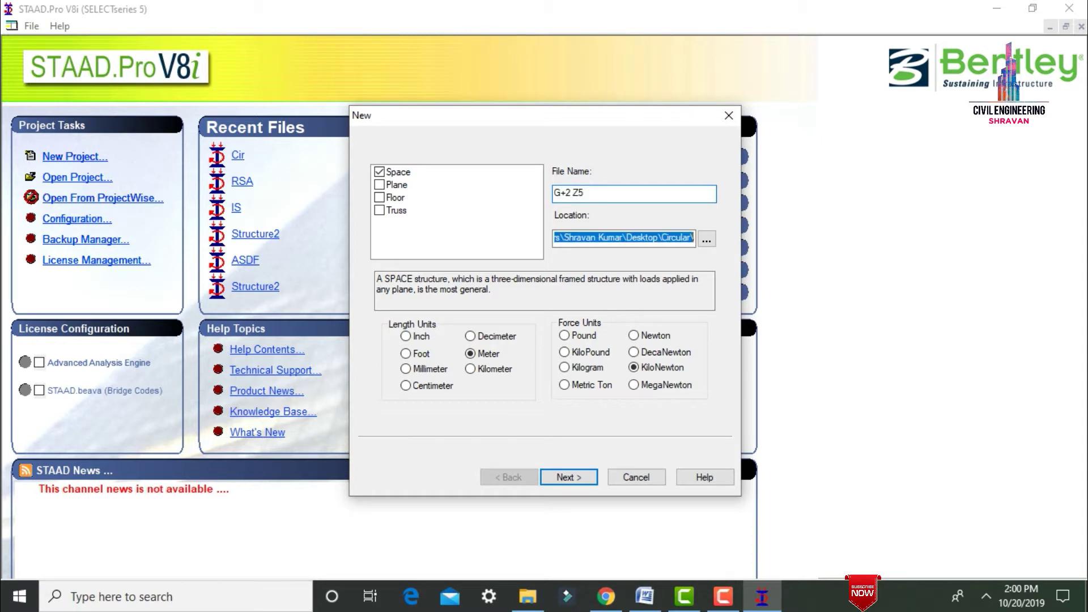
Set the project location to the G+2 Z5 folder on the Desktop.
{"action": "left_click", "coordinate": [706, 241]}
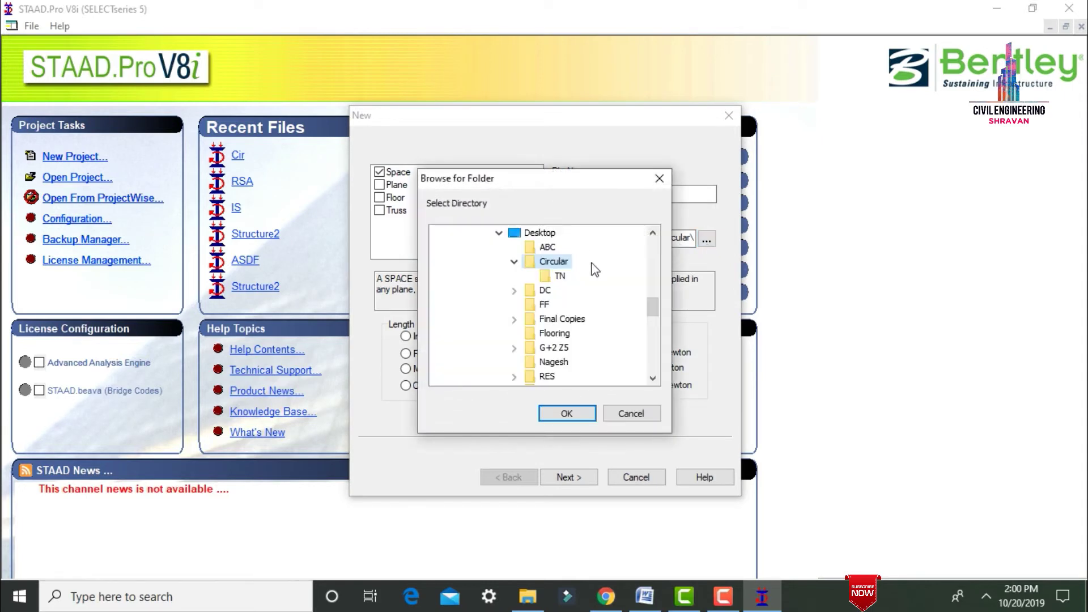
{"action": "left_click", "coordinate": [538, 351]}
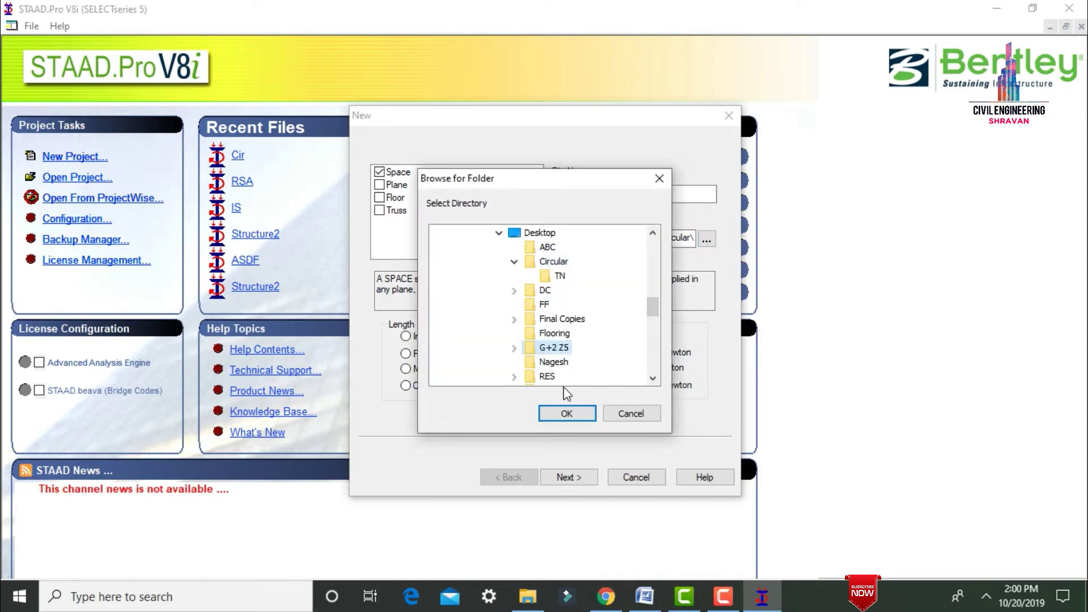
{"action": "left_click", "coordinate": [579, 414]}
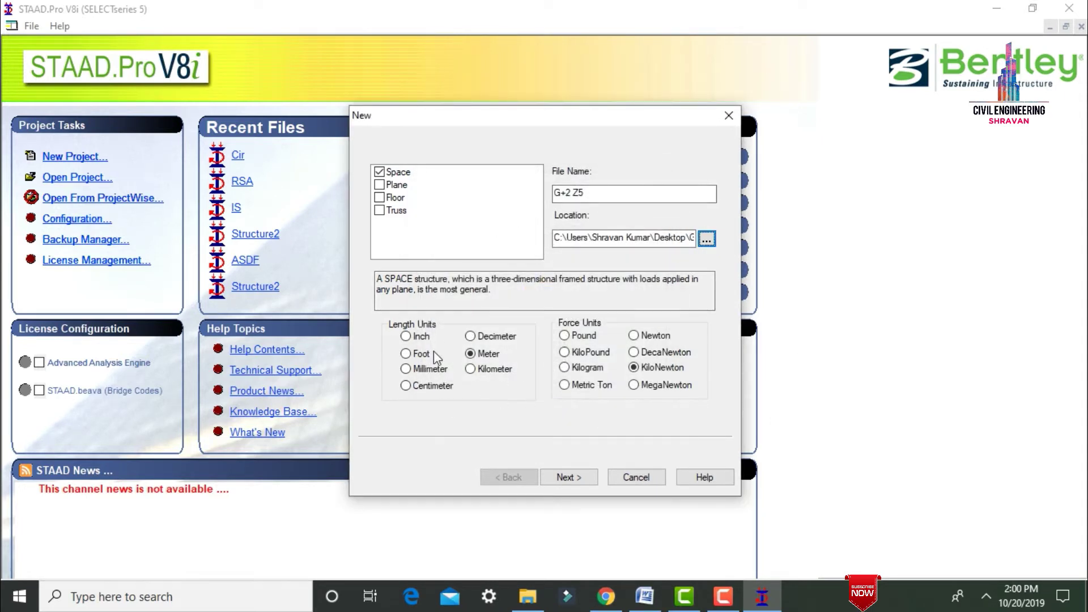
Choose Meter as the length unit and KiloNewton as the force unit, and create the project.
{"action": "left_click", "coordinate": [470, 355]}
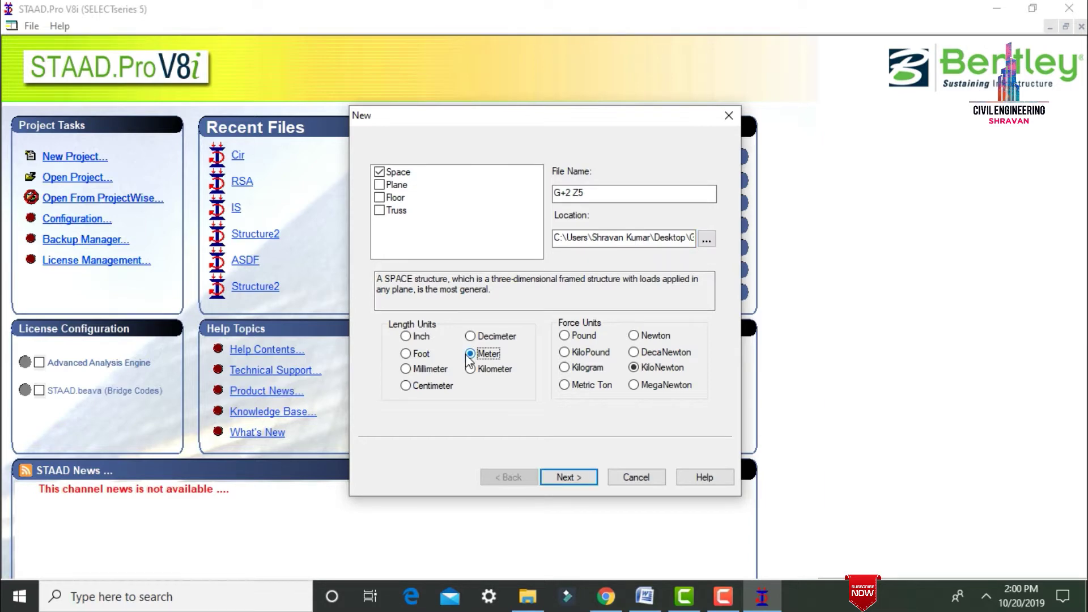
{"action": "left_click", "coordinate": [635, 368]}
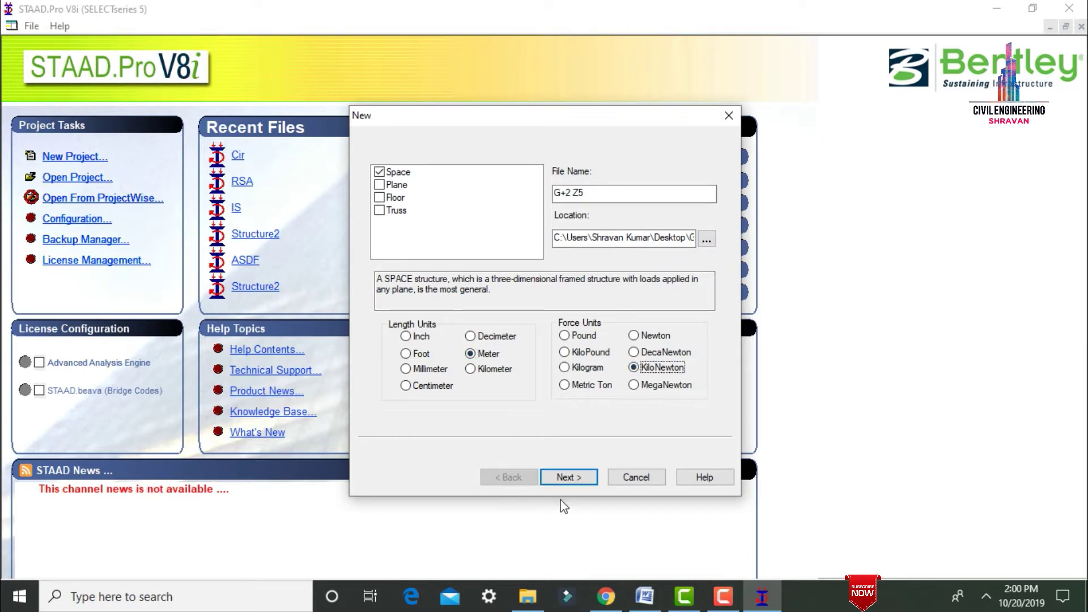
{"action": "left_click", "coordinate": [569, 476]}
{"action": "left_click", "coordinate": [568, 476]}
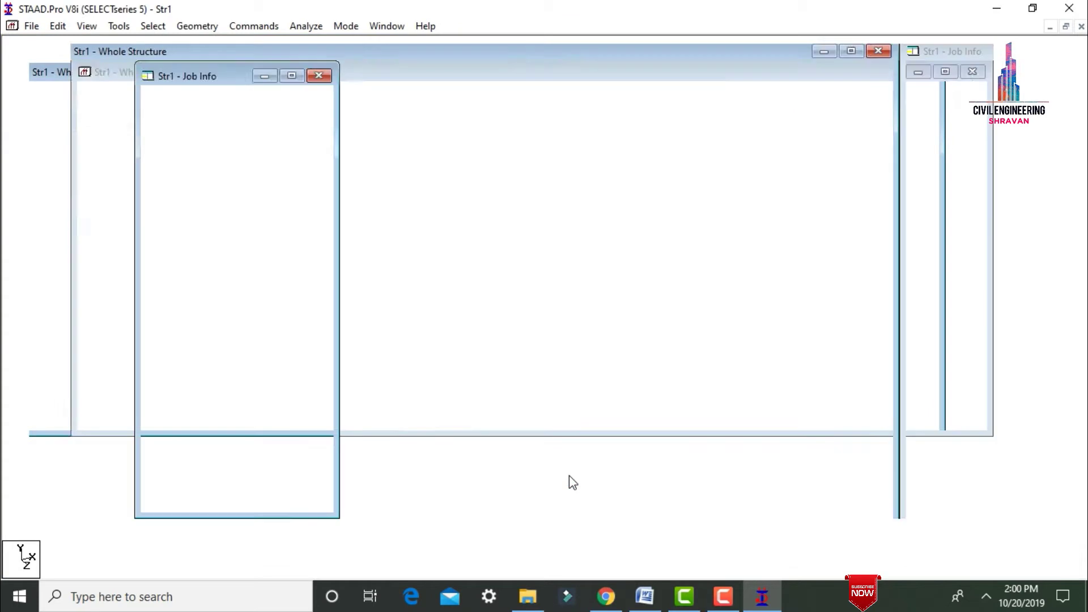
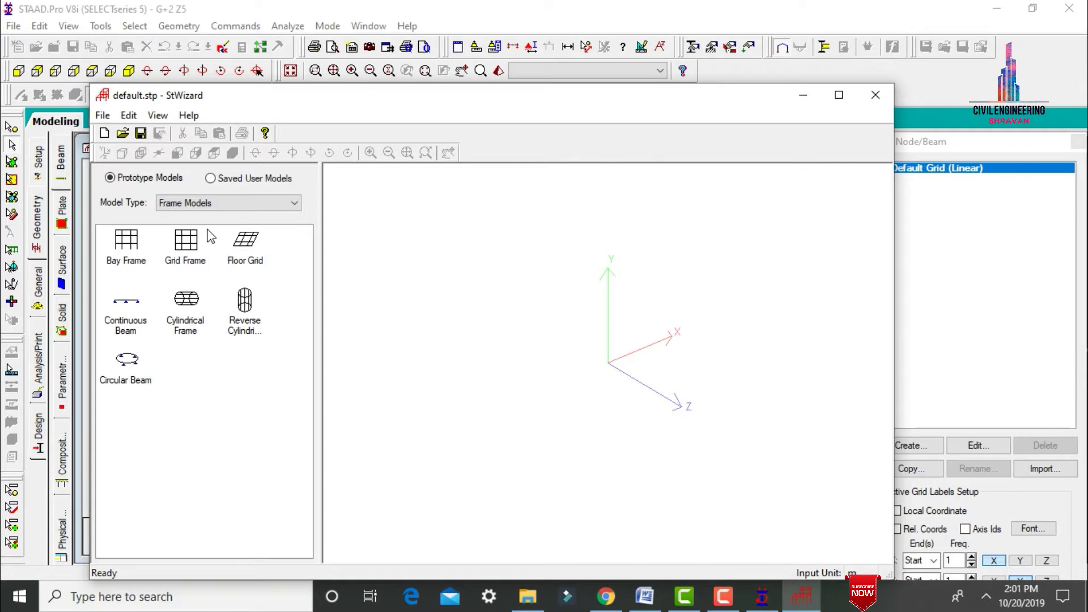
Add a Bay Frame prototype with length 13 m, height 3 m and width 7 m, using 3, 1 and 2 bays respectively.
{"action": "double_click", "coordinate": [138, 247]}
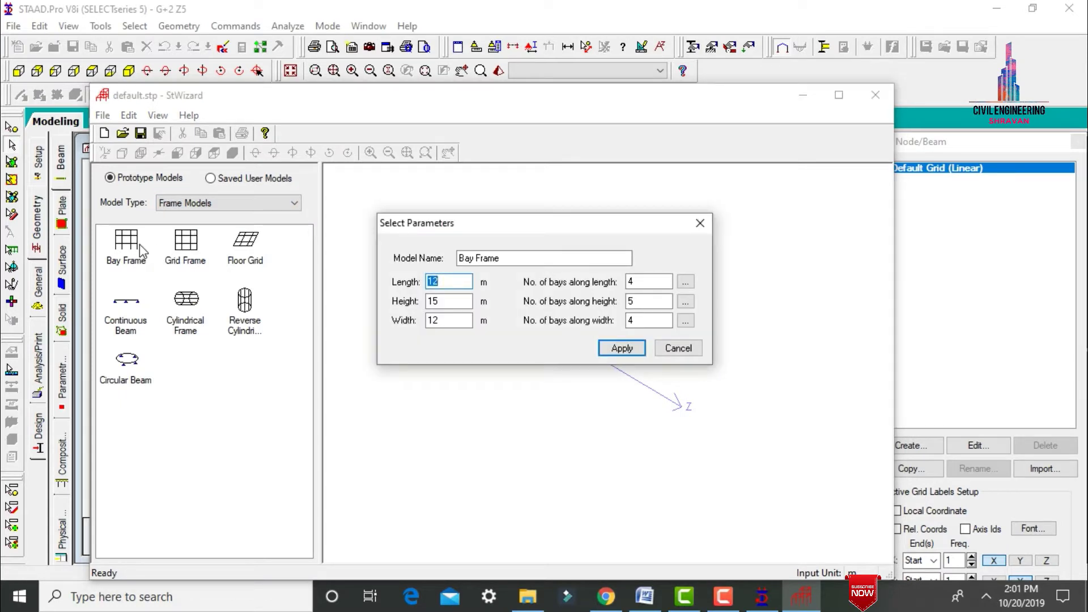
{"action": "type", "text": "1"}
{"action": "key", "text": "Tab"}
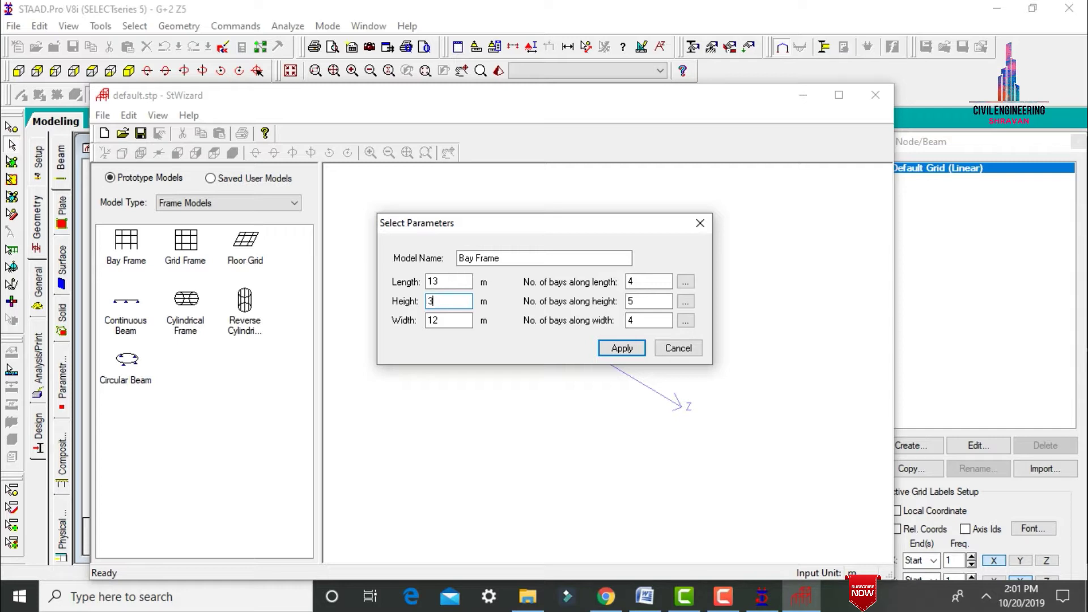
{"action": "key", "text": "Tab"}
{"action": "type", "text": "1"}
{"action": "key", "text": "Tab"}
Set the three bay lengths along the frame's length to 5, 5 and 3 m.
{"action": "left_click", "coordinate": [686, 281]}
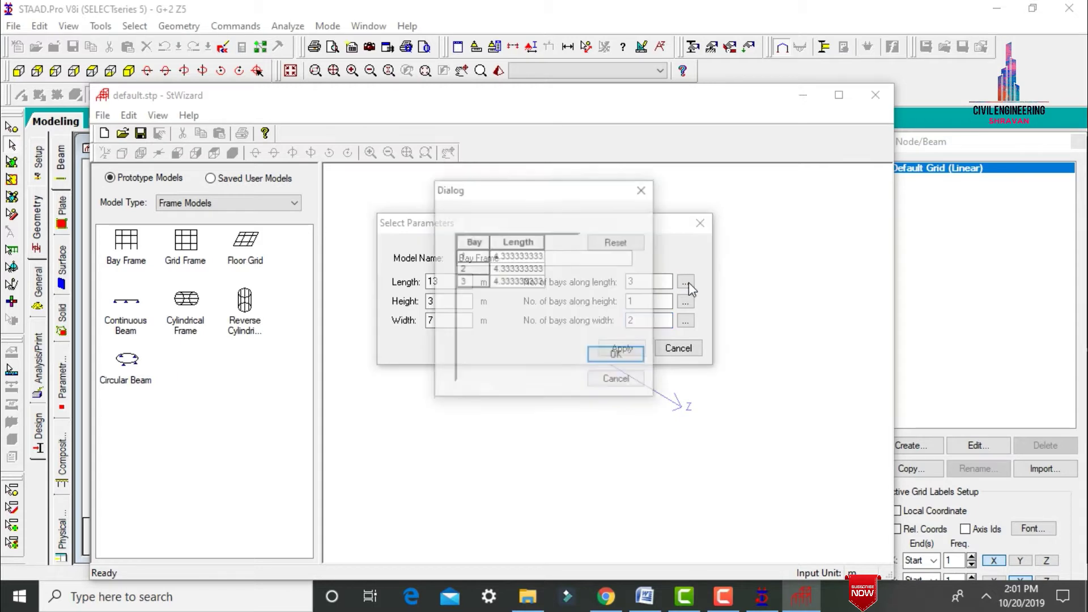
{"action": "left_click", "coordinate": [494, 257]}
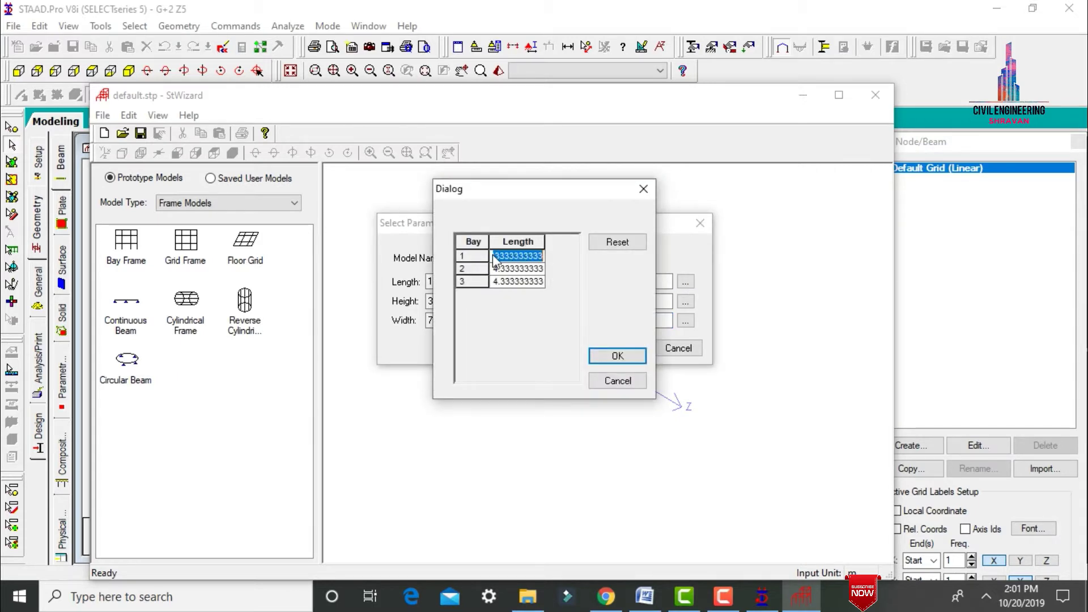
{"action": "key", "text": "BackSpace"}
{"action": "type", "text": "5"}
{"action": "key", "text": "Return"}
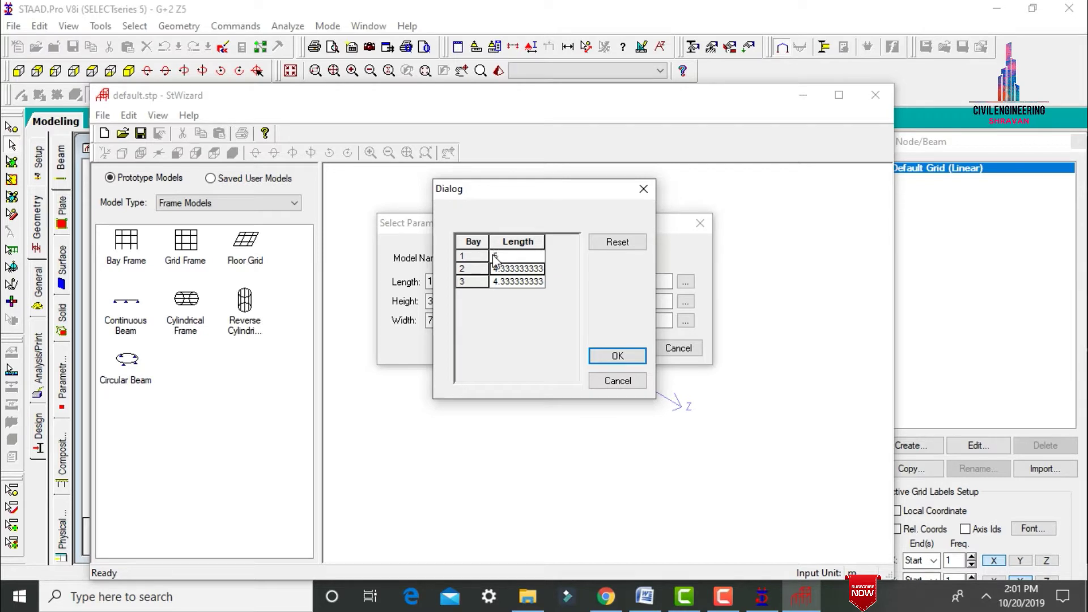
{"action": "type", "text": "5"}
{"action": "key", "text": "Return"}
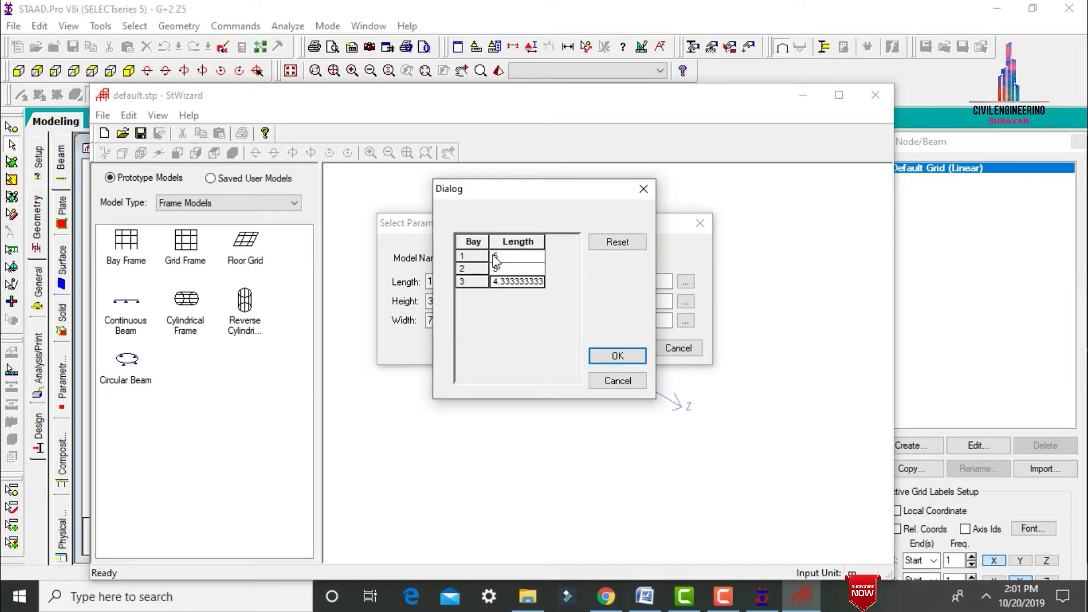
{"action": "key", "text": "BackSpace"}
{"action": "type", "text": "3"}
{"action": "left_click", "coordinate": [604, 359]}
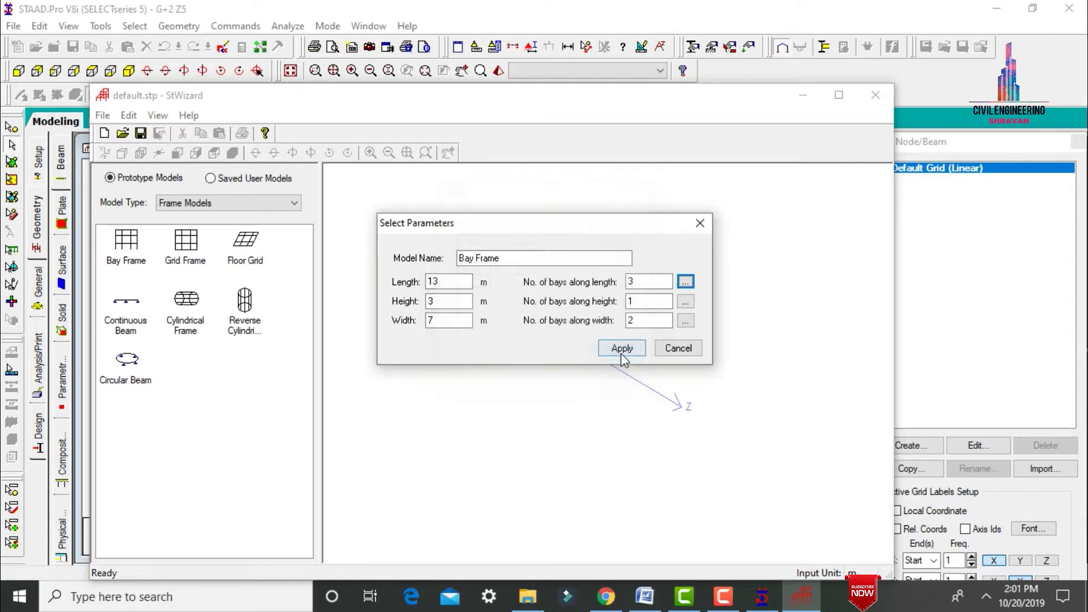
Set the two bay lengths along the frame's width to 4 and 3 m, and generate the bay frame.
{"action": "left_click", "coordinate": [686, 321]}
{"action": "left_click", "coordinate": [523, 259]}
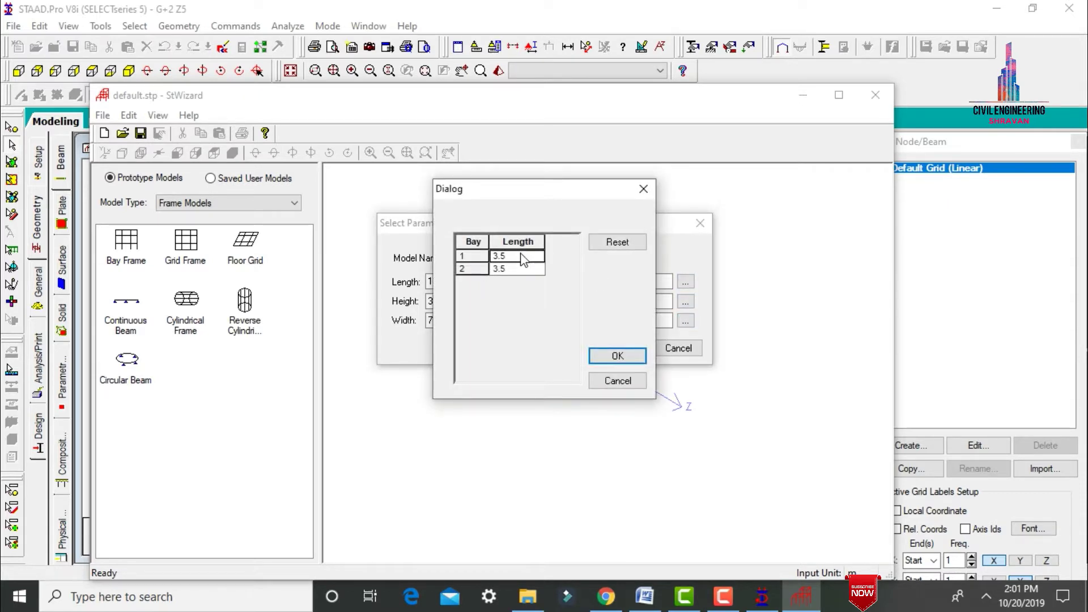
{"action": "key", "text": "BackSpace"}
{"action": "type", "text": "4"}
{"action": "type", "text": "3"}
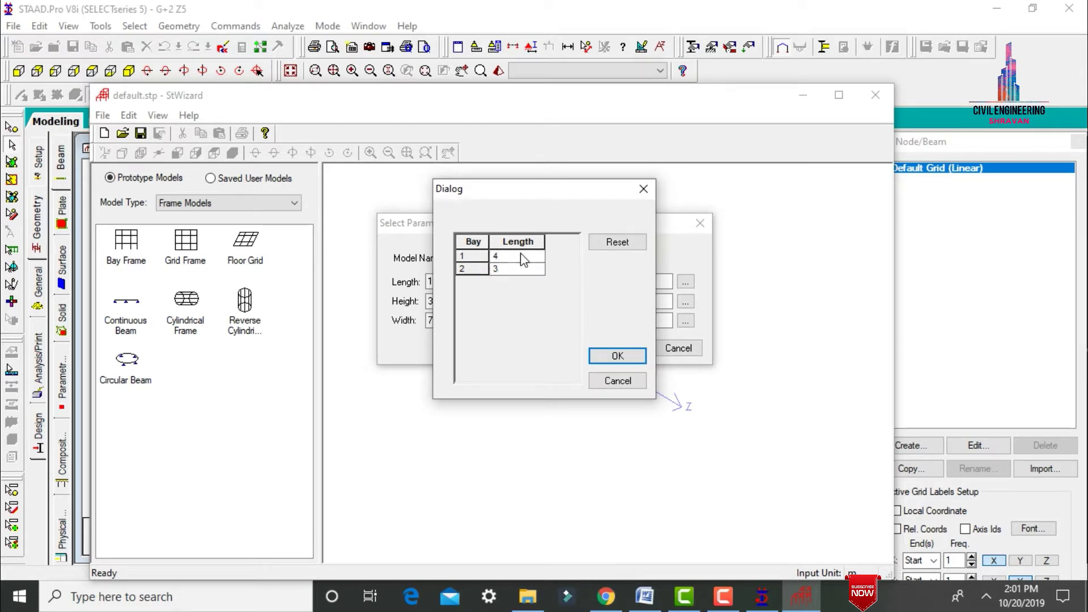
{"action": "left_click", "coordinate": [623, 358]}
{"action": "left_click", "coordinate": [621, 348]}
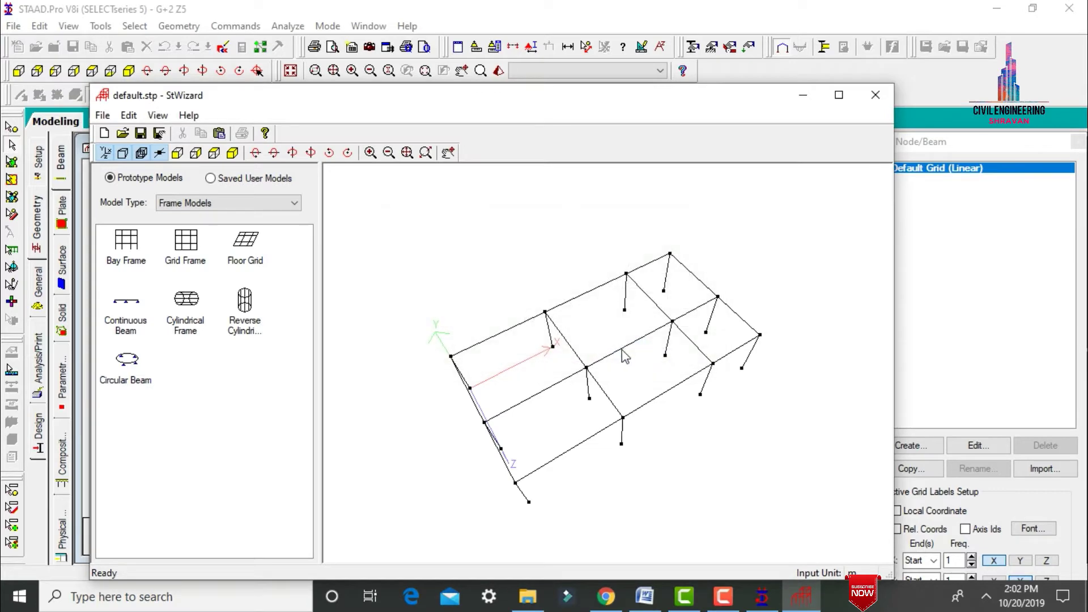
Inspect the bay frame from above, close the structure wizard and merge the prototype into the STAAD.Pro model.
{"action": "left_click_drag", "start_coordinate": [646, 374], "coordinate": [548, 218]}
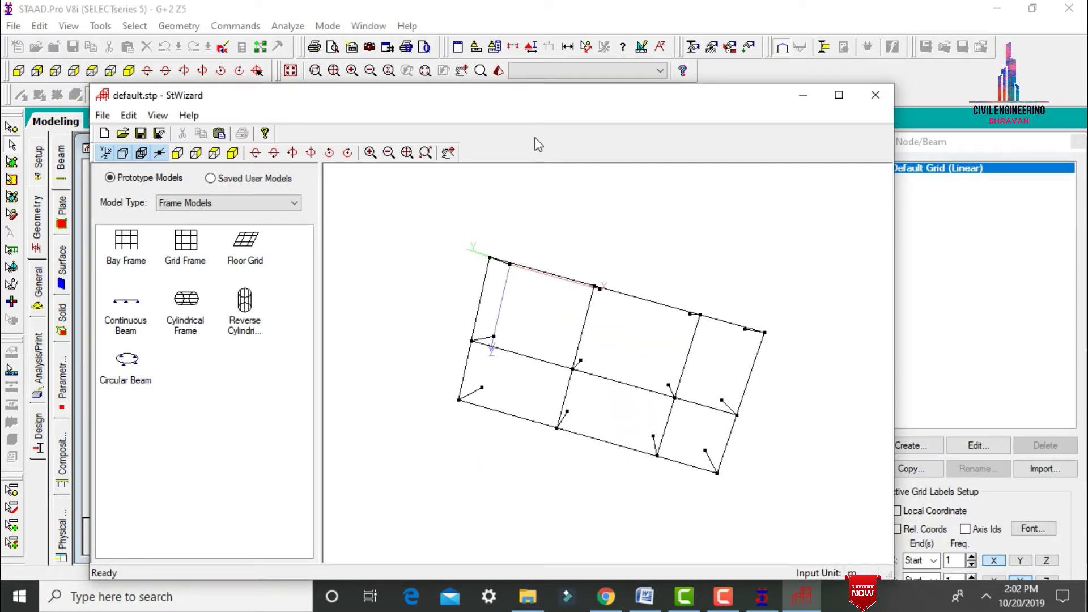
{"action": "mouse_move", "coordinate": [536, 105]}
{"action": "left_mouse_down"}
{"action": "mouse_move", "coordinate": [539, 121]}
{"action": "mouse_move", "coordinate": [539, 85]}
{"action": "left_mouse_up"}
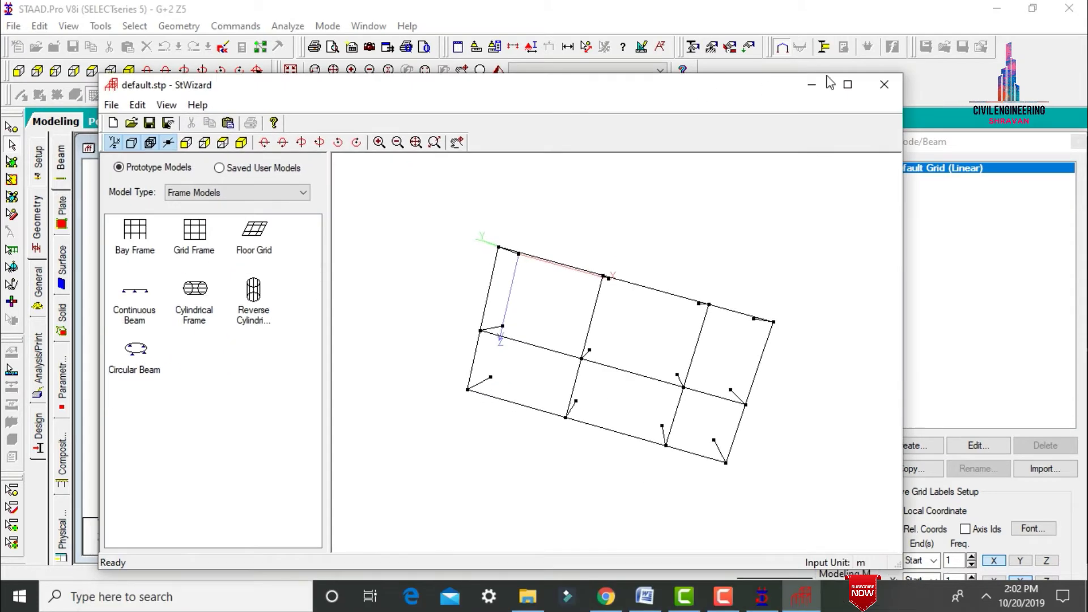
{"action": "left_click", "coordinate": [886, 83]}
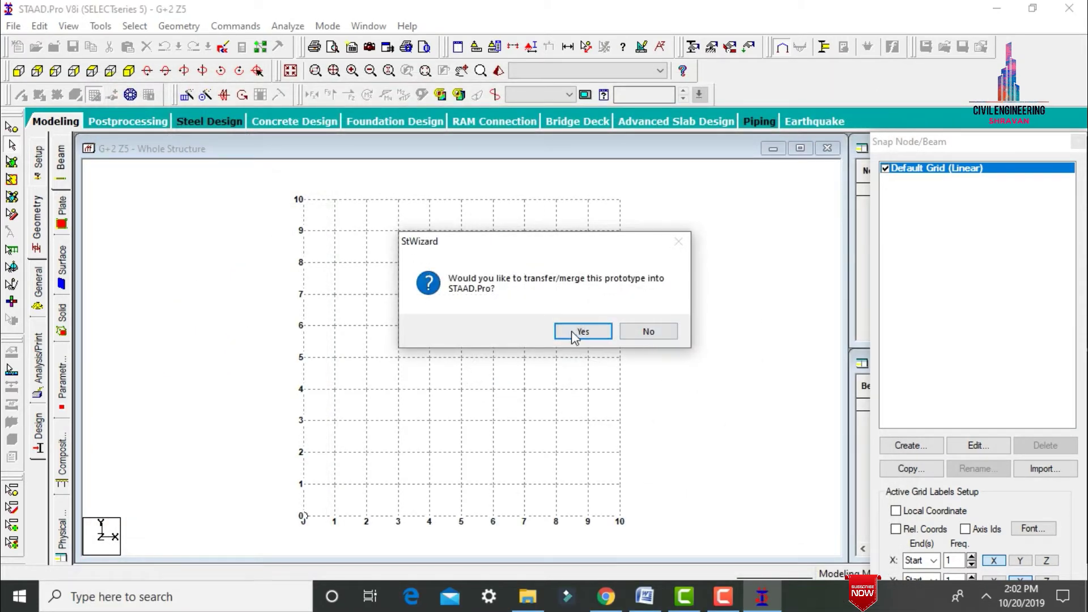
{"action": "left_click", "coordinate": [579, 332]}
{"action": "left_click", "coordinate": [625, 228]}
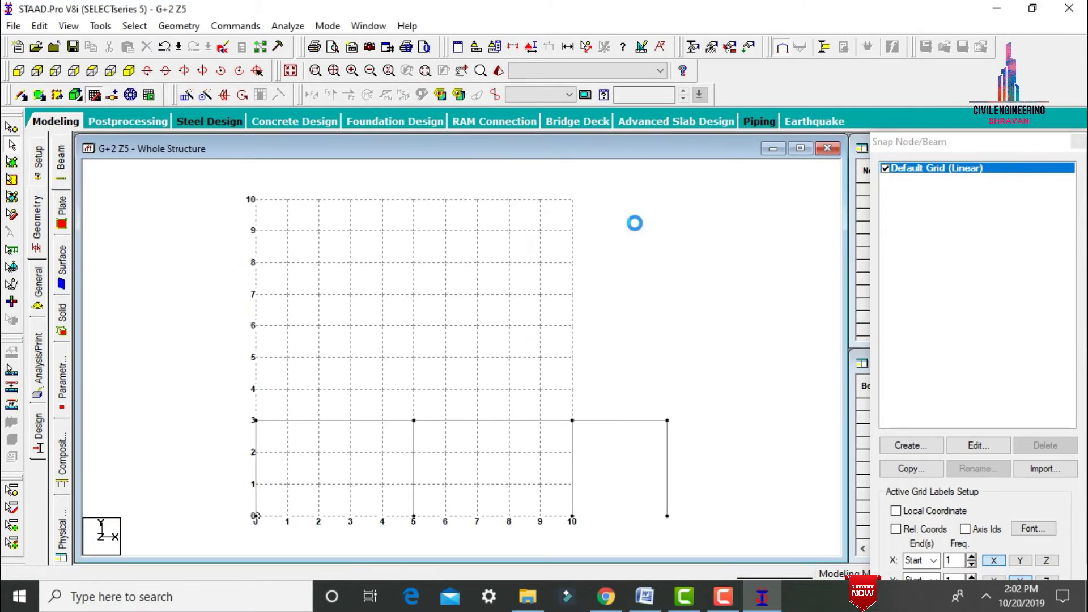
Check the merged frame in plan and isometric views, and turn off the snap node/beam grid.
{"action": "left_click", "coordinate": [131, 70]}
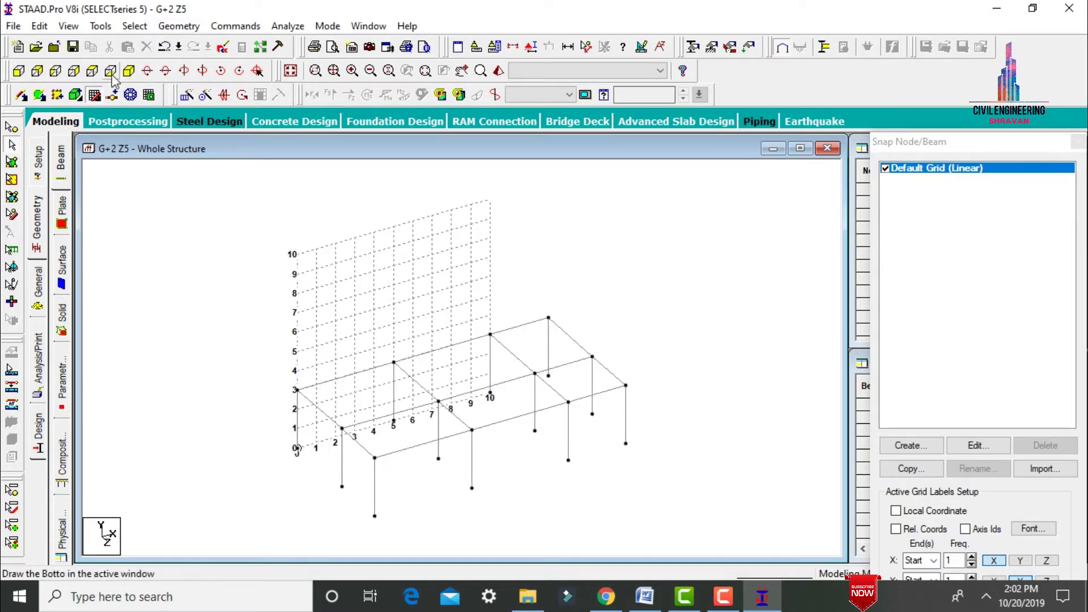
{"action": "left_click", "coordinate": [92, 72]}
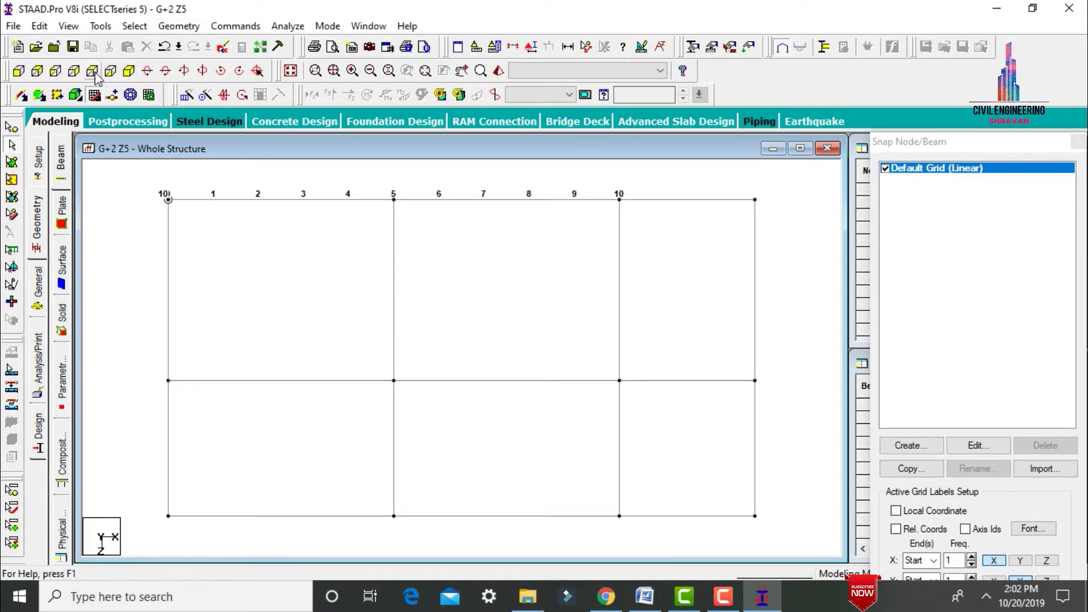
{"action": "left_click", "coordinate": [129, 71]}
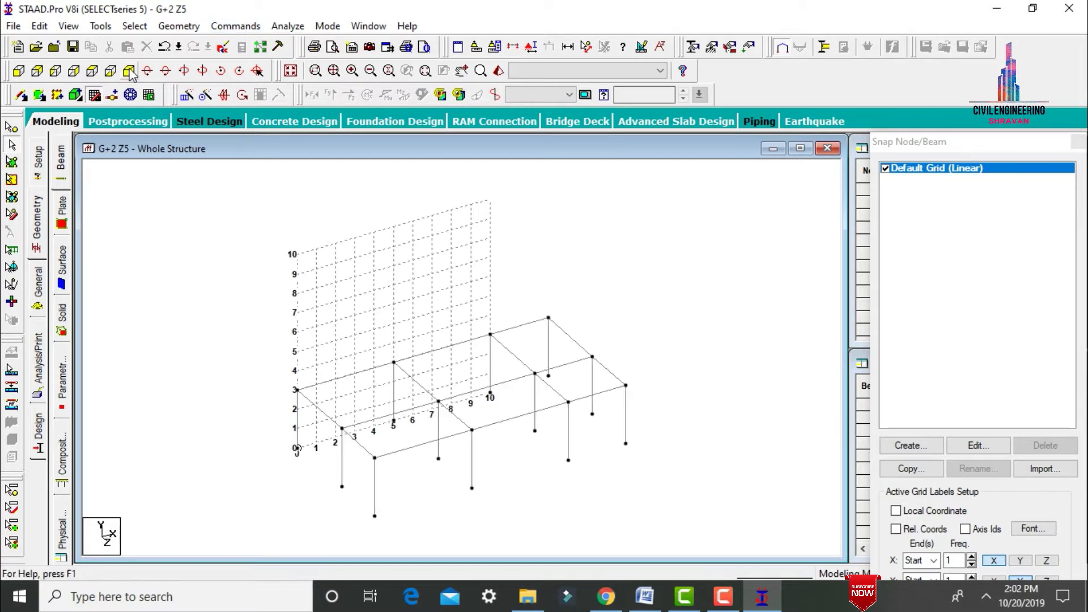
{"action": "left_click", "coordinate": [95, 97]}
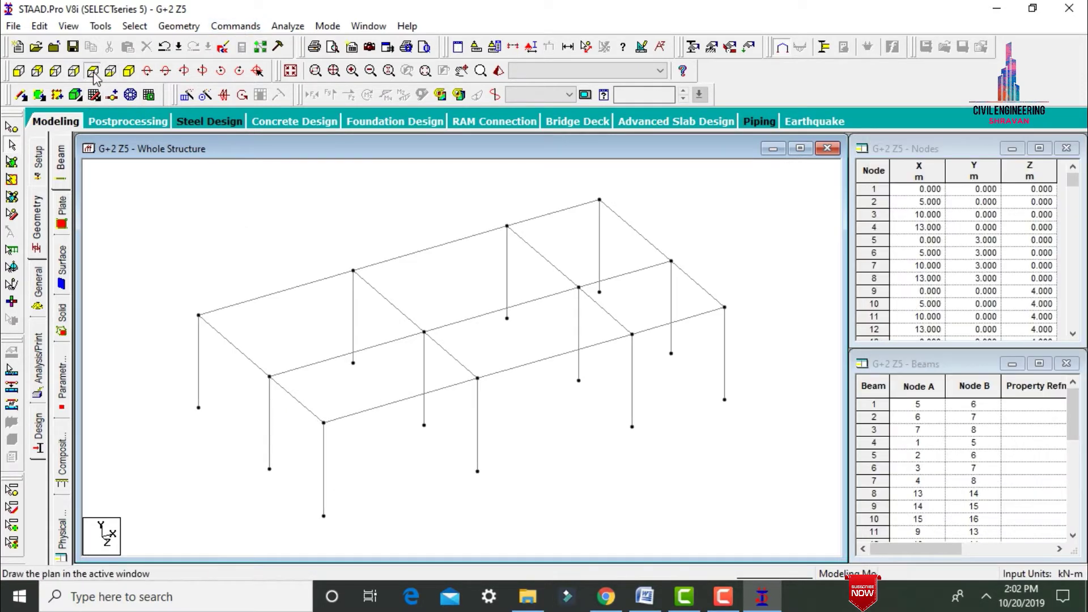
Isolate the 4 m bay at X = 0 with a window section cut in plan, and show it in isometric view.
{"action": "left_click", "coordinate": [93, 71]}
{"action": "left_click", "coordinate": [531, 47]}
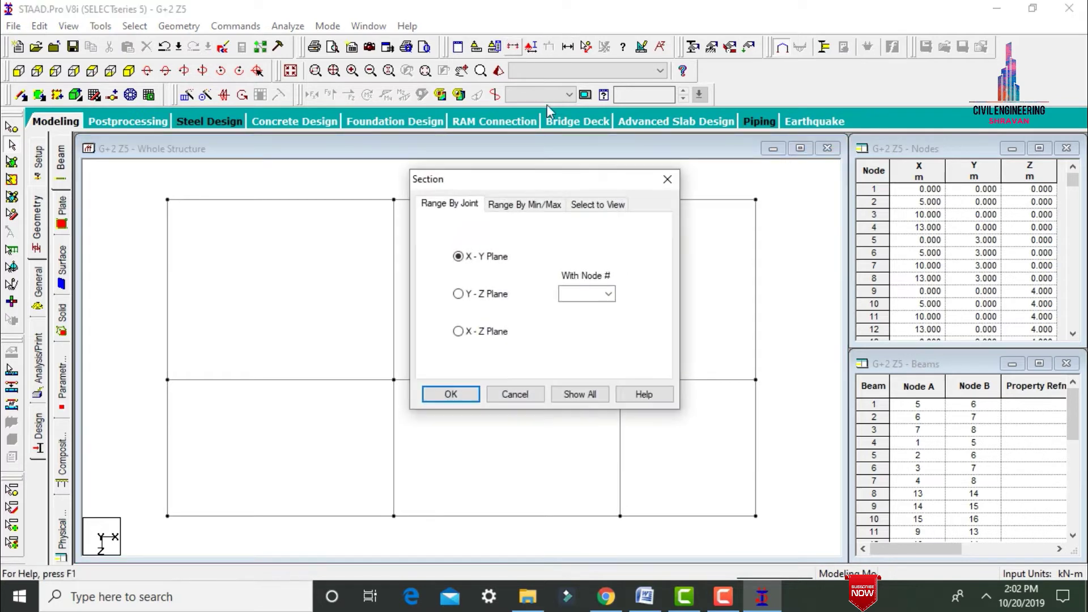
{"action": "left_click", "coordinate": [595, 204]}
{"action": "left_click", "coordinate": [459, 394]}
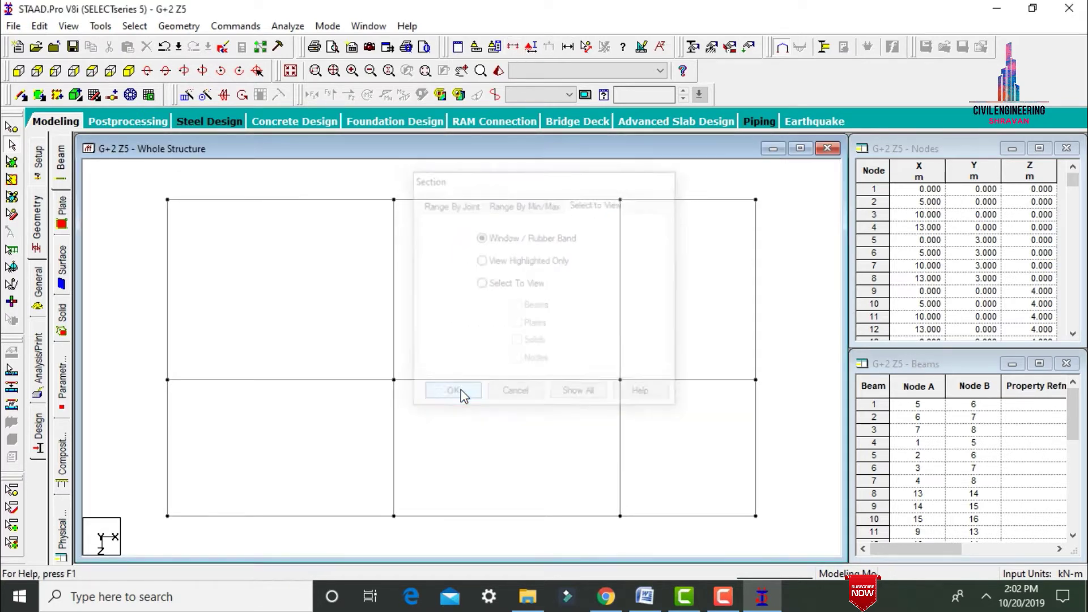
{"action": "left_click_drag", "start_coordinate": [150, 189], "coordinate": [173, 387]}
{"action": "left_click", "coordinate": [129, 71]}
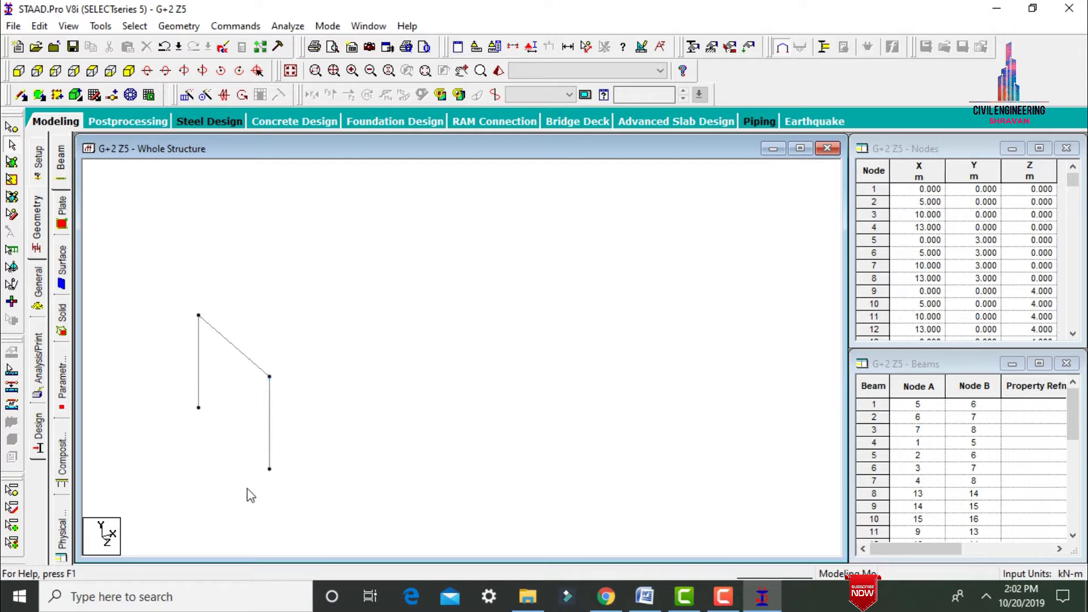
Copy the base and upper nodes of the column at Z = 4 m and paste them moved -0.7 m in X.
{"action": "left_click", "coordinate": [11, 128]}
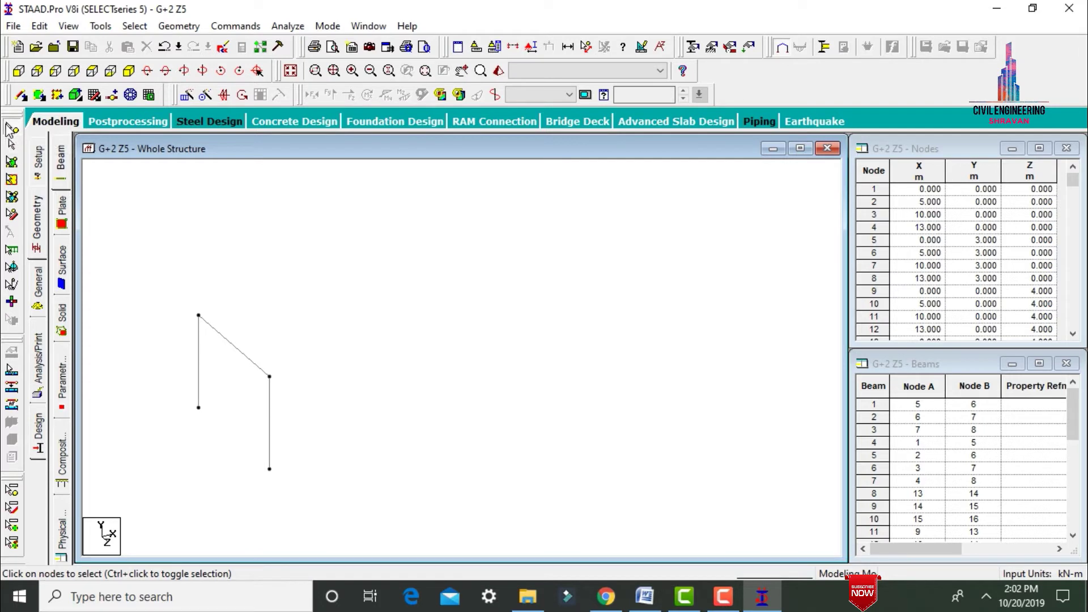
{"action": "left_click", "coordinate": [270, 469]}
{"action": "left_click", "coordinate": [270, 376], "text": "ctrl"}
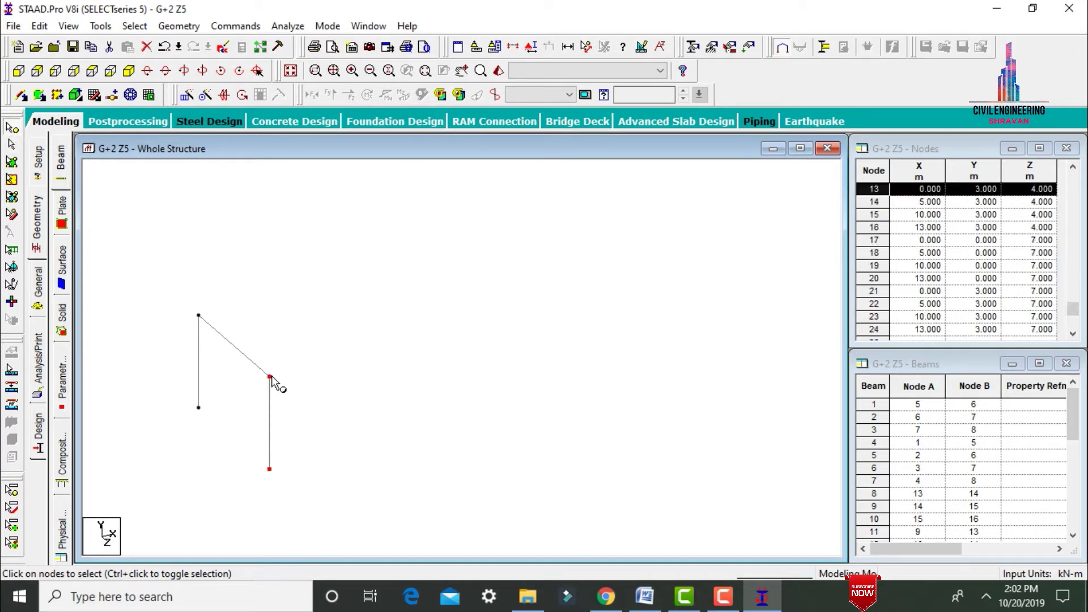
{"action": "right_click", "coordinate": [272, 447]}
{"action": "left_click", "coordinate": [318, 206]}
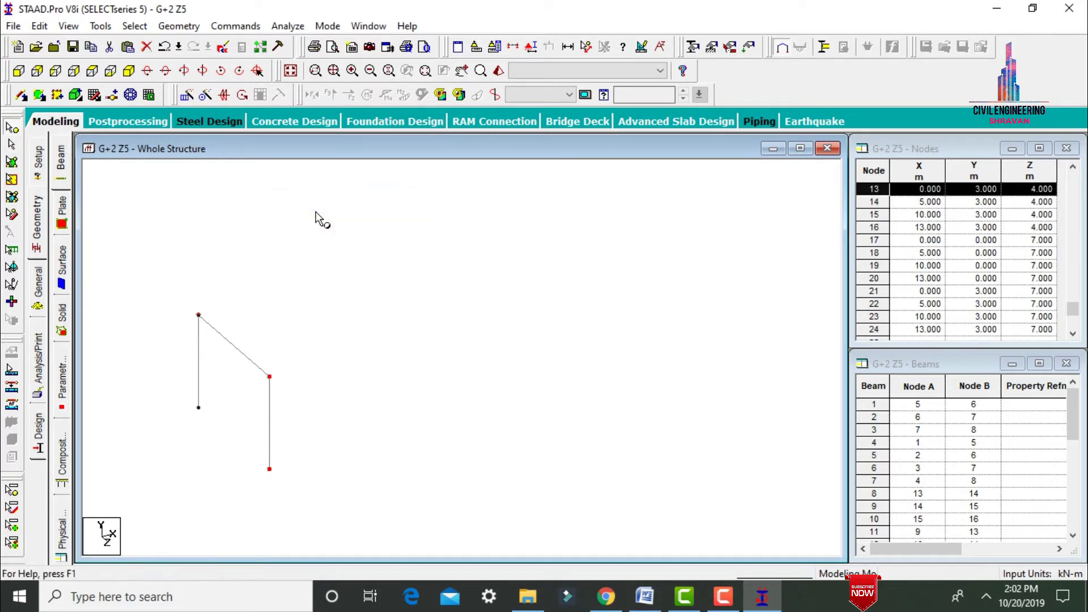
{"action": "right_click", "coordinate": [316, 214]}
{"action": "left_click", "coordinate": [359, 254]}
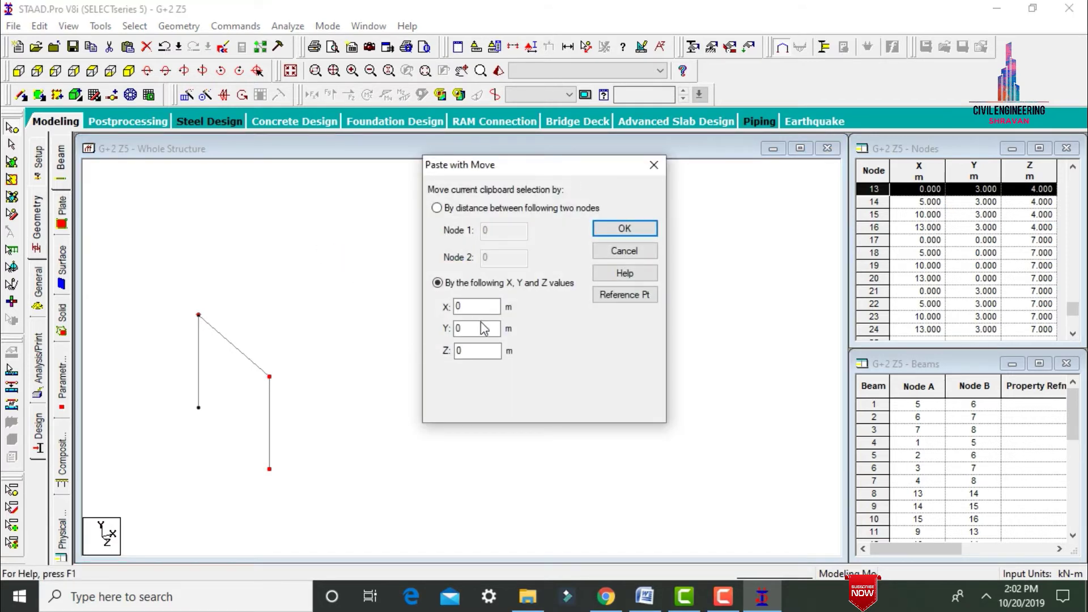
{"action": "type", "text": "-0.7"}
{"action": "left_click", "coordinate": [608, 226]}
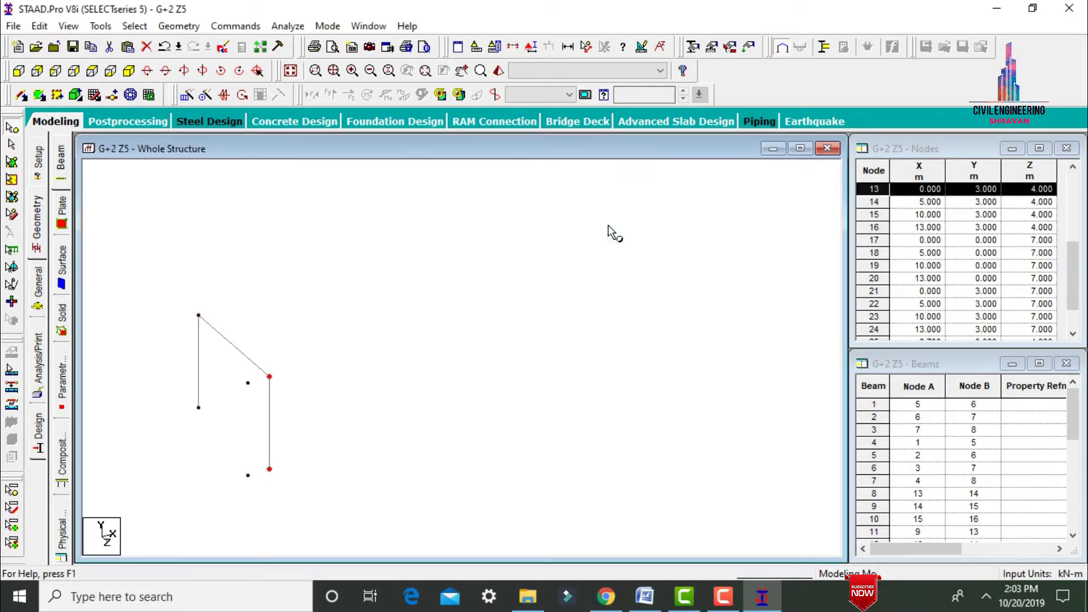
Paste the copied column nodes again, moved -1.4 m in X, and clear the node selection.
{"action": "right_click", "coordinate": [607, 225]}
{"action": "left_click", "coordinate": [638, 266]}
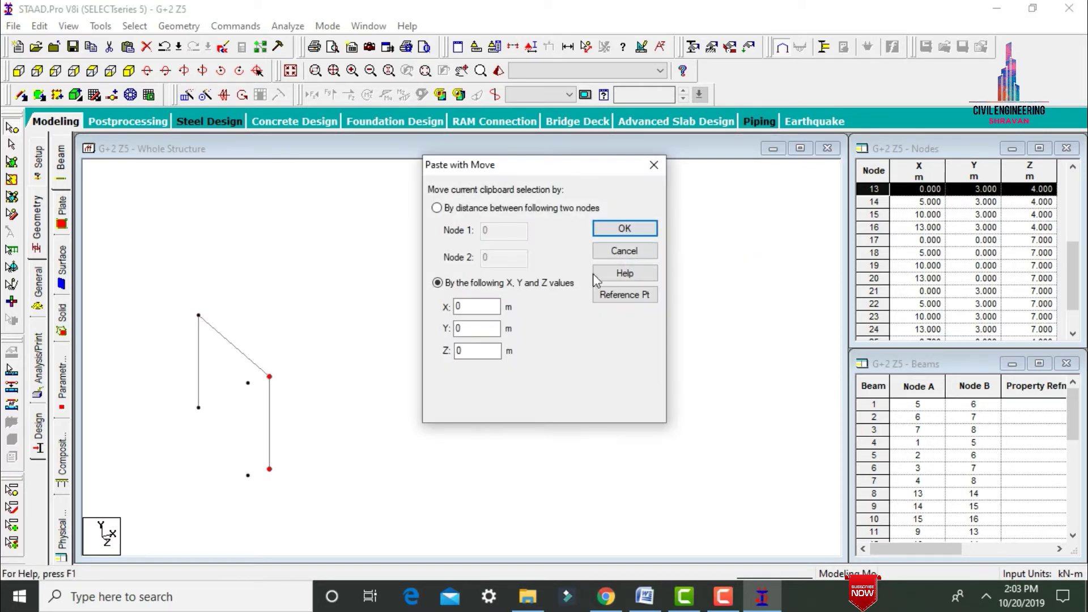
{"action": "left_click_drag", "start_coordinate": [483, 306], "coordinate": [452, 303]}
{"action": "key", "text": "Return"}
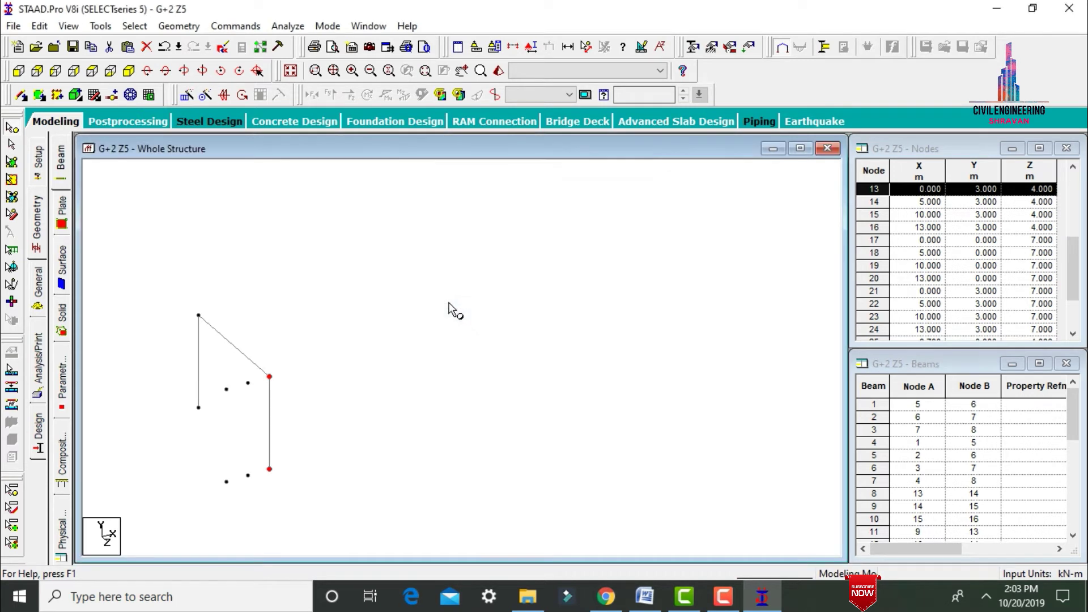
{"action": "left_click", "coordinate": [447, 355]}
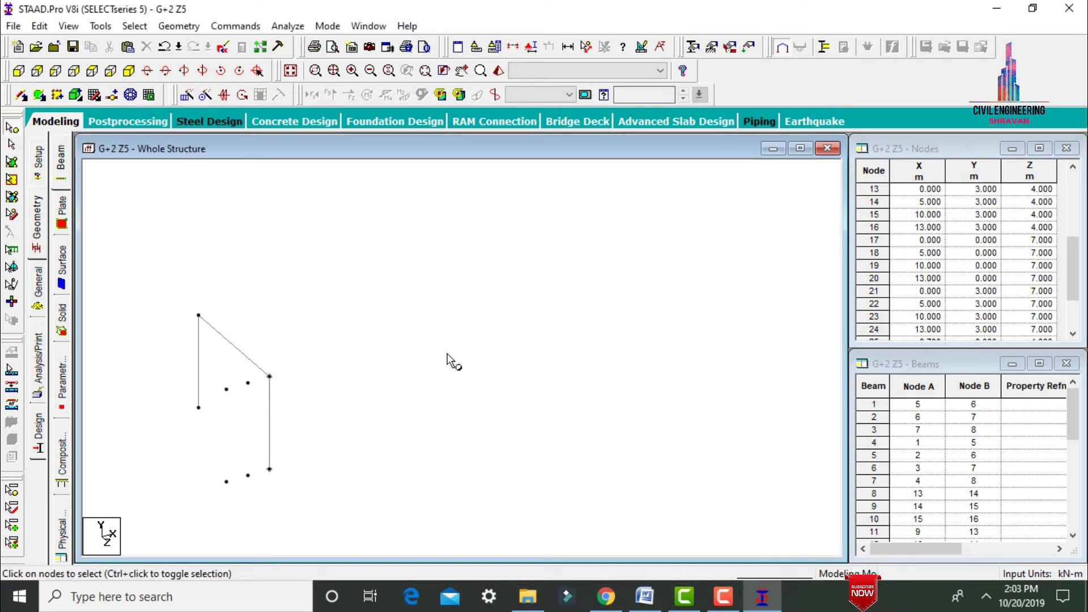
Insert a midpoint node into the column at X = 0, Z = 0.
{"action": "left_click", "coordinate": [198, 372]}
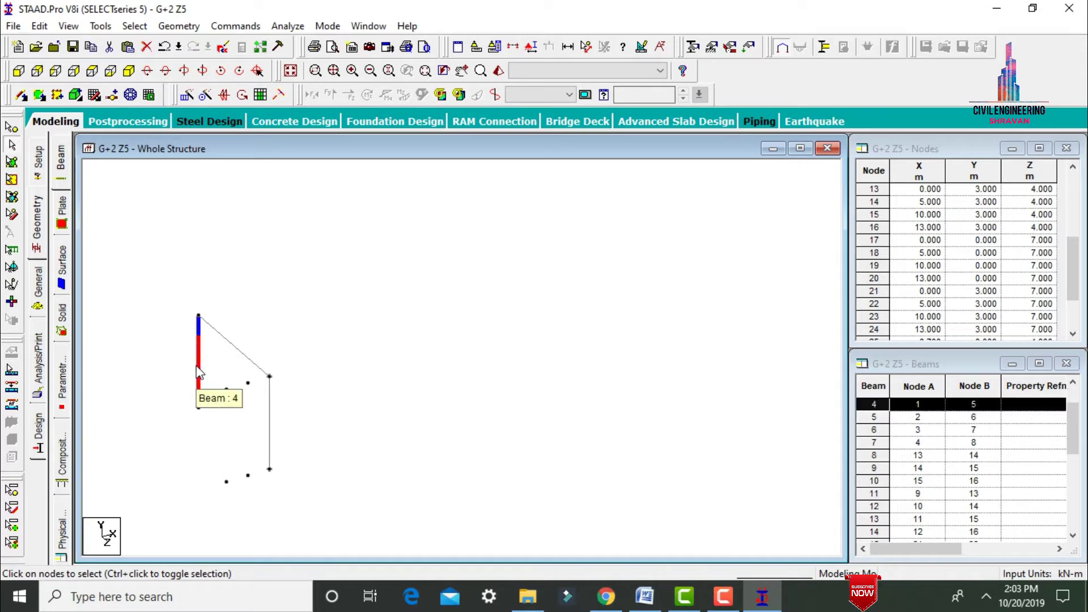
{"action": "right_click", "coordinate": [197, 368]}
{"action": "left_click", "coordinate": [253, 298]}
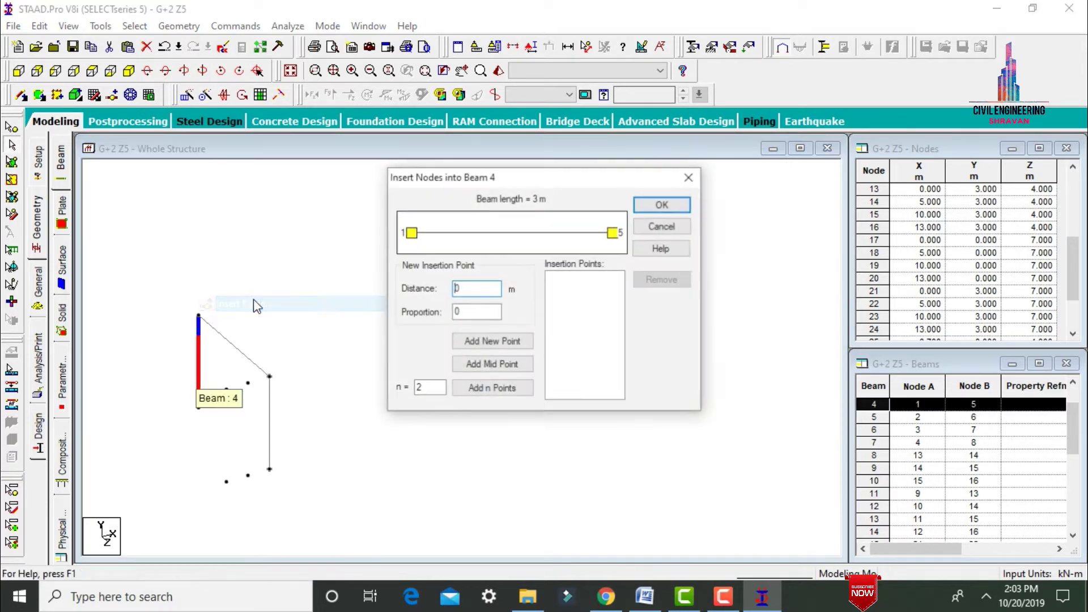
{"action": "left_click", "coordinate": [486, 364]}
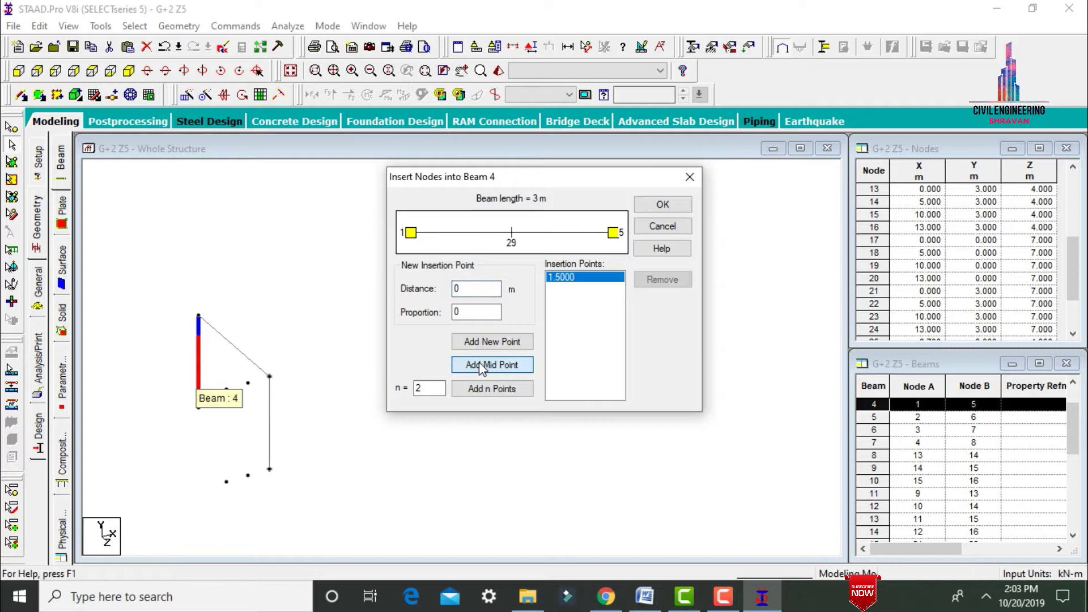
{"action": "left_click", "coordinate": [664, 206]}
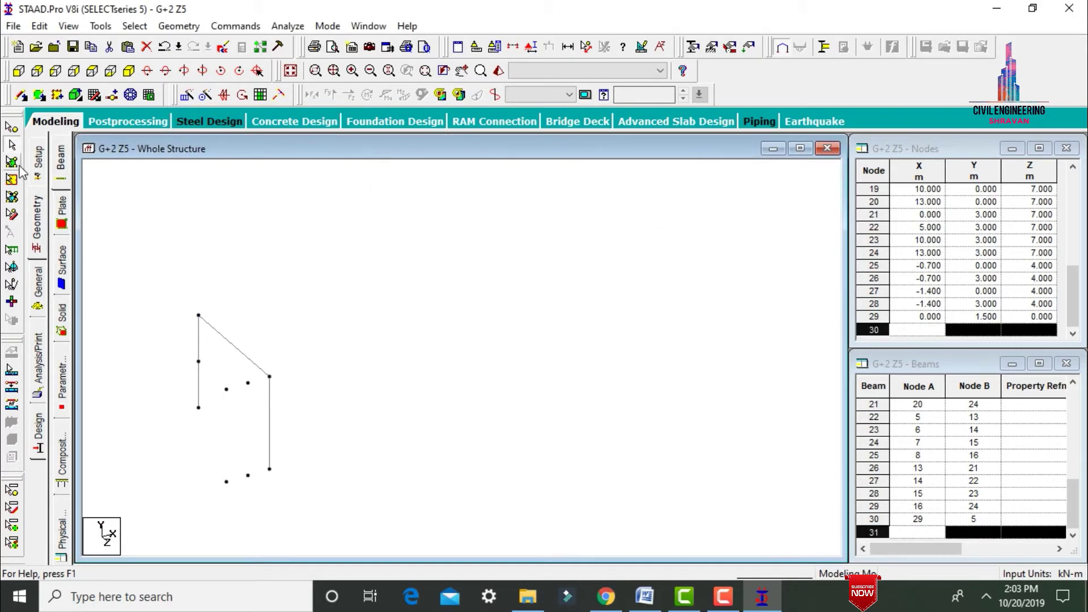
Copy the column's midpoint node and paste it moved -0.7 m in X.
{"action": "left_click", "coordinate": [12, 126]}
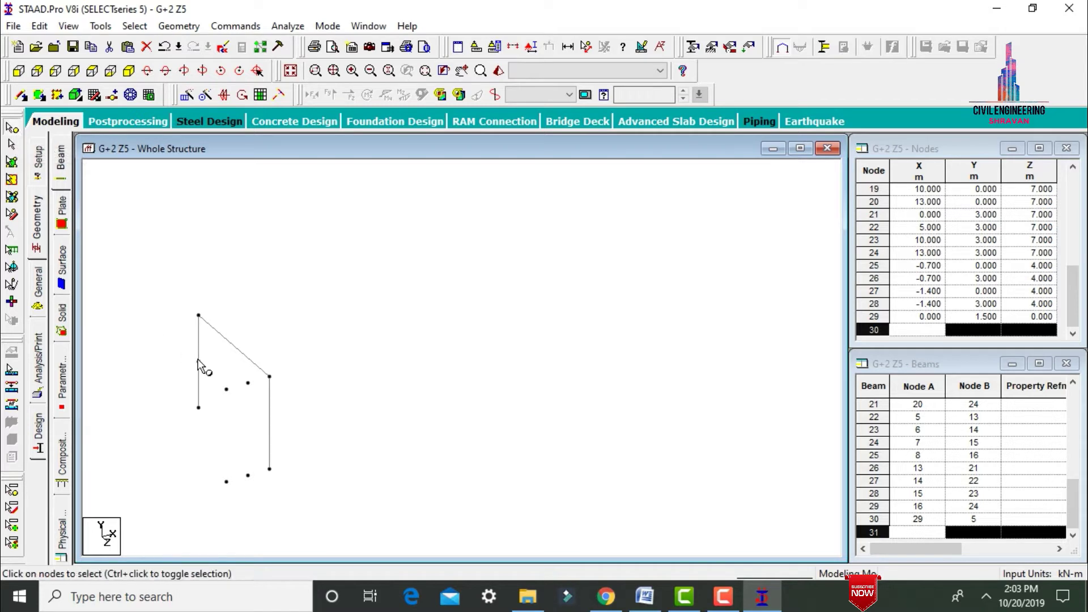
{"action": "left_click", "coordinate": [198, 361]}
{"action": "right_click", "coordinate": [199, 362]}
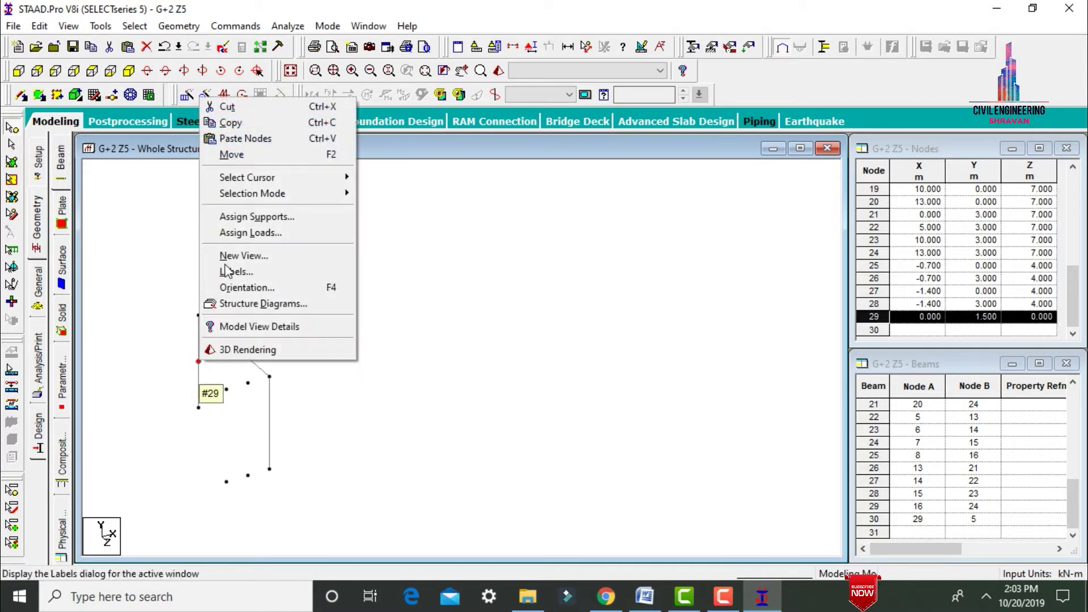
{"action": "left_click", "coordinate": [224, 125]}
{"action": "right_click", "coordinate": [431, 289]}
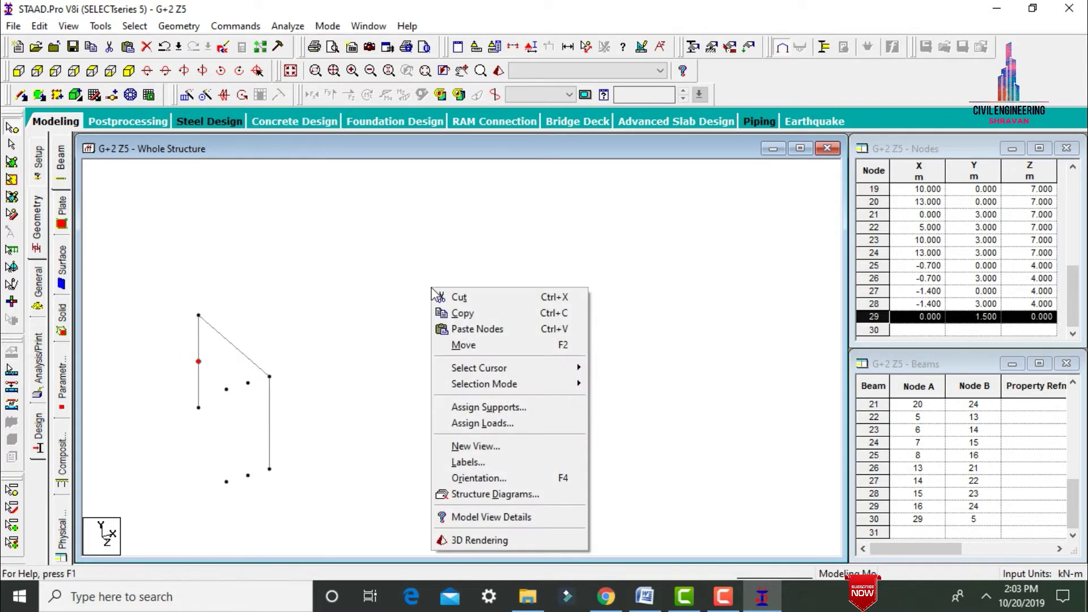
{"action": "left_click", "coordinate": [477, 329]}
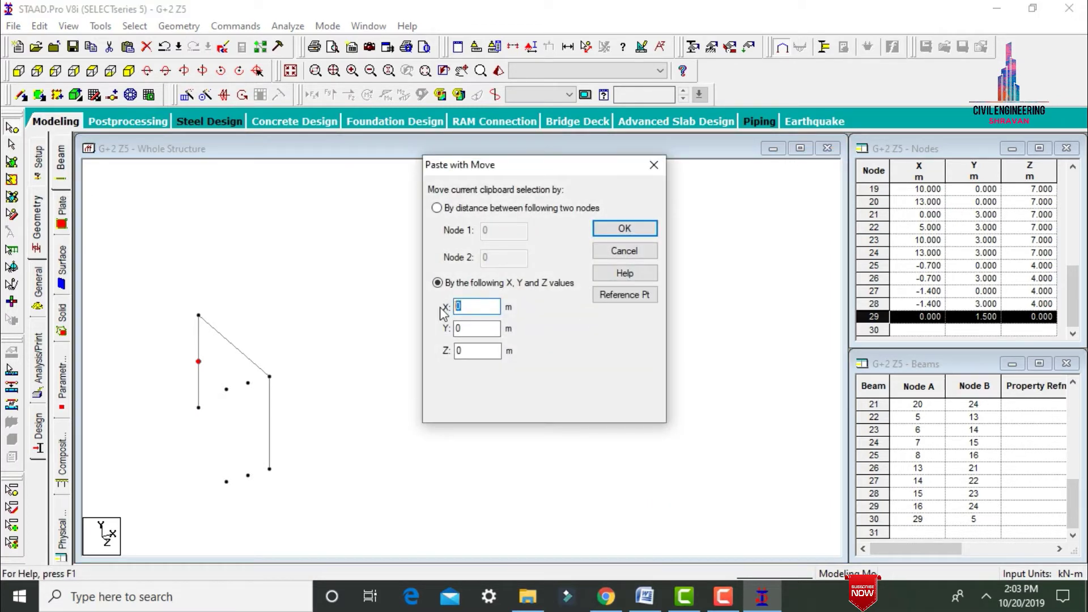
{"action": "type", "text": "-0.7"}
{"action": "key", "text": "Return"}
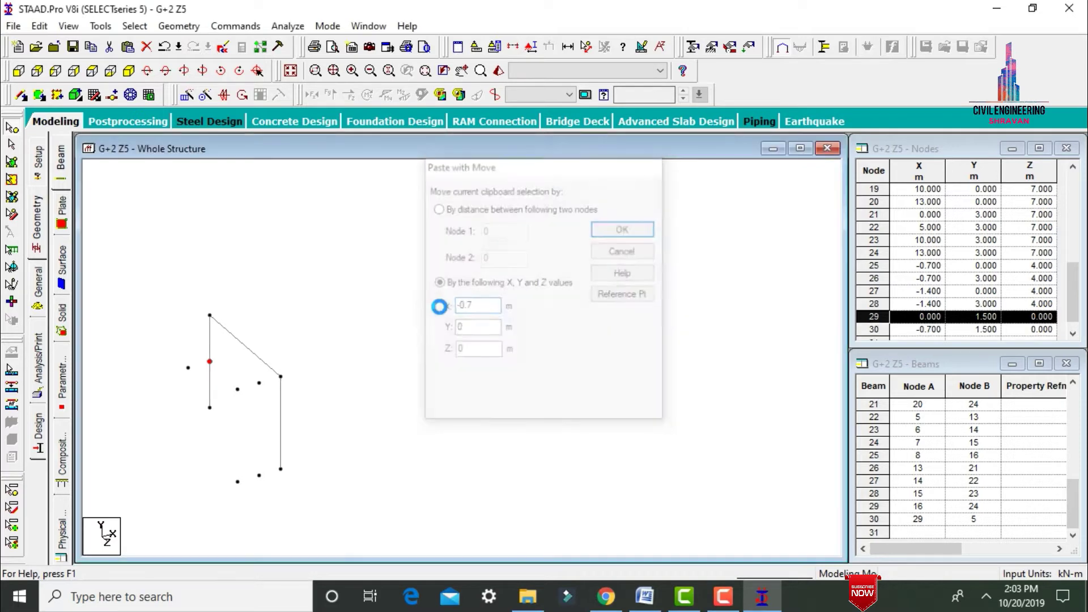
Paste the copied midpoint node again, moved -1.4 m in X.
{"action": "right_click", "coordinate": [441, 310]}
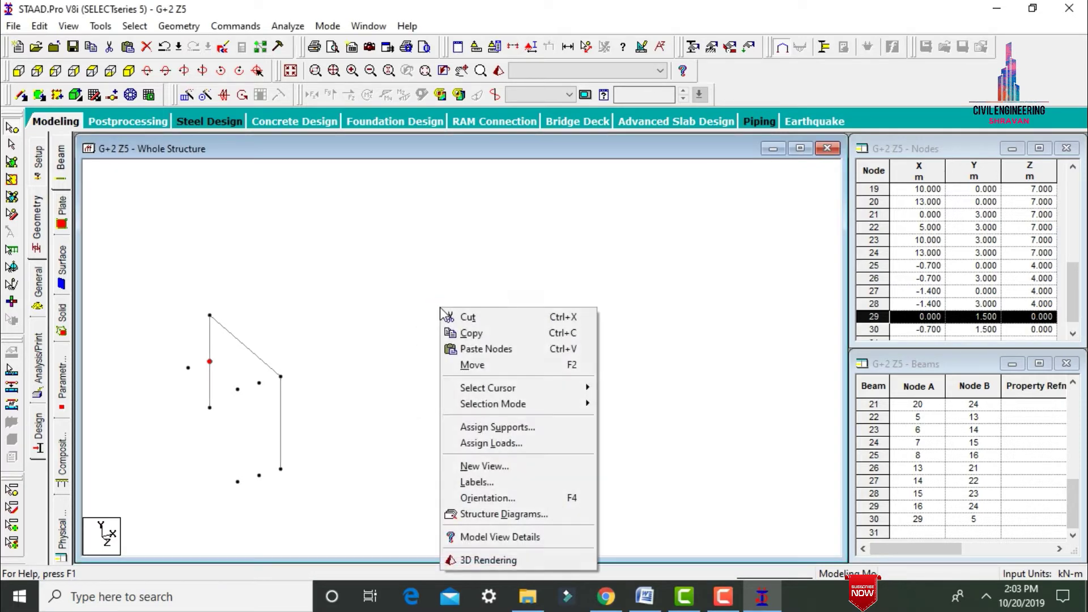
{"action": "left_click", "coordinate": [485, 347]}
{"action": "left_click", "coordinate": [469, 311]}
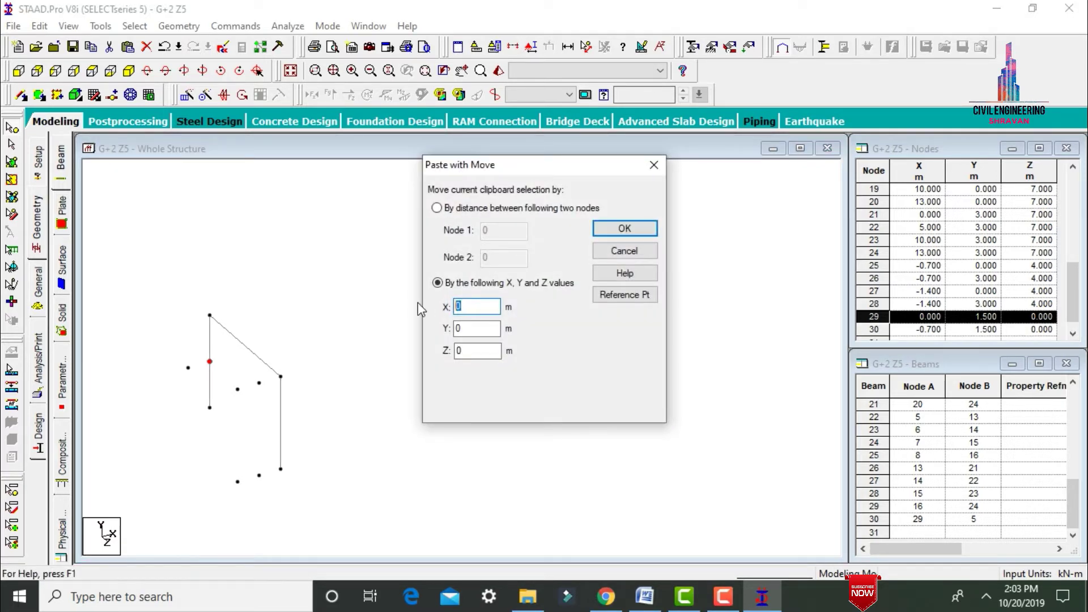
{"action": "type", "text": "-1.4"}
{"action": "key", "text": "Return"}
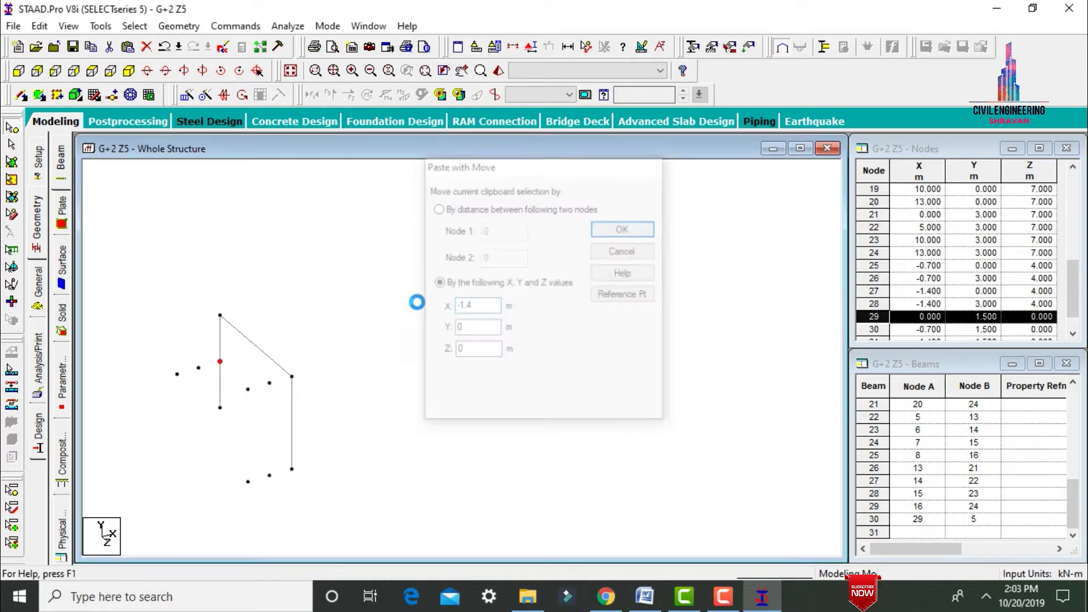
Copy the three mid-height nodes at Z = 0 and paste them moved 0.8 m in Z.
{"action": "left_click", "coordinate": [178, 374]}
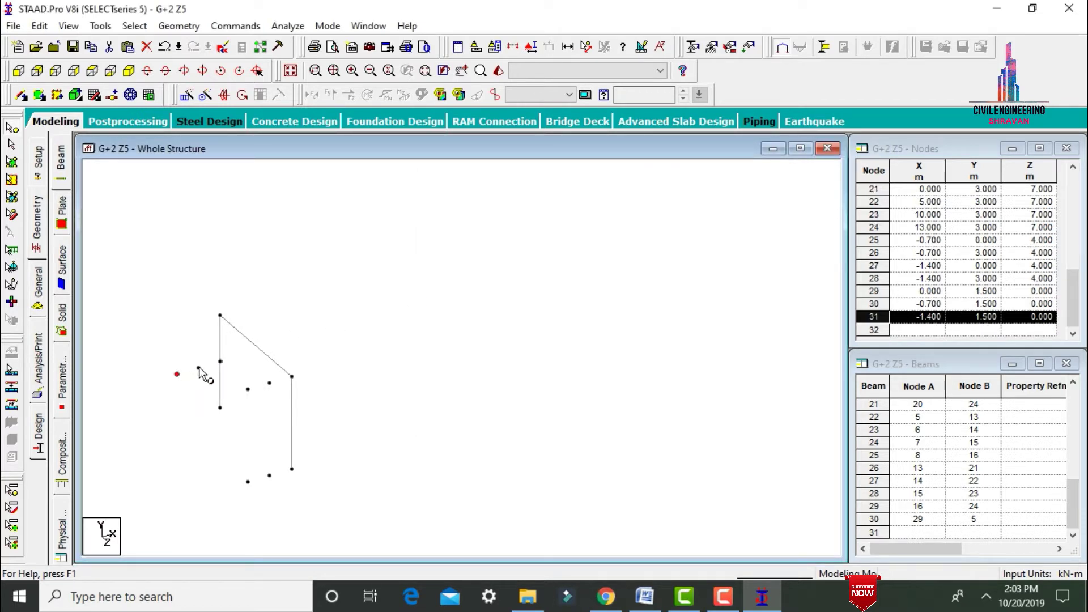
{"action": "left_click", "coordinate": [198, 368], "text": "ctrl"}
{"action": "left_click", "coordinate": [219, 361], "text": "ctrl"}
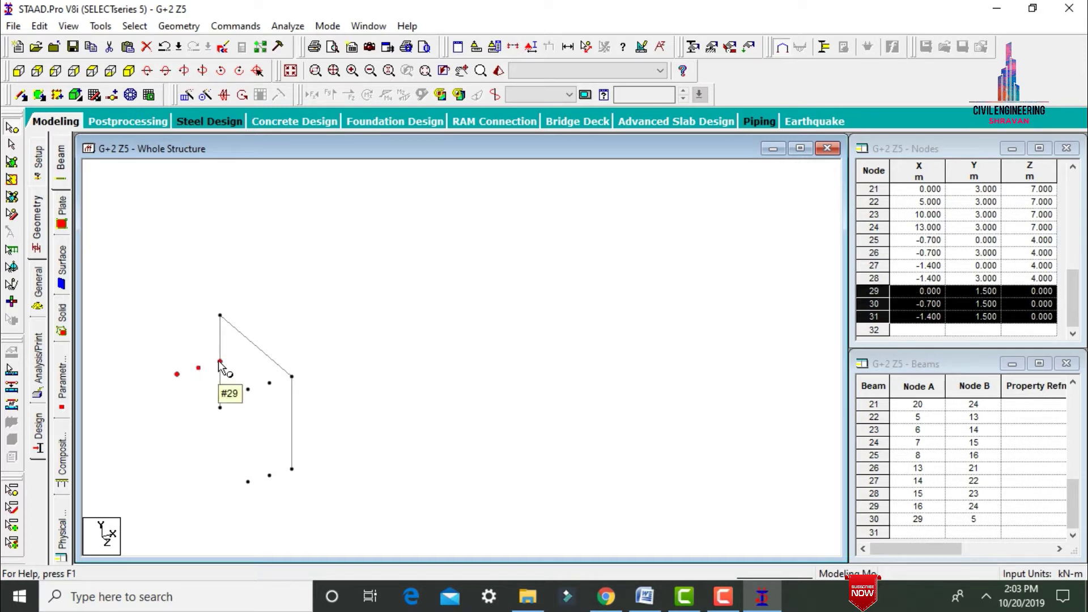
{"action": "right_click", "coordinate": [219, 361]}
{"action": "left_click", "coordinate": [250, 122]}
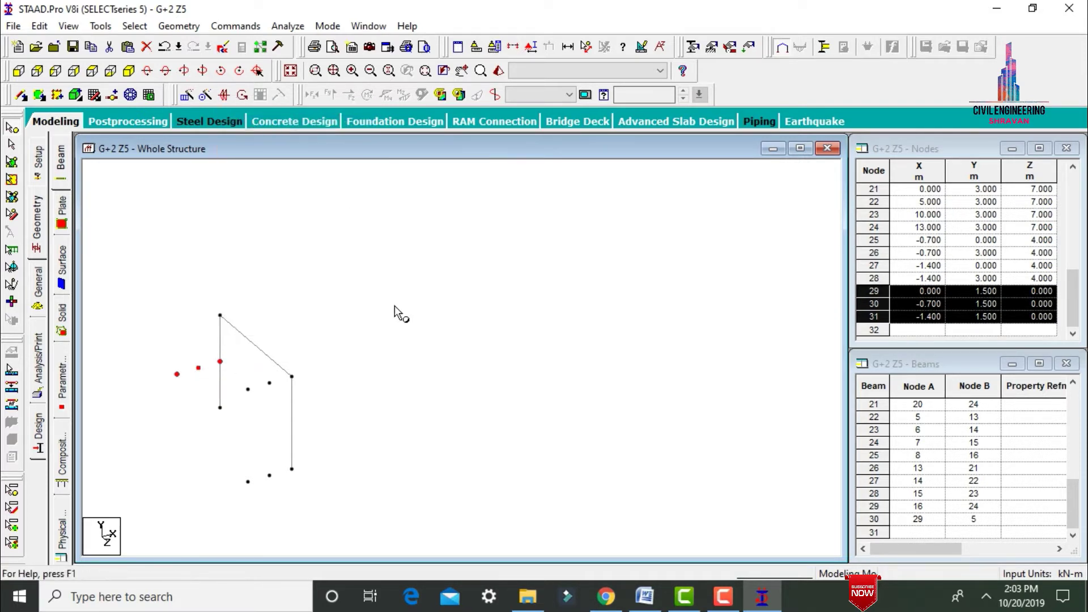
{"action": "right_click", "coordinate": [394, 305]}
{"action": "left_click", "coordinate": [424, 347]}
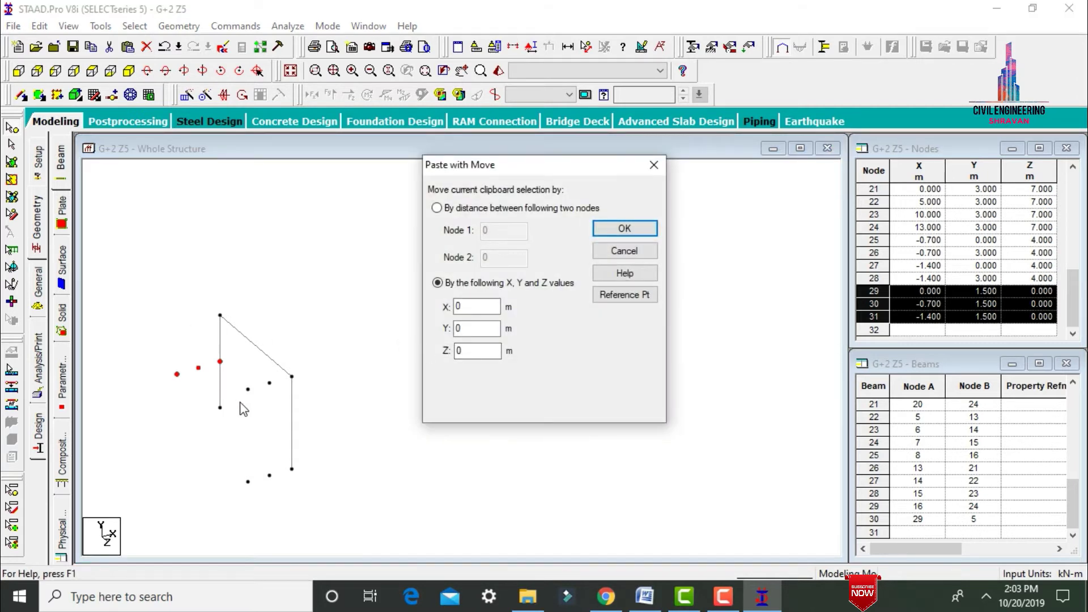
{"action": "left_click_drag", "start_coordinate": [474, 351], "coordinate": [441, 352]}
{"action": "key", "text": "Return"}
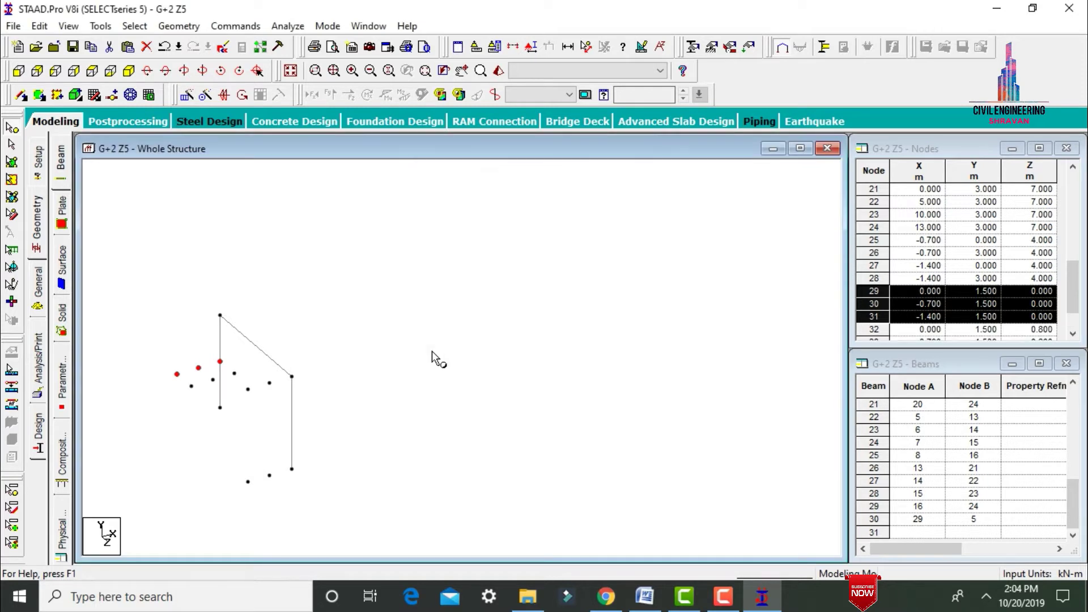
{"action": "left_click", "coordinate": [432, 353]}
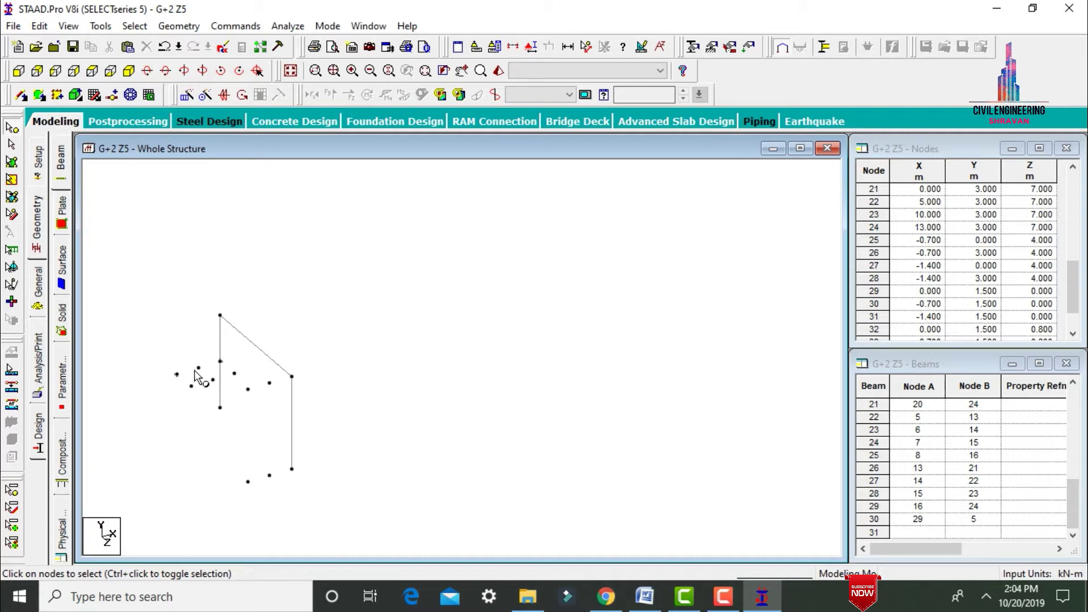
Add a beam from the column's midpoint node through the two mid-height nodes at Z = 0, ending at X = -1.4 m.
{"action": "left_click", "coordinate": [22, 97]}
{"action": "left_click_drag", "start_coordinate": [219, 361], "coordinate": [177, 374]}
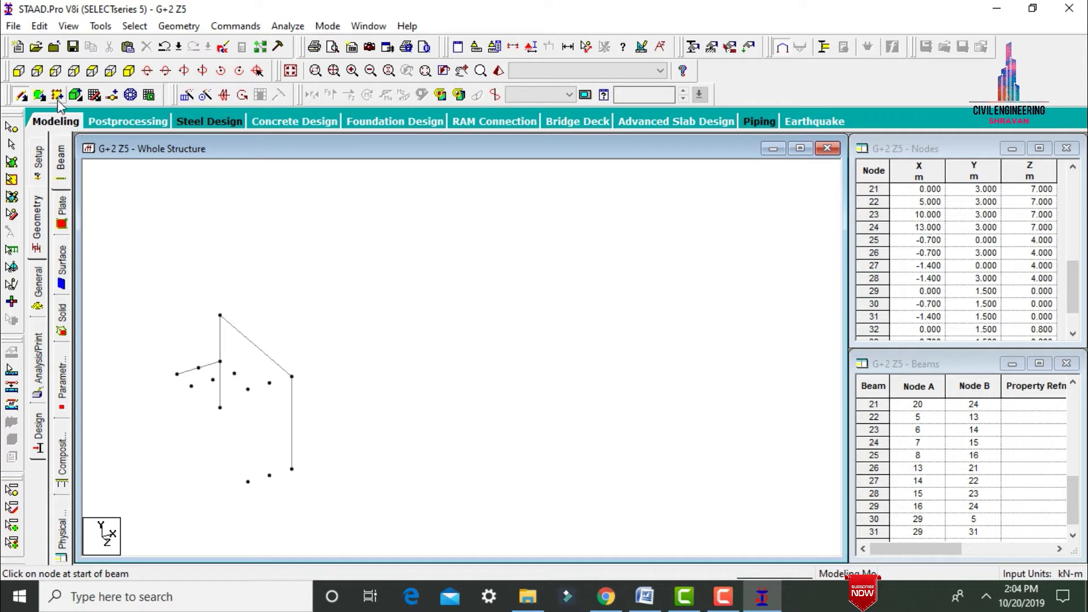
Add a four-node plate over the mid-height landing between X = -1.4 m and 0, from Z = 0 to 0.8 m.
{"action": "left_click", "coordinate": [40, 95]}
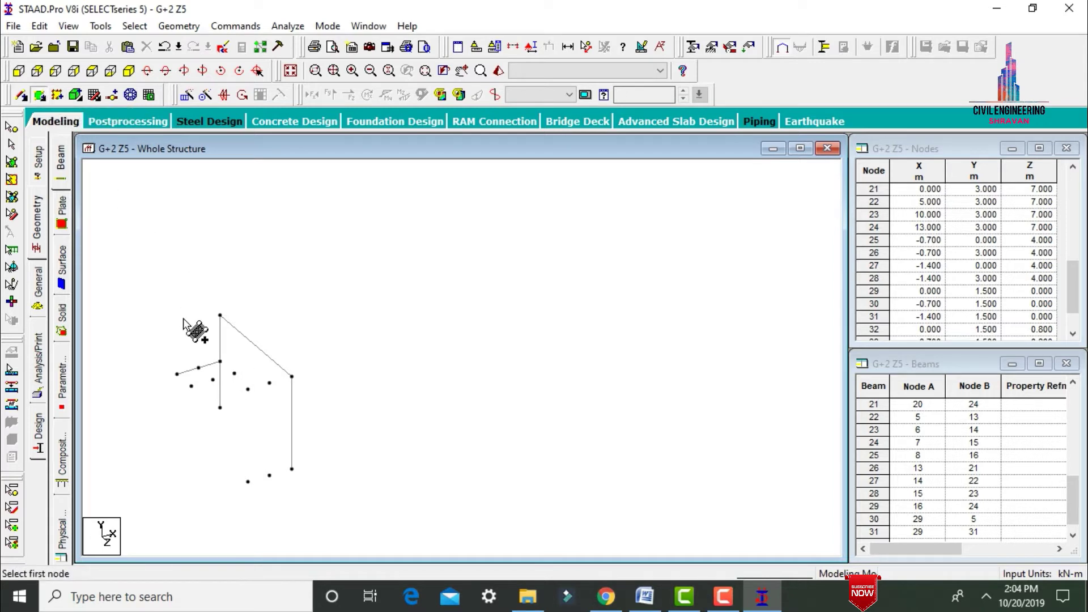
{"action": "left_click", "coordinate": [177, 374]}
{"action": "left_click", "coordinate": [220, 361]}
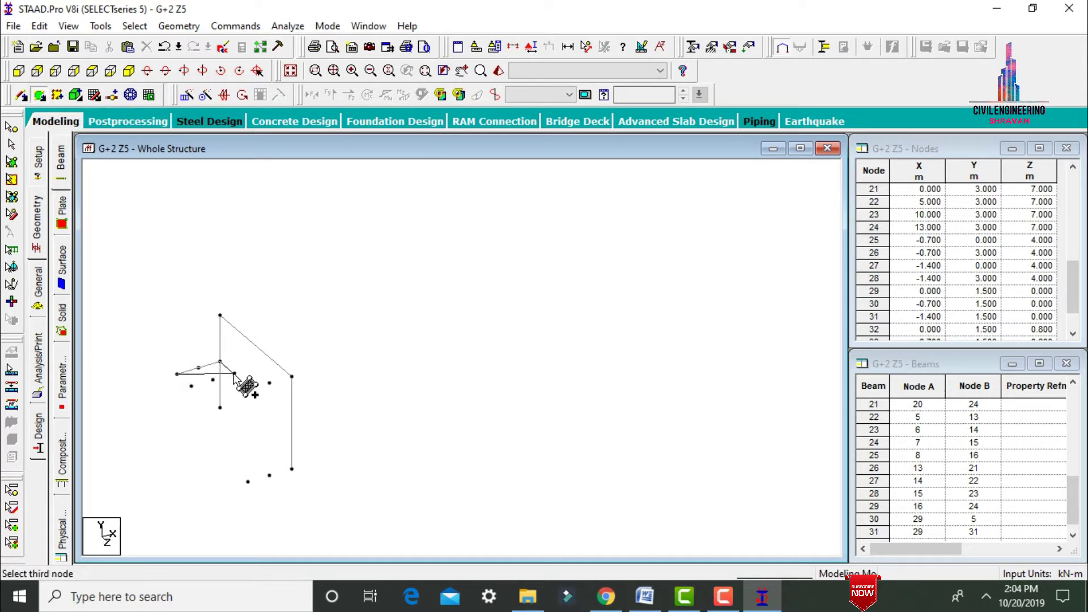
{"action": "left_click", "coordinate": [234, 373]}
{"action": "left_click", "coordinate": [191, 385]}
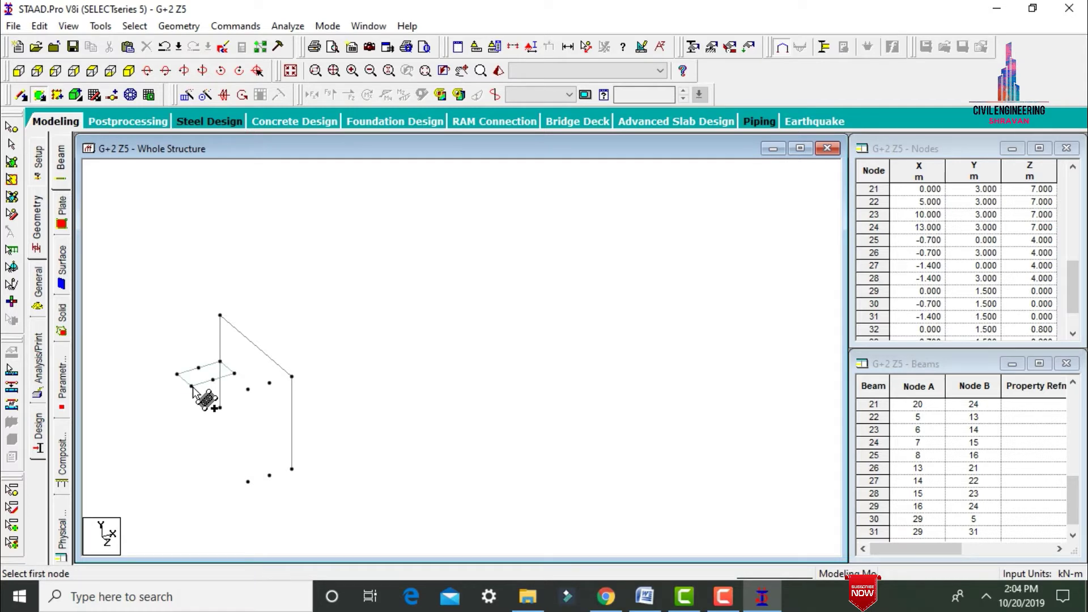
Add the lower stair flight as a four-node plate from the two outer ground nodes at Z = 4 m to the landing's outer half.
{"action": "left_click", "coordinate": [247, 482]}
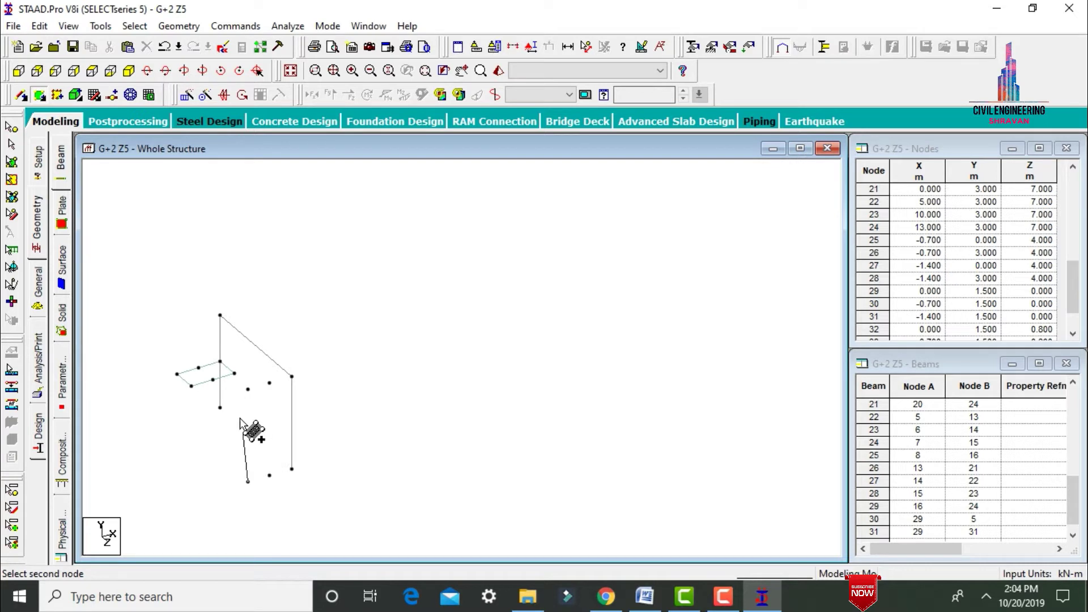
{"action": "left_click", "coordinate": [191, 385]}
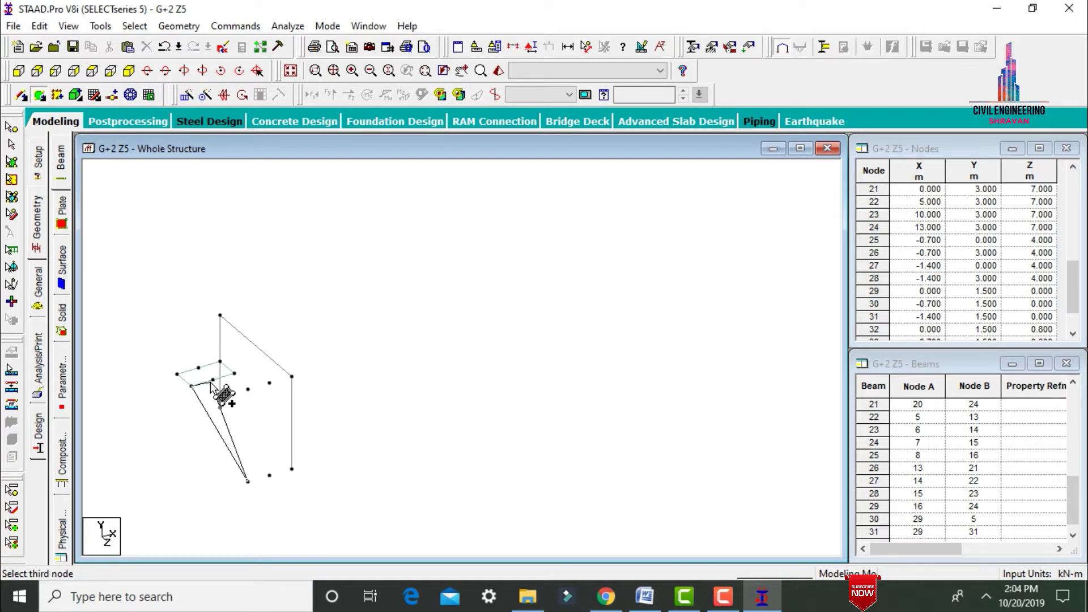
{"action": "left_click", "coordinate": [212, 380]}
{"action": "left_click", "coordinate": [269, 475]}
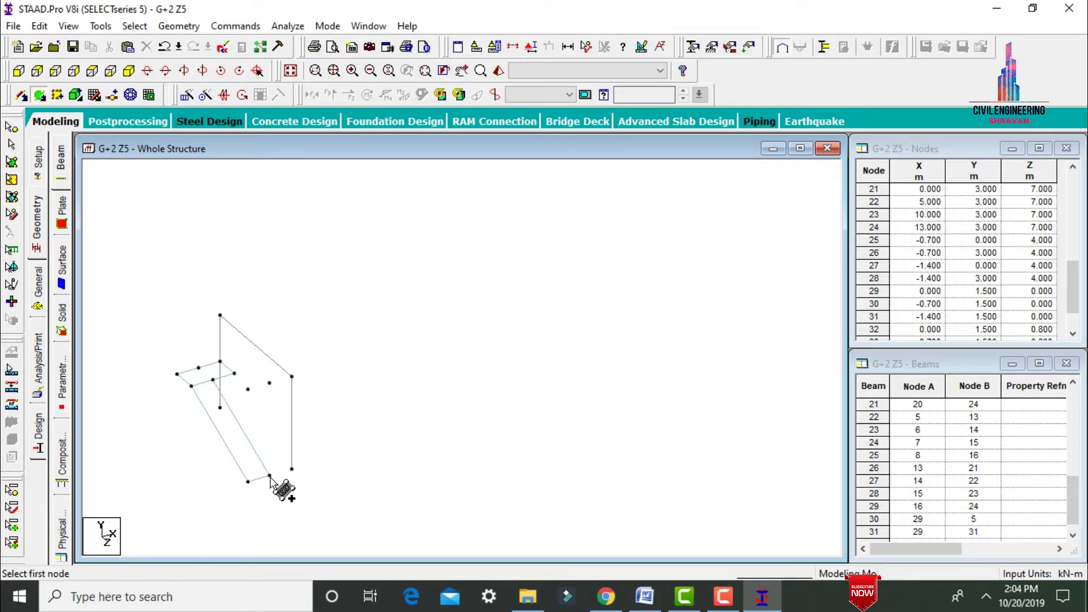
Add the upper stair flight as a four-node plate from the landing's inner half to the X = -0.7 and 0 nodes at Y = 3 m.
{"action": "left_click", "coordinate": [212, 380]}
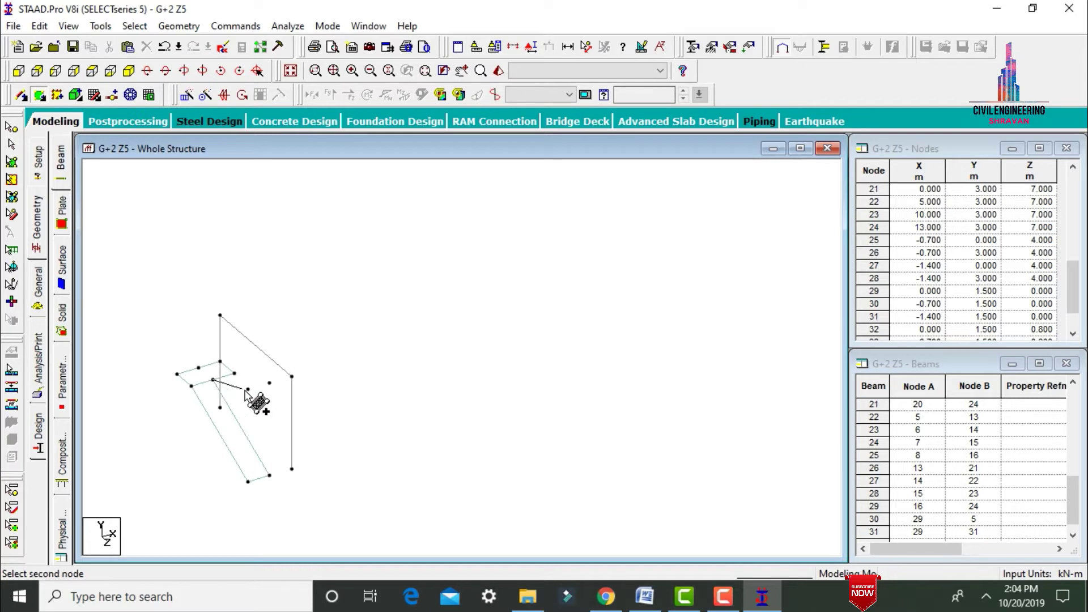
{"action": "left_click", "coordinate": [269, 384]}
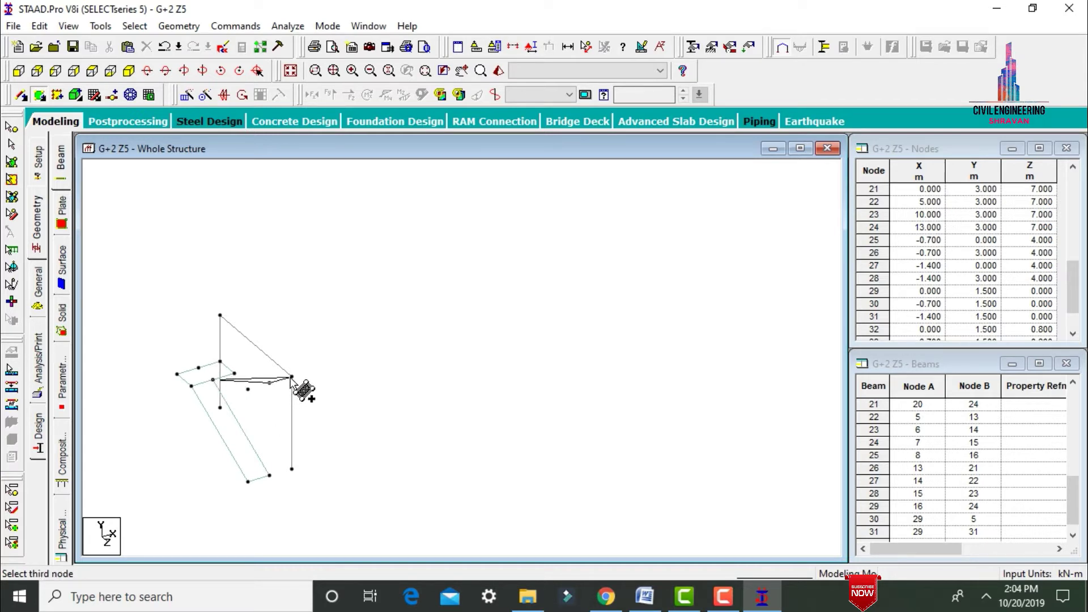
{"action": "left_click", "coordinate": [291, 376]}
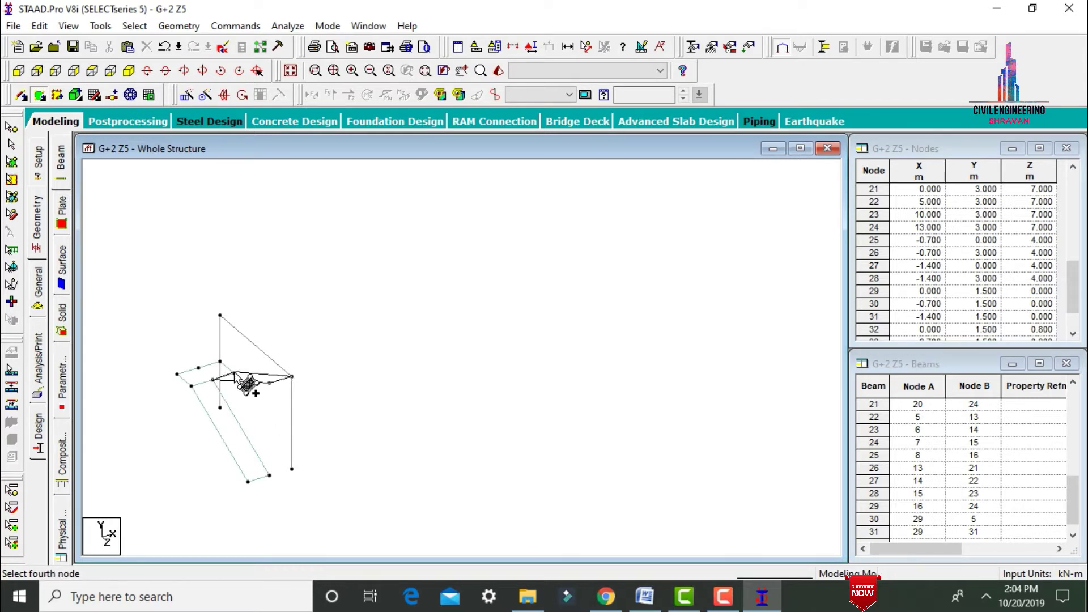
{"action": "left_click", "coordinate": [234, 373]}
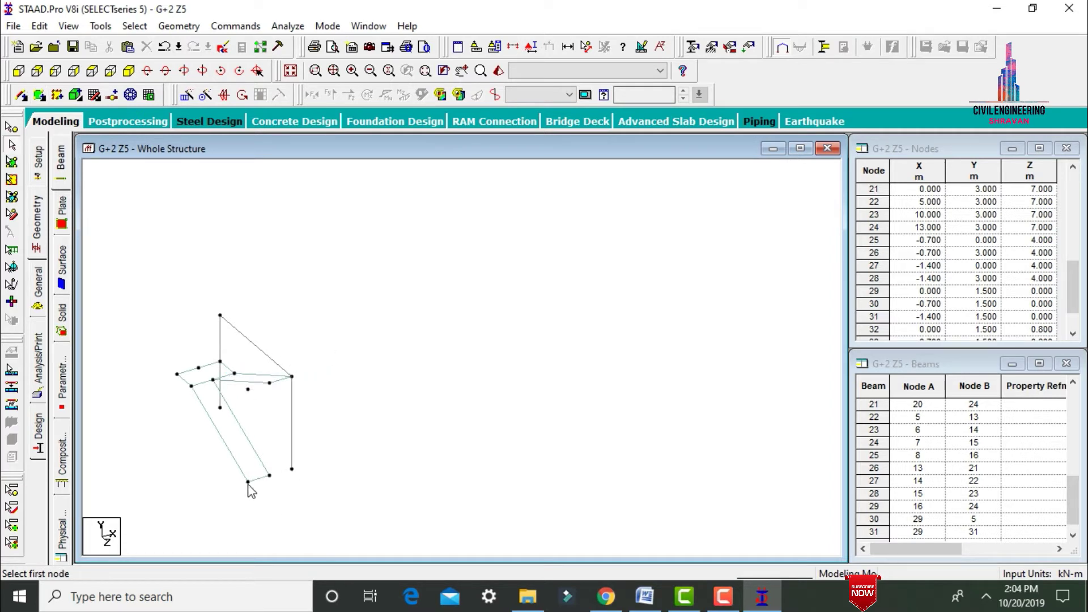
Add a beam along the ground-level nodes at Z = 4 m up to the column base, and display the whole structure again.
{"action": "left_click", "coordinate": [21, 94]}
{"action": "left_click_drag", "start_coordinate": [270, 475], "coordinate": [292, 469]}
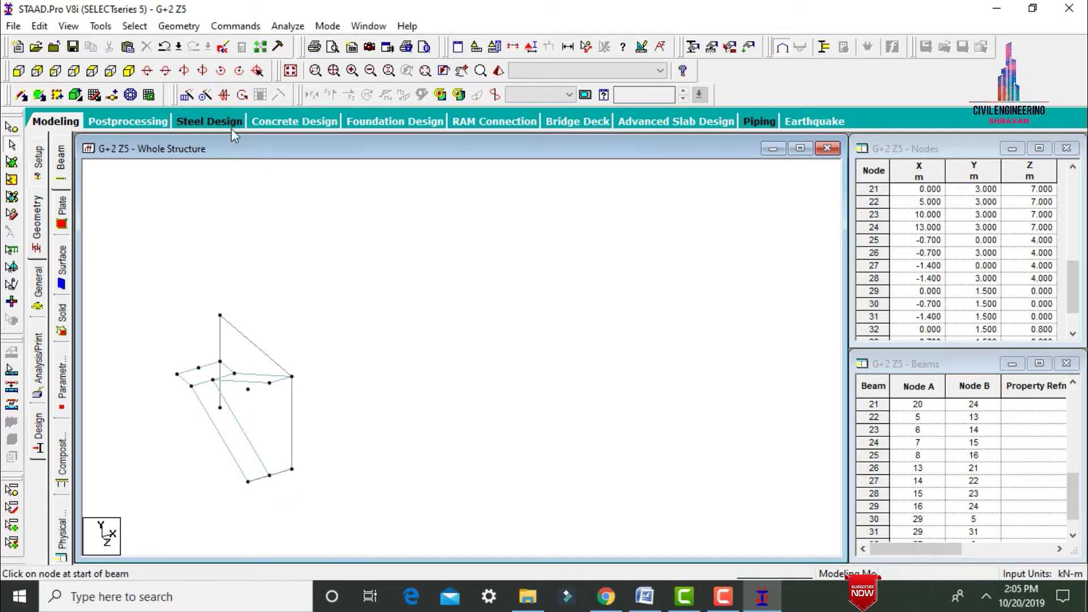
{"action": "left_click", "coordinate": [291, 70]}
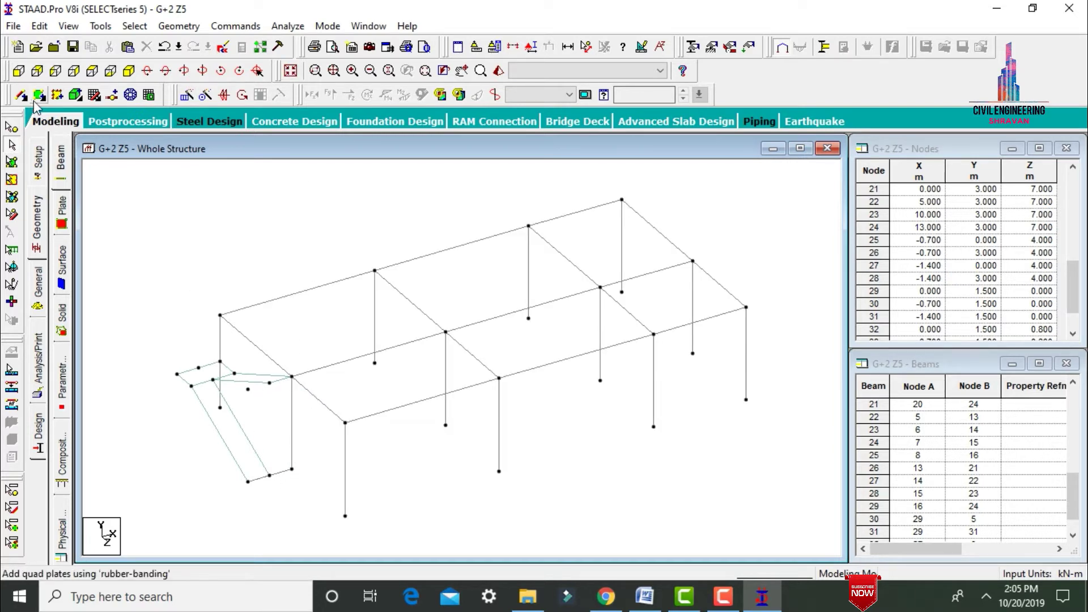
Copy node 21 and paste it moved in negative X, in line with the X = -1.4 m nodes.
{"action": "left_click", "coordinate": [12, 127]}
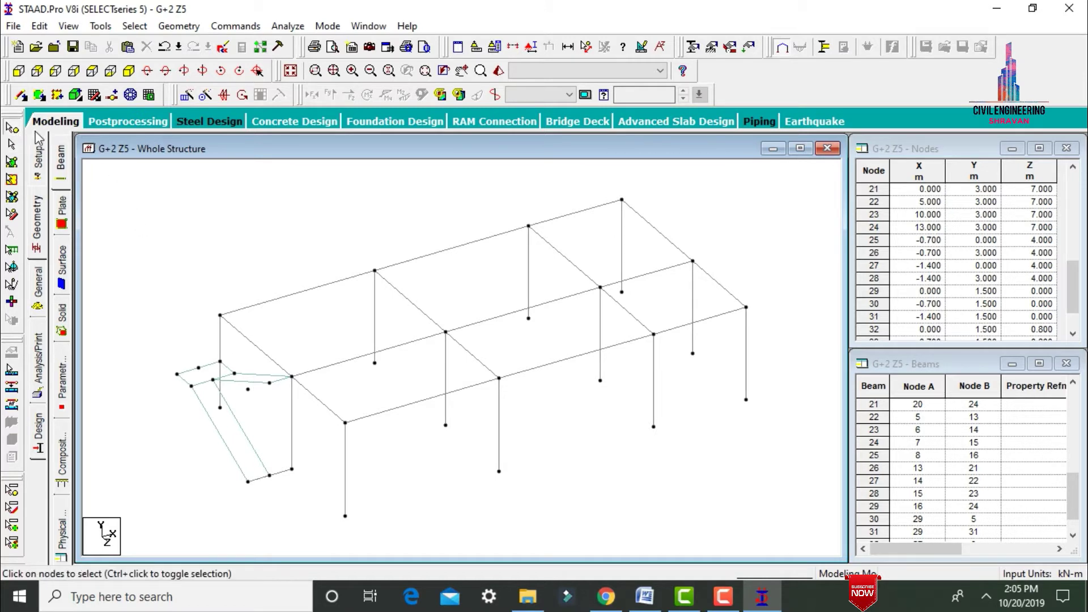
{"action": "left_click", "coordinate": [347, 427]}
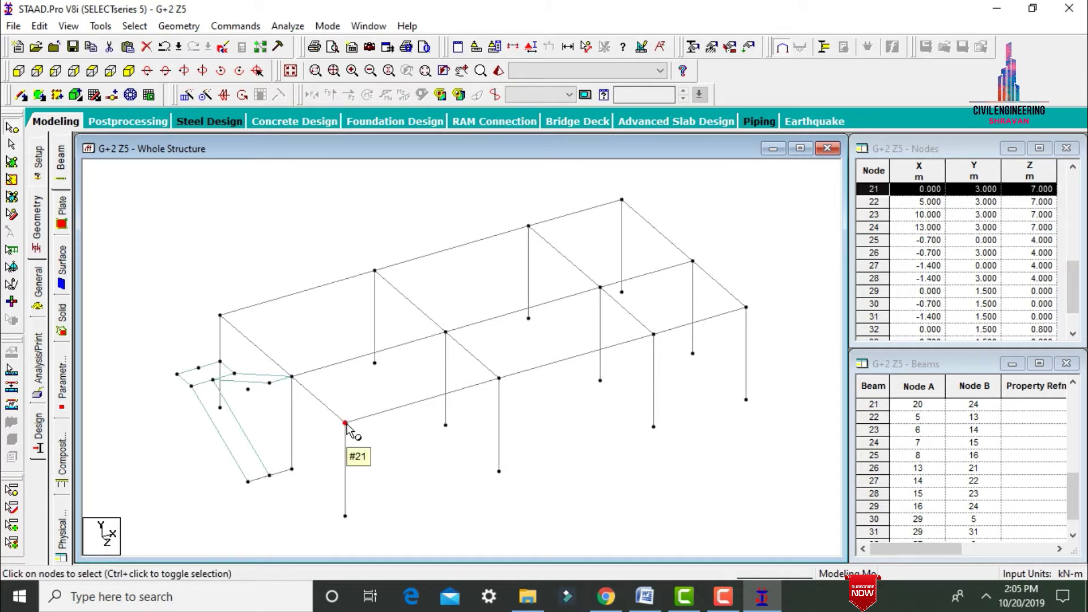
{"action": "right_click", "coordinate": [346, 427]}
{"action": "left_click", "coordinate": [365, 186]}
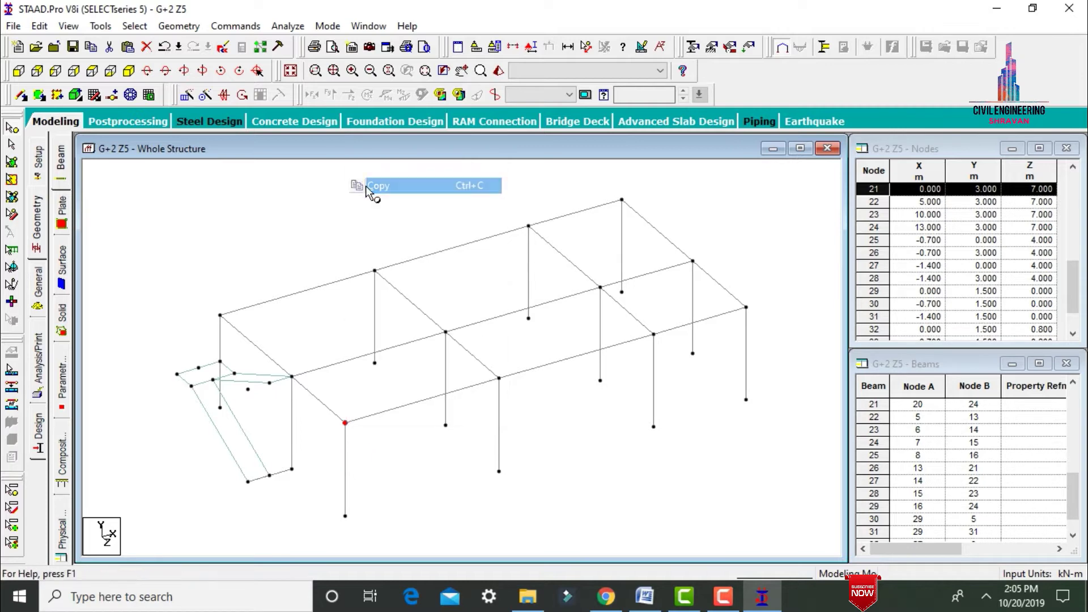
{"action": "right_click", "coordinate": [366, 185]}
{"action": "left_click", "coordinate": [400, 228]}
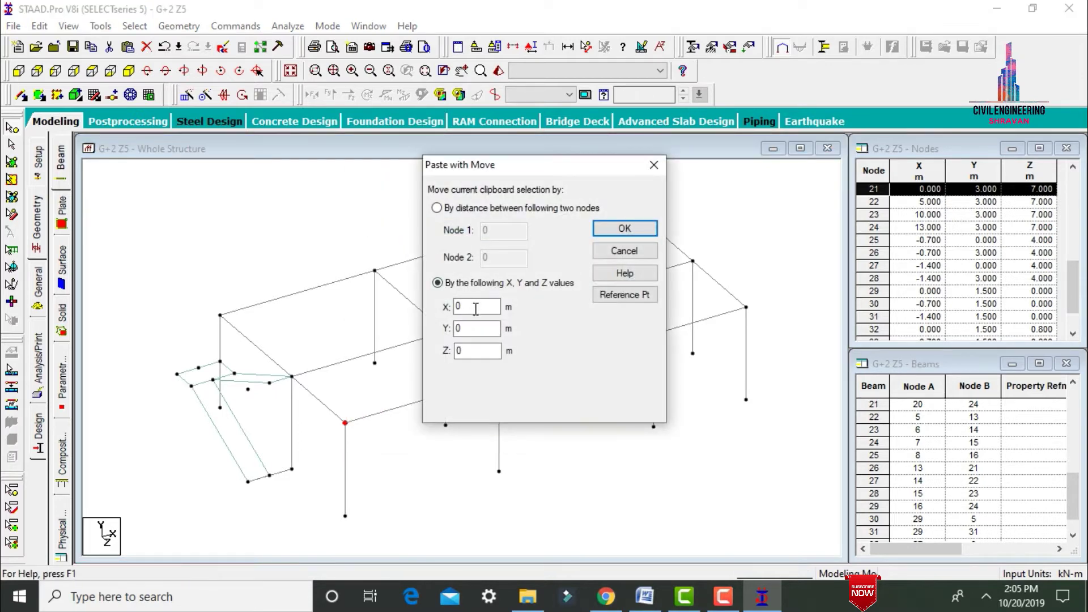
{"action": "left_click_drag", "start_coordinate": [474, 306], "coordinate": [424, 301]}
{"action": "key", "text": "Return"}
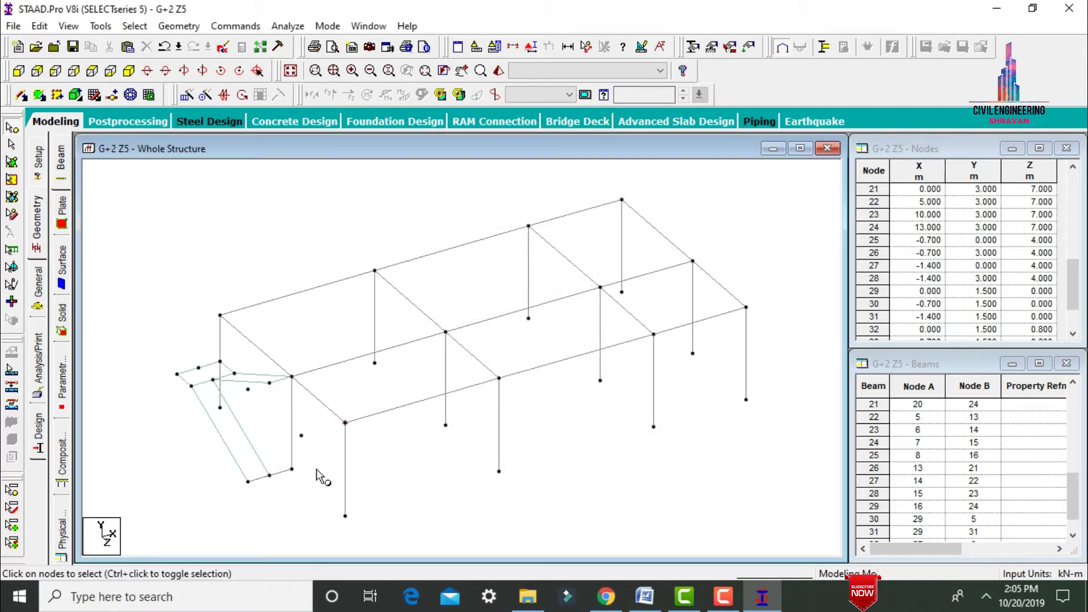
Add a four-node plate at Y = 3 m between X = -1.4 m and 0, from Z = 4 to 7 m.
{"action": "left_click", "coordinate": [39, 94]}
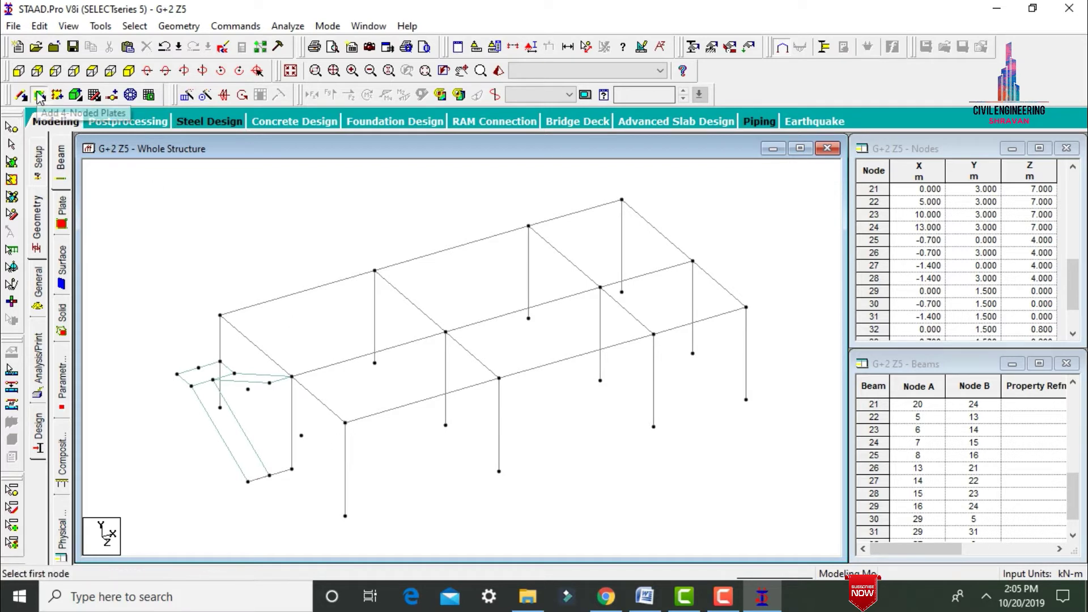
{"action": "left_click", "coordinate": [292, 375]}
{"action": "left_click", "coordinate": [248, 390]}
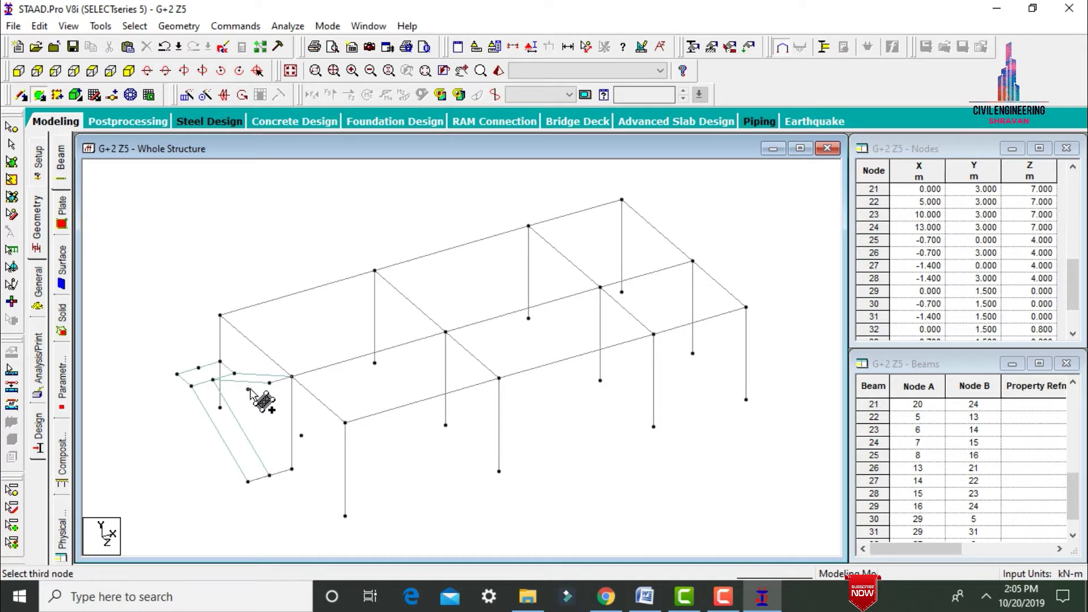
{"action": "left_click", "coordinate": [301, 435]}
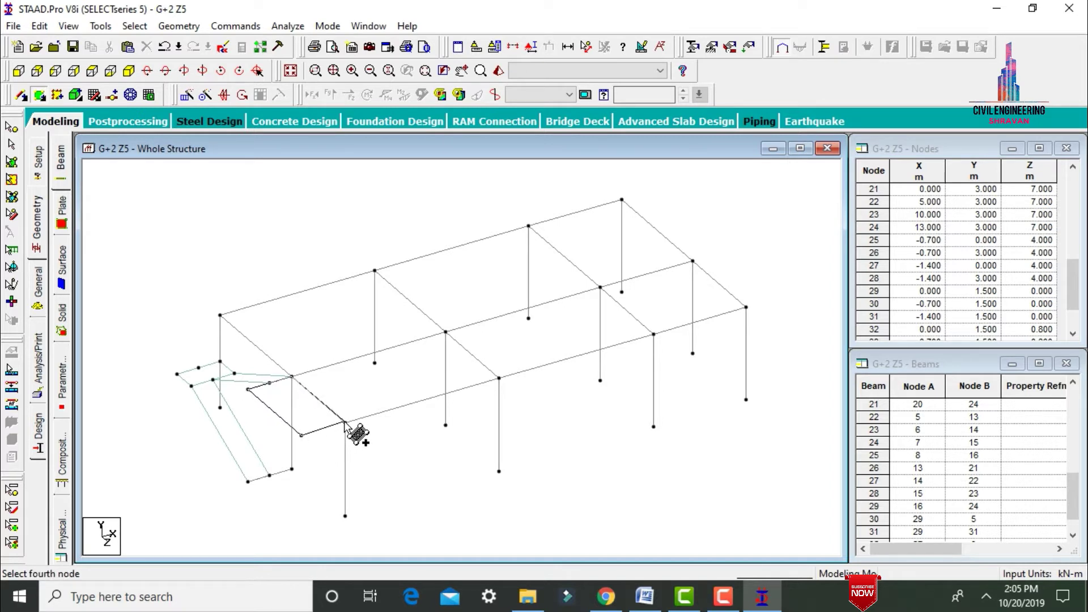
{"action": "left_click", "coordinate": [345, 423]}
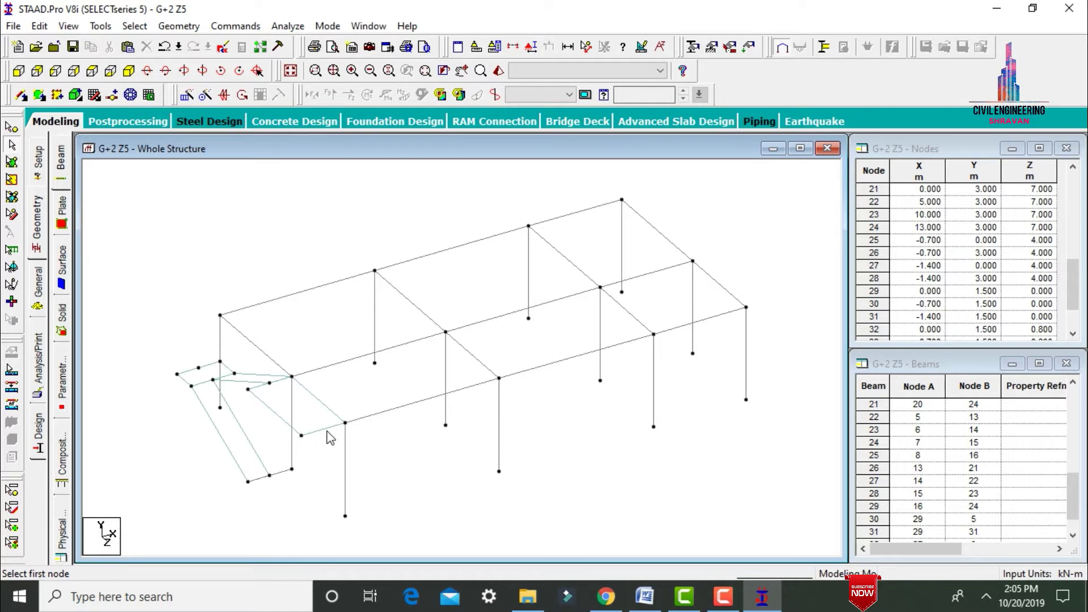
Add beams from X = 0 to -1.4 m along the plate's edges at Z = 4 and 7 m, accepting the auto save.
{"action": "left_click", "coordinate": [21, 95]}
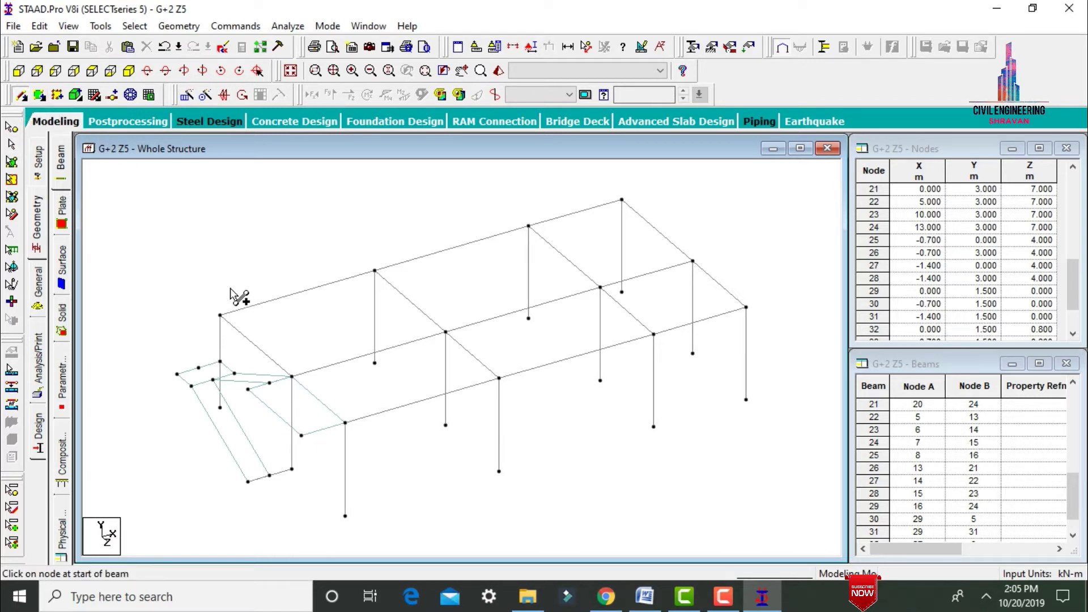
{"action": "left_click_drag", "start_coordinate": [294, 372], "coordinate": [248, 389]}
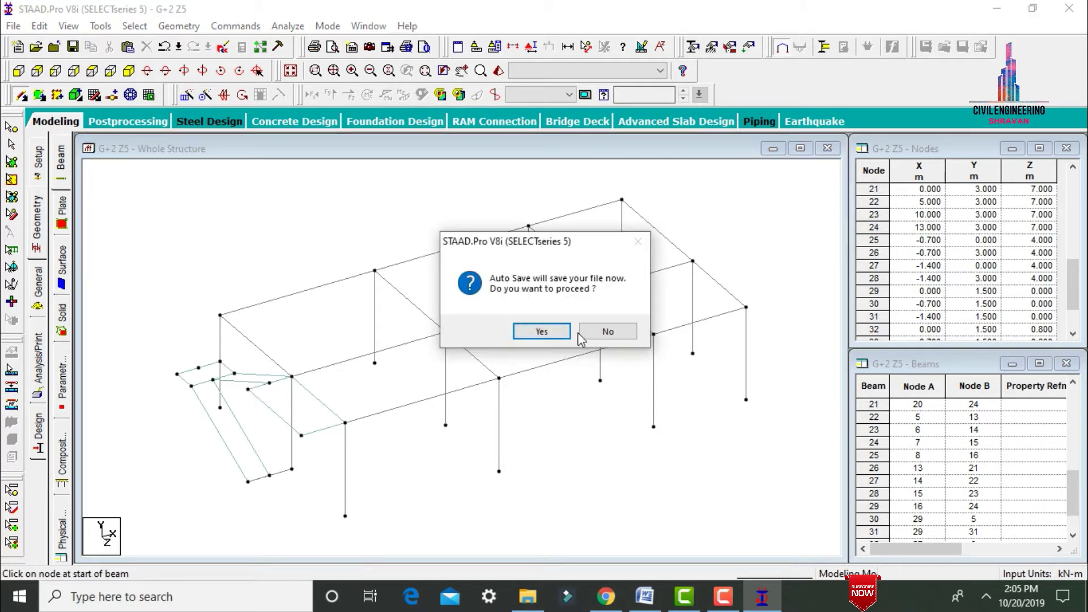
{"action": "left_click", "coordinate": [558, 336]}
{"action": "left_click", "coordinate": [442, 316]}
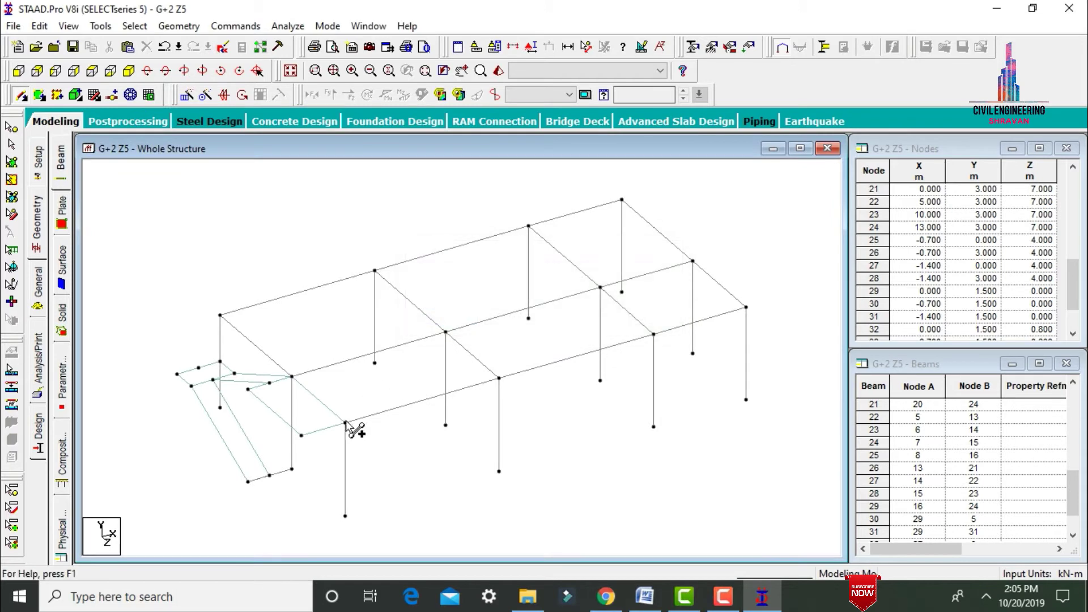
{"action": "left_click_drag", "start_coordinate": [345, 423], "coordinate": [301, 436]}
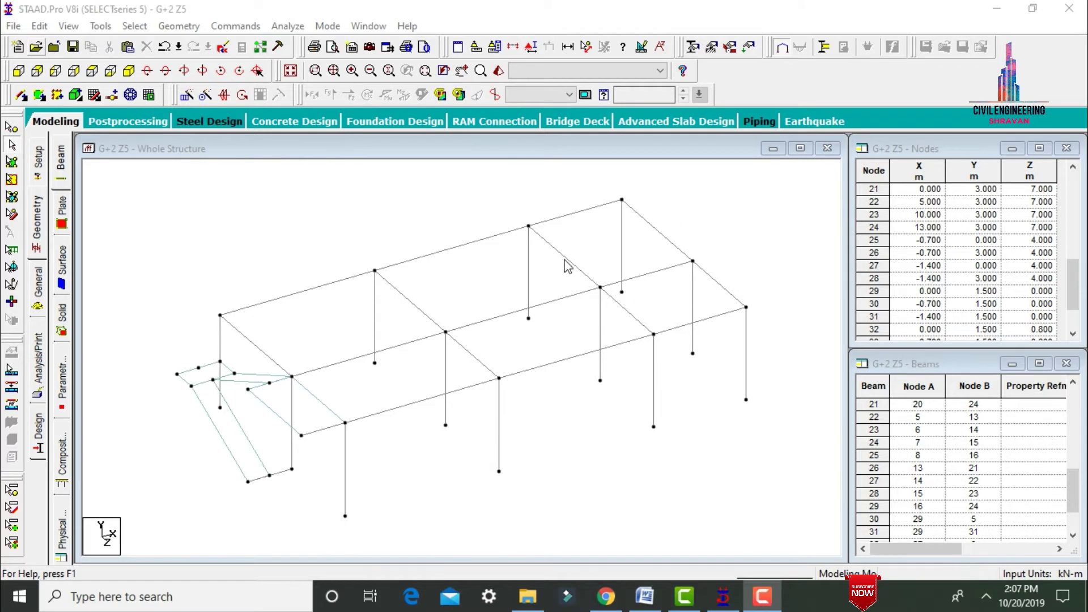
Add four-node floor plates at Y = 3 m over both bays between X = 0 and 5 m.
{"action": "left_click", "coordinate": [38, 97]}
{"action": "left_click", "coordinate": [220, 315]}
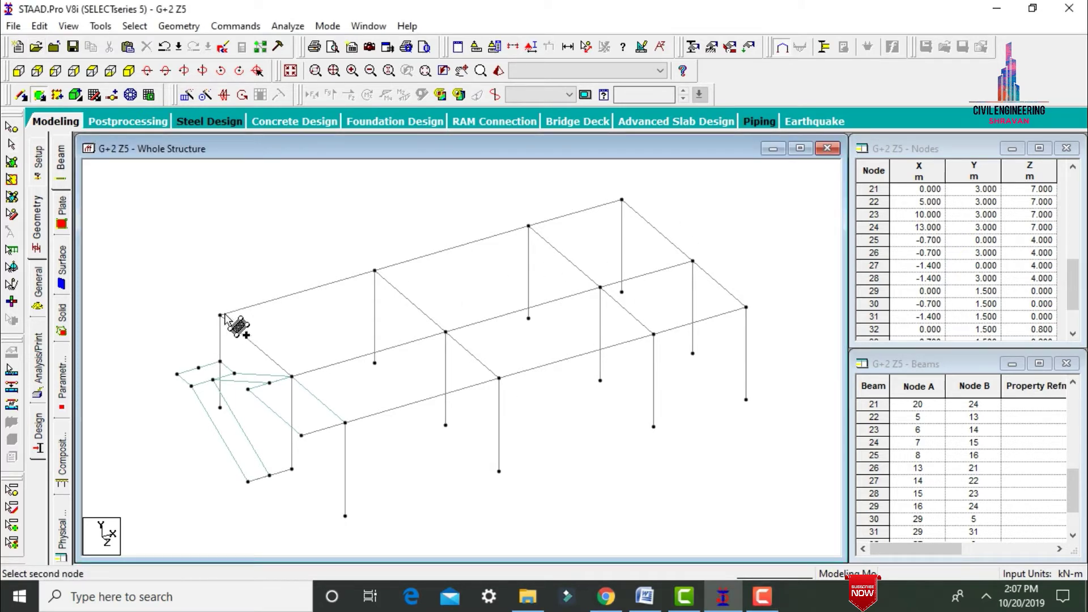
{"action": "left_click", "coordinate": [375, 271]}
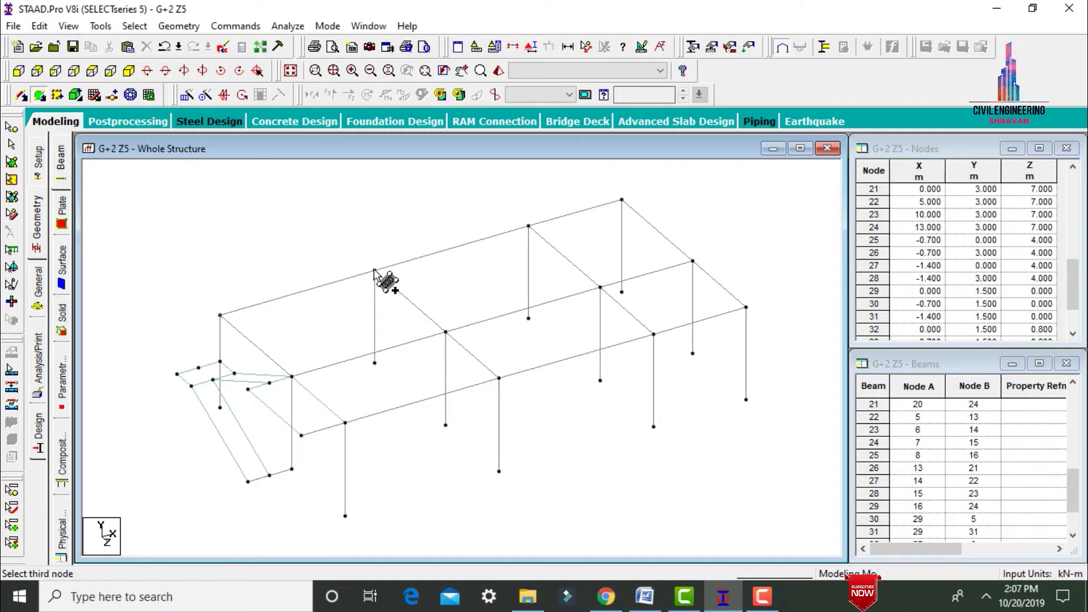
{"action": "left_click", "coordinate": [446, 332]}
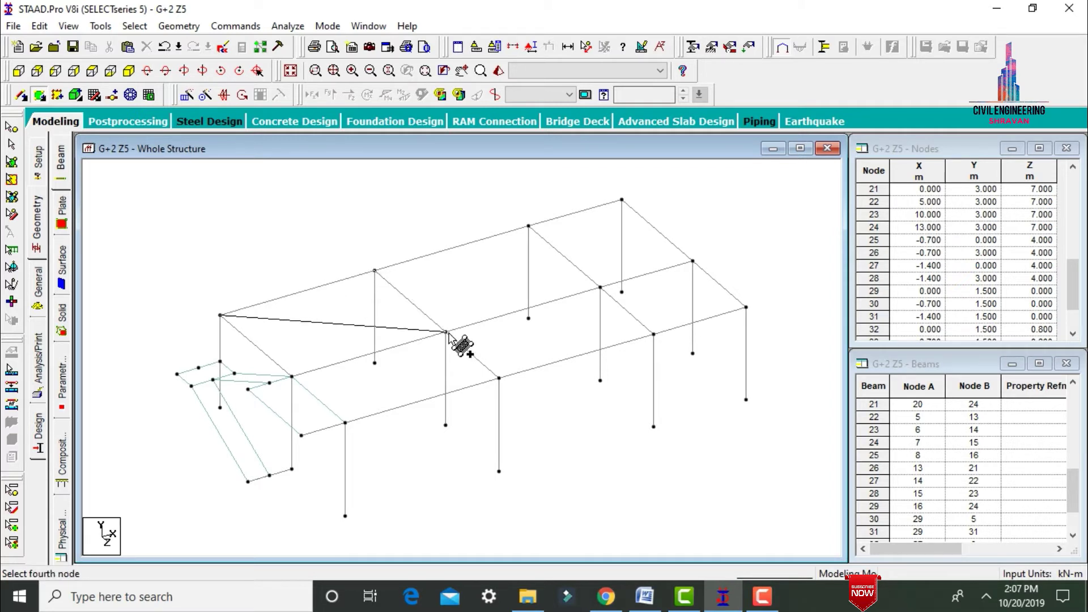
{"action": "left_click", "coordinate": [292, 377]}
{"action": "left_click", "coordinate": [292, 376]}
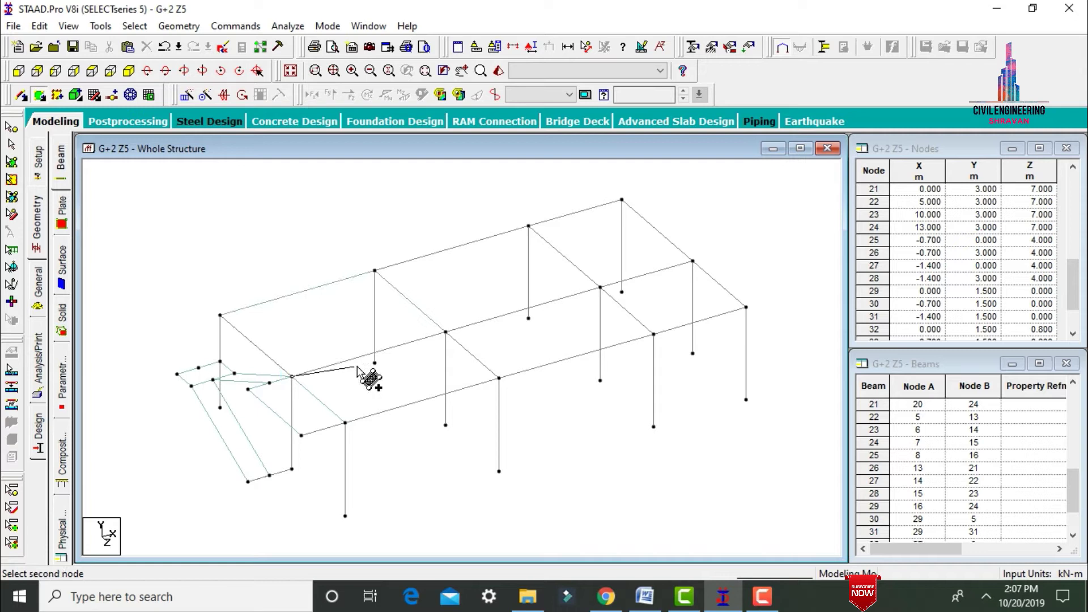
{"action": "left_click", "coordinate": [446, 332]}
{"action": "left_click", "coordinate": [499, 379]}
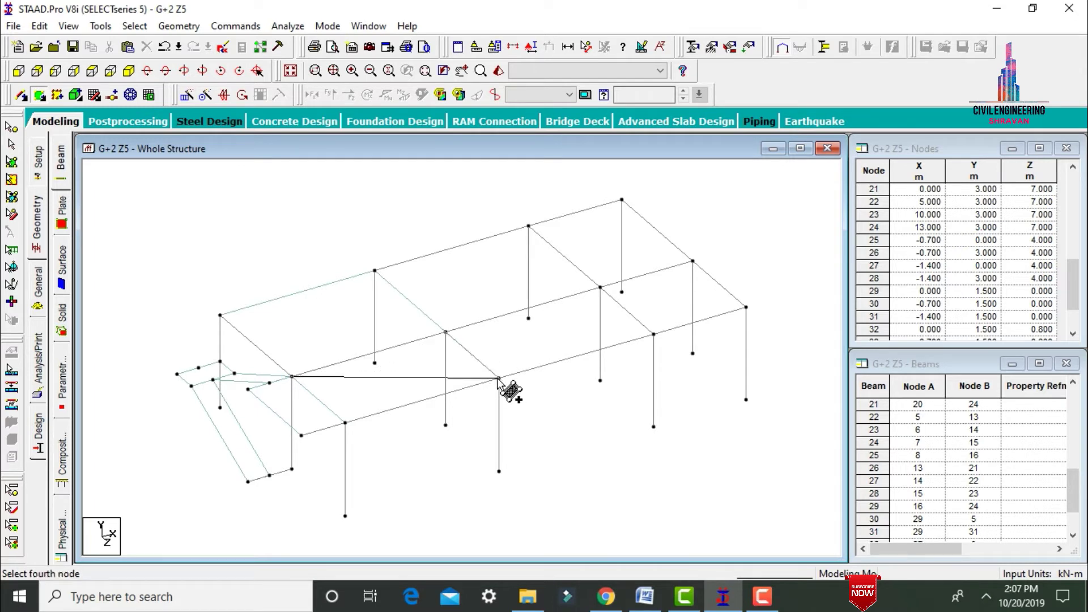
{"action": "left_click", "coordinate": [345, 423]}
Add four-node floor plates over the X = 5 to 10 m and 10 to 13 m bays between Z = 0 and 4 m.
{"action": "left_click", "coordinate": [375, 270]}
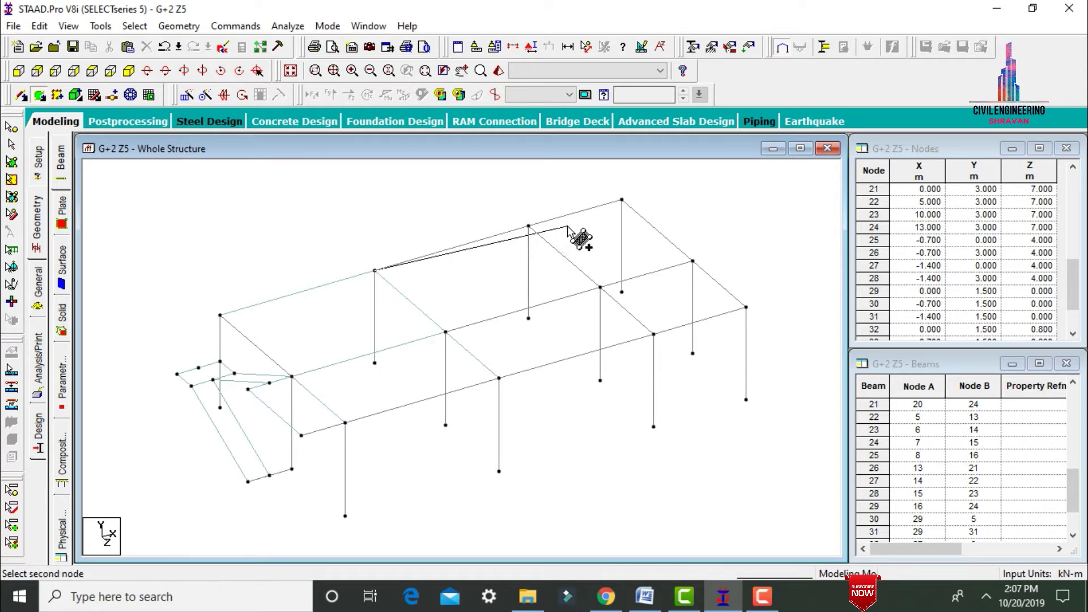
{"action": "left_click", "coordinate": [528, 225]}
{"action": "left_click", "coordinate": [600, 287]}
{"action": "left_click", "coordinate": [446, 332]}
{"action": "left_click", "coordinate": [600, 287]}
{"action": "left_click", "coordinate": [529, 226]}
{"action": "left_click", "coordinate": [622, 199]}
{"action": "left_click", "coordinate": [693, 261]}
Add four-node floor plates over the X = 10 to 13 m and 5 to 10 m bays between Z = 4 and 7 m.
{"action": "left_click", "coordinate": [693, 261]}
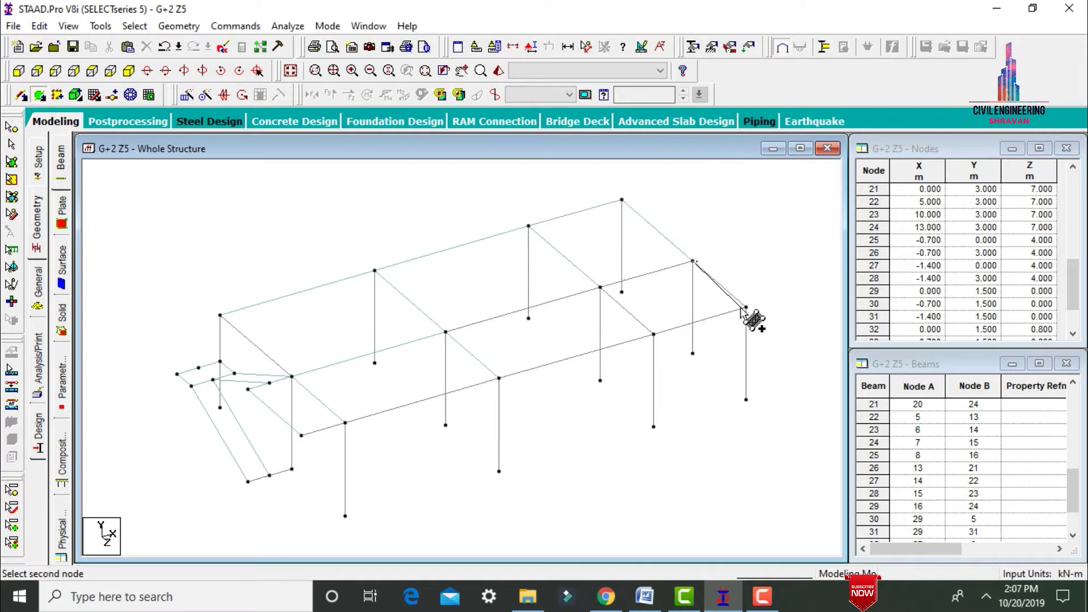
{"action": "left_click", "coordinate": [746, 308]}
{"action": "left_click", "coordinate": [653, 334]}
{"action": "left_click", "coordinate": [600, 287]}
{"action": "left_click", "coordinate": [600, 287]}
{"action": "left_click", "coordinate": [654, 335]}
{"action": "left_click", "coordinate": [499, 379]}
{"action": "left_click", "coordinate": [446, 332]}
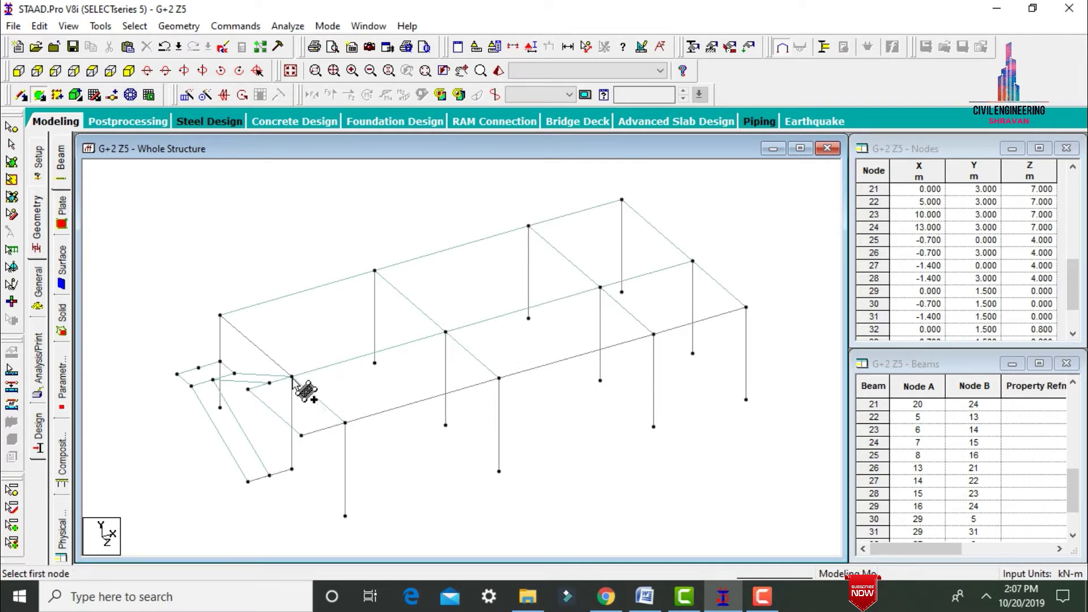
Outline the floor plate once more over the X = 0 to 5 m bay between Z = 4 and 7 m.
{"action": "left_click", "coordinate": [292, 377]}
{"action": "left_click", "coordinate": [446, 333]}
{"action": "left_click", "coordinate": [498, 378]}
{"action": "left_click", "coordinate": [345, 423]}
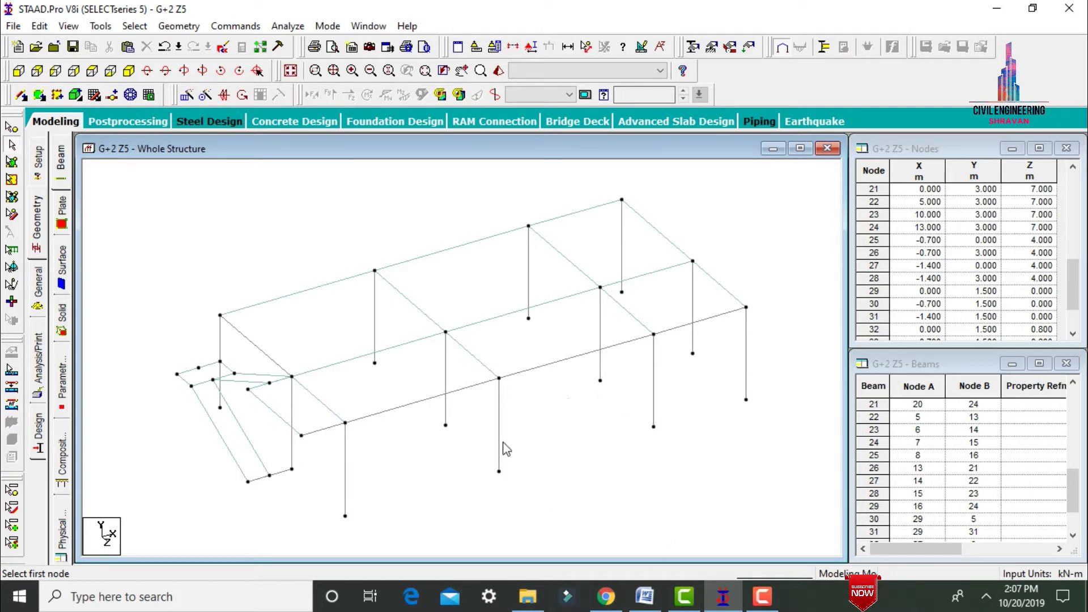
Open the 3D rendered view of the structure to check the floor and stair plates.
{"action": "left_click", "coordinate": [499, 71]}
{"action": "left_click", "coordinate": [977, 211]}
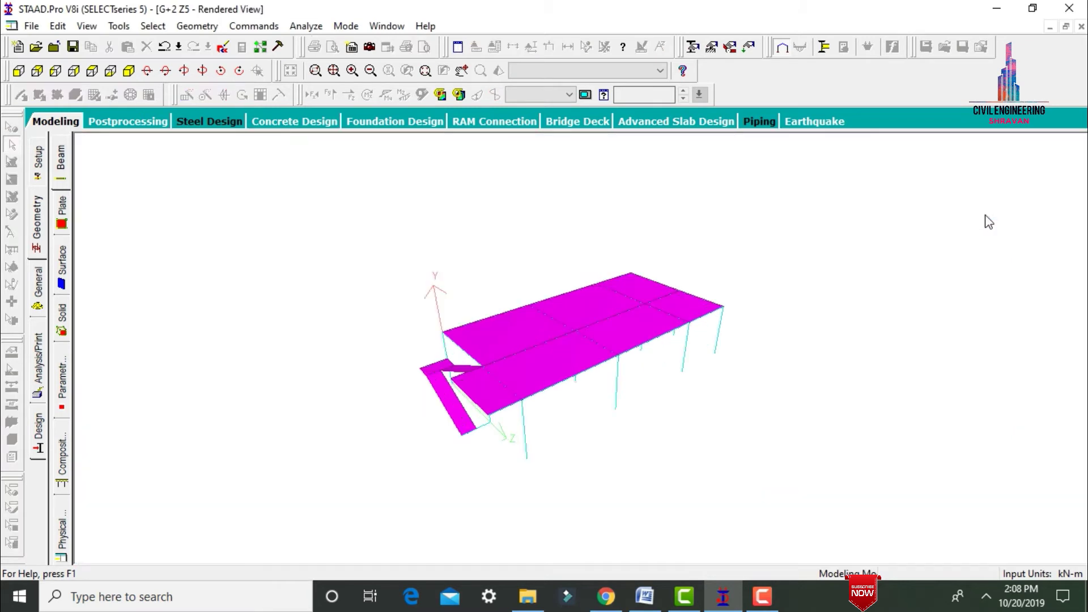
Close the rendered view and repeat the selected frame members upward along Y in 2 steps of 3 m.
{"action": "left_click_drag", "start_coordinate": [543, 422], "coordinate": [761, 420]}
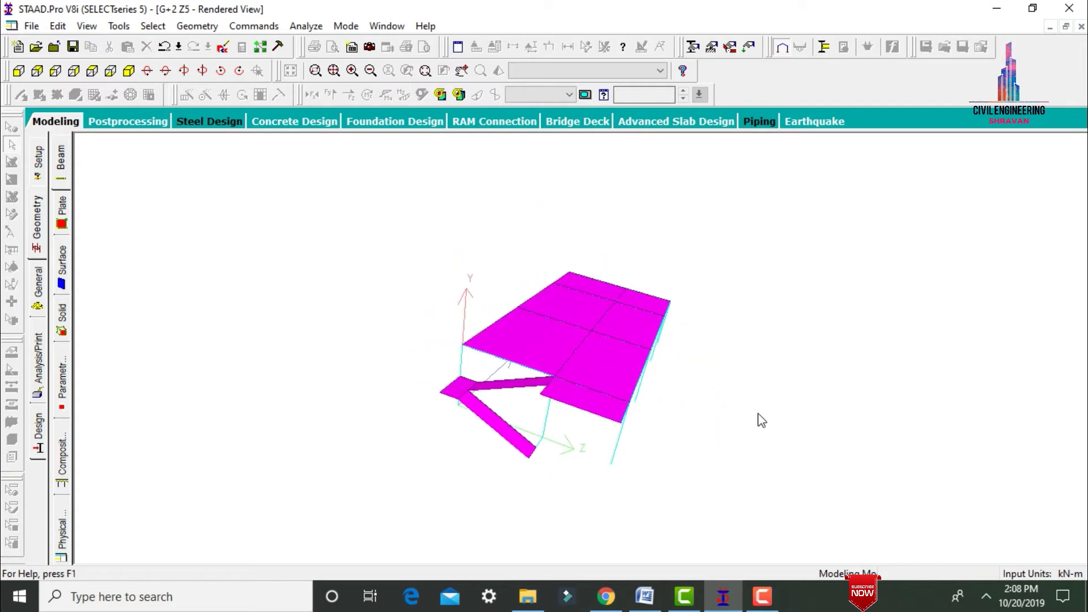
{"action": "key", "text": "ctrl+F4"}
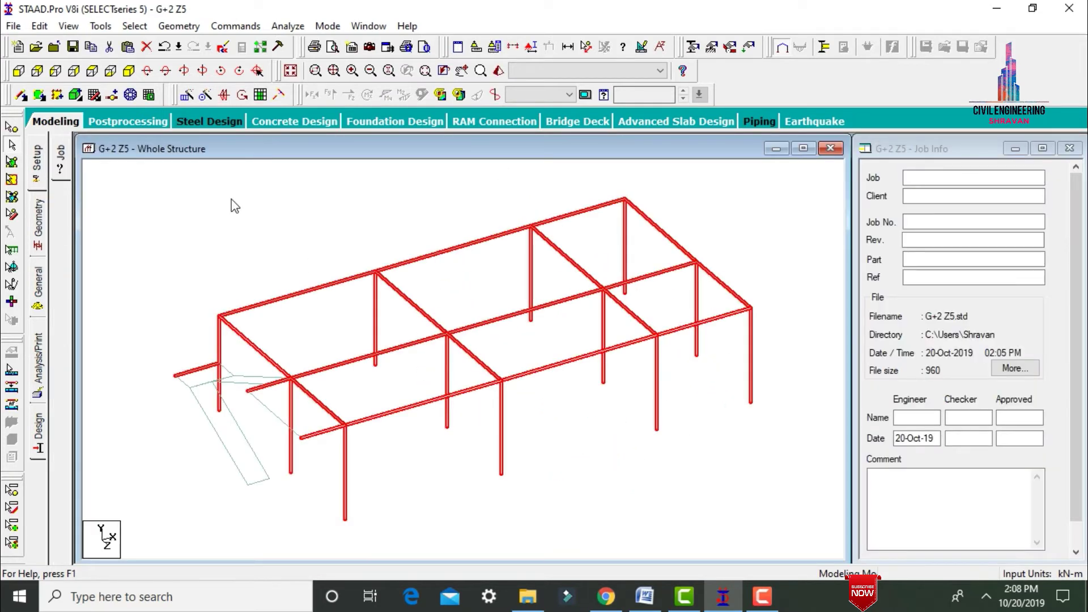
{"action": "left_click", "coordinate": [187, 95]}
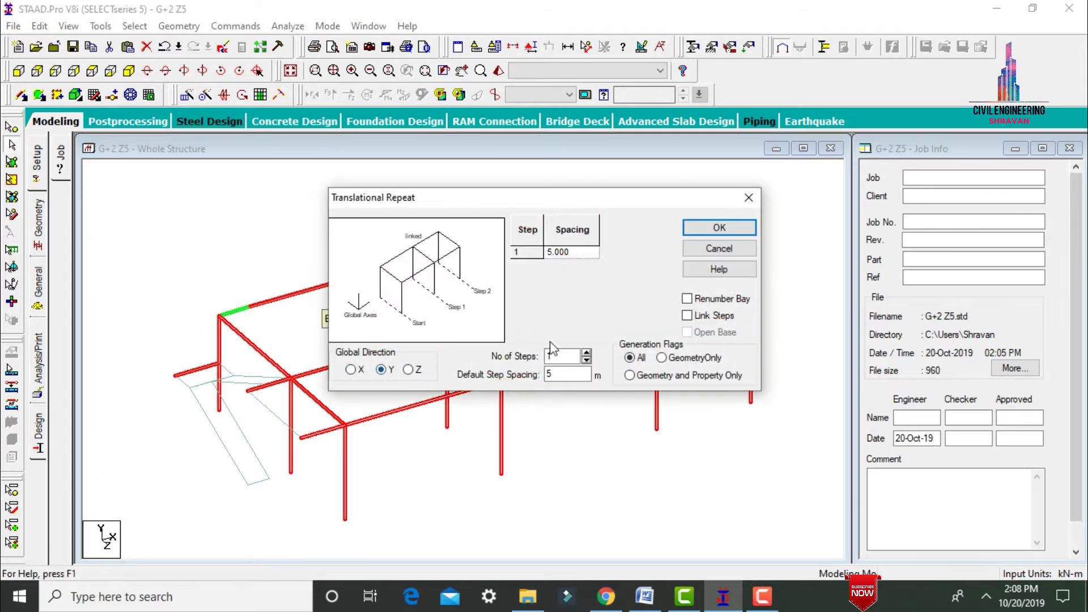
{"action": "left_click", "coordinate": [570, 357]}
{"action": "key", "text": "Tab"}
{"action": "double_click", "coordinate": [553, 355]}
{"action": "type", "text": "2"}
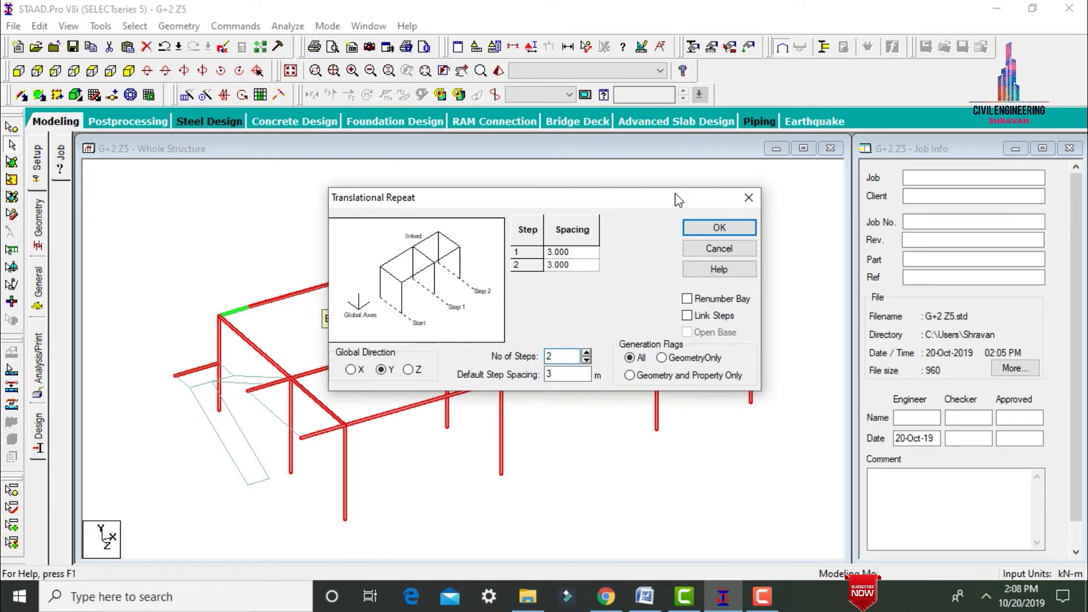
{"action": "left_click", "coordinate": [720, 227]}
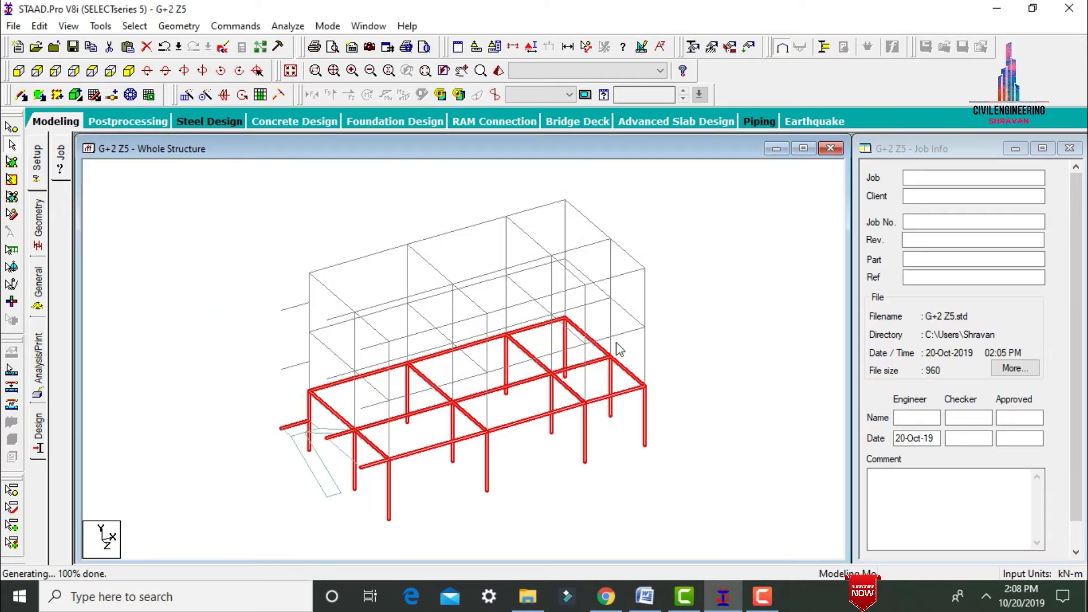
{"action": "left_click", "coordinate": [708, 353]}
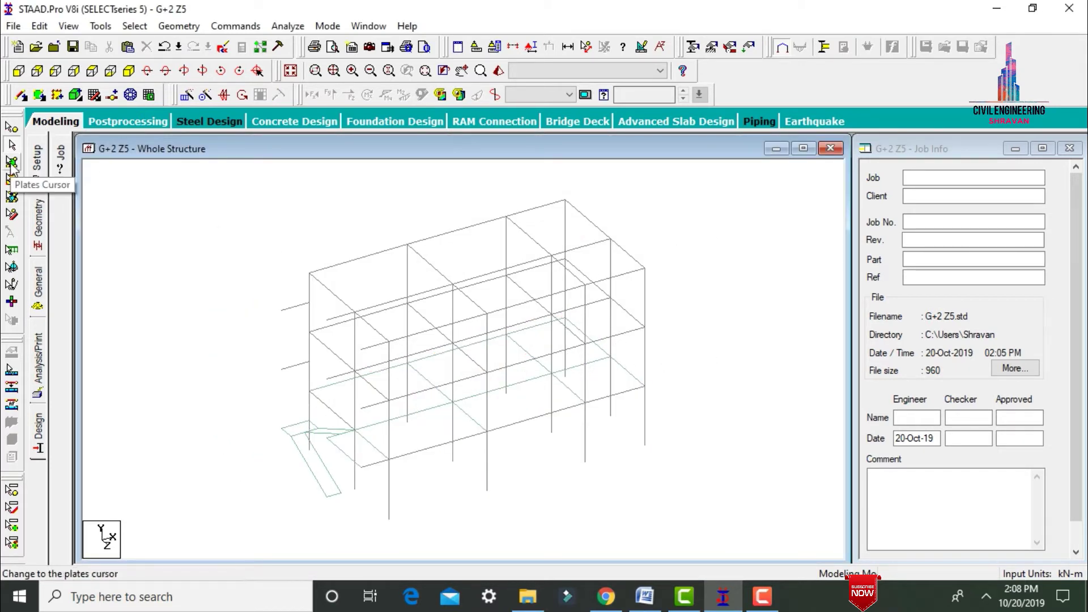
Select all floor and stair plates and repeat them along Y in 2 steps of 3 m.
{"action": "left_click", "coordinate": [11, 162]}
{"action": "key", "text": "ctrl+a"}
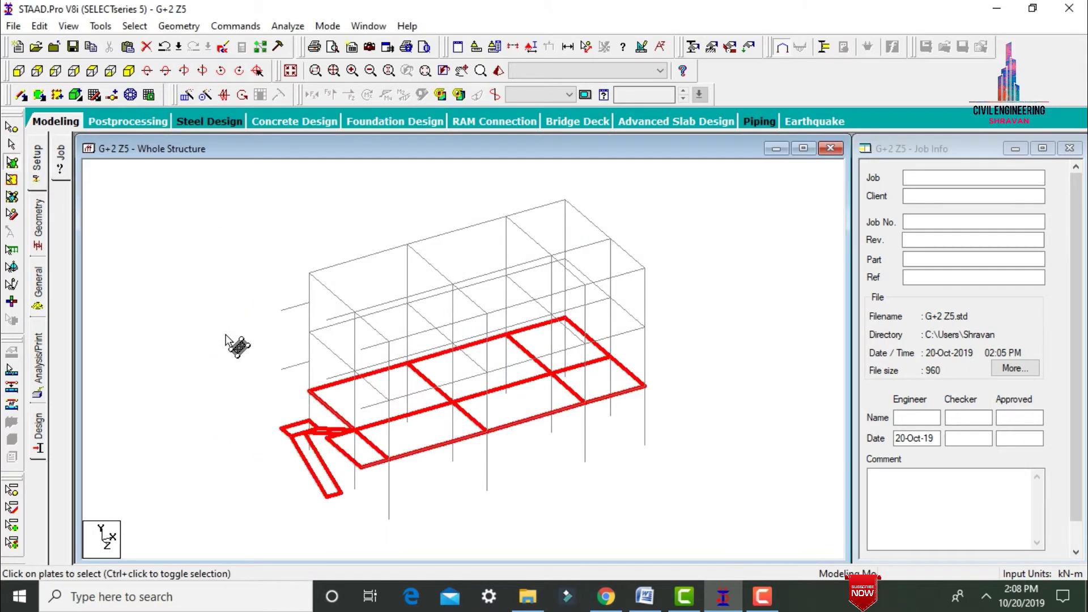
{"action": "left_click", "coordinate": [187, 95]}
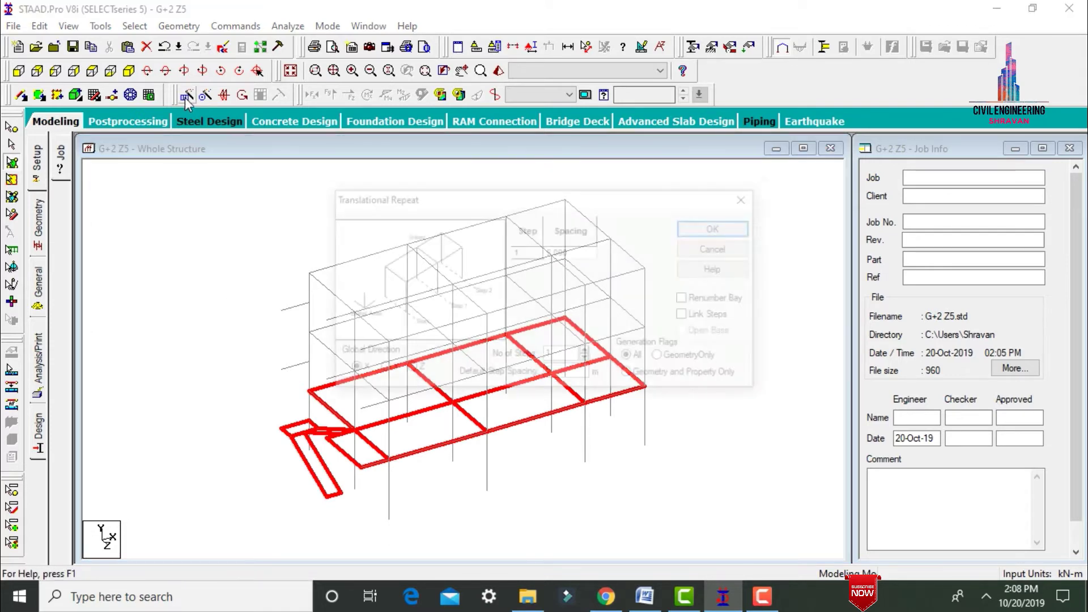
{"action": "left_click", "coordinate": [384, 370]}
{"action": "double_click", "coordinate": [558, 356]}
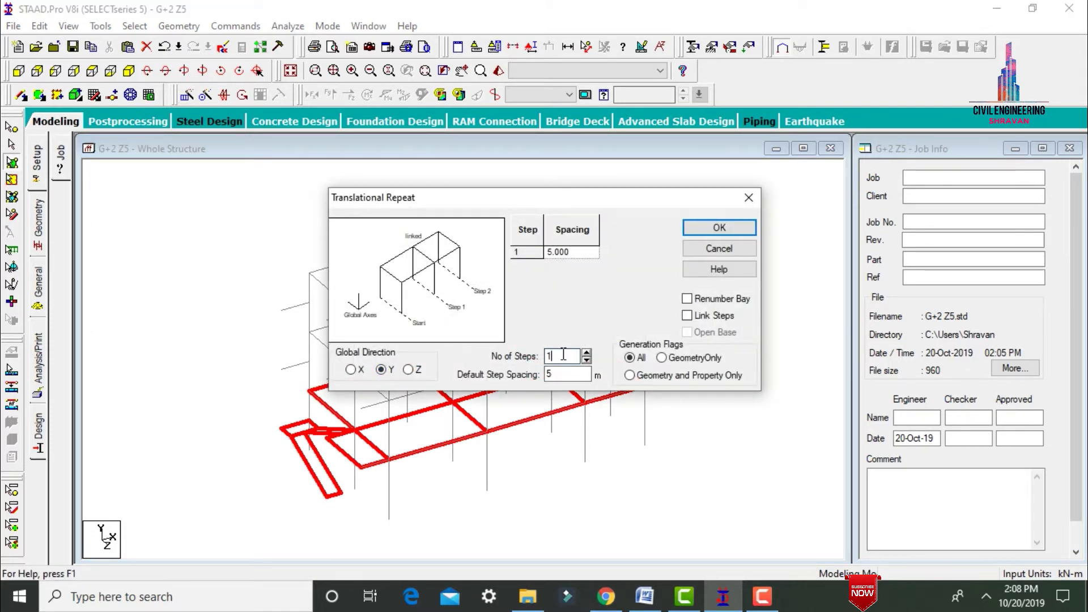
{"action": "type", "text": "2"}
{"action": "key", "text": "Tab"}
{"action": "type", "text": "3"}
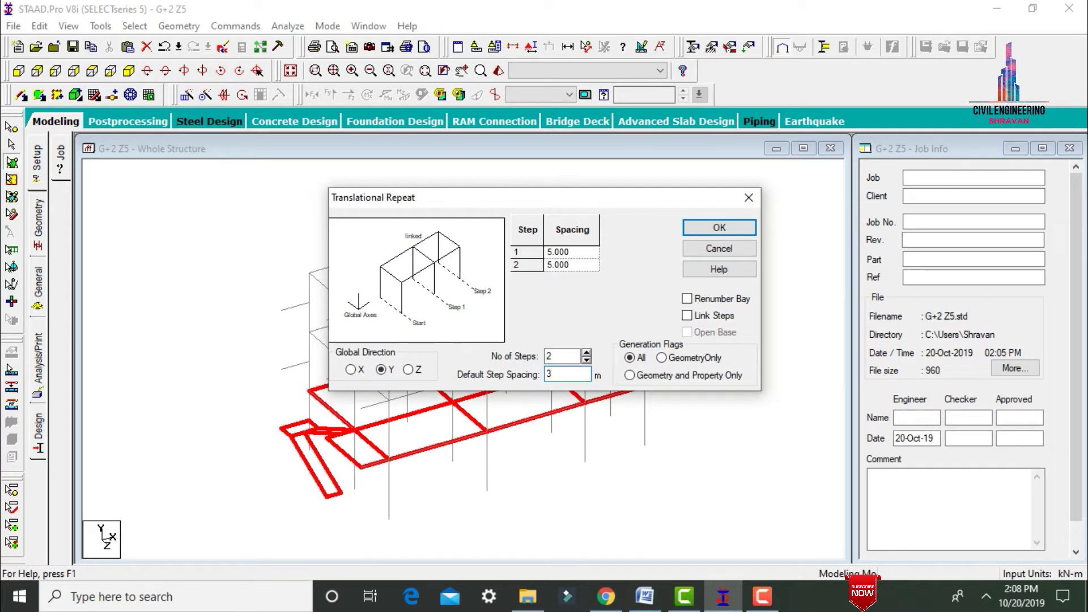
{"action": "left_click", "coordinate": [708, 228]}
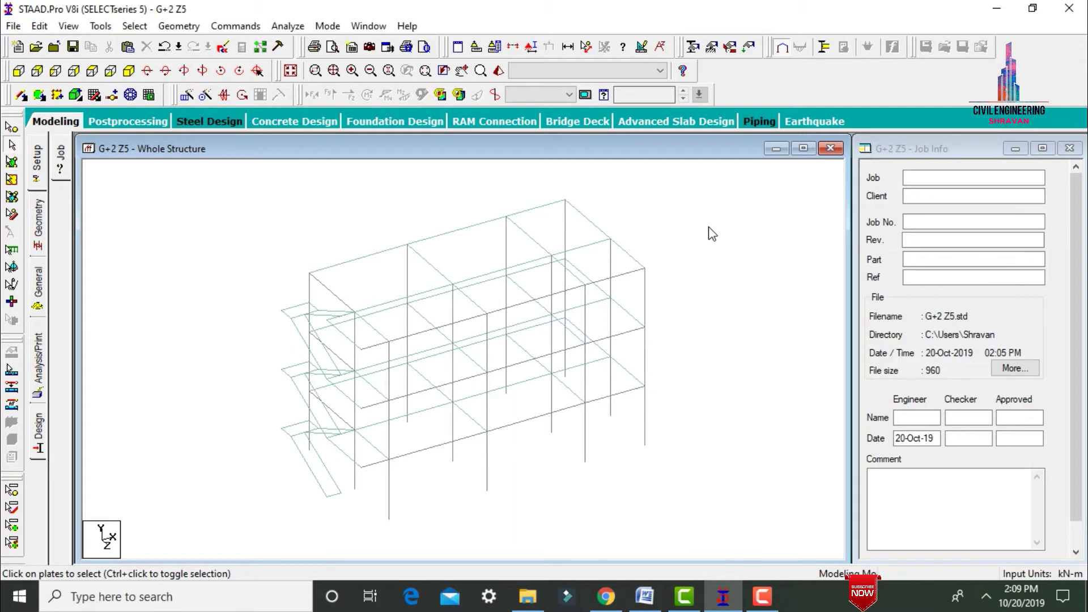
Inspect the repeated floors and staircases from different angles in a maximized 3D rendered view, and return to the wireframe model.
{"action": "left_click", "coordinate": [498, 70]}
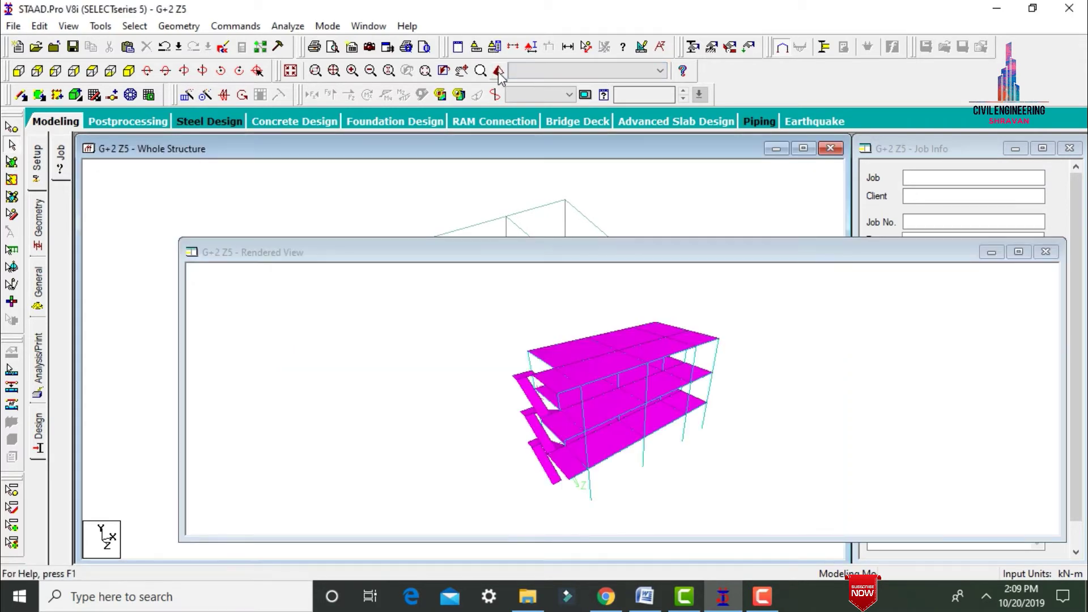
{"action": "left_click", "coordinate": [1018, 252]}
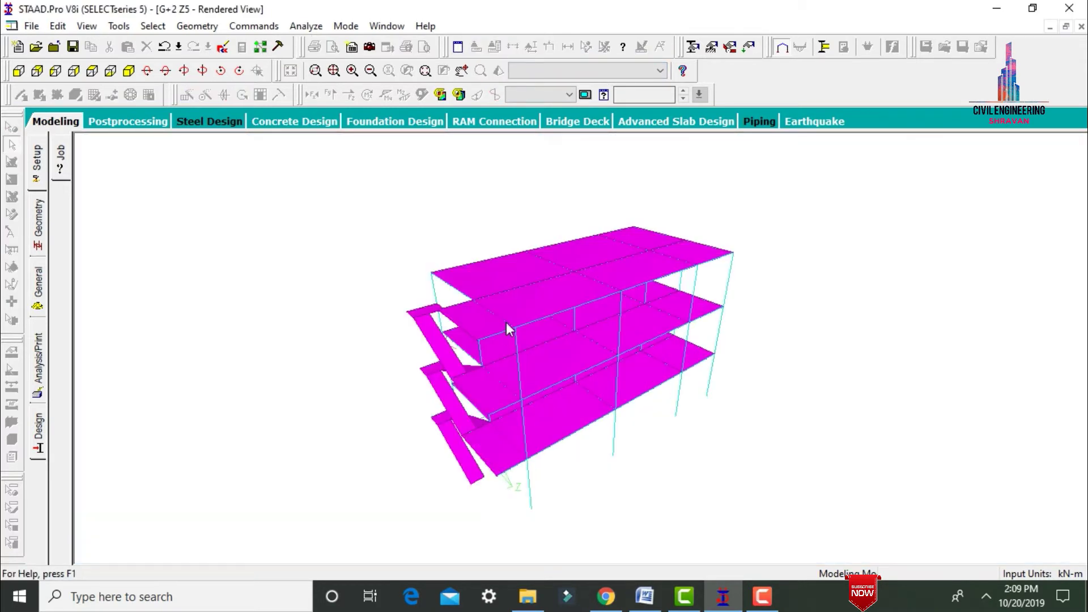
{"action": "left_click_drag", "start_coordinate": [505, 325], "coordinate": [589, 204]}
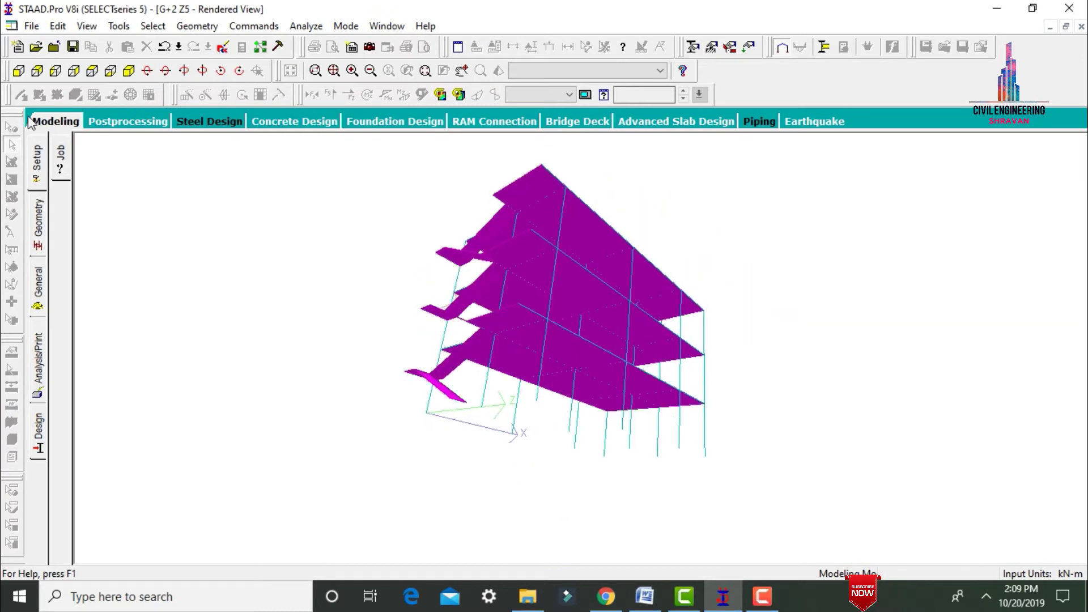
{"action": "left_click", "coordinate": [48, 124]}
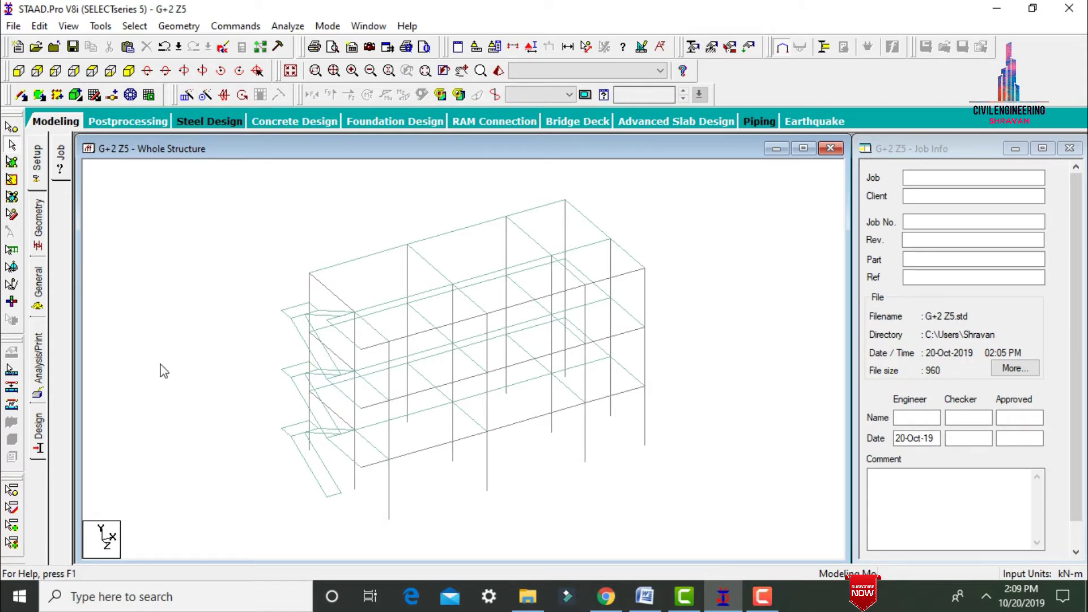
Look up the beam dimensions in the Data Word document and define a rectangular concrete section with YD 0.23 m and ZD 0.3 m.
{"action": "left_click", "coordinate": [39, 287]}
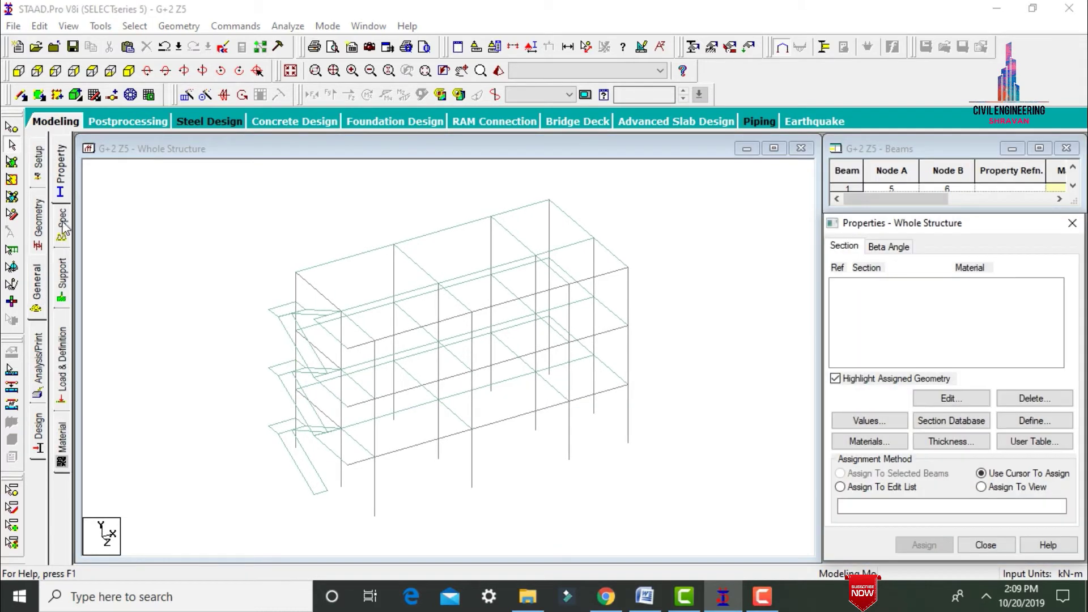
{"action": "left_click", "coordinate": [1031, 421]}
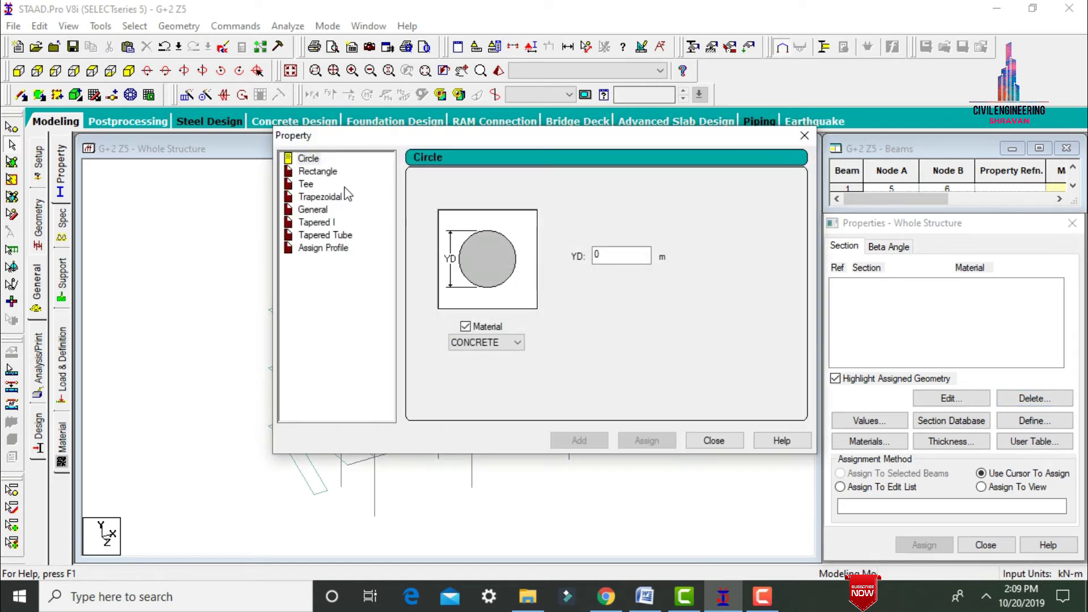
{"action": "left_click", "coordinate": [318, 172]}
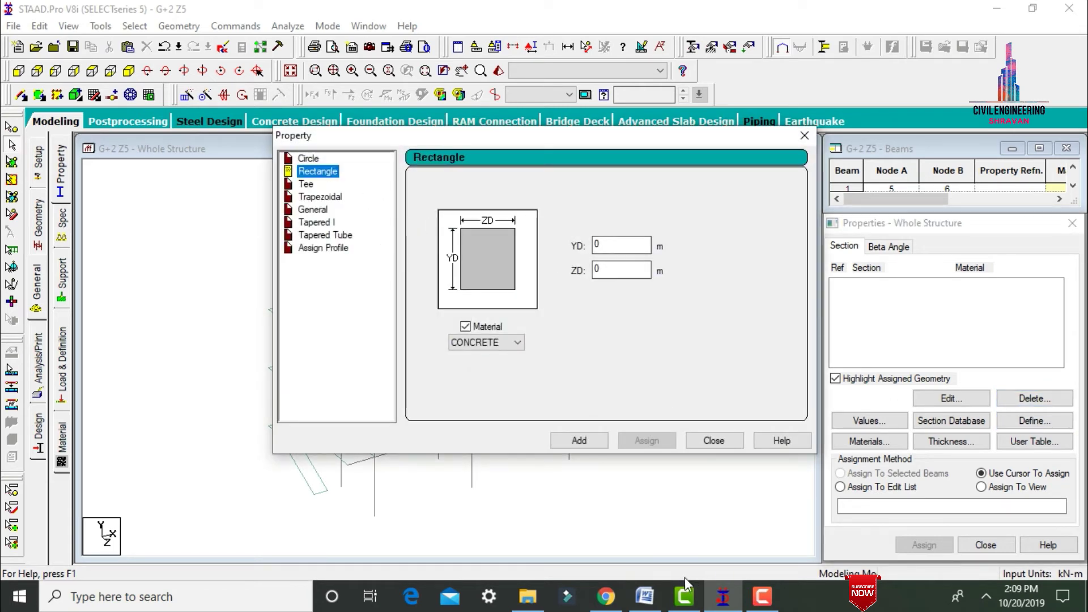
{"action": "left_click", "coordinate": [646, 596]}
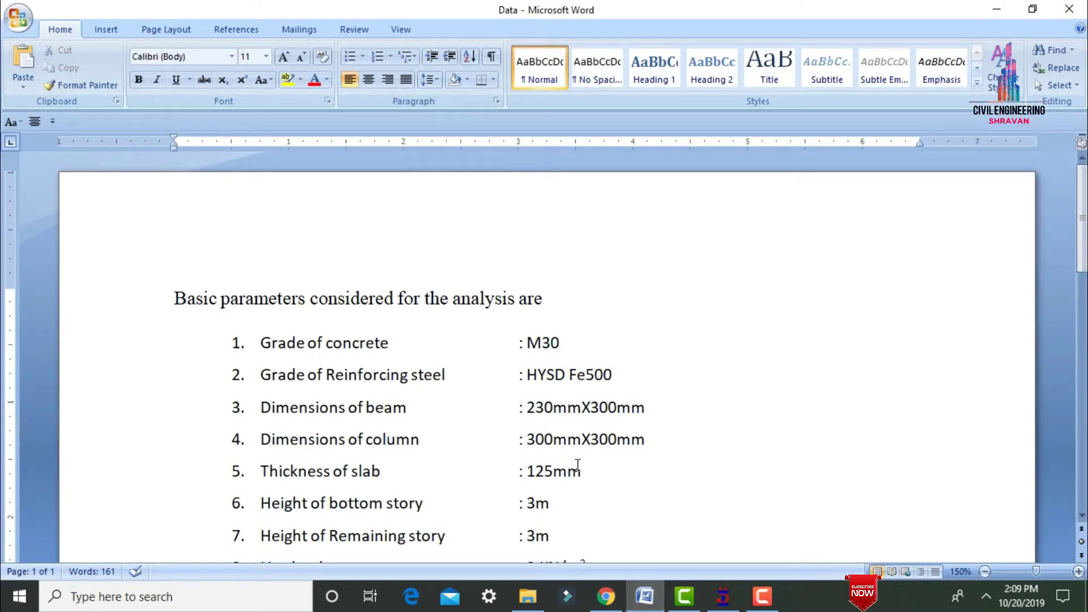
{"action": "left_click_drag", "start_coordinate": [527, 407], "coordinate": [607, 408]}
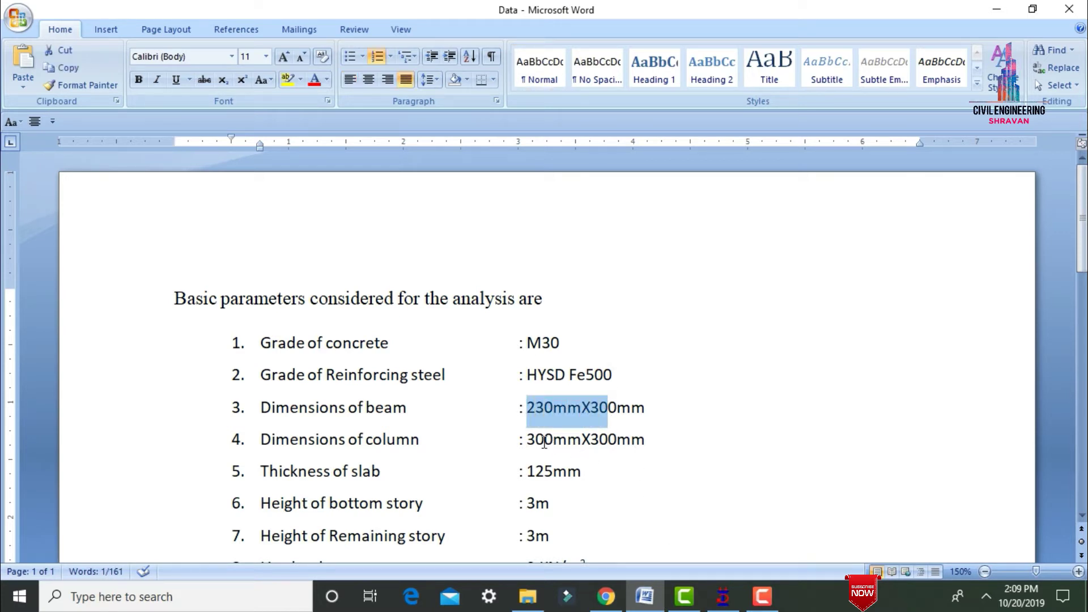
{"action": "left_click", "coordinate": [723, 596]}
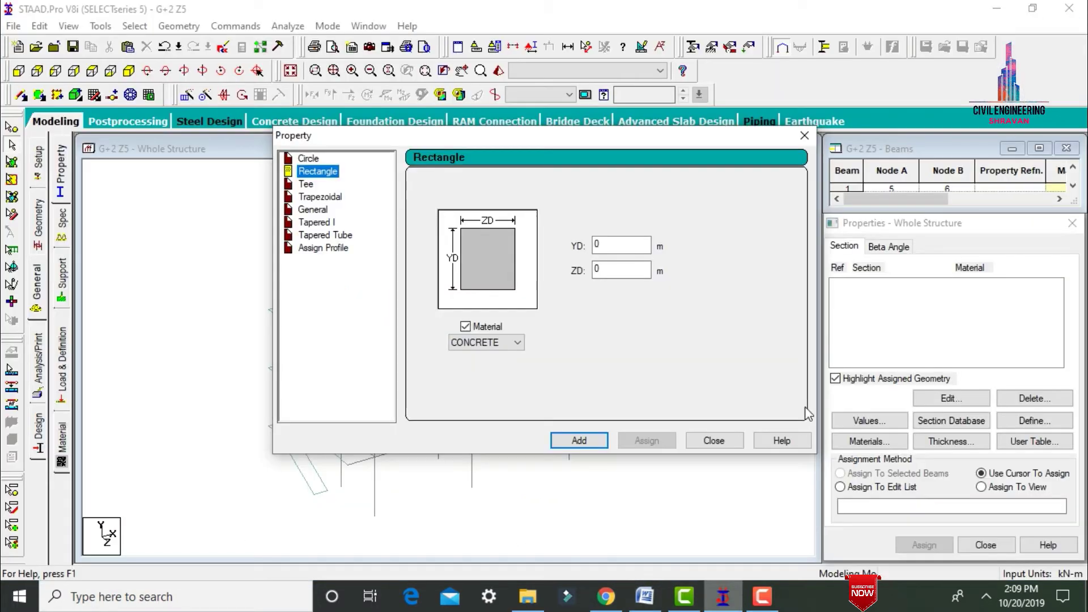
{"action": "left_click", "coordinate": [634, 244]}
{"action": "type", "text": ".23"}
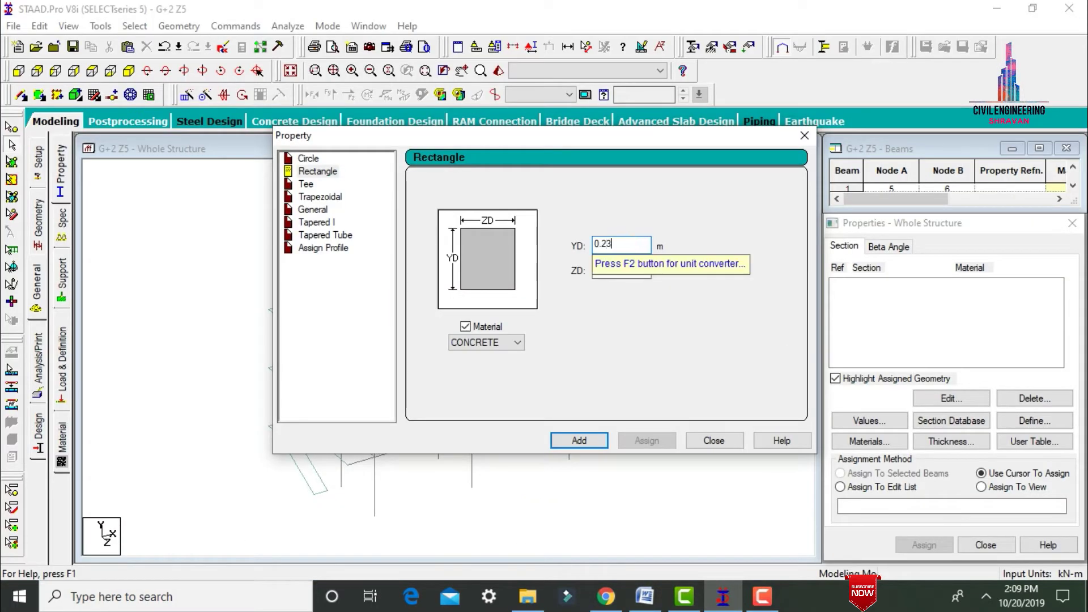
{"action": "key", "text": "Tab"}
{"action": "type", "text": "0"}
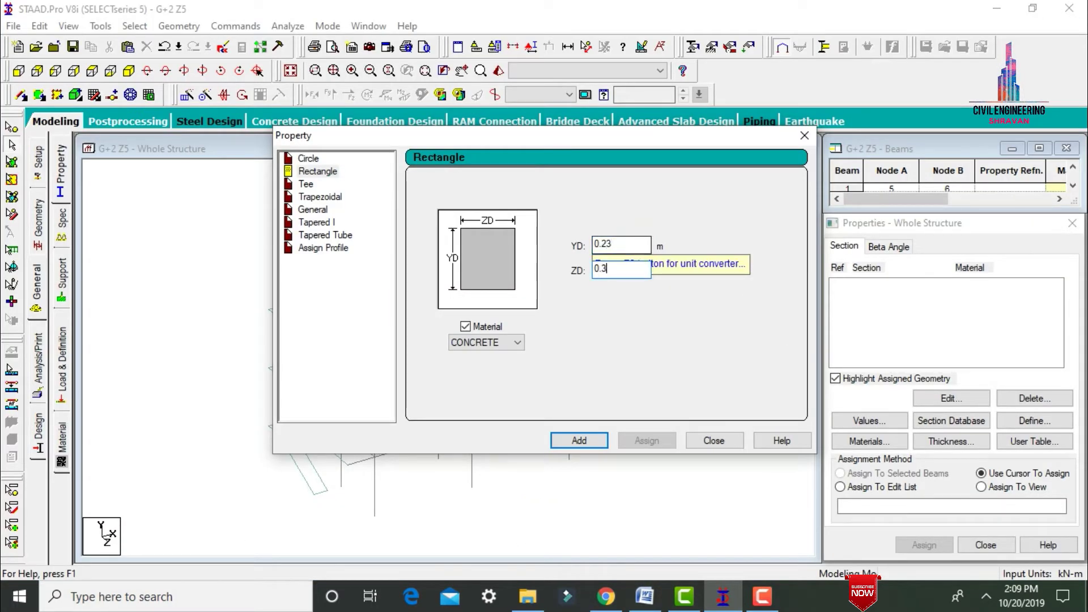
{"action": "type", "text": ".3"}
{"action": "key", "text": "Return"}
Add a second rectangular concrete section for the columns with YD 0.3 m and ZD 0.3 m.
{"action": "left_click", "coordinate": [634, 245]}
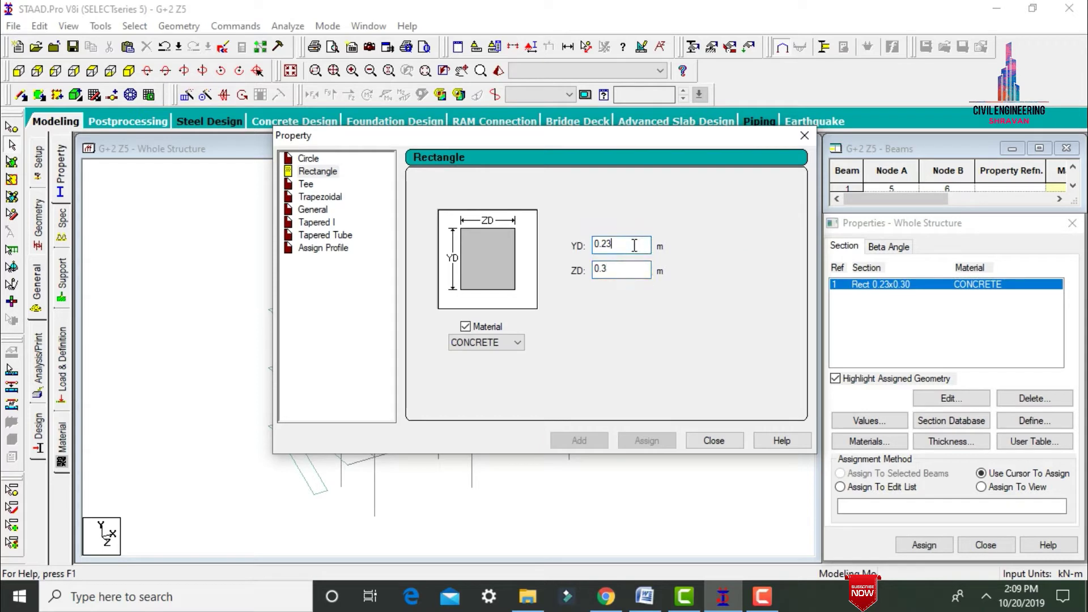
{"action": "key", "text": "BackSpace"}
{"action": "key", "text": "BackSpace"}
{"action": "key", "text": "BackSpace"}
{"action": "type", "text": ".3"}
{"action": "key", "text": "Return"}
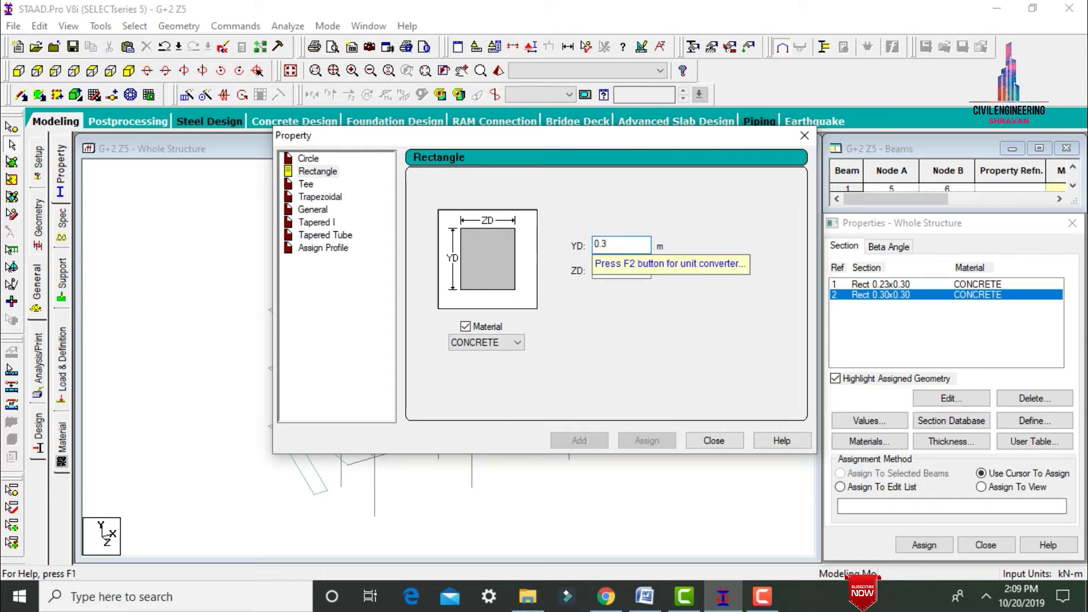
{"action": "left_click", "coordinate": [713, 441]}
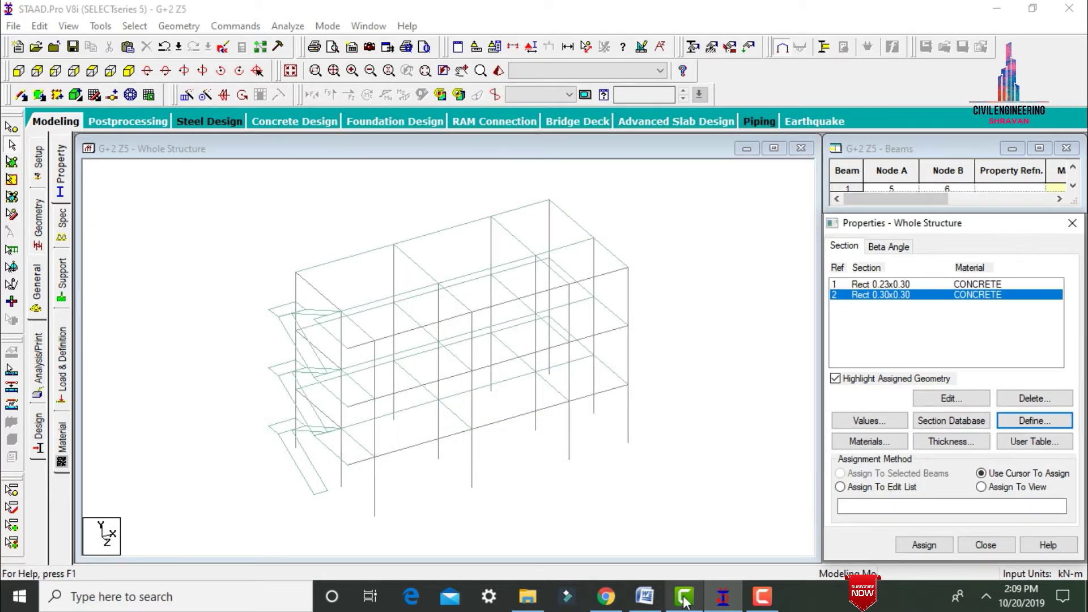
Look up the slab thickness in the Data Word document and define a concrete plate thickness of 0.125 m at all four nodes.
{"action": "left_click", "coordinate": [645, 596]}
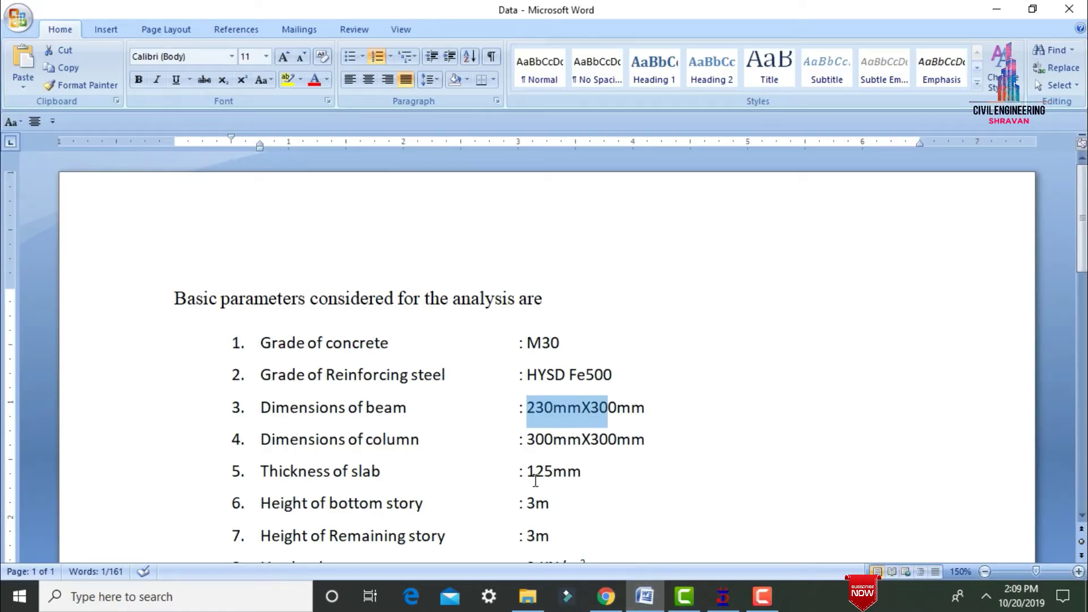
{"action": "left_click_drag", "start_coordinate": [535, 472], "coordinate": [557, 472]}
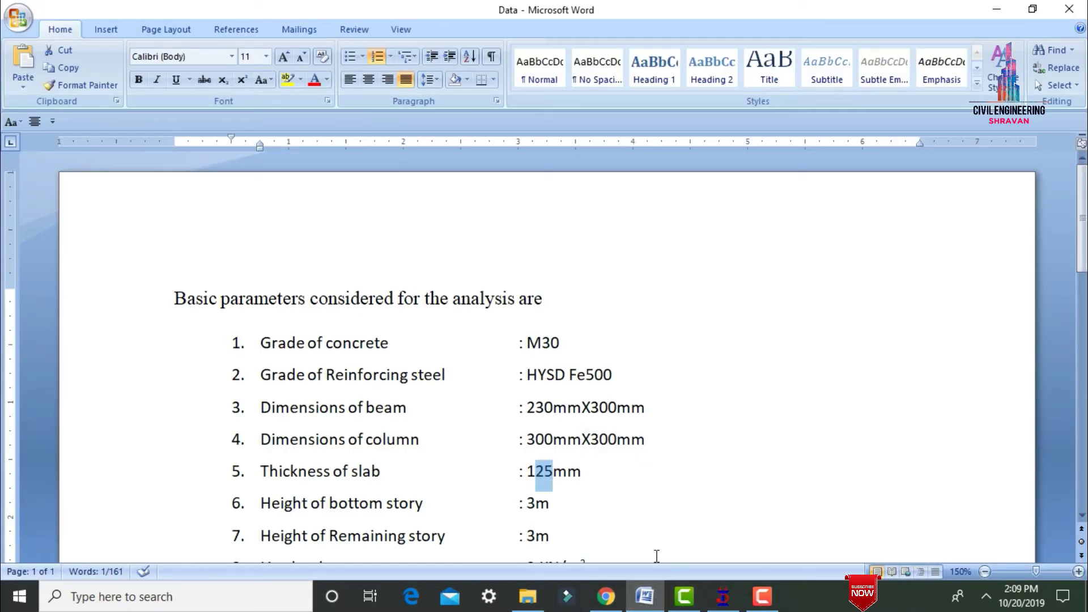
{"action": "left_click", "coordinate": [722, 597]}
{"action": "left_click", "coordinate": [938, 441]}
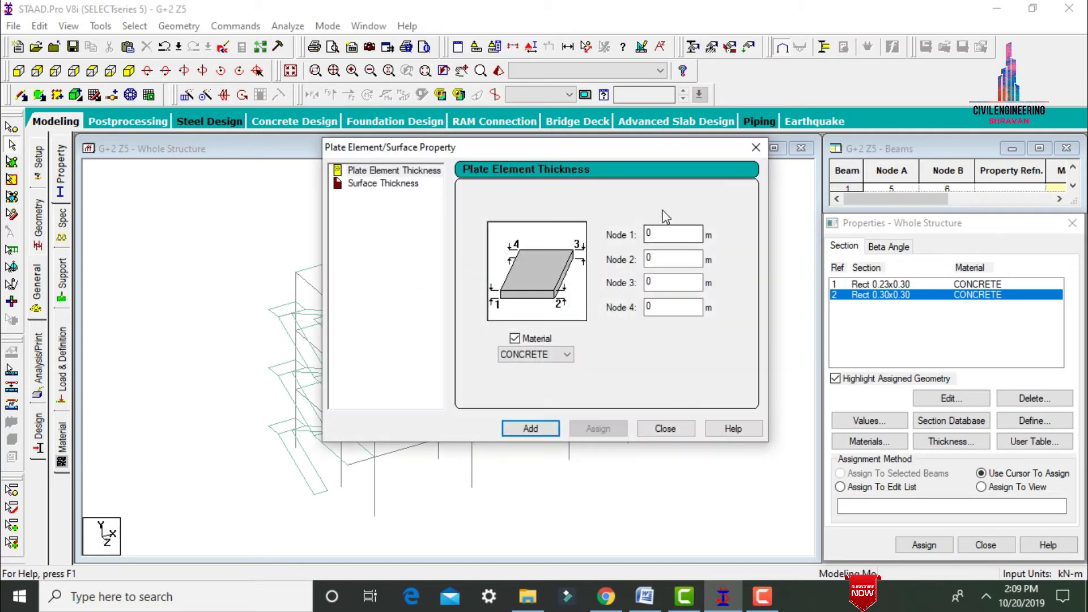
{"action": "left_click", "coordinate": [668, 233]}
{"action": "type", "text": ".125"}
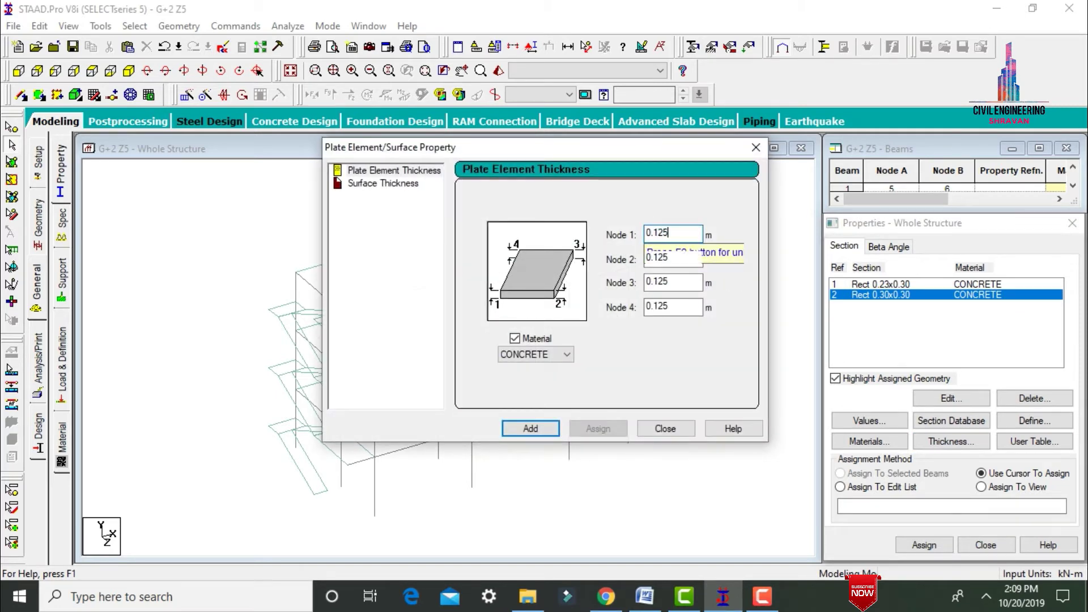
{"action": "key", "text": "Return"}
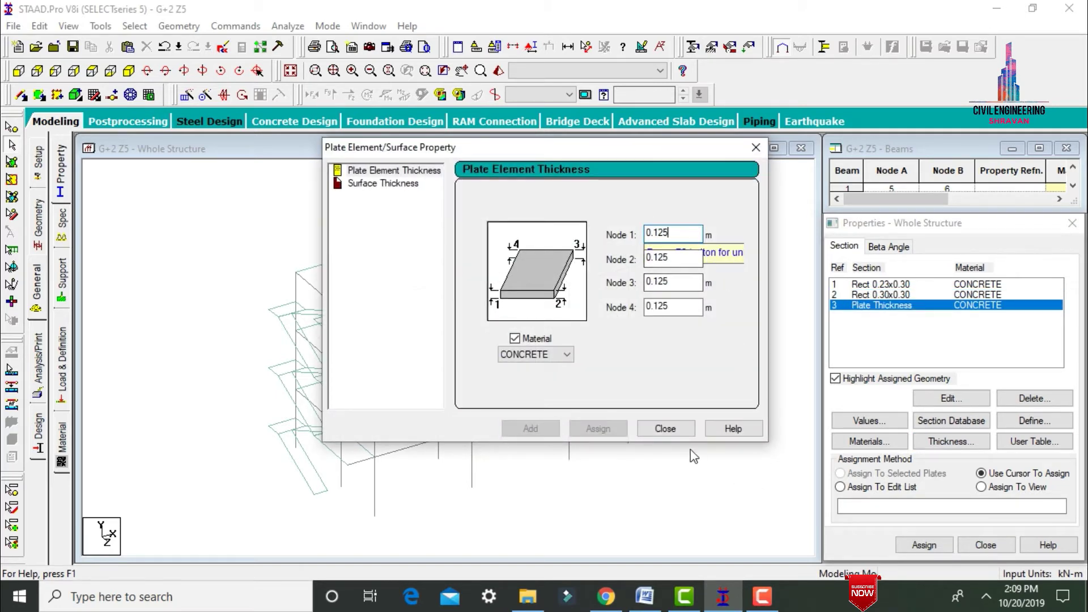
{"action": "left_click", "coordinate": [677, 430]}
Assign the Rect 0.23x0.30 concrete section to all beams parallel to X and Z.
{"action": "left_click", "coordinate": [877, 285]}
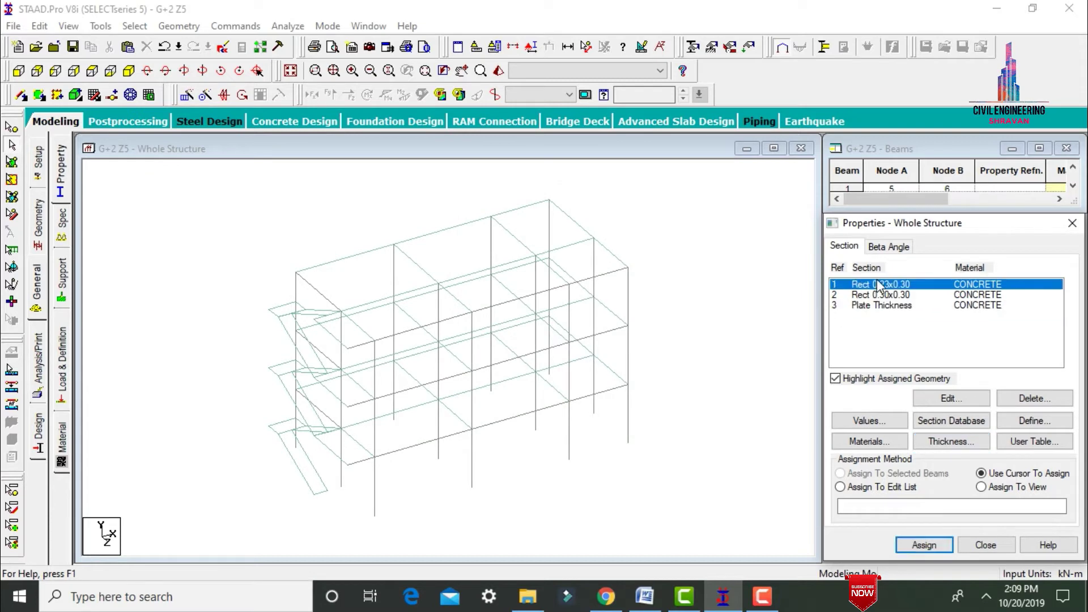
{"action": "left_click", "coordinate": [135, 26]}
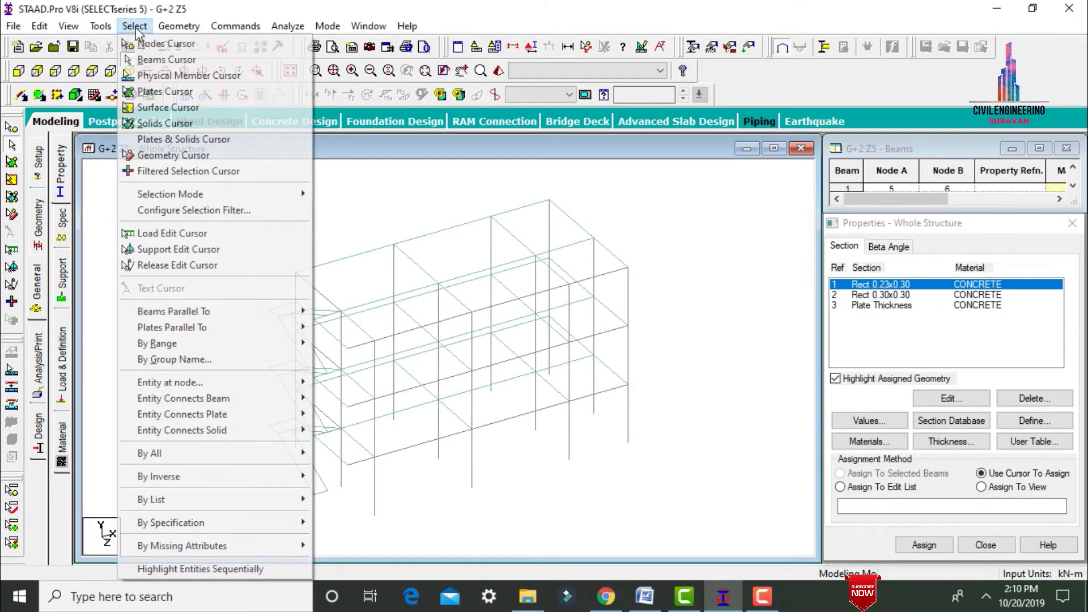
{"action": "mouse_move", "coordinate": [215, 312]}
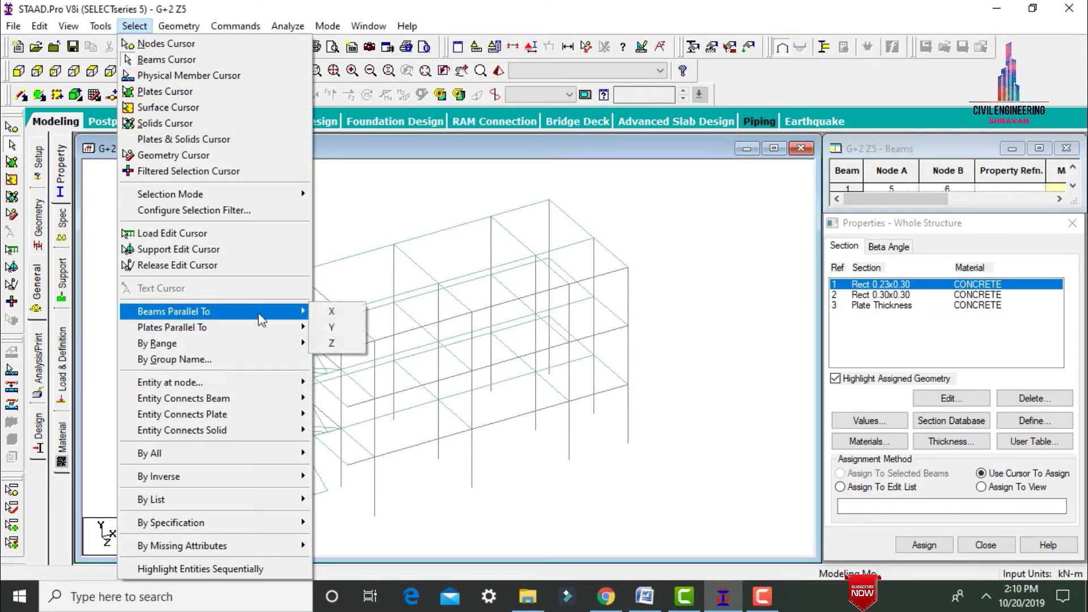
{"action": "left_click", "coordinate": [337, 313]}
{"action": "left_click", "coordinate": [134, 26]}
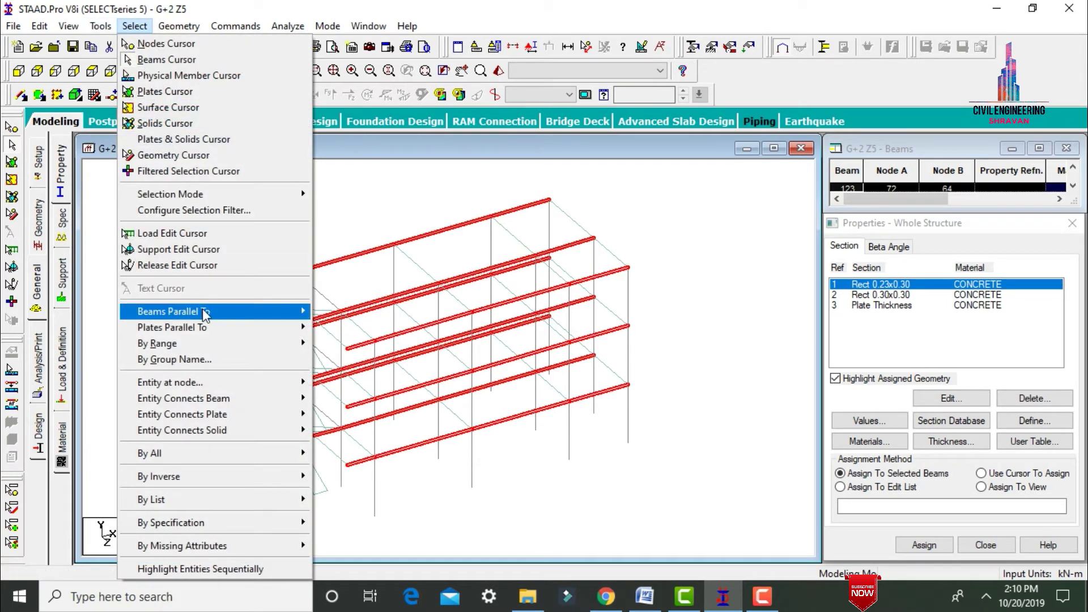
{"action": "mouse_move", "coordinate": [203, 311]}
{"action": "left_click", "coordinate": [335, 343]}
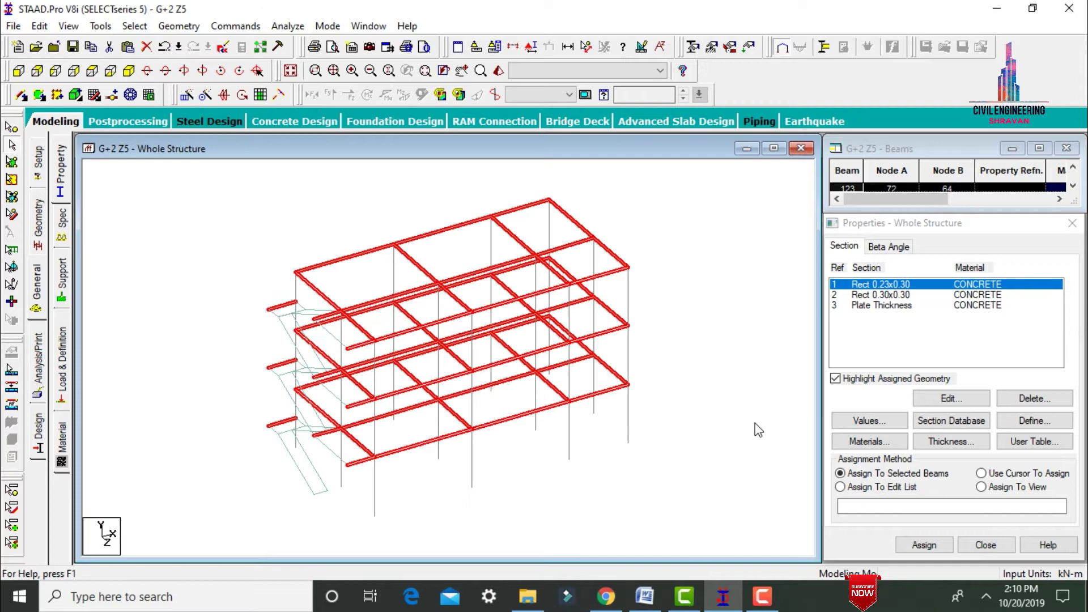
{"action": "left_click", "coordinate": [840, 473]}
{"action": "left_click", "coordinate": [923, 544]}
{"action": "key", "text": "Return"}
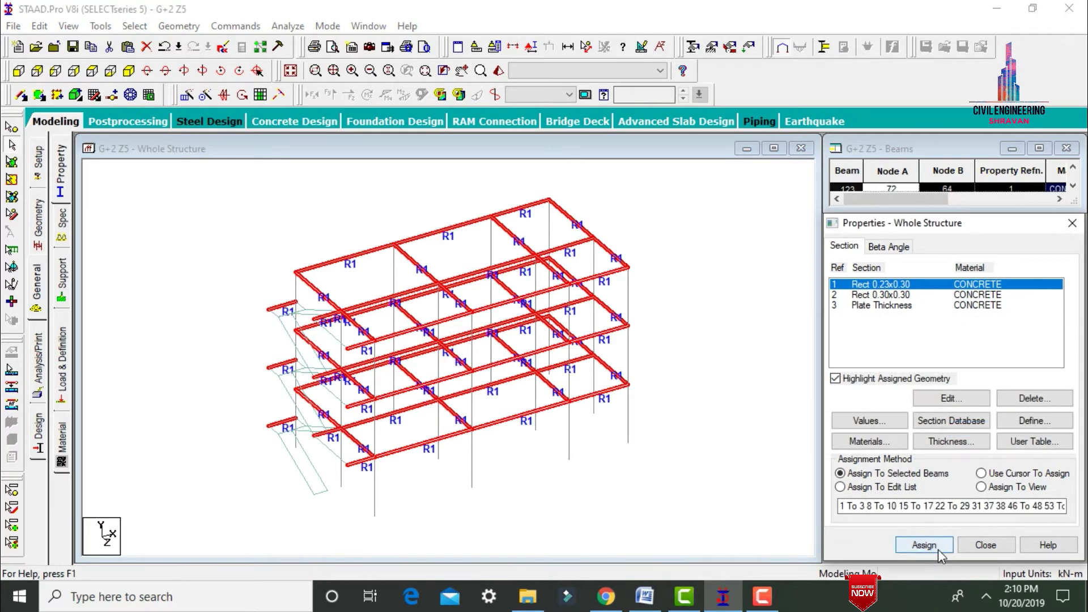
Assign the Rect 0.30x0.30 concrete section to all columns, selected as the members parallel to Y.
{"action": "left_click", "coordinate": [875, 295]}
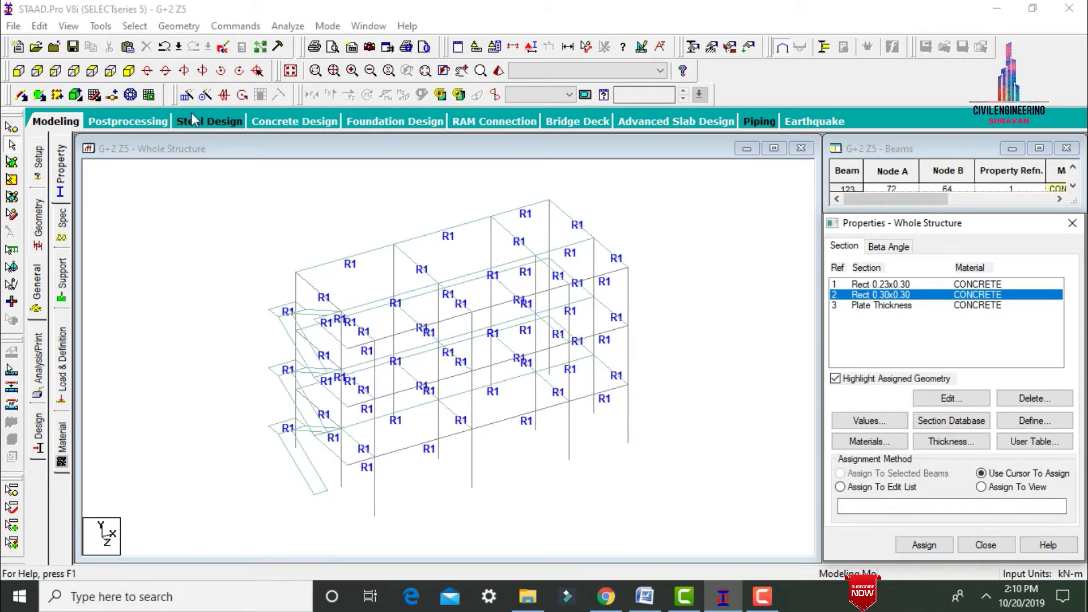
{"action": "left_click", "coordinate": [134, 26]}
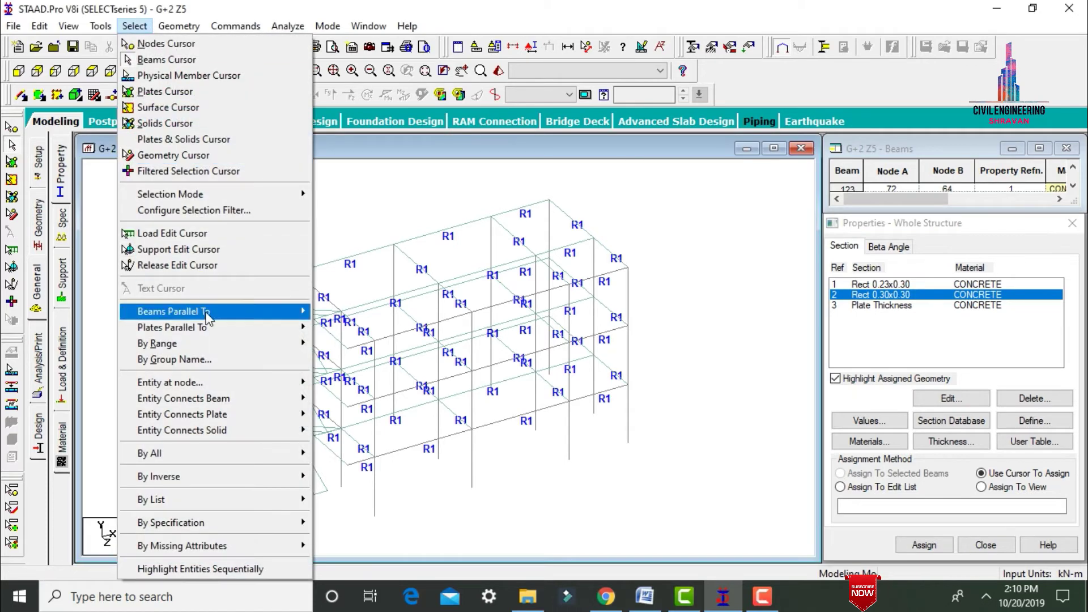
{"action": "mouse_move", "coordinate": [207, 318]}
{"action": "left_click", "coordinate": [345, 329]}
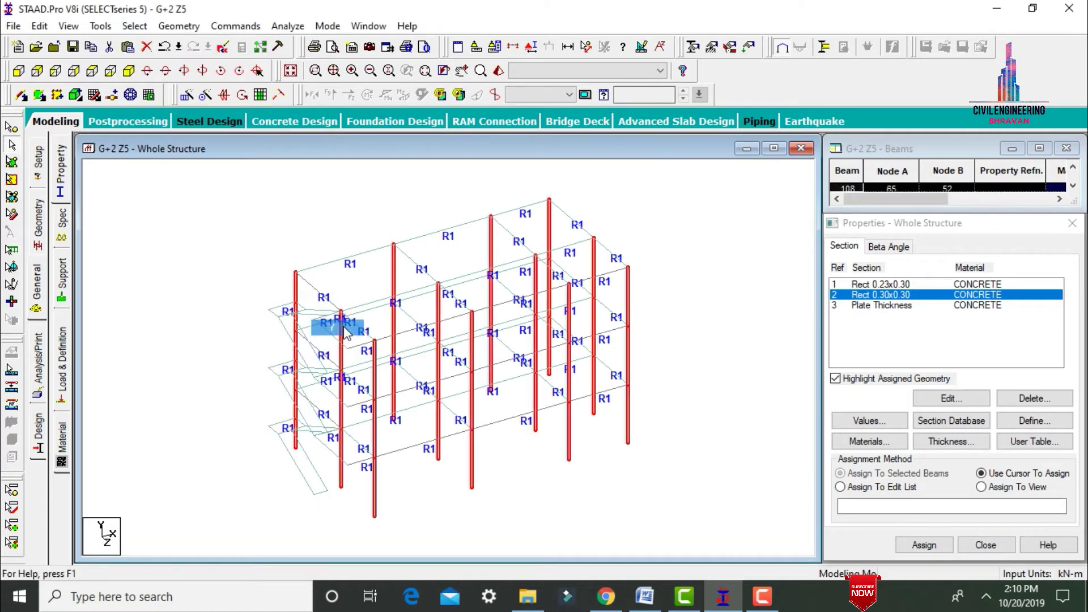
{"action": "left_click", "coordinate": [924, 546]}
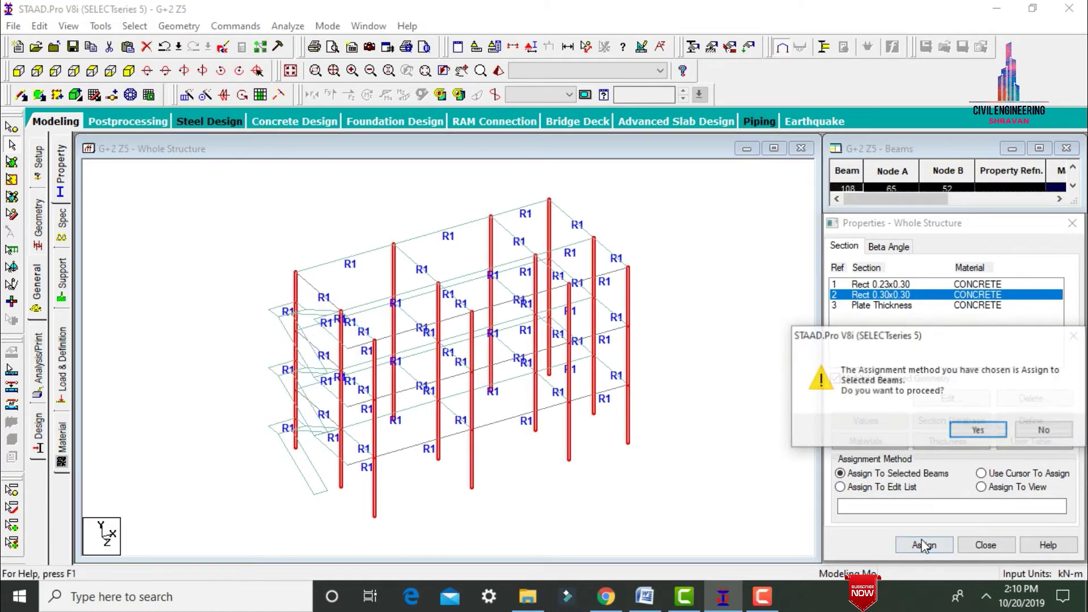
{"action": "key", "text": "Return"}
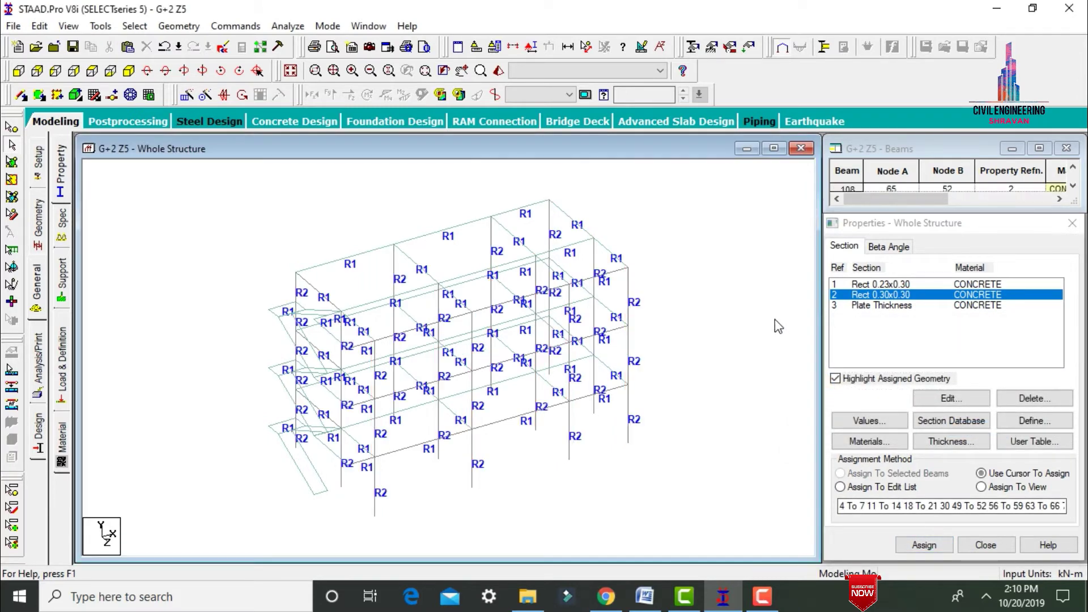
Assign the plate thickness property to all slab and staircase plates in the view and clear the selection.
{"action": "left_click", "coordinate": [845, 307]}
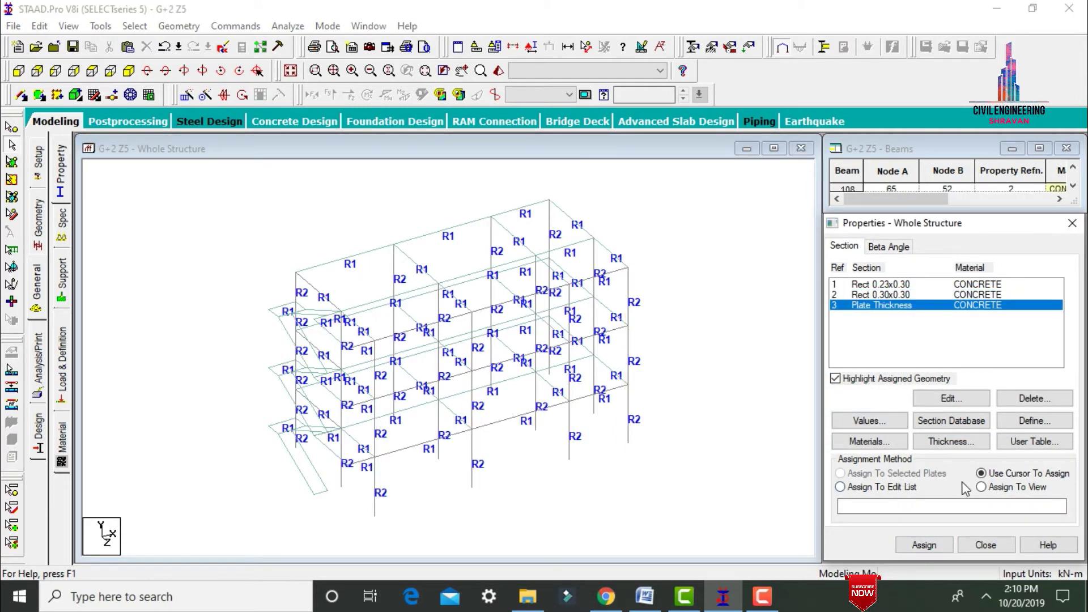
{"action": "left_click", "coordinate": [981, 487]}
{"action": "left_click", "coordinate": [924, 545]}
{"action": "key", "text": "Return"}
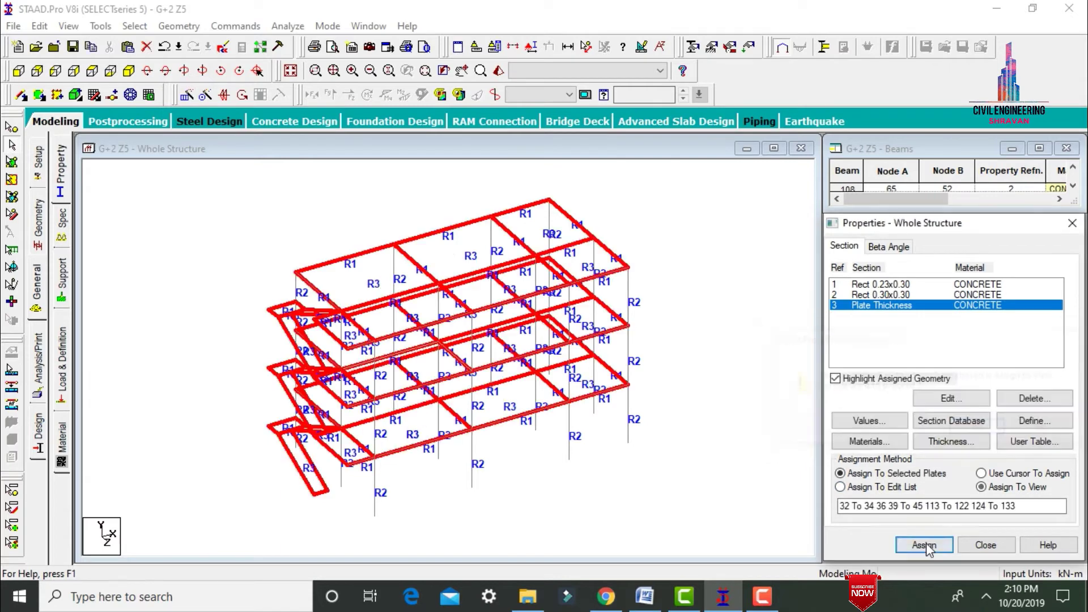
{"action": "left_click", "coordinate": [724, 266]}
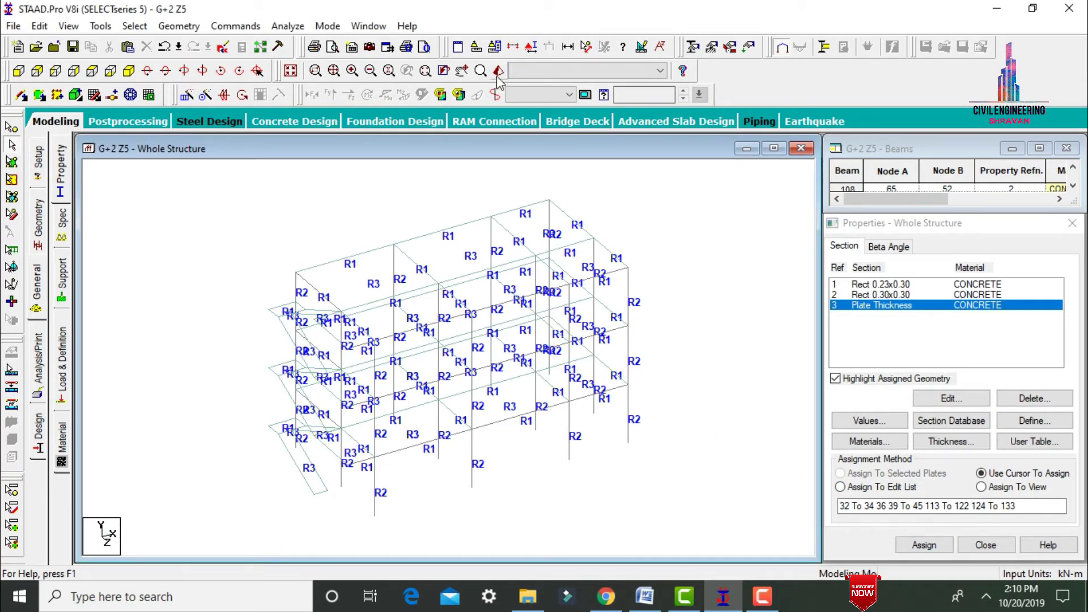
Examine the beams, columns, slabs and staircases with their assigned properties from different angles in the 3D rendered view.
{"action": "left_click", "coordinate": [68, 126]}
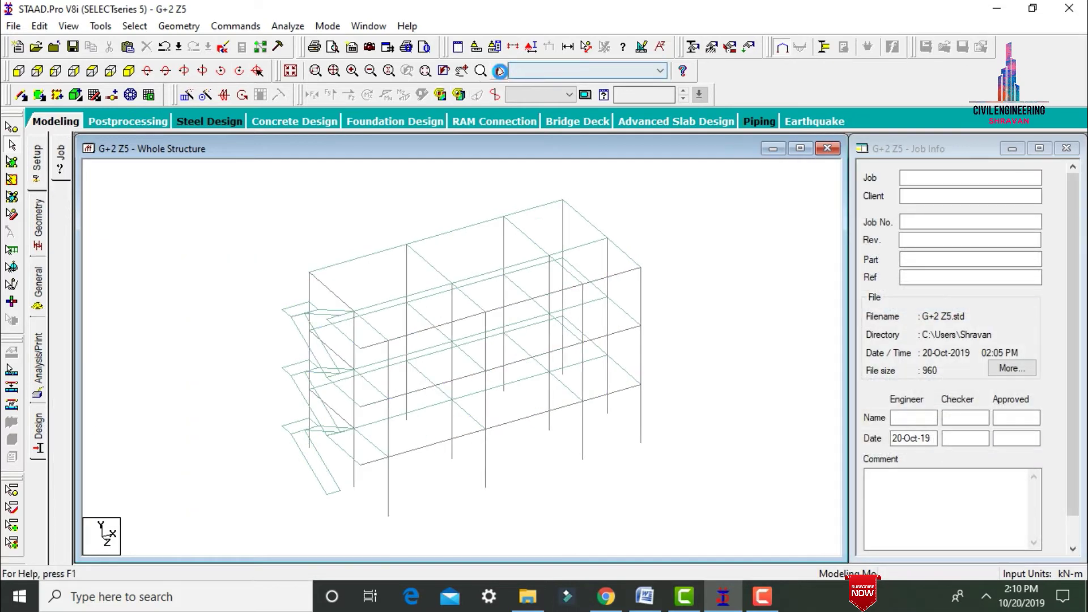
{"action": "left_click", "coordinate": [499, 70]}
{"action": "left_click", "coordinate": [977, 210]}
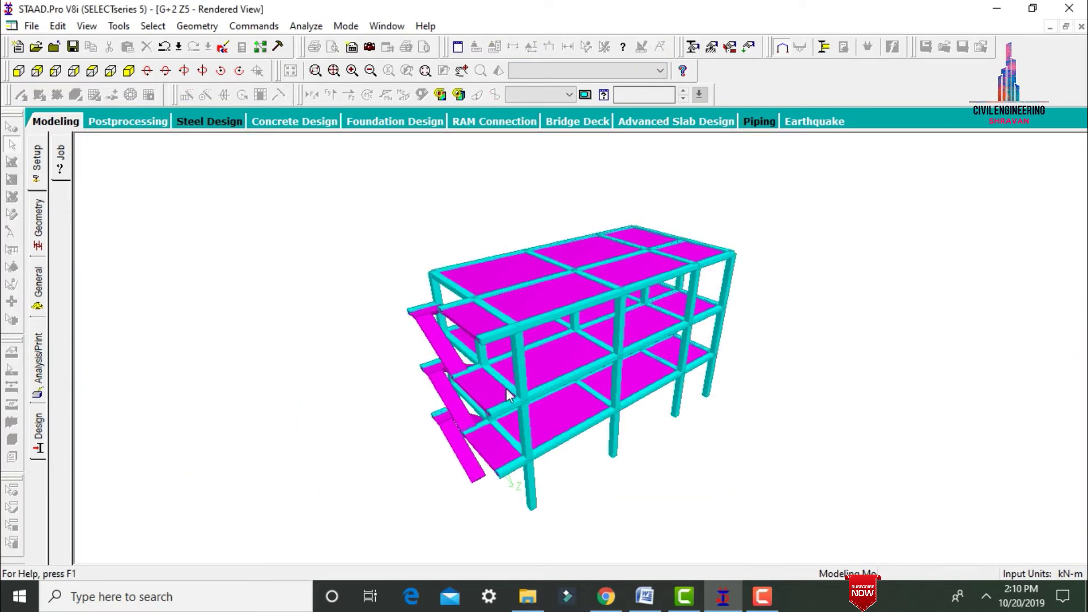
{"action": "left_click_drag", "start_coordinate": [487, 410], "coordinate": [417, 361]}
{"action": "left_click_drag", "start_coordinate": [438, 418], "coordinate": [680, 451]}
{"action": "left_click_drag", "start_coordinate": [487, 390], "coordinate": [586, 345]}
{"action": "middle_click_drag", "start_coordinate": [555, 375], "coordinate": [746, 237]}
{"action": "middle_click_drag", "start_coordinate": [526, 421], "coordinate": [278, 474]}
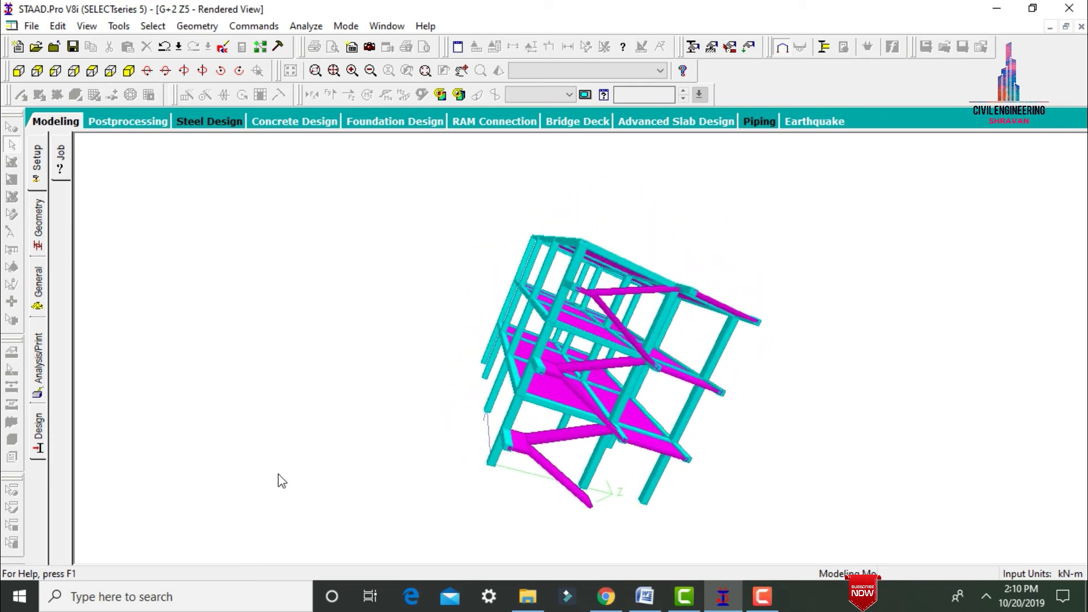
{"action": "middle_click_drag", "start_coordinate": [743, 268], "coordinate": [268, 254]}
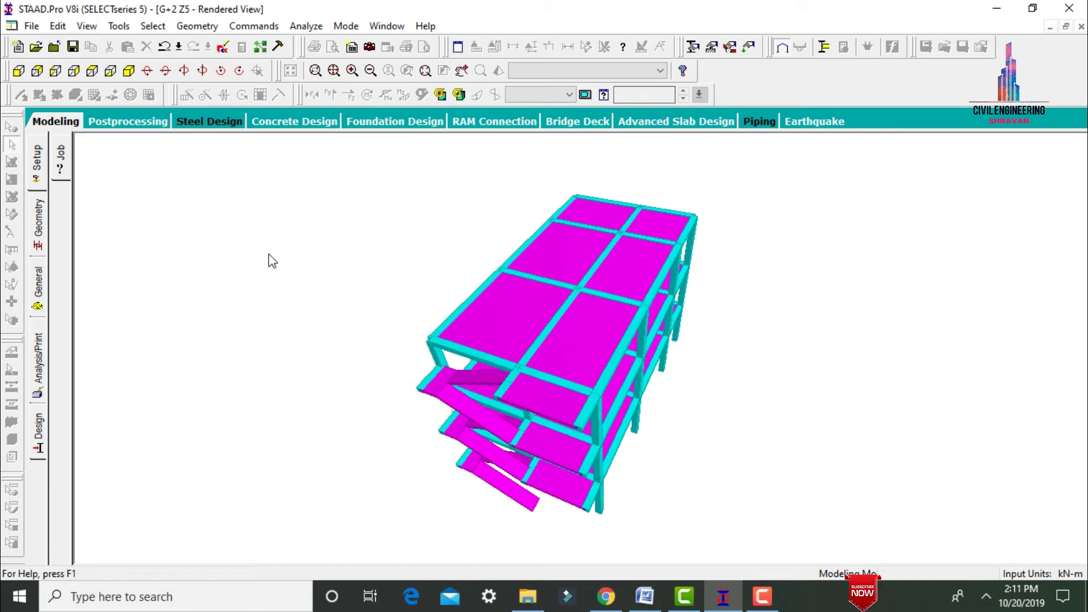
Create a fixed support definition for the whole structure.
{"action": "left_click", "coordinate": [43, 290]}
{"action": "left_click", "coordinate": [63, 292]}
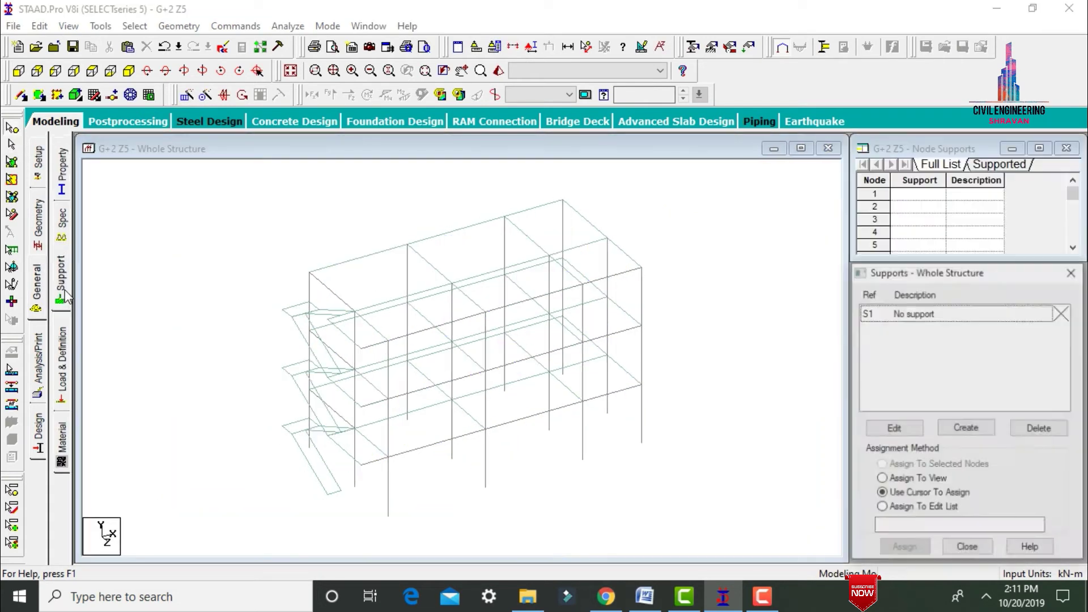
{"action": "left_click", "coordinate": [989, 426]}
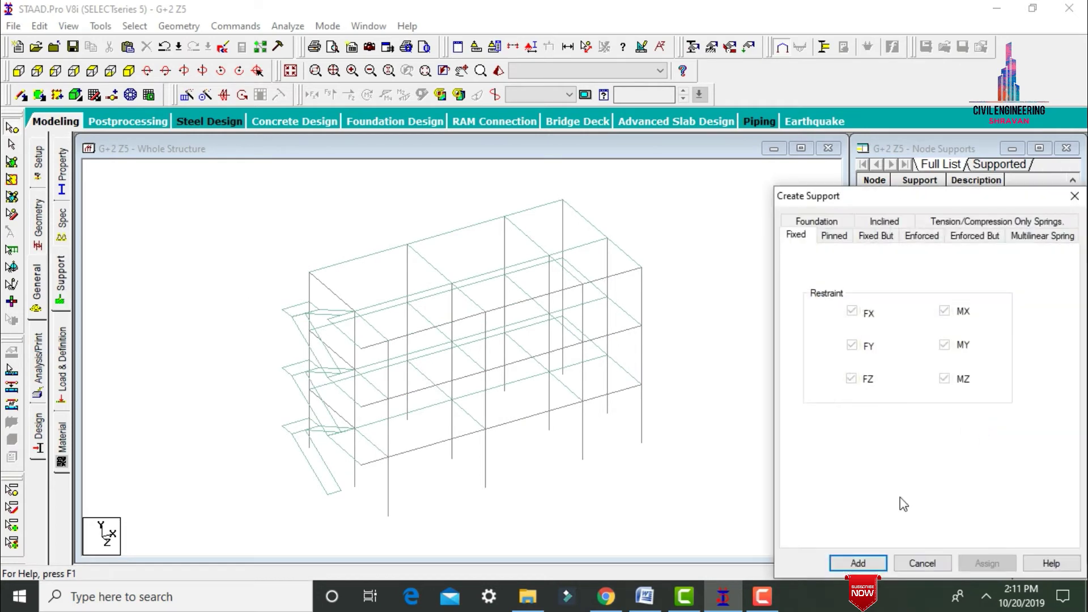
{"action": "left_click", "coordinate": [847, 564]}
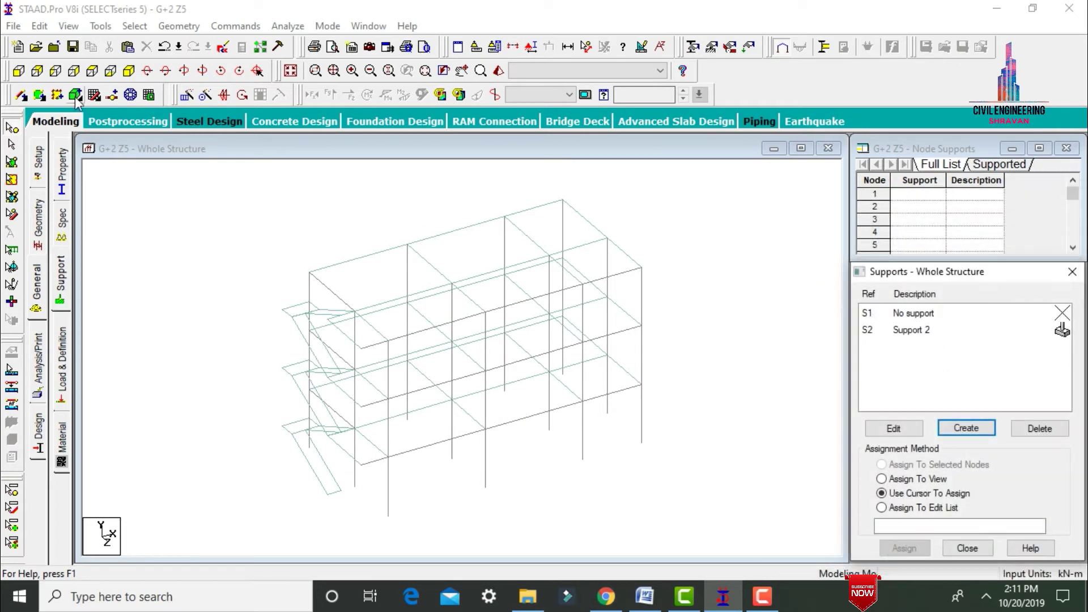
Assign the fixed support to all base-level nodes selected in the front view, and return to the isometric view.
{"action": "left_click", "coordinate": [23, 72]}
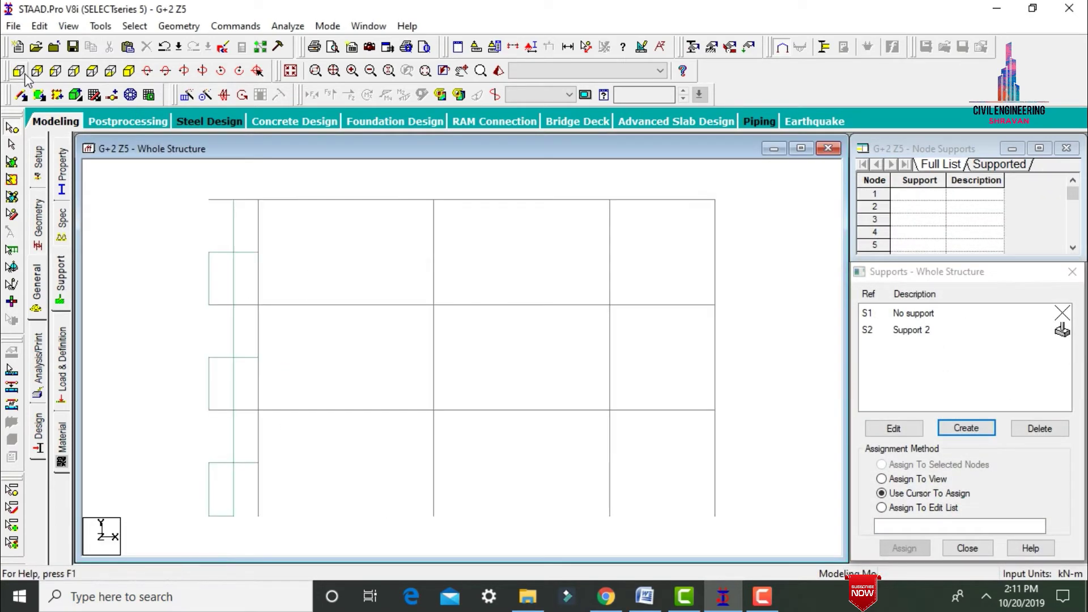
{"action": "left_click", "coordinate": [972, 330]}
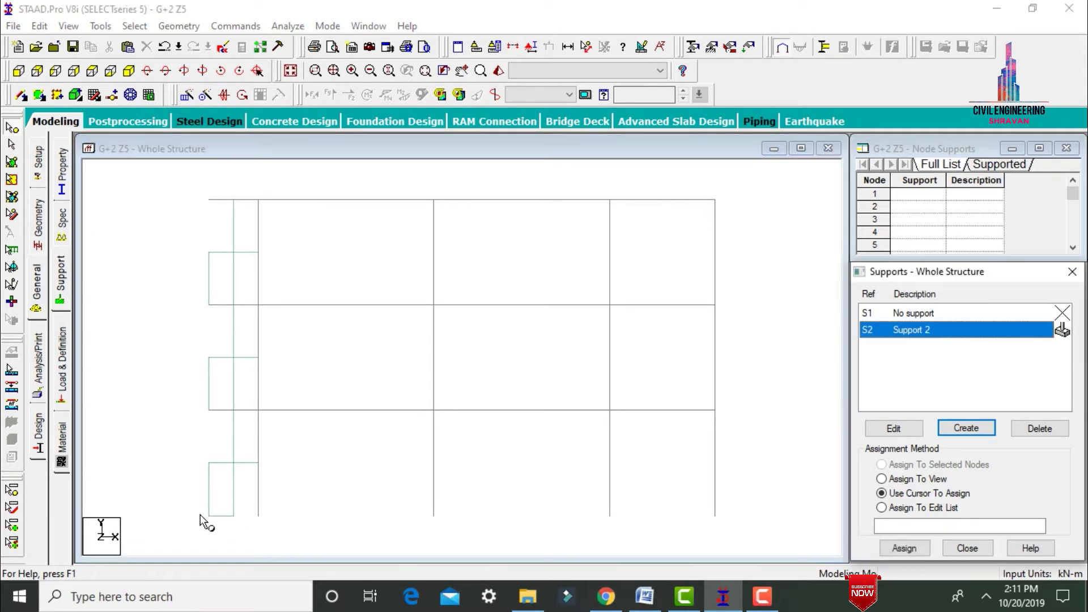
{"action": "left_click_drag", "start_coordinate": [200, 512], "coordinate": [740, 520]}
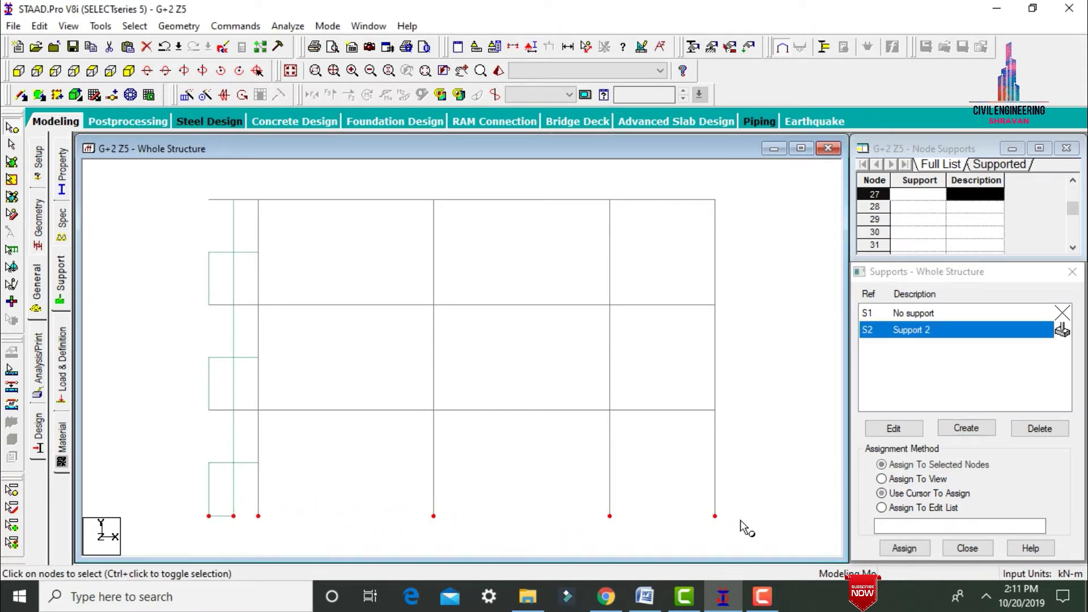
{"action": "left_click", "coordinate": [904, 548]}
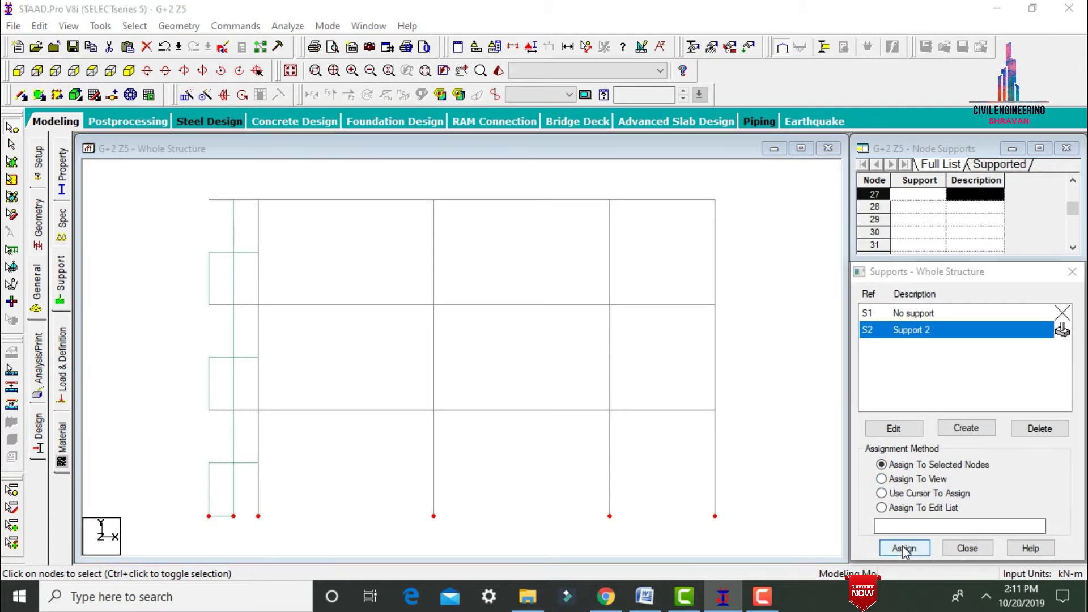
{"action": "key", "text": "Return"}
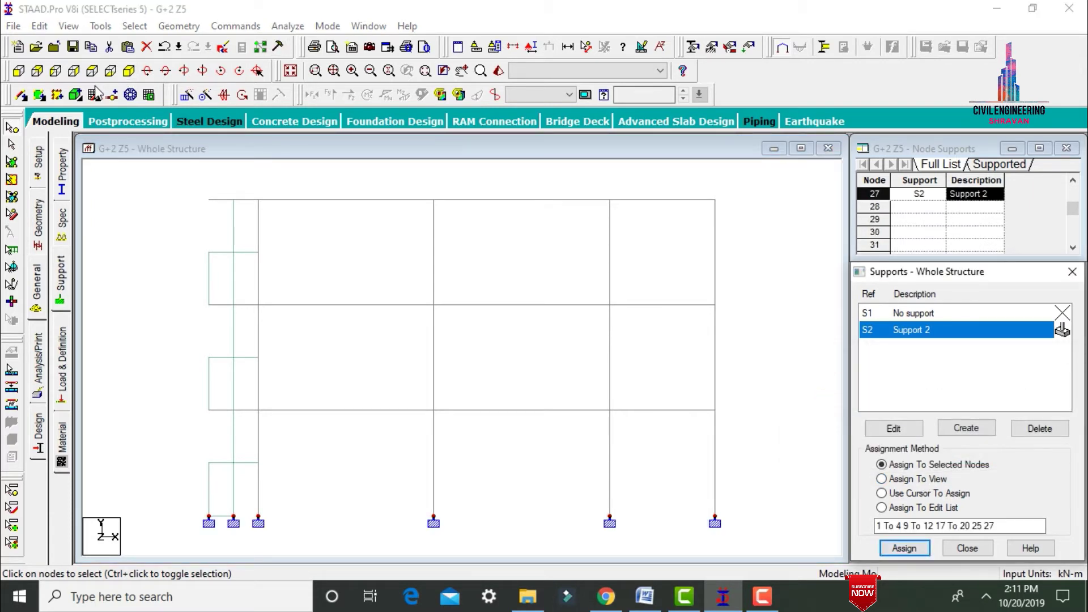
{"action": "left_click", "coordinate": [129, 70]}
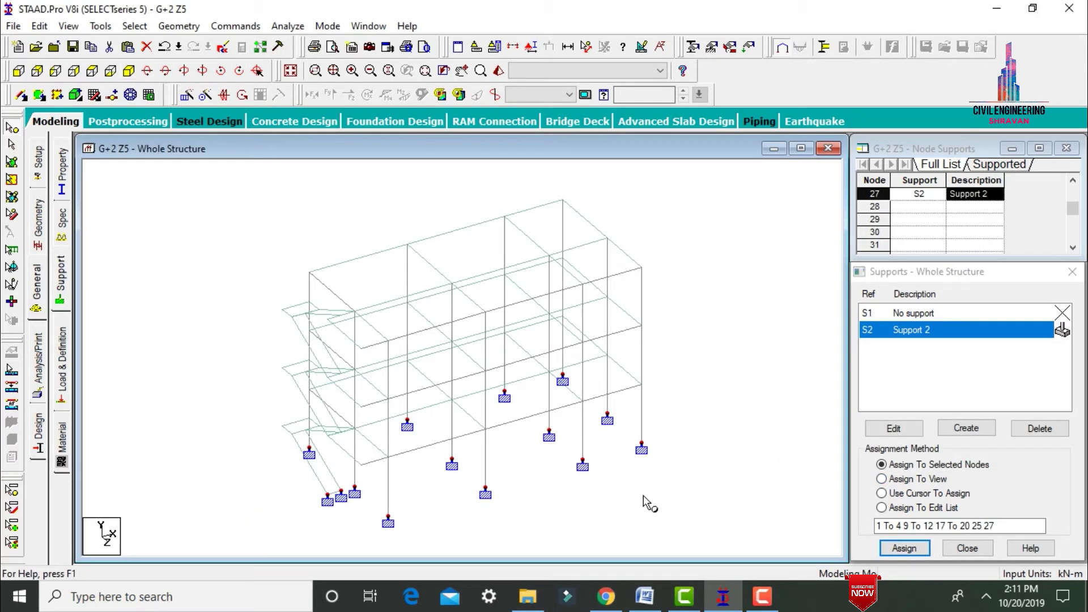
{"action": "left_click", "coordinate": [669, 496]}
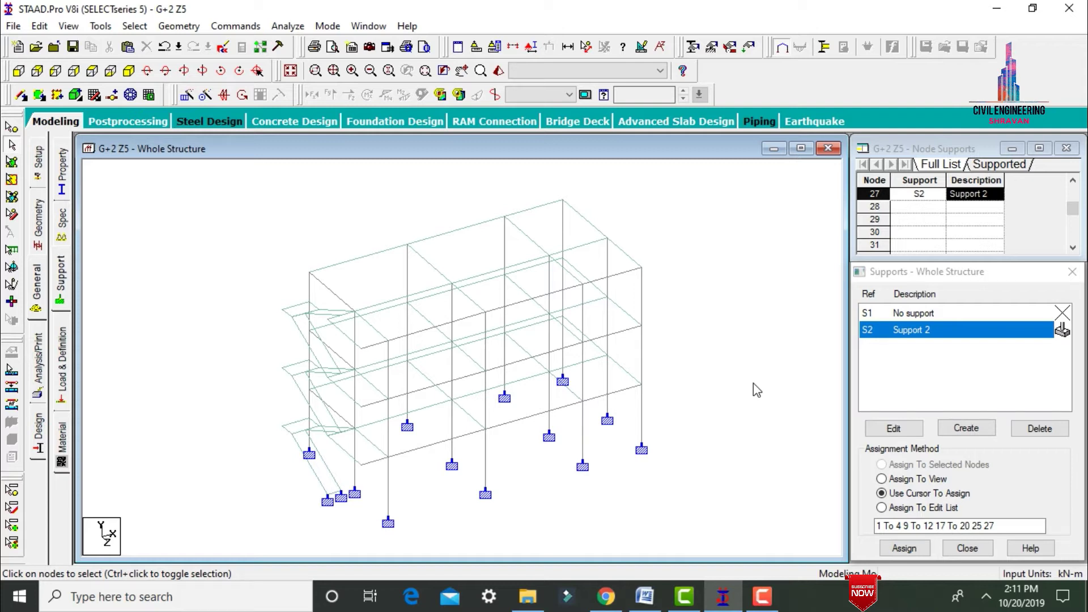
Start a new seismic definition and set its code type to IS 1893 - 2002/2005.
{"action": "left_click", "coordinate": [62, 362]}
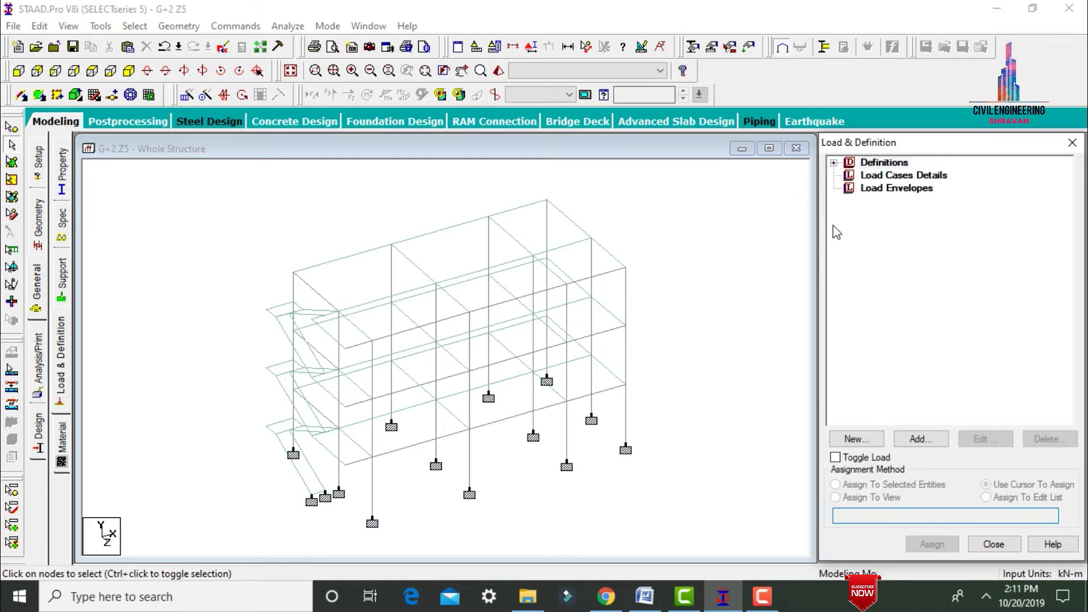
{"action": "left_click", "coordinate": [834, 163]}
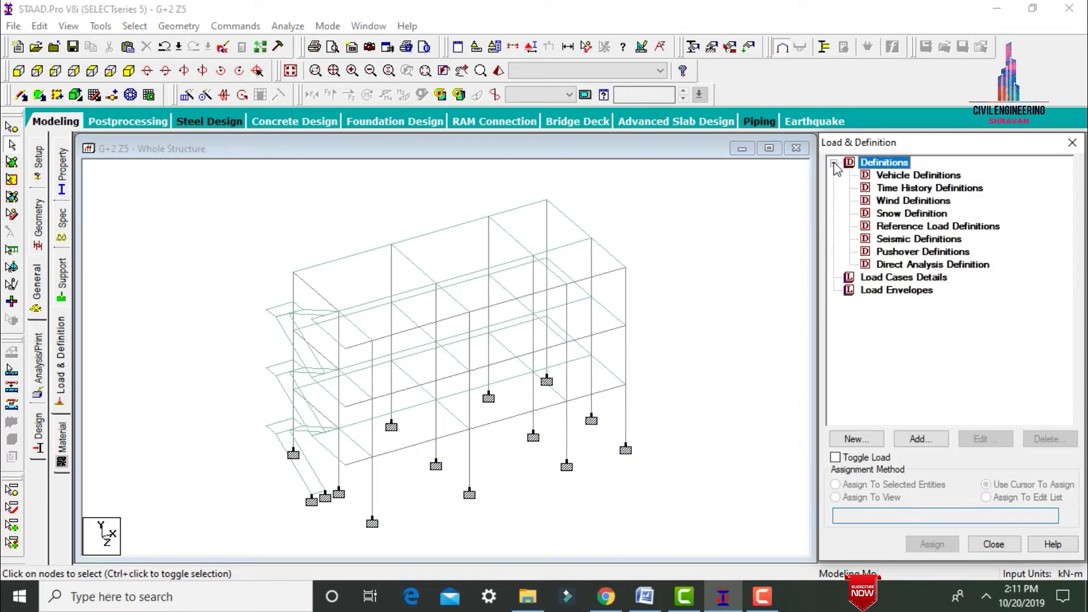
{"action": "left_click", "coordinate": [896, 244]}
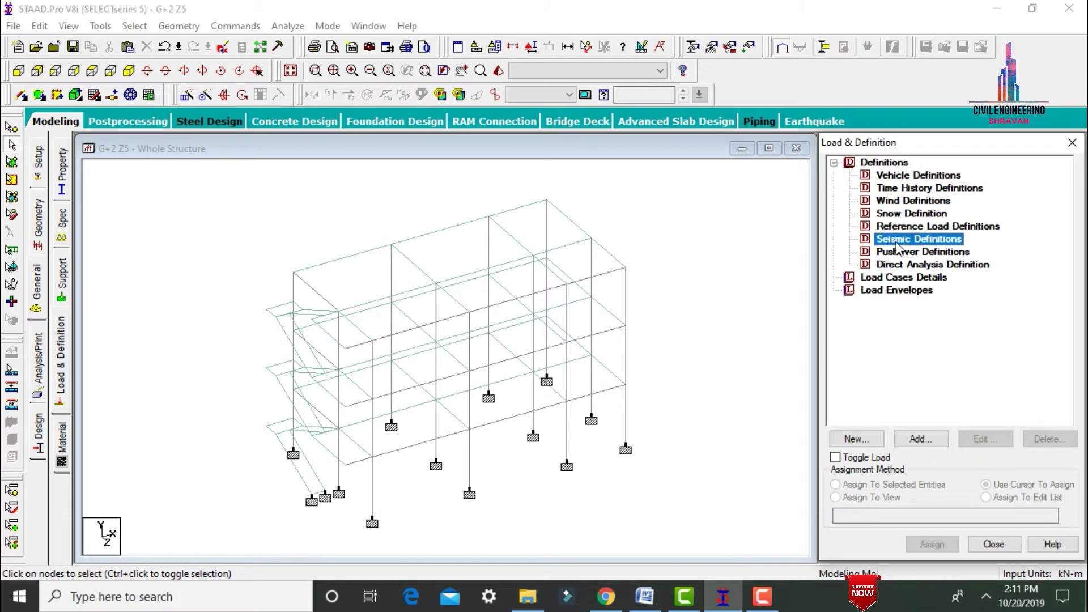
{"action": "left_click", "coordinate": [924, 447]}
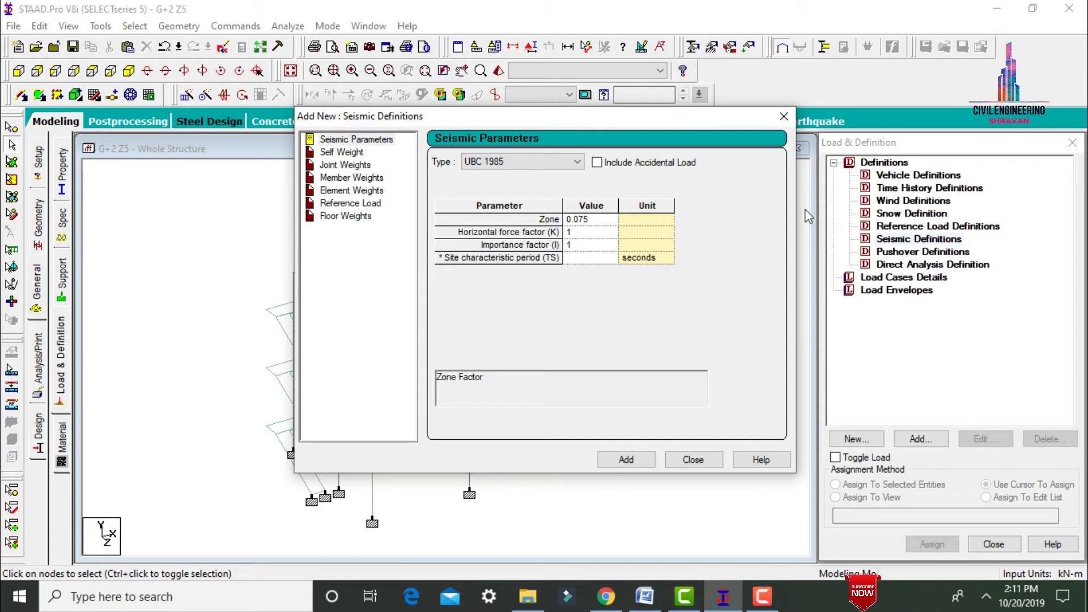
{"action": "left_click", "coordinate": [533, 160]}
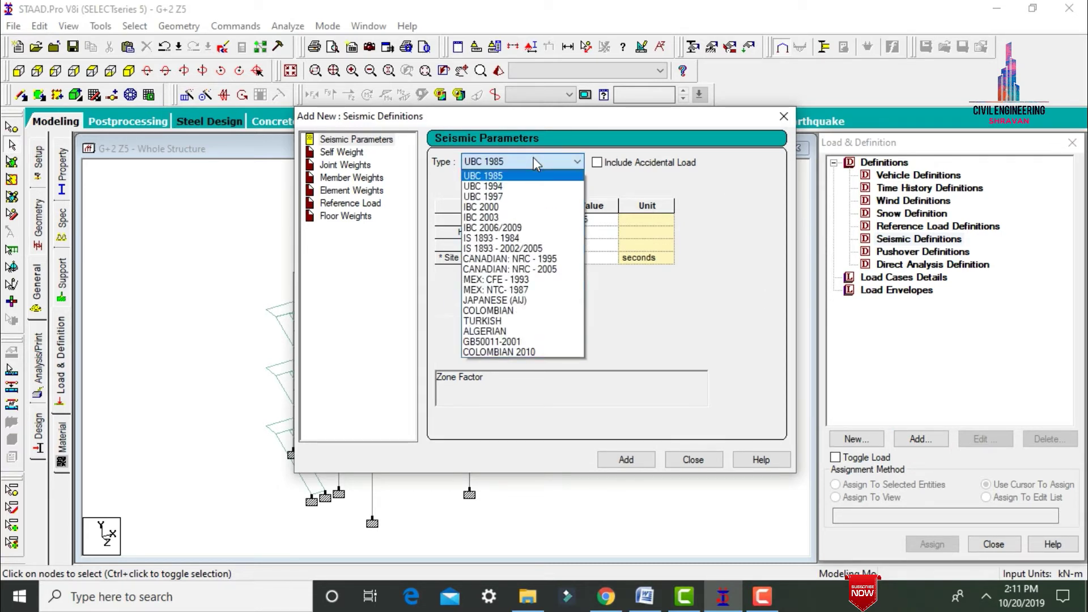
{"action": "left_click", "coordinate": [475, 250]}
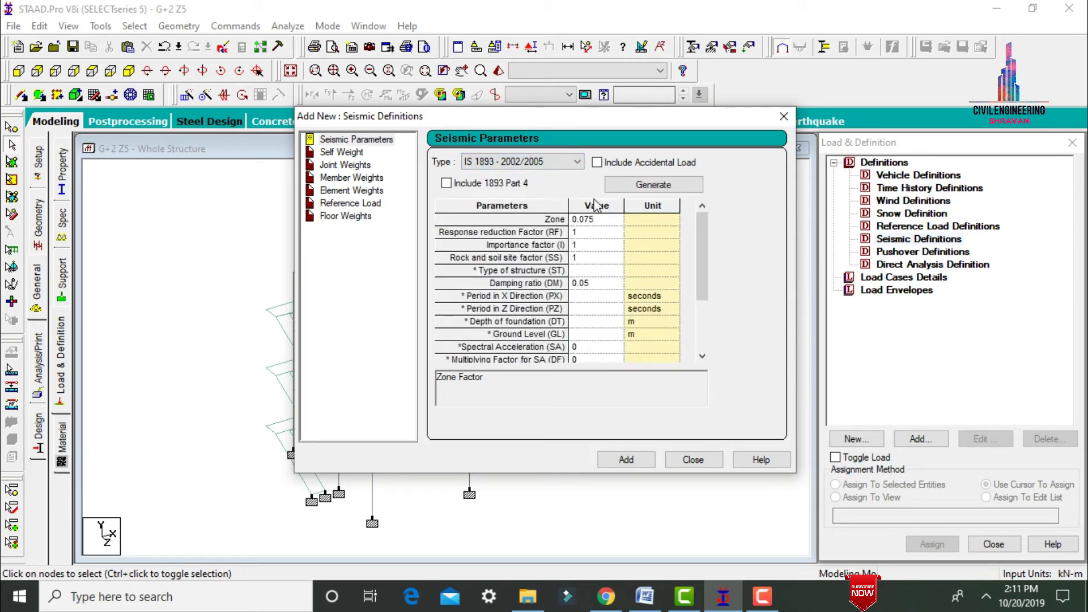
In the IS 1893 parameter generator, set the zone factor to Zone V, keeping Special RC Moment Resisting Frame (SMRF) for response reduction.
{"action": "left_click", "coordinate": [627, 190]}
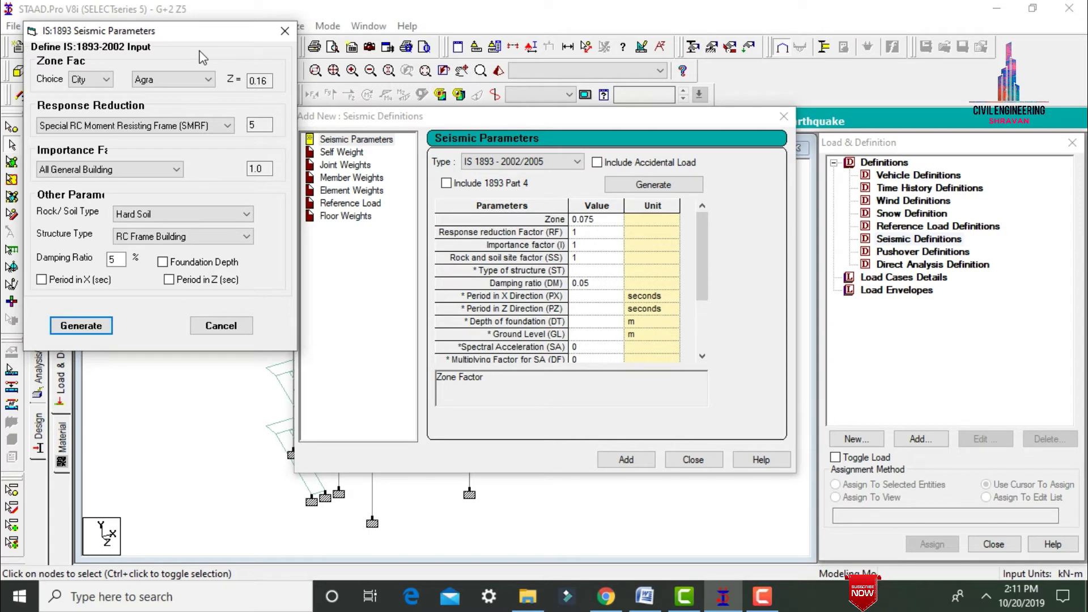
{"action": "left_click", "coordinate": [90, 80]}
{"action": "left_click", "coordinate": [89, 105]}
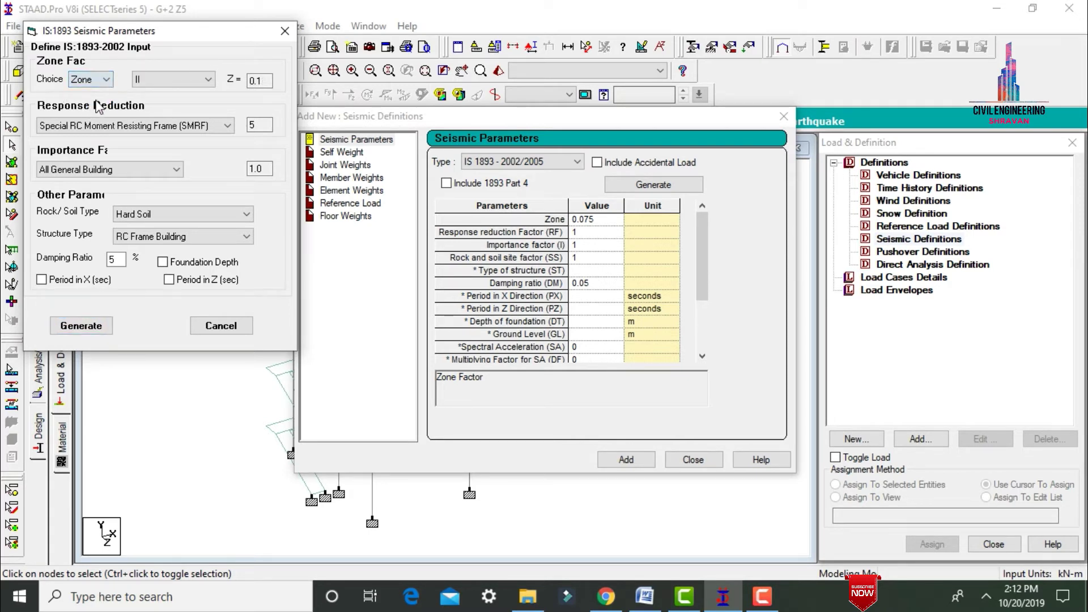
{"action": "left_click", "coordinate": [159, 79]}
{"action": "left_click", "coordinate": [164, 125]}
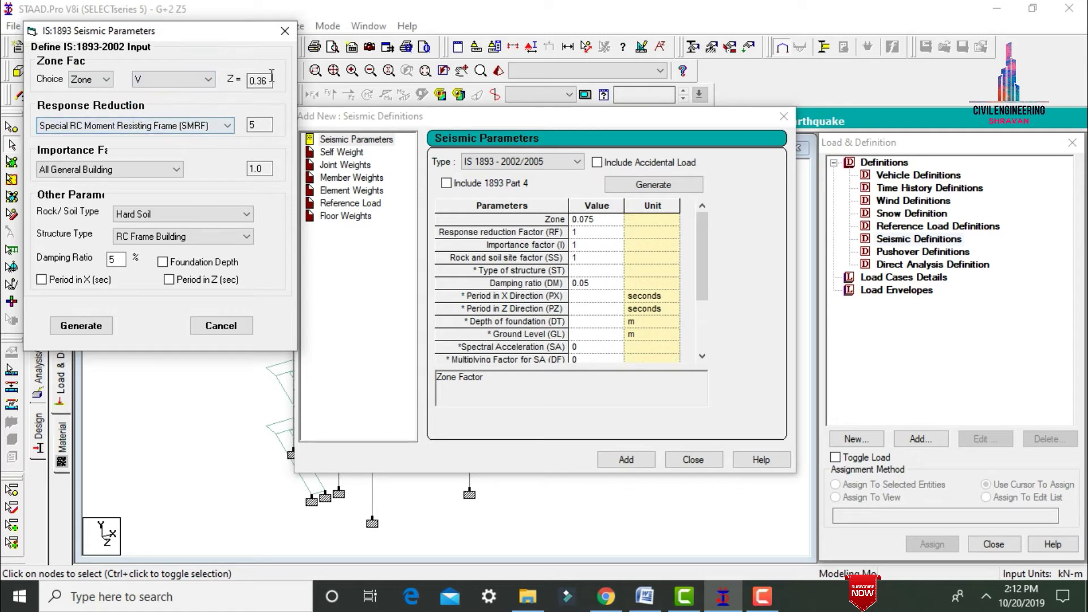
{"action": "key", "text": "Tab"}
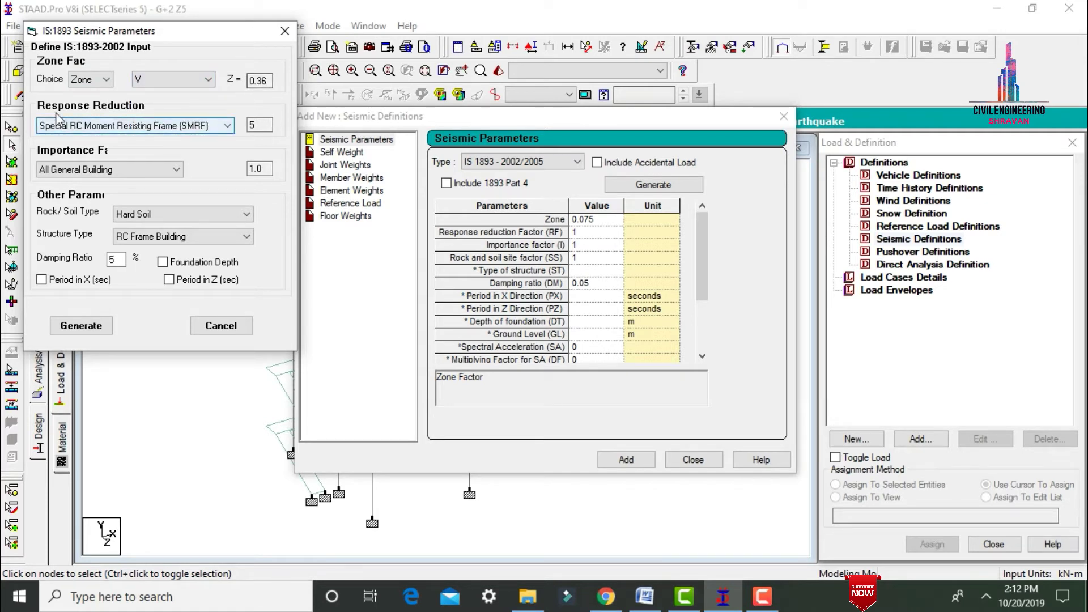
{"action": "left_click", "coordinate": [256, 125]}
Set the importance to Important Building and the soil to Medium Soil, keep RC Frame Building, and generate the seismic parameters.
{"action": "left_click", "coordinate": [134, 164]}
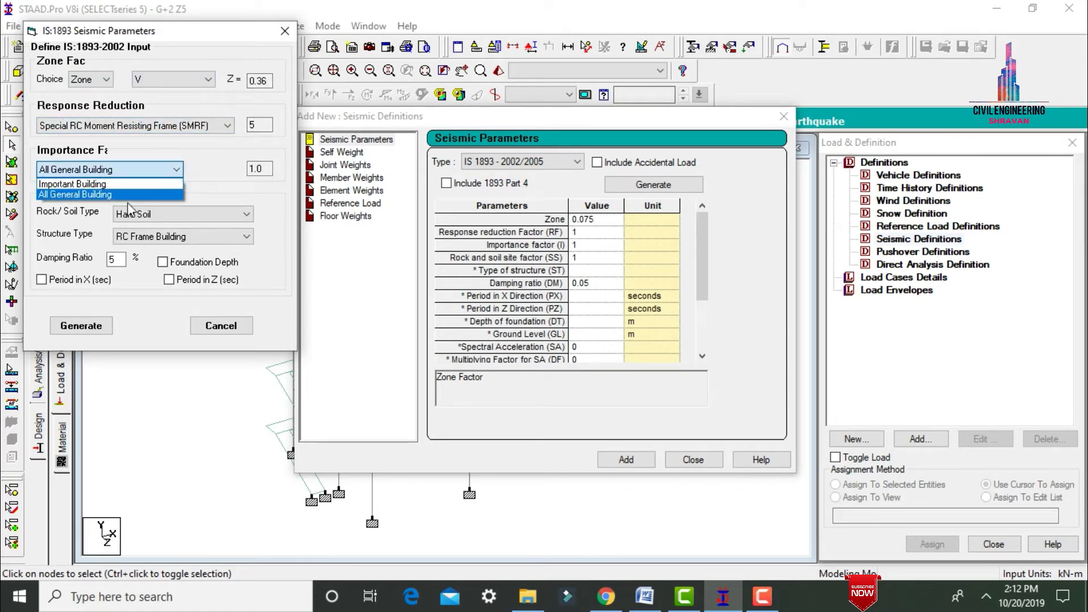
{"action": "left_click", "coordinate": [117, 184]}
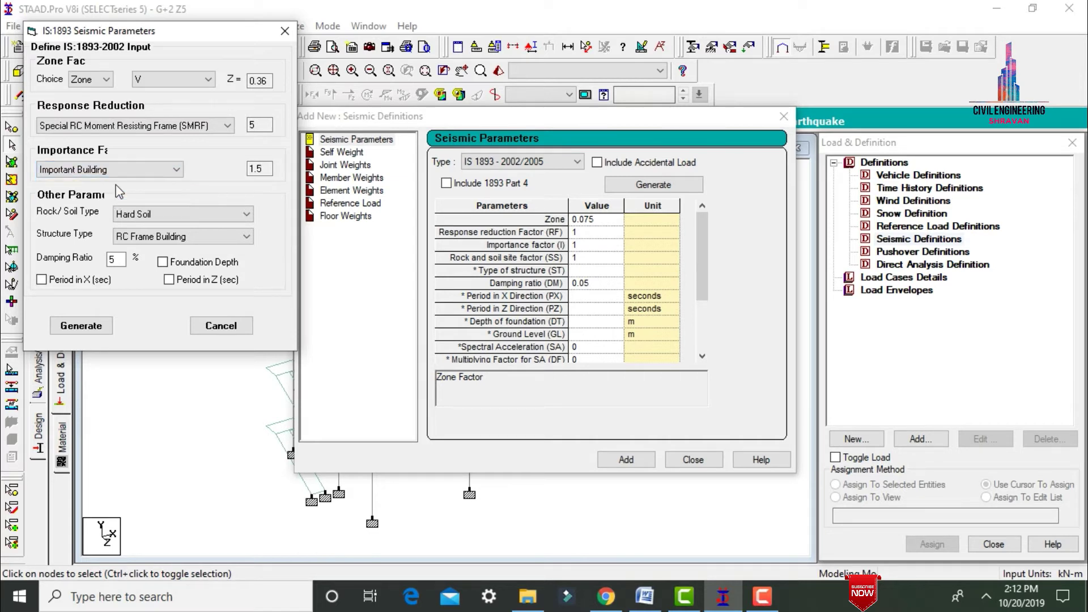
{"action": "left_click", "coordinate": [164, 215]}
{"action": "left_click", "coordinate": [160, 239]}
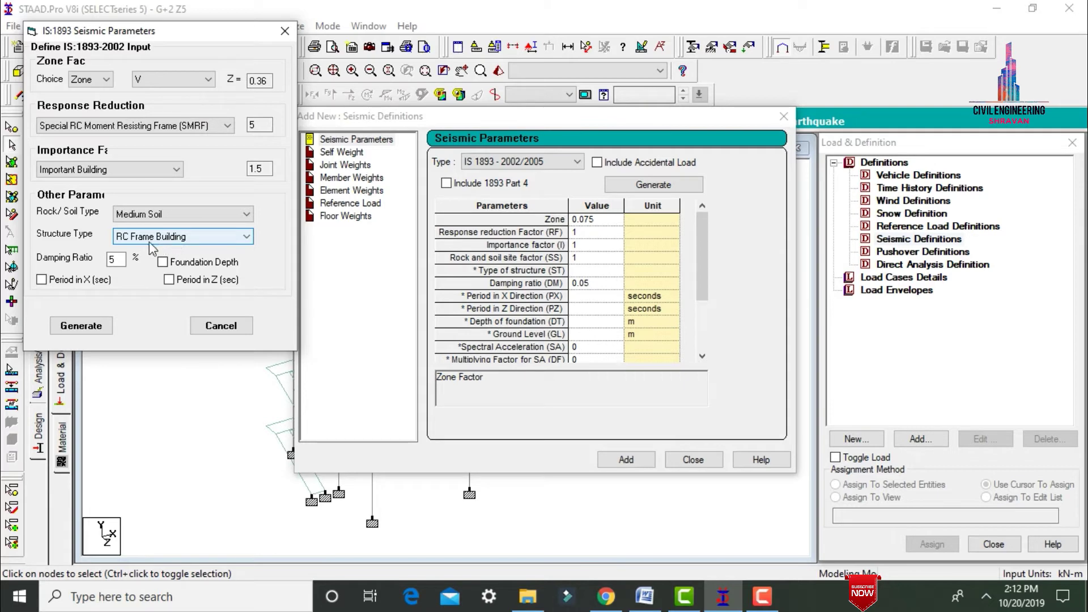
{"action": "left_click", "coordinate": [86, 328]}
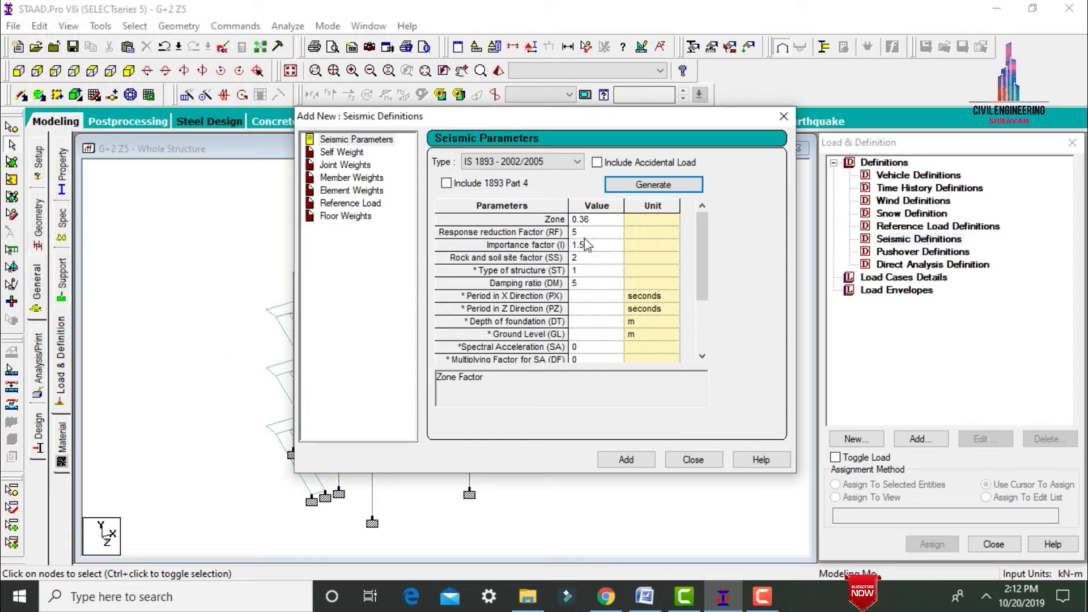
Add the generated parameters to the seismic definition, together with a self weight factor of 1.
{"action": "left_click", "coordinate": [647, 459]}
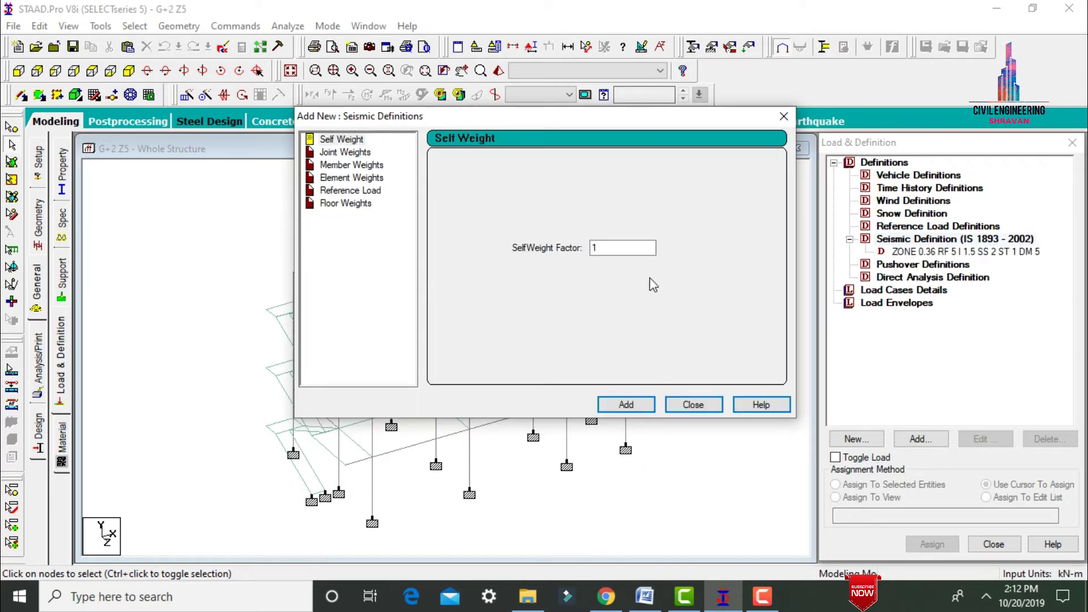
{"action": "left_click", "coordinate": [649, 409]}
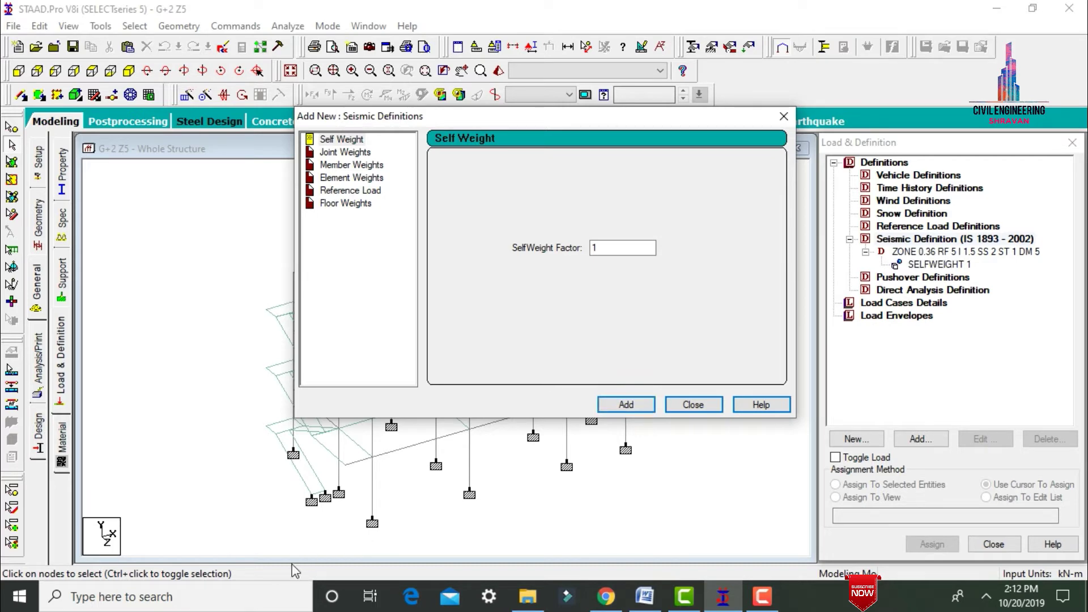
Switch to Calculator, compute the member weight as 0.23 × 0.3 × 25, and return to the seismic definition.
{"action": "left_click", "coordinate": [275, 589]}
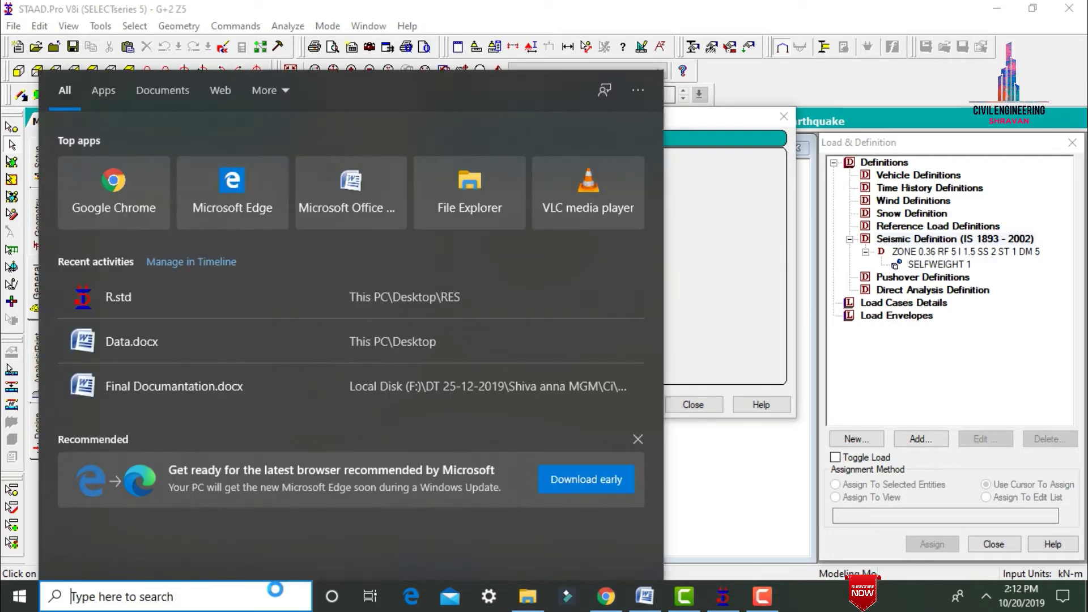
{"action": "type", "text": "cal"}
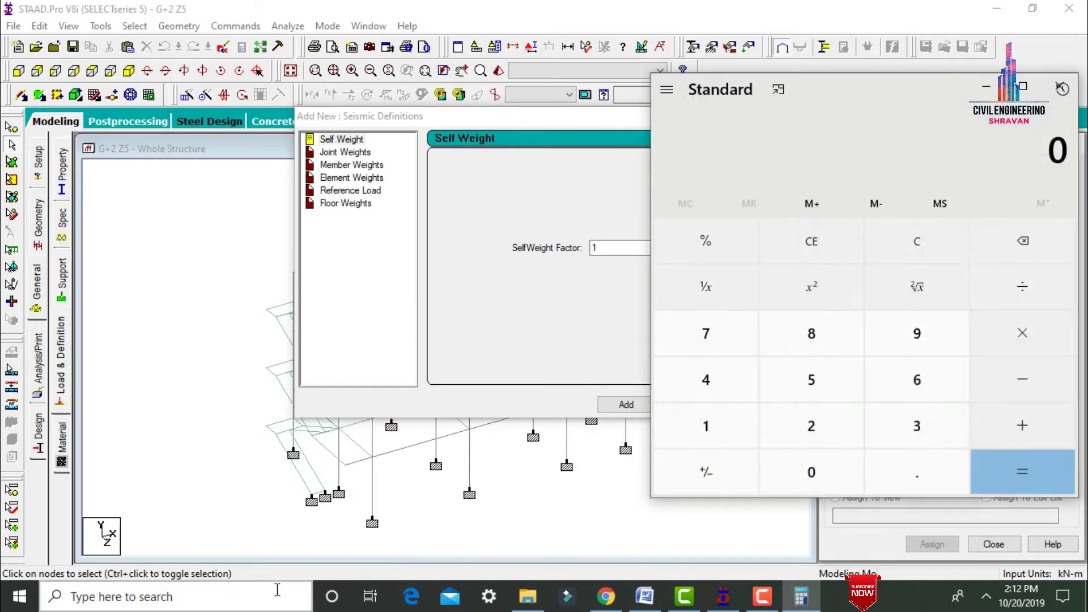
{"action": "type", "text": ".23"}
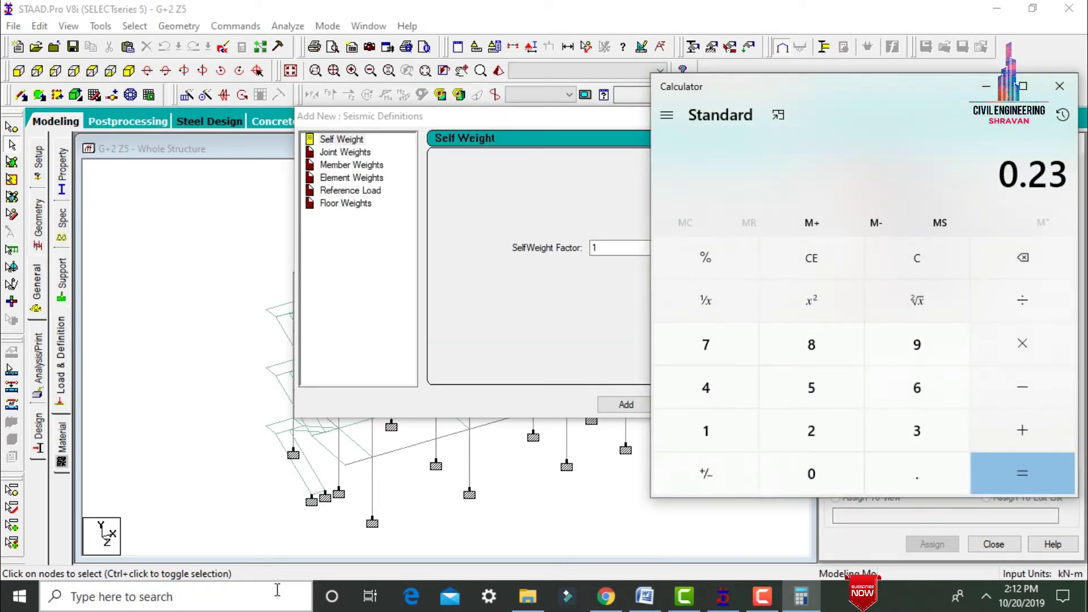
{"action": "type", "text": "*0.3"}
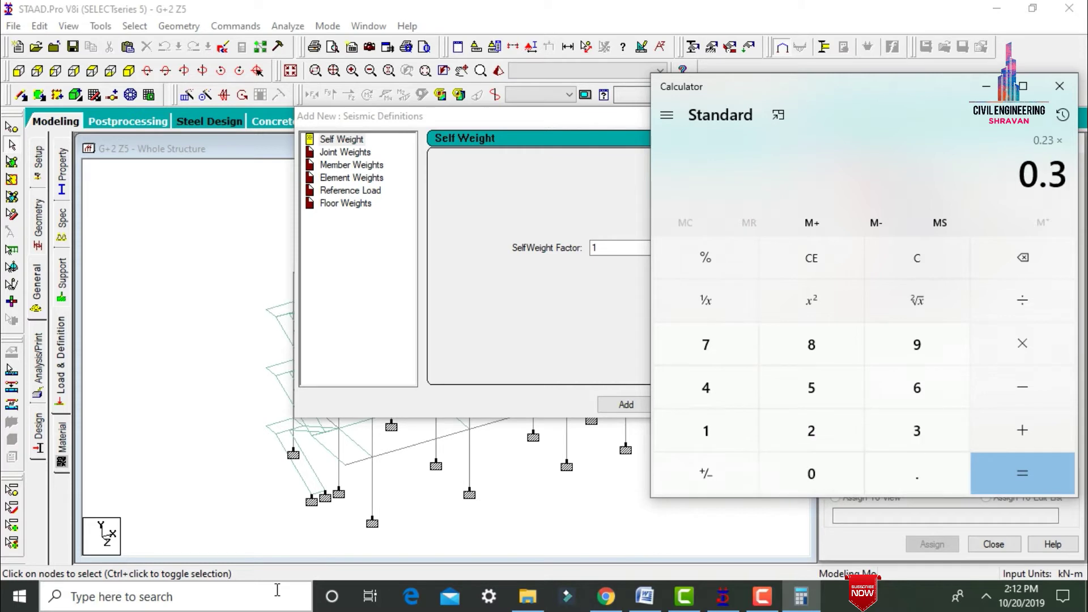
{"action": "type", "text": "*"}
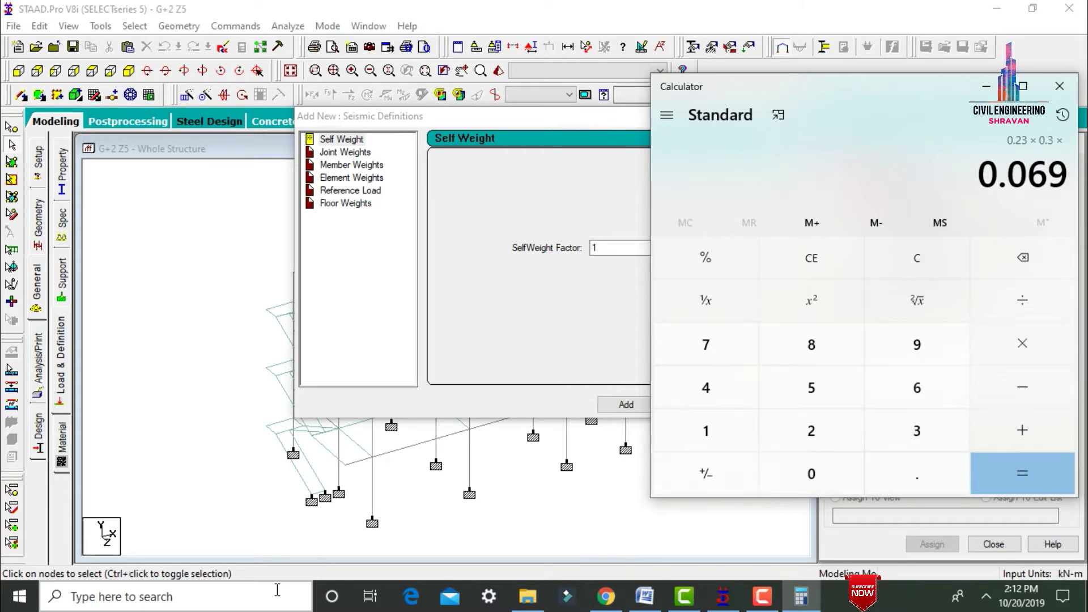
{"action": "type", "text": "25"}
{"action": "key", "text": "Return"}
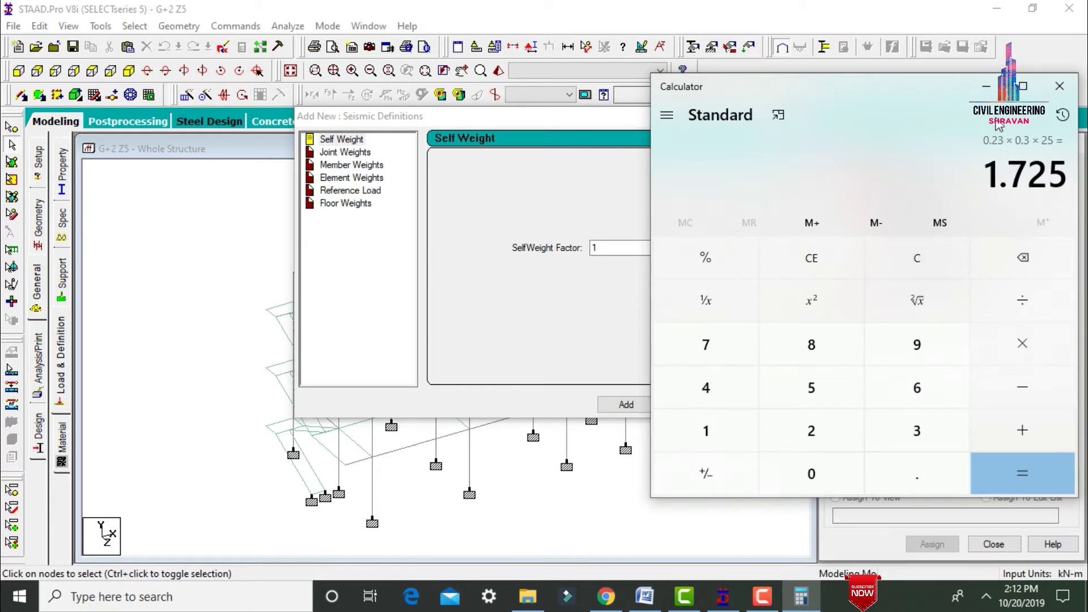
{"action": "left_click", "coordinate": [986, 87]}
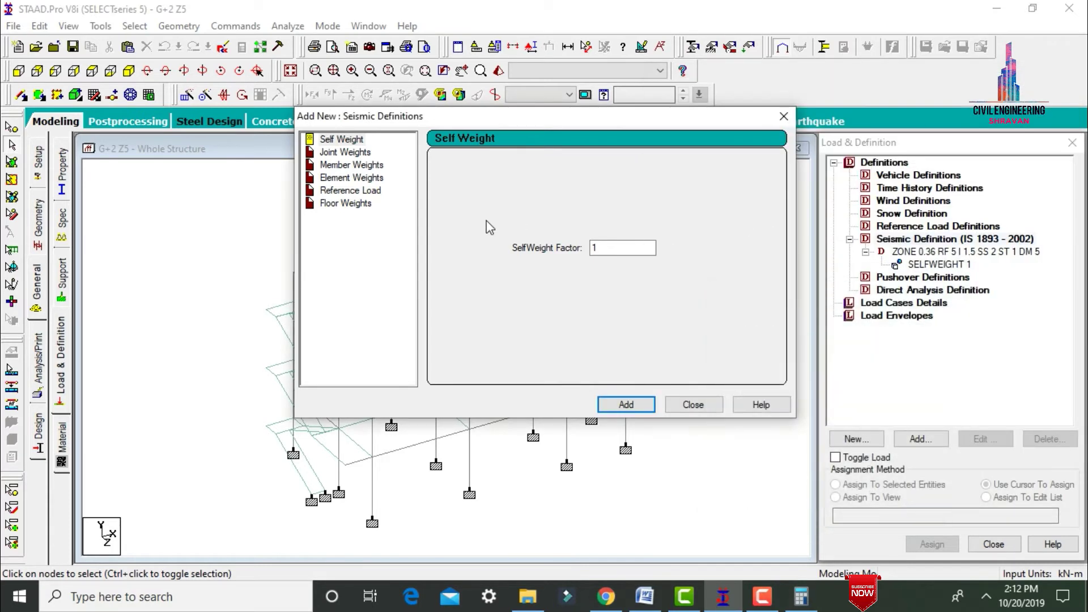
Add a uniform (UNI) member weight of 1.725 kN/m to the seismic definition and close the dialog.
{"action": "left_click", "coordinate": [343, 165]}
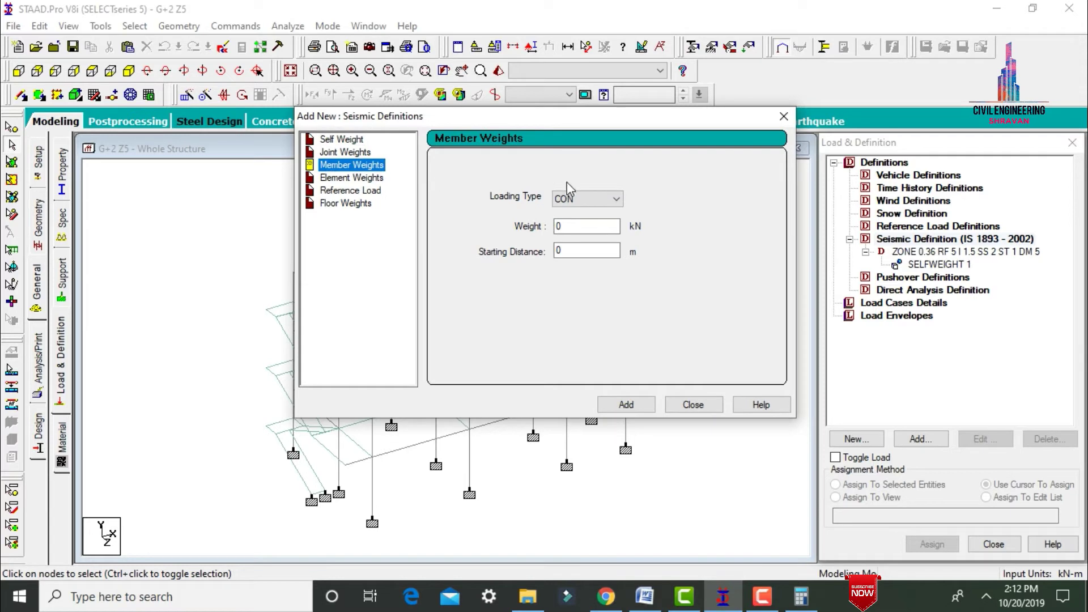
{"action": "left_click", "coordinate": [569, 199]}
{"action": "left_click", "coordinate": [583, 218]}
{"action": "left_click", "coordinate": [579, 226]}
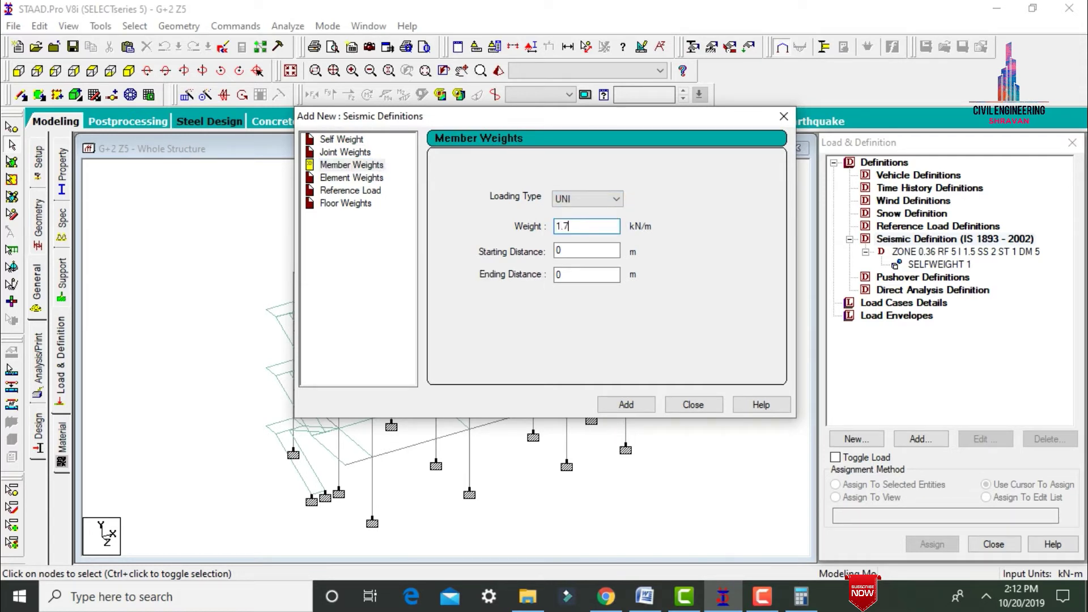
{"action": "left_click", "coordinate": [628, 406]}
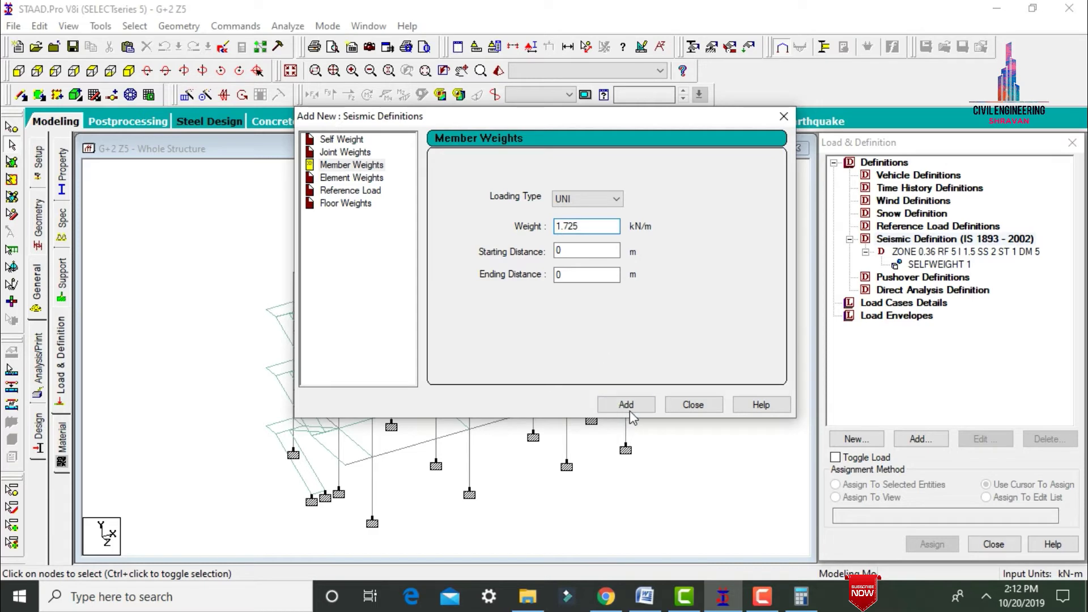
{"action": "left_click", "coordinate": [691, 401]}
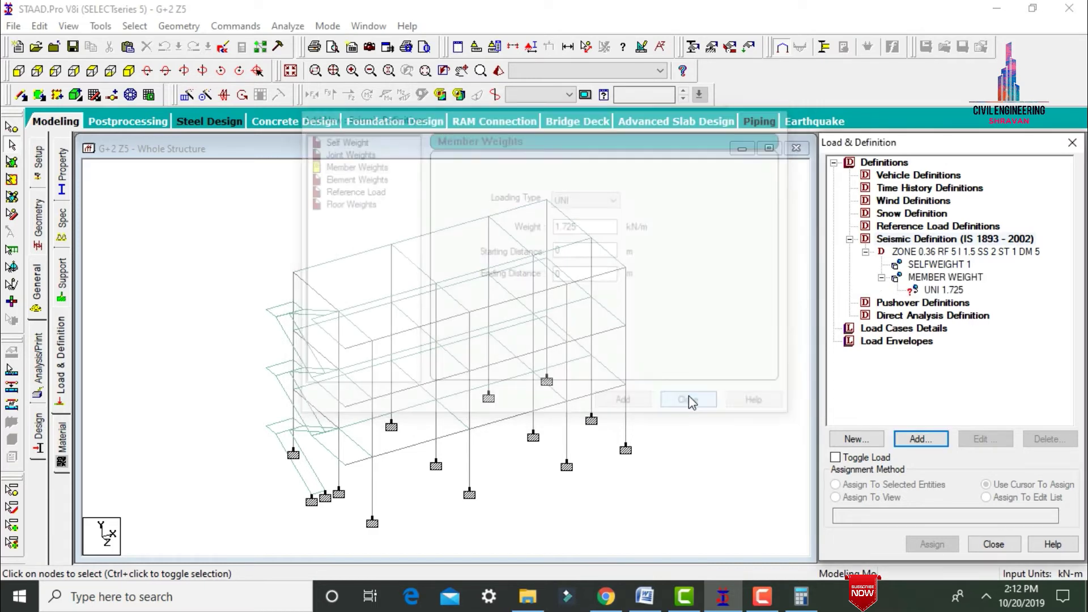
Assign the UNI 1.725 member weight to all beams parallel to X and Z, and clear the selection.
{"action": "left_click", "coordinate": [938, 290]}
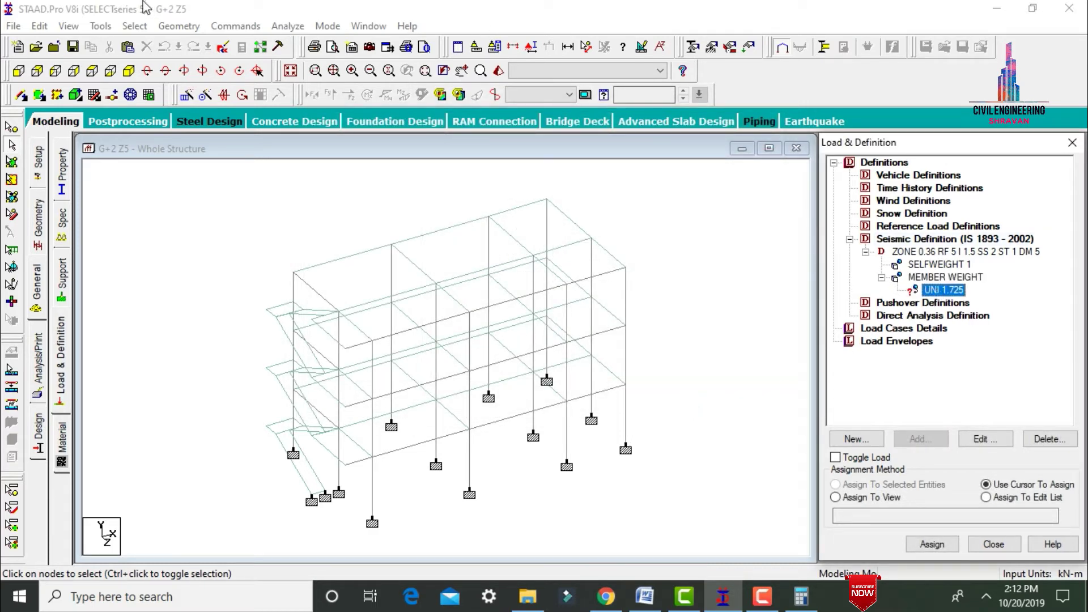
{"action": "left_click", "coordinate": [132, 26]}
{"action": "mouse_move", "coordinate": [187, 311]}
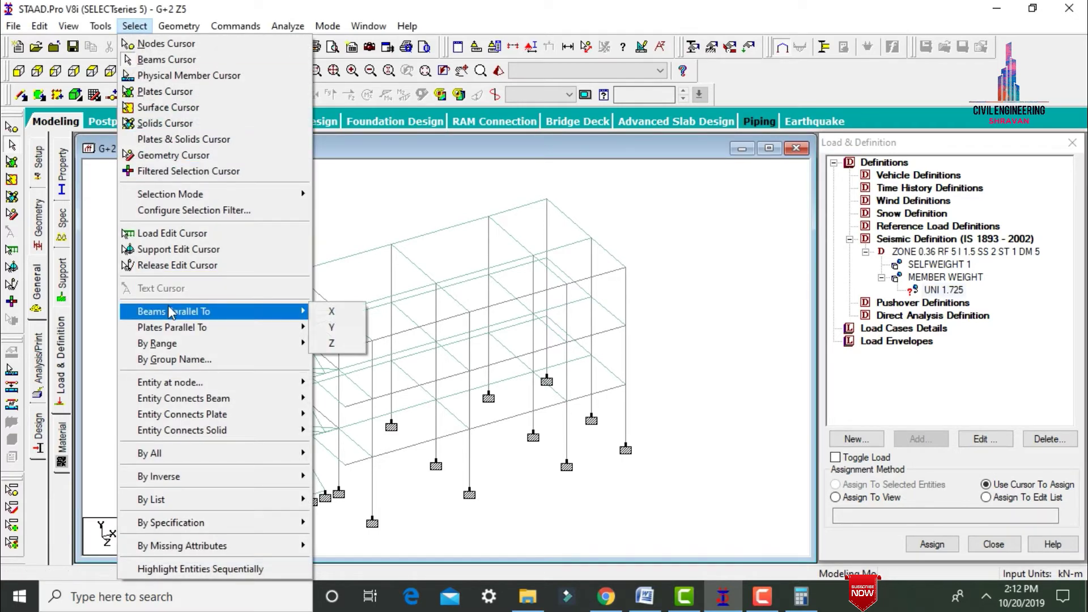
{"action": "left_click", "coordinate": [326, 311]}
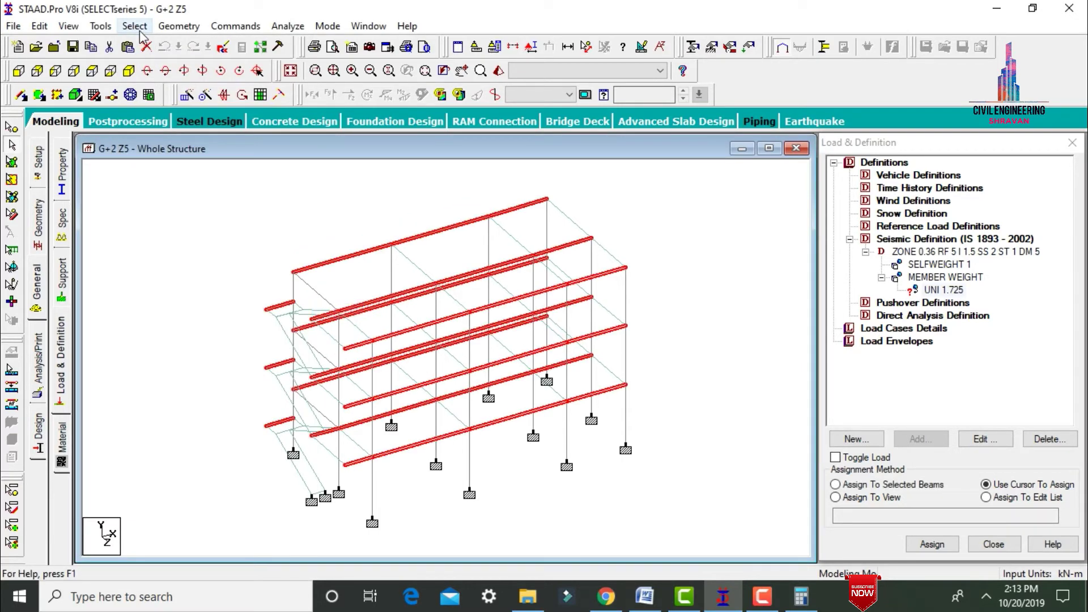
{"action": "left_click", "coordinate": [134, 26]}
{"action": "mouse_move", "coordinate": [206, 311]}
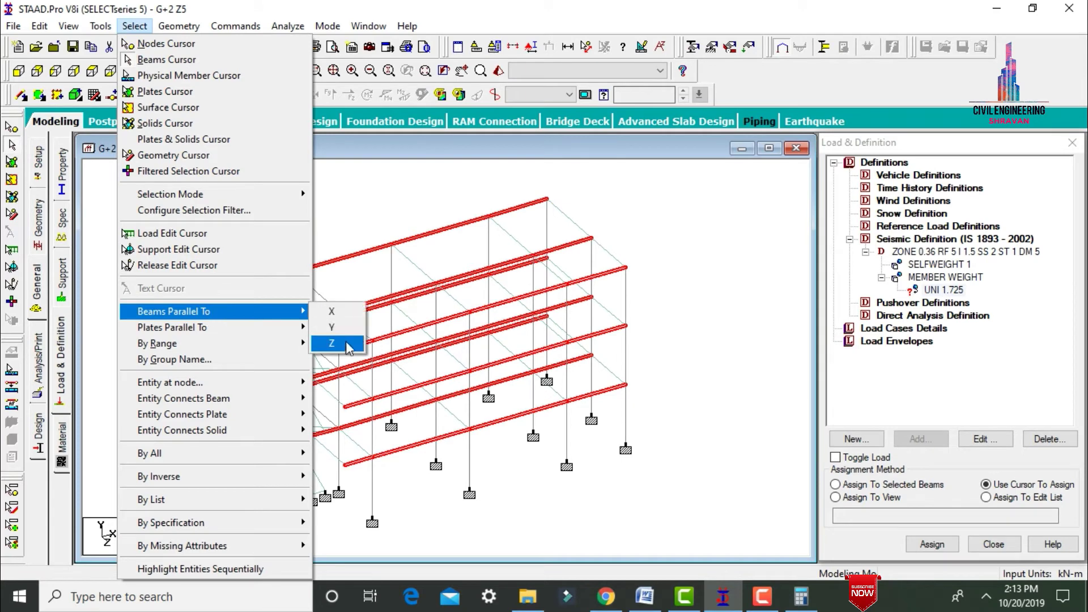
{"action": "left_click", "coordinate": [350, 344]}
{"action": "left_click", "coordinate": [929, 485]}
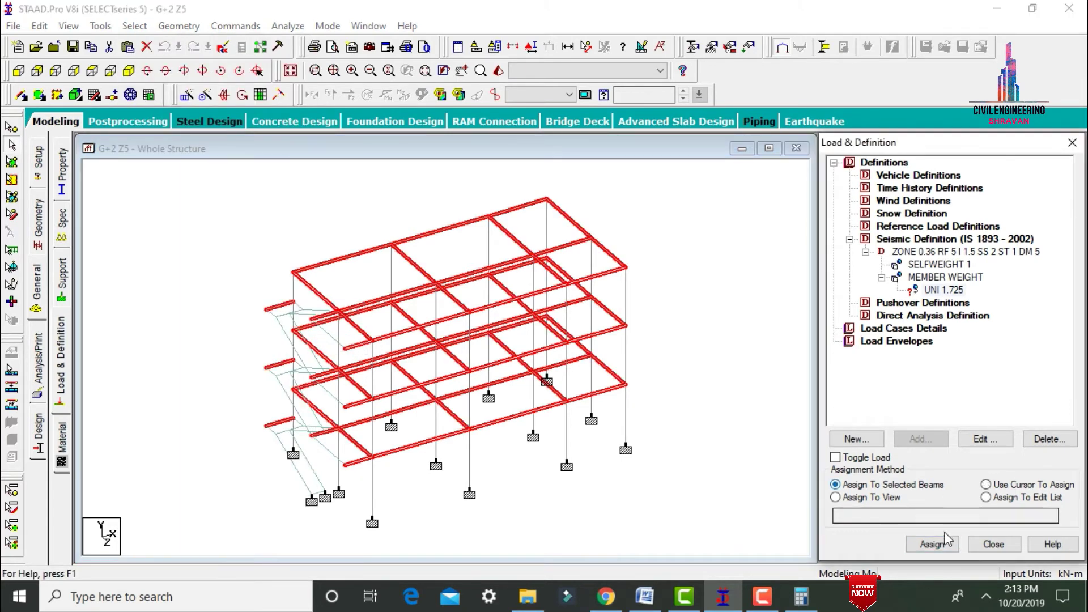
{"action": "left_click", "coordinate": [951, 544]}
{"action": "key", "text": "Return"}
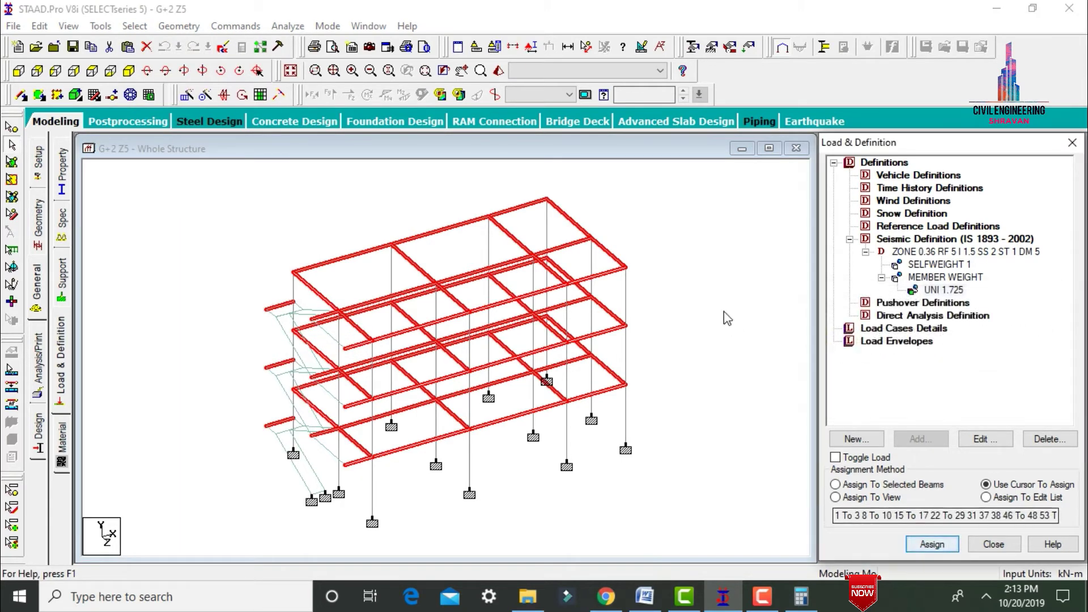
{"action": "left_click", "coordinate": [727, 317]}
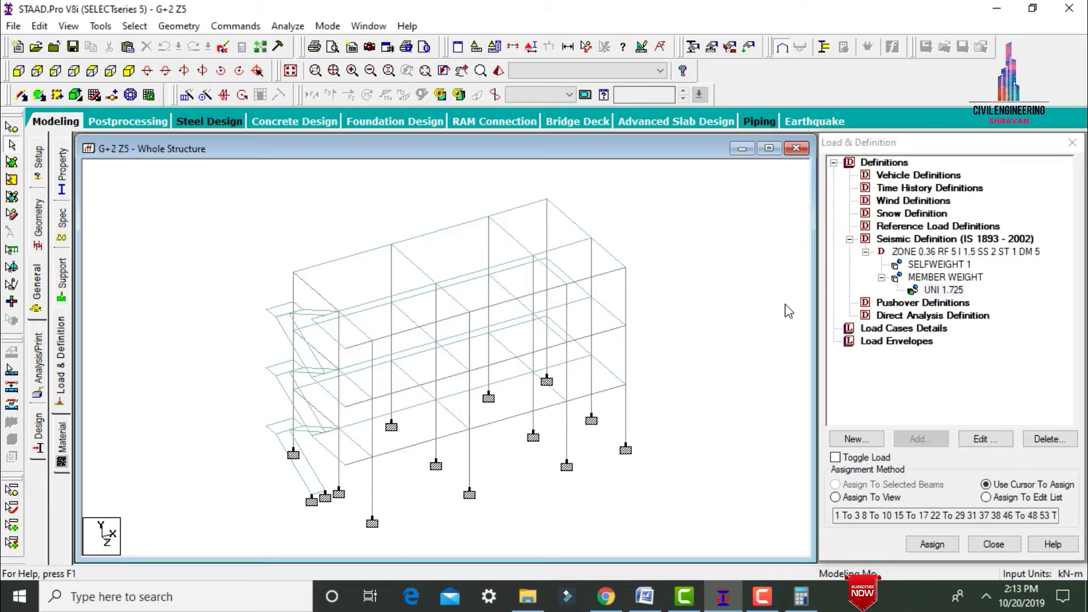
Add a wind definition of type 1 with the comment WIND 1 and close the dialog.
{"action": "left_click", "coordinate": [918, 202]}
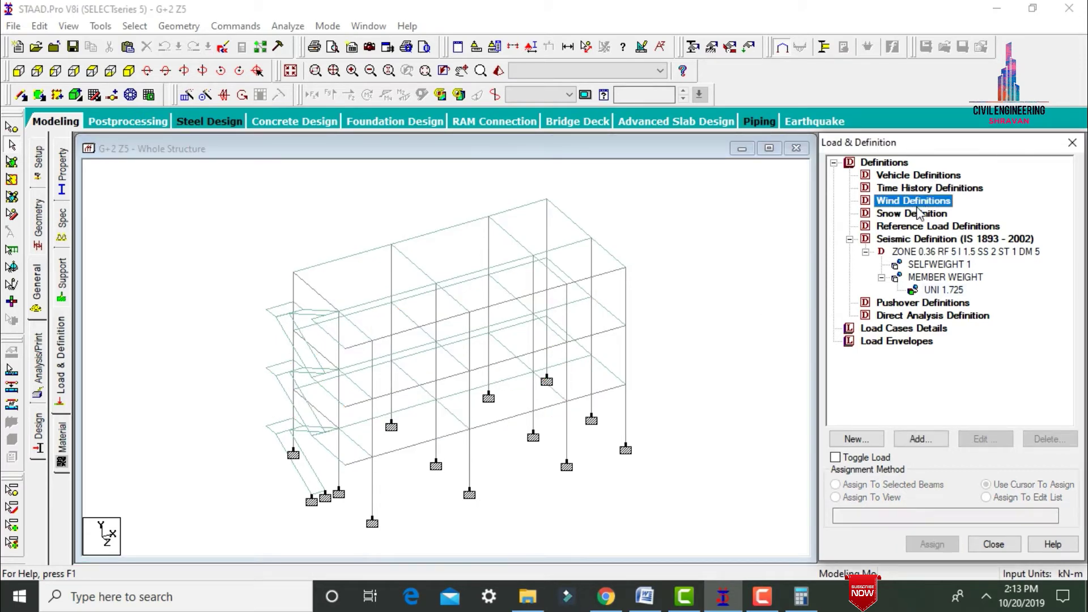
{"action": "left_click", "coordinate": [920, 438]}
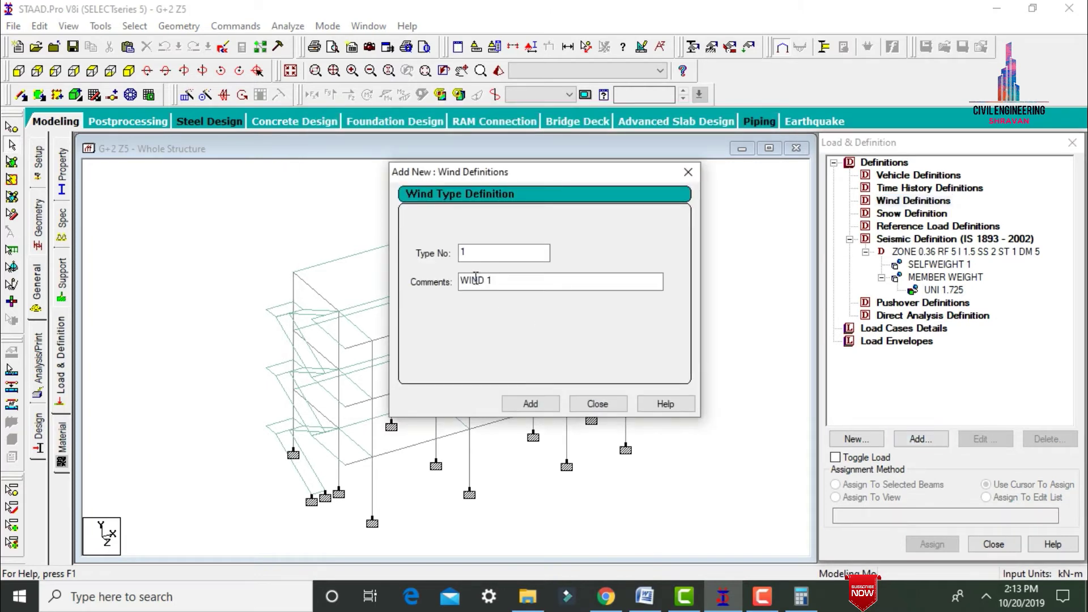
{"action": "left_click", "coordinate": [508, 282]}
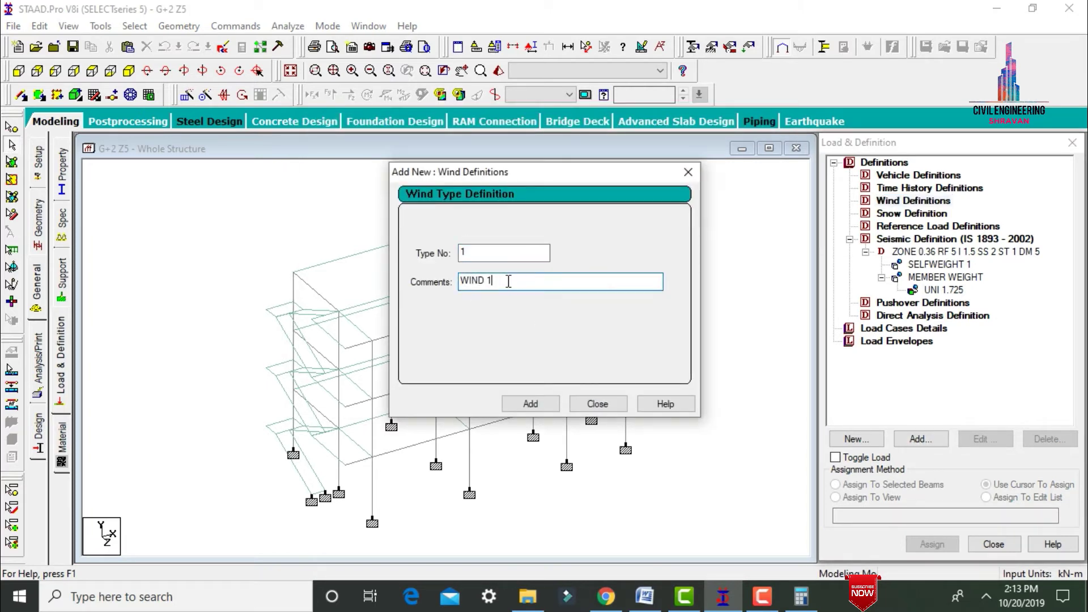
{"action": "left_click", "coordinate": [552, 406]}
{"action": "left_click", "coordinate": [595, 406]}
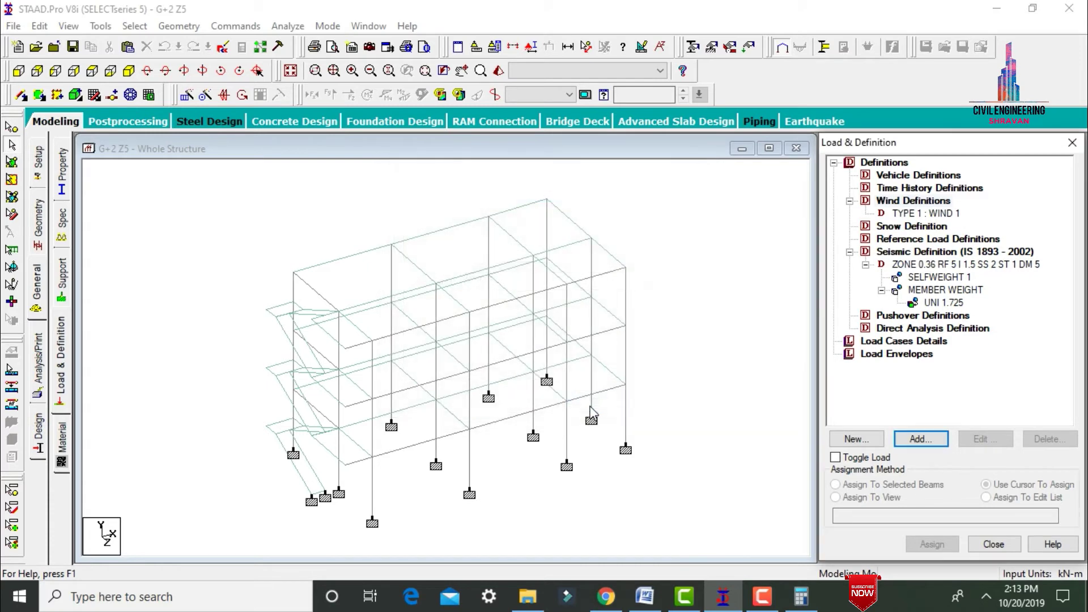
Start a custom intensity table for wind type WIND 1 with 0.5 kN/m² at a height of 9 m.
{"action": "left_click", "coordinate": [906, 213]}
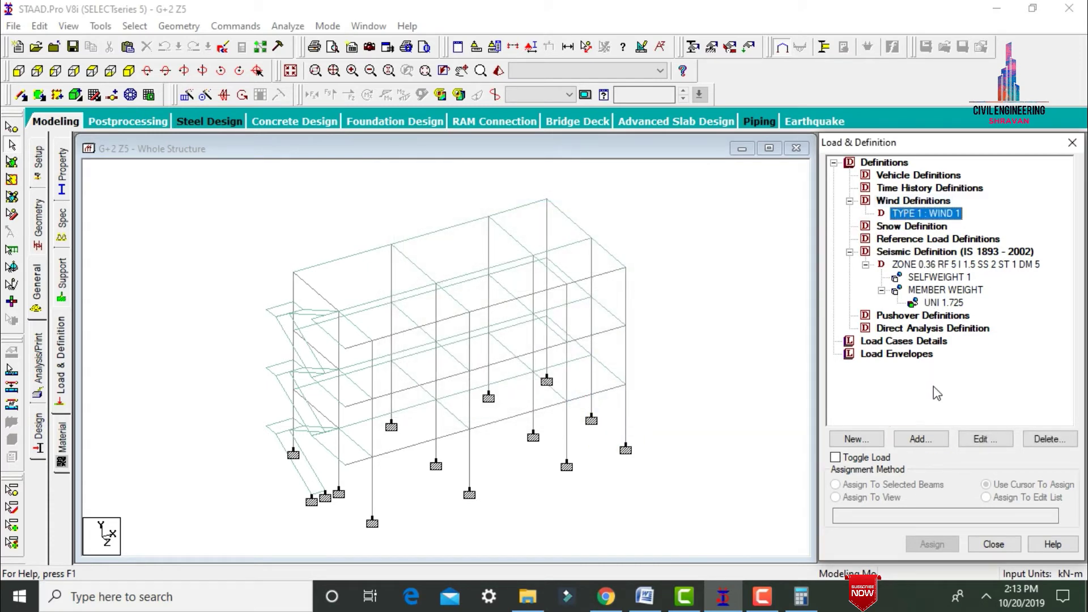
{"action": "left_click", "coordinate": [921, 439]}
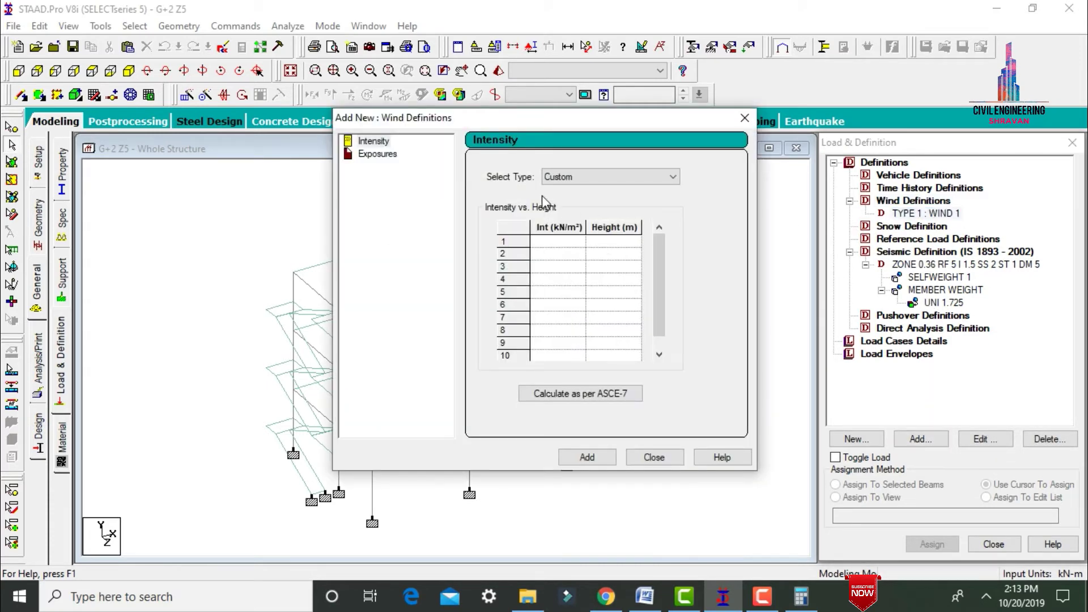
{"action": "left_click", "coordinate": [558, 227]}
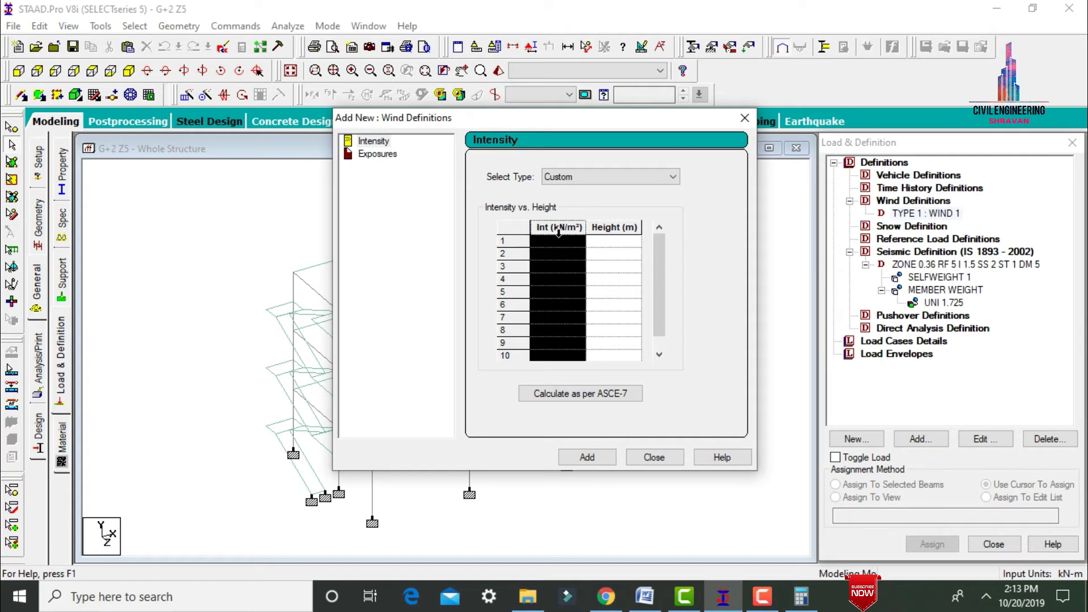
{"action": "left_click", "coordinate": [610, 244]}
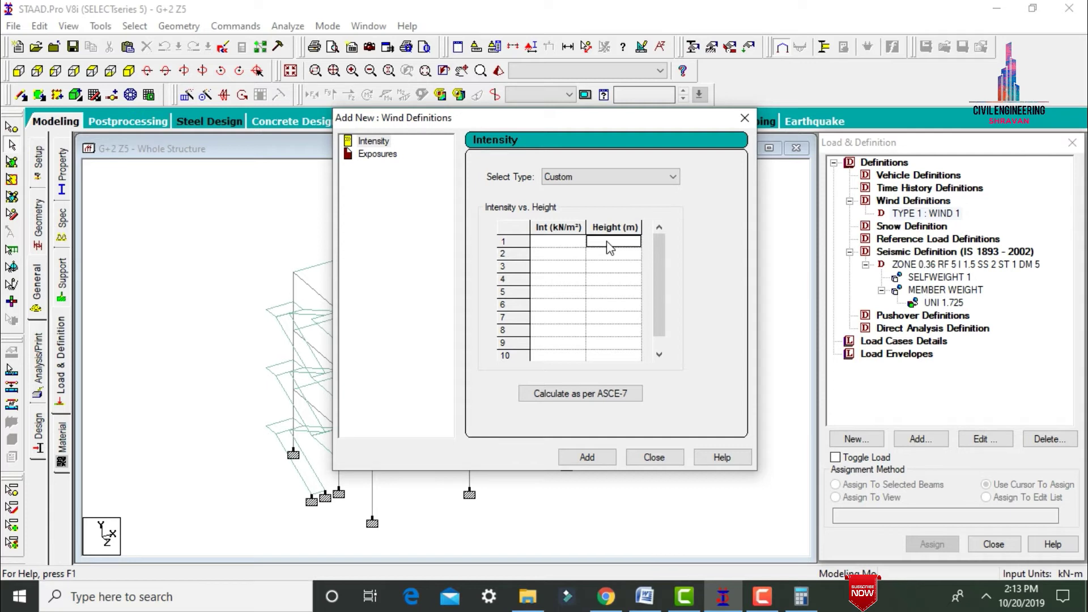
{"action": "left_click", "coordinate": [558, 244]}
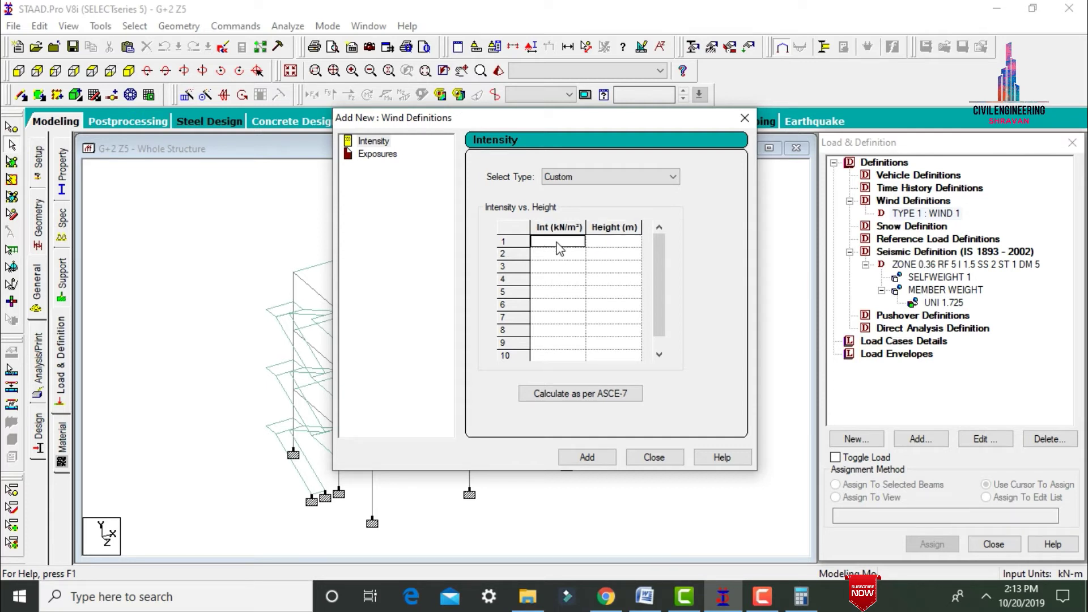
{"action": "type", "text": "0.5"}
{"action": "key", "text": "Tab"}
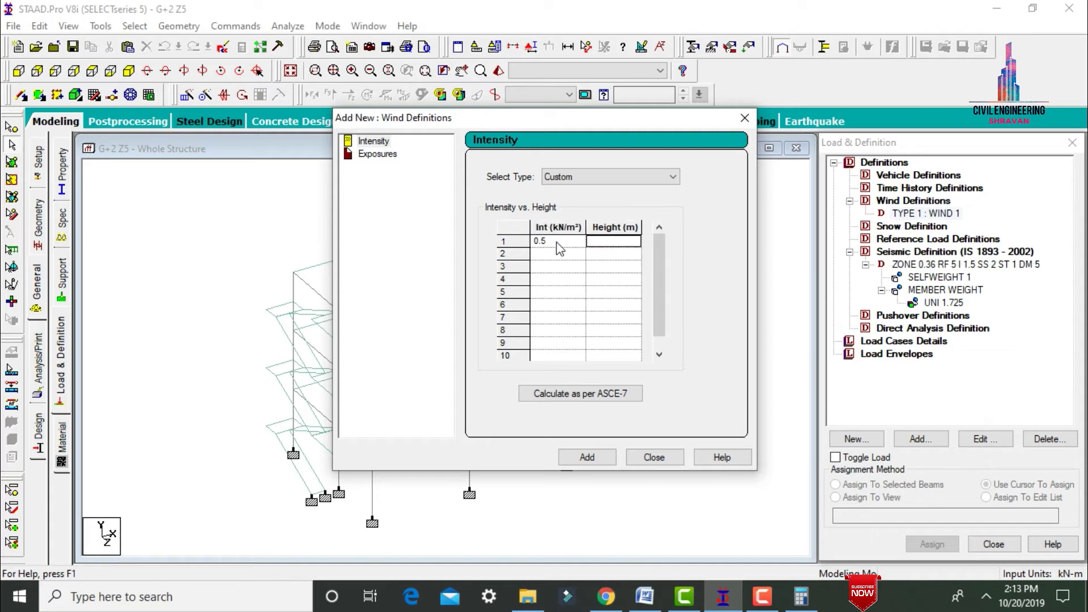
{"action": "type", "text": "9"}
{"action": "key", "text": "Tab"}
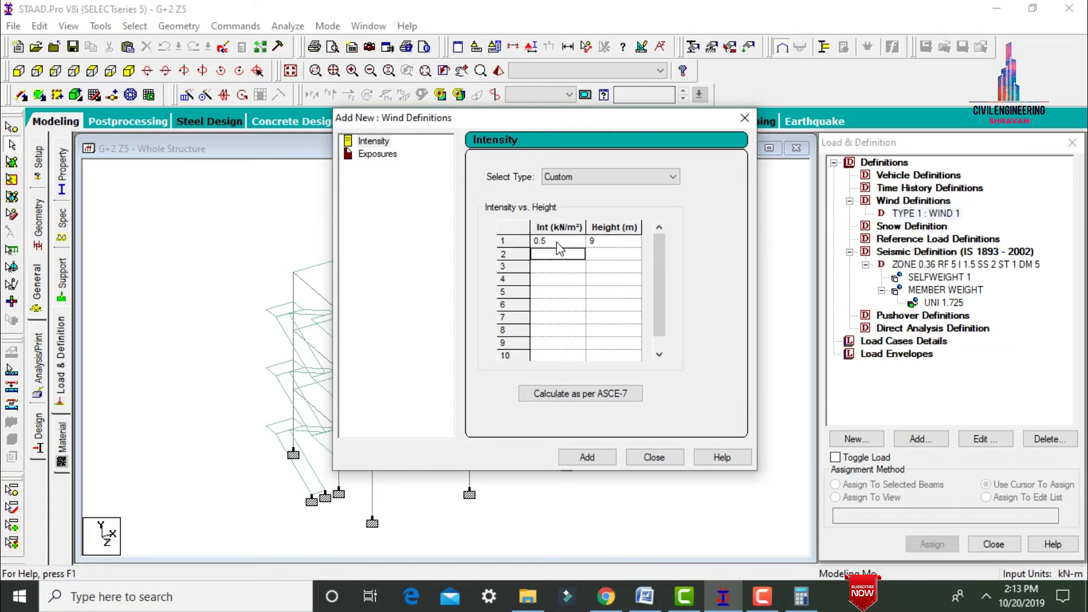
Enter wind intensities of 0.3 kN/m² at 6 m and 0.1 kN/m² at 3 m, and add the table to WIND 1.
{"action": "type", "text": "0.3"}
{"action": "key", "text": "Tab"}
{"action": "type", "text": "0"}
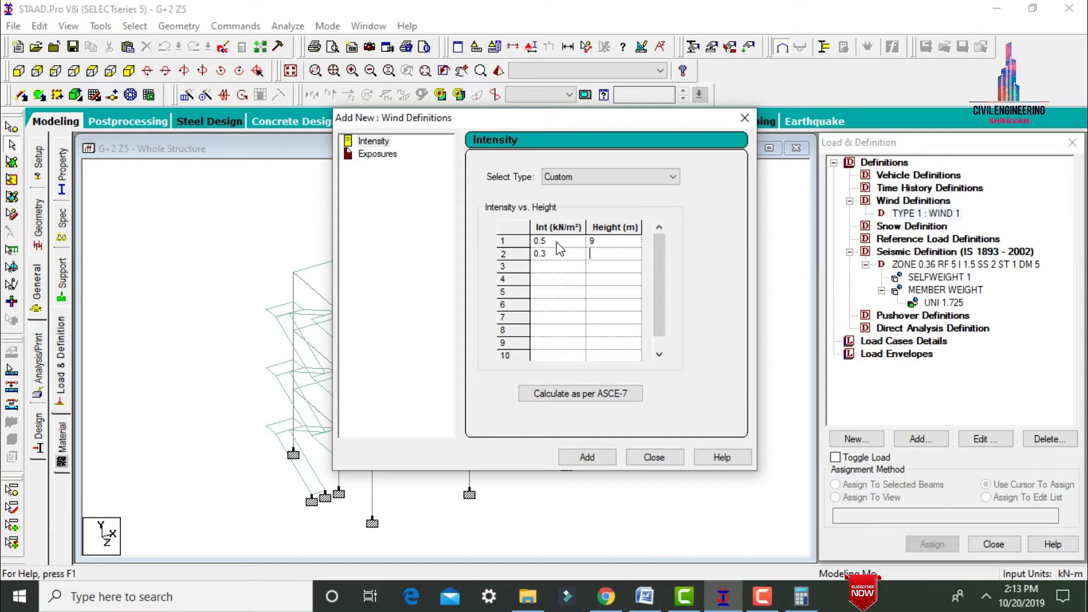
{"action": "key", "text": "Tab"}
{"action": "type", "text": "0"}
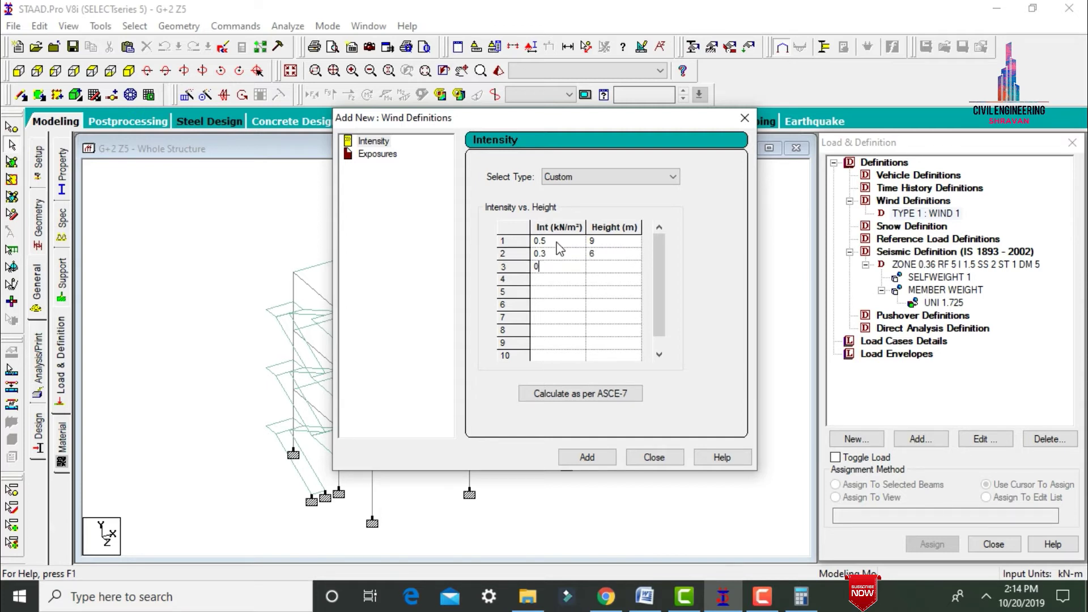
{"action": "key", "text": "Tab"}
{"action": "type", "text": "3"}
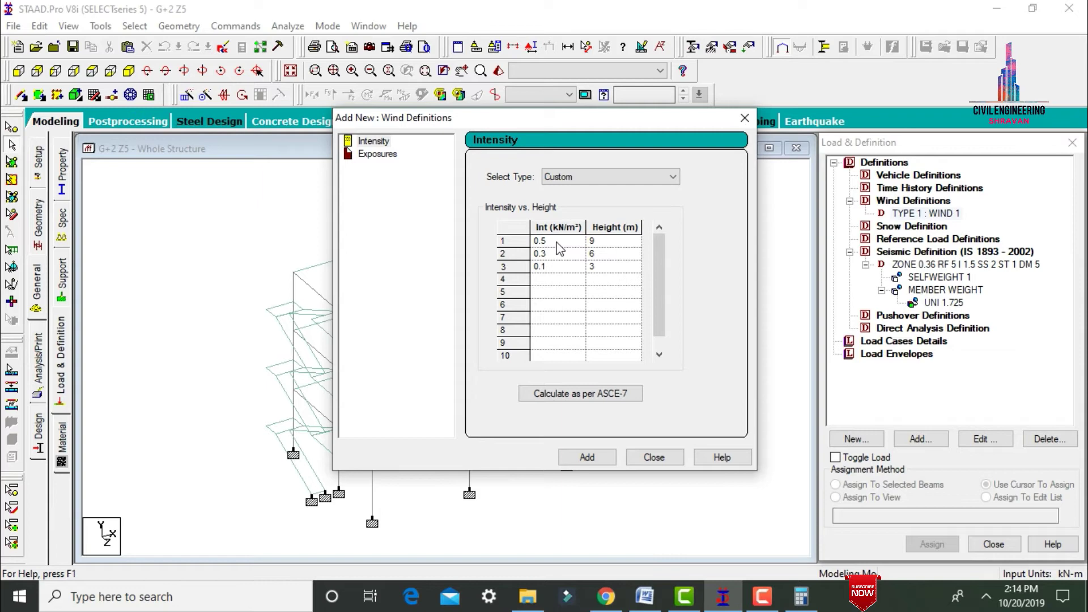
{"action": "left_click", "coordinate": [596, 459]}
Add an exposure factor of 1 to the WIND 1 definition and close the dialog.
{"action": "double_click", "coordinate": [478, 223]}
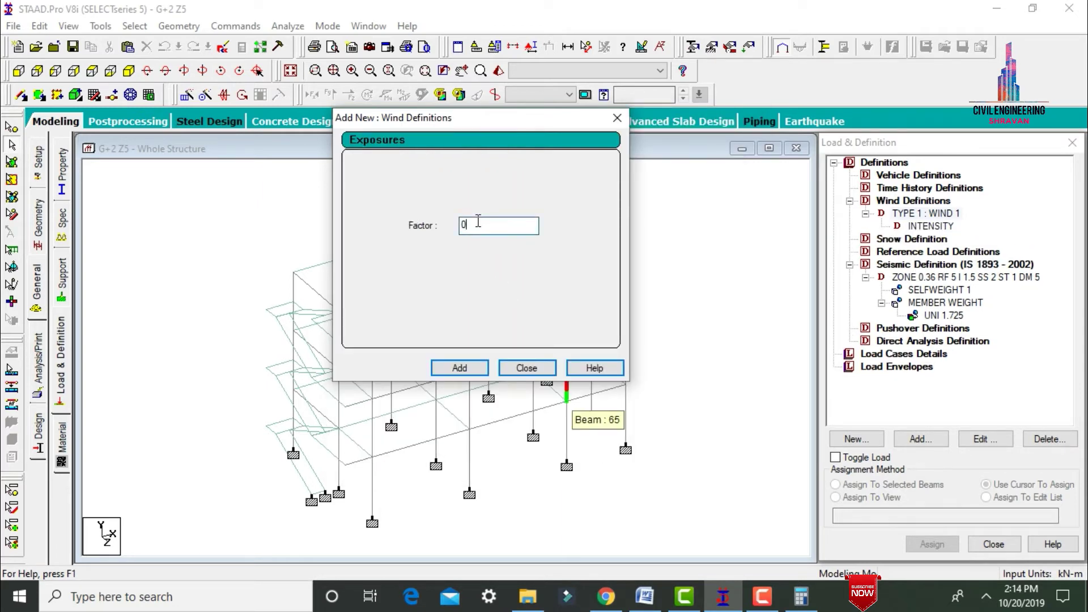
{"action": "key", "text": "Return"}
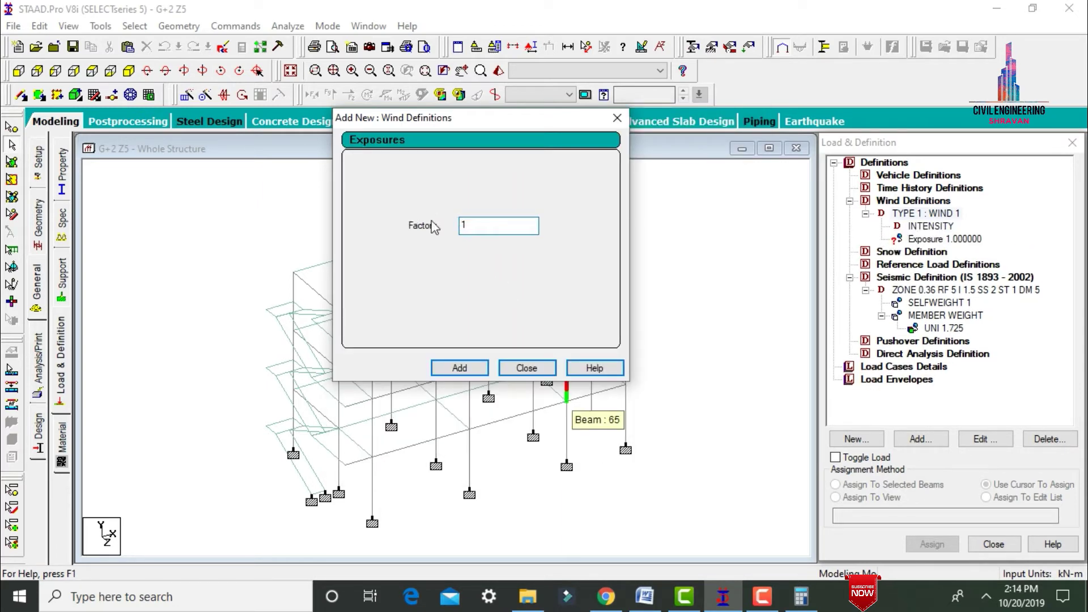
{"action": "left_click", "coordinate": [526, 366]}
Assign the wind exposure factor to the whole view and clear the selection.
{"action": "left_click", "coordinate": [947, 240]}
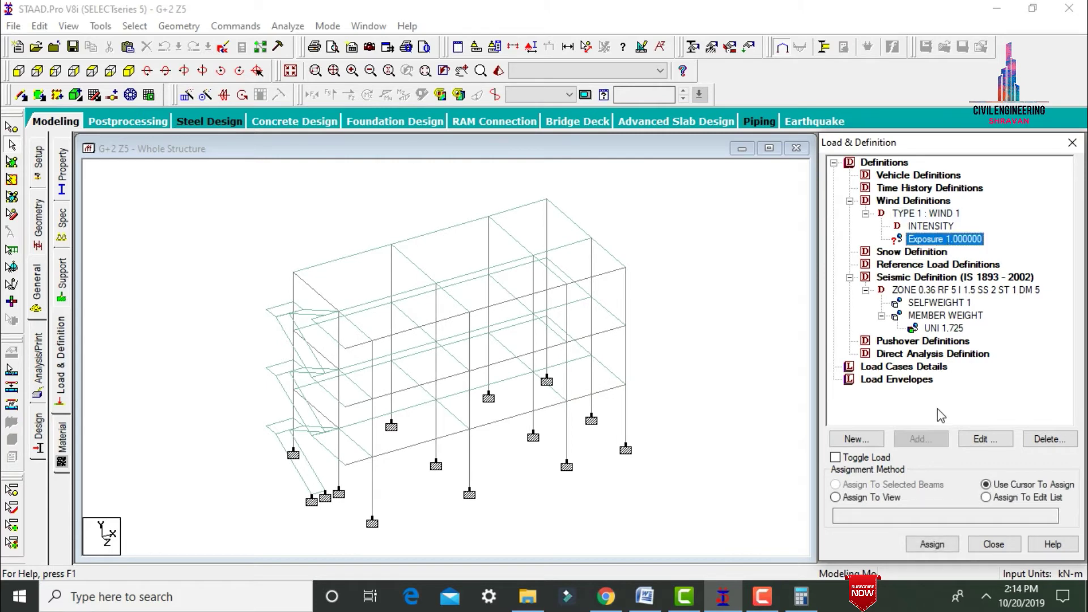
{"action": "left_click", "coordinate": [862, 498]}
{"action": "left_click", "coordinate": [933, 544]}
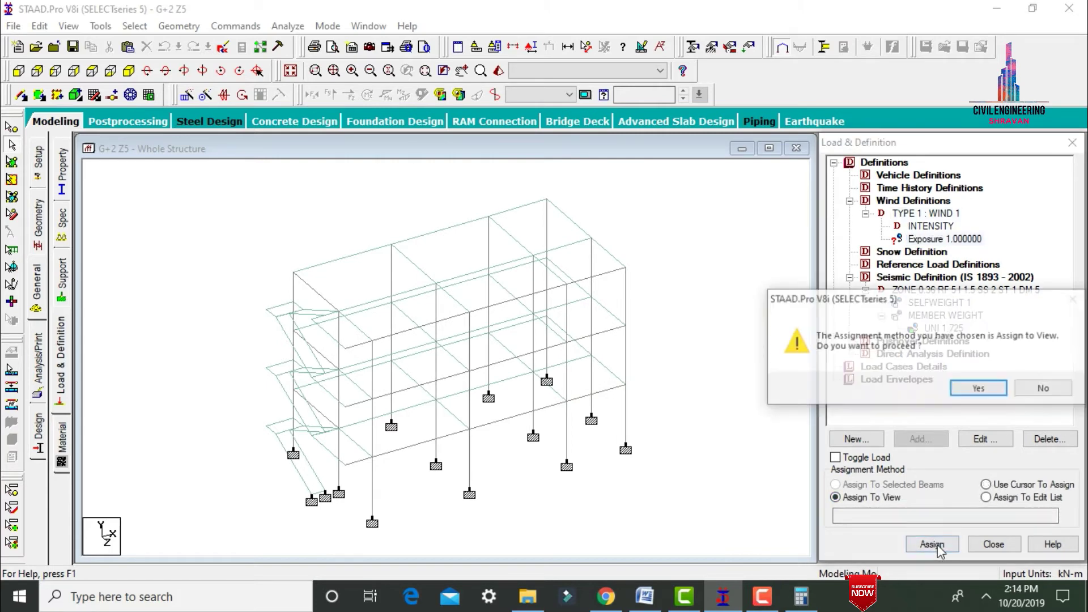
{"action": "key", "text": "Return"}
{"action": "left_click", "coordinate": [721, 294]}
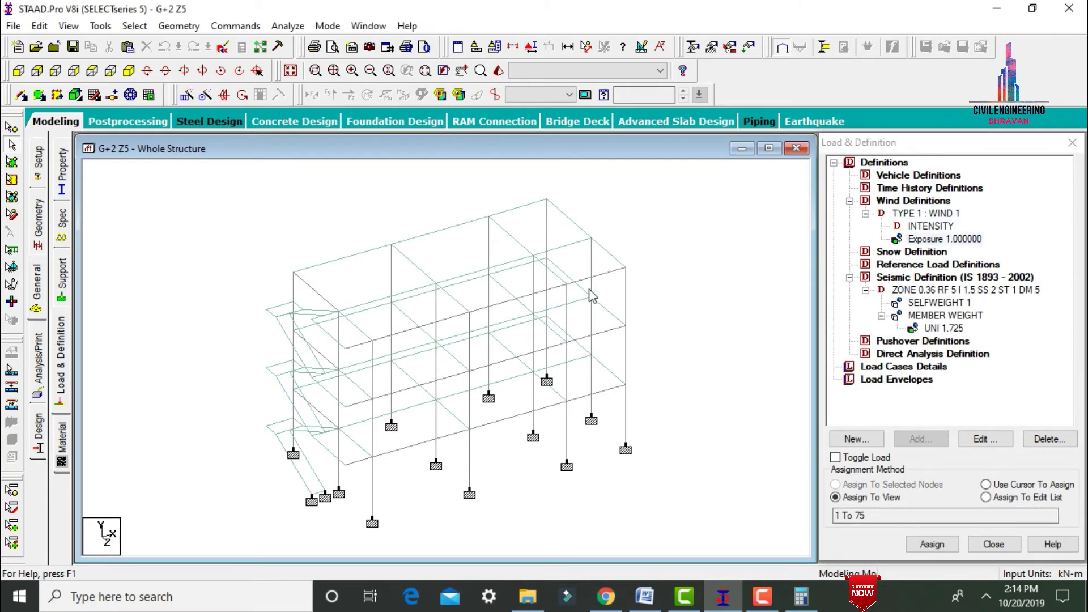
Add primary load case 1 with loading type Seismic and the title EQ X.
{"action": "left_click", "coordinate": [877, 367]}
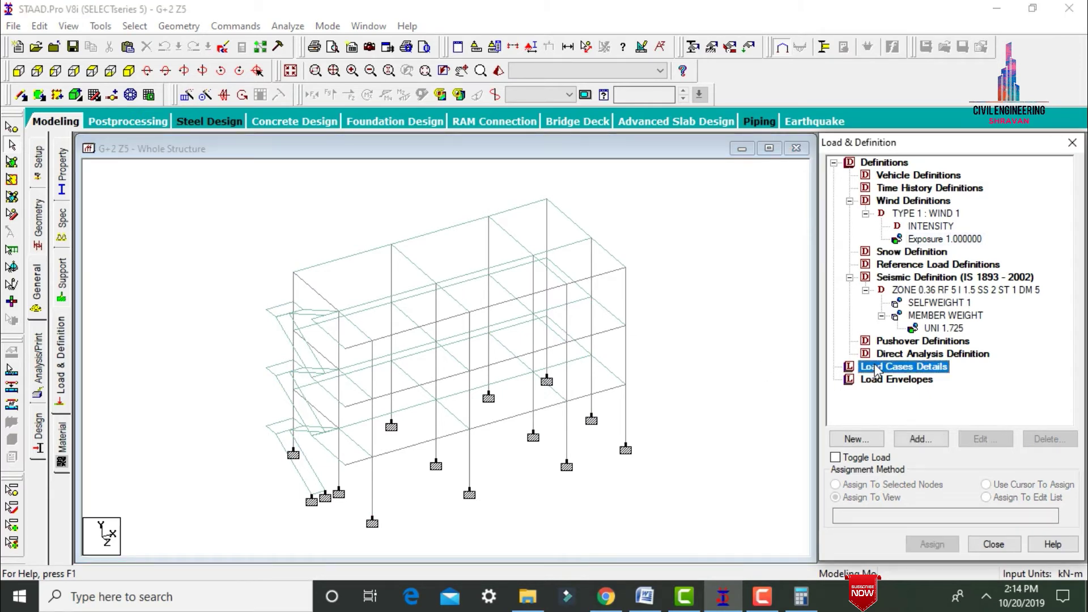
{"action": "left_click", "coordinate": [929, 441]}
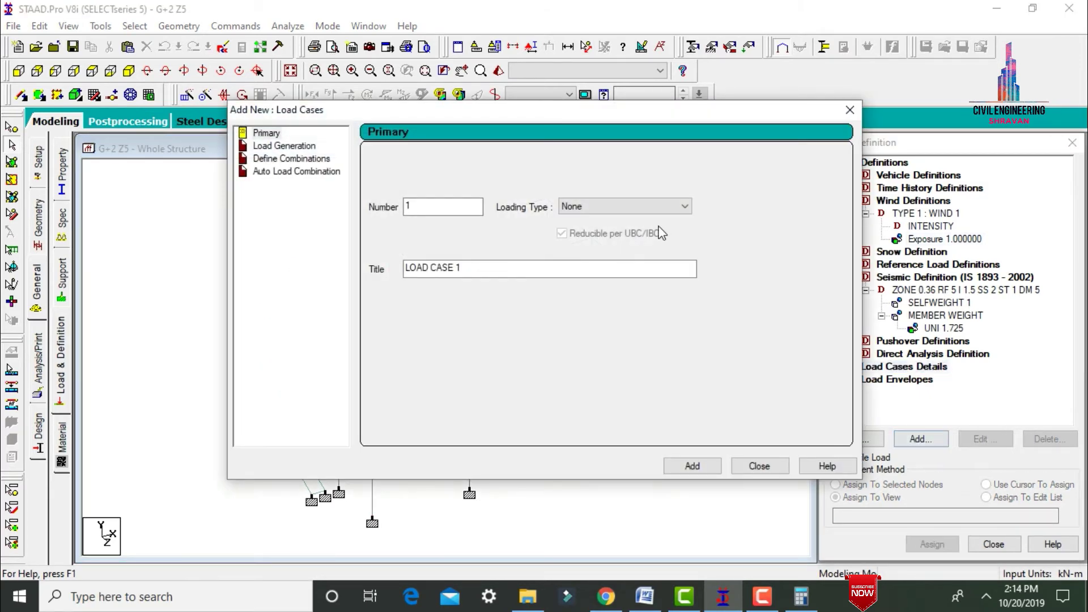
{"action": "left_click", "coordinate": [631, 207]}
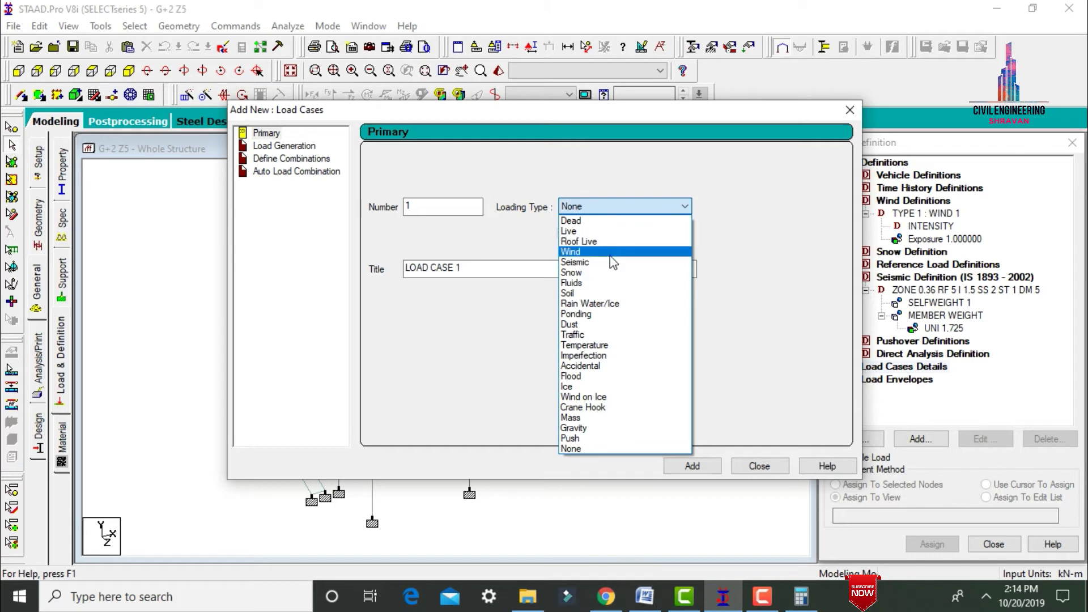
{"action": "left_click", "coordinate": [612, 264]}
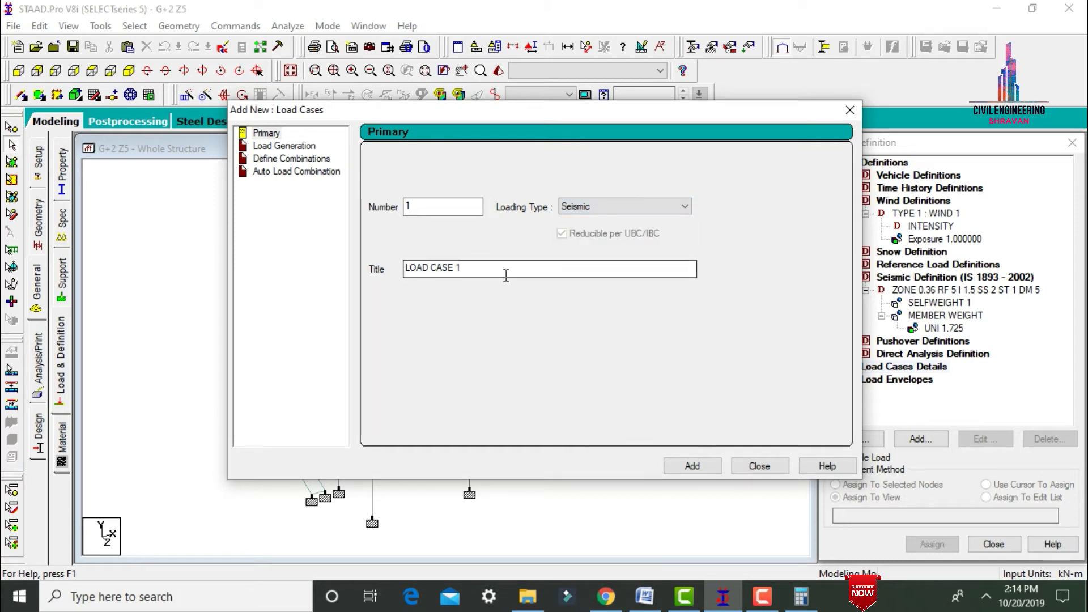
{"action": "left_click_drag", "start_coordinate": [506, 275], "coordinate": [385, 283]}
{"action": "type", "text": "EQ X"}
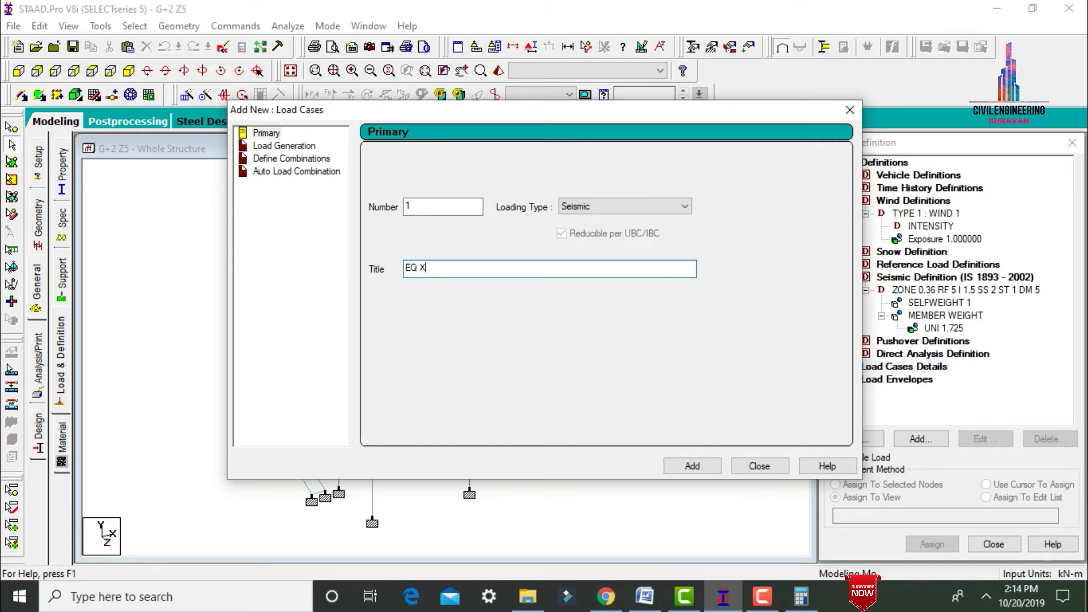
{"action": "key", "text": "Return"}
Add primary load case 2 as a seismic case titled EQ Z.
{"action": "key", "text": "shift+Home"}
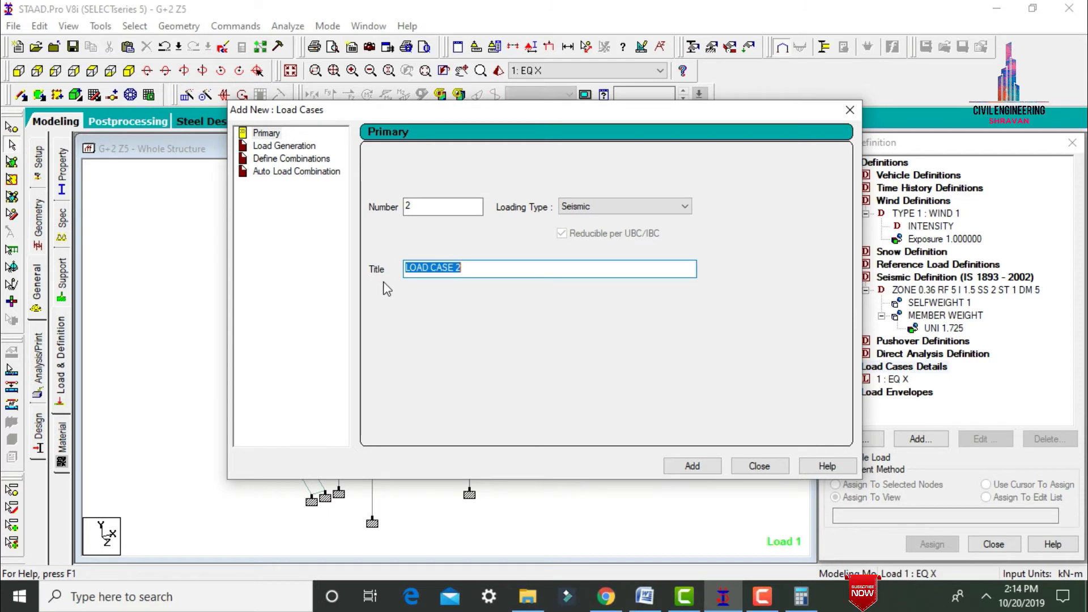
{"action": "key", "text": "BackSpace"}
{"action": "type", "text": "EQ"}
{"action": "type", "text": "Z"}
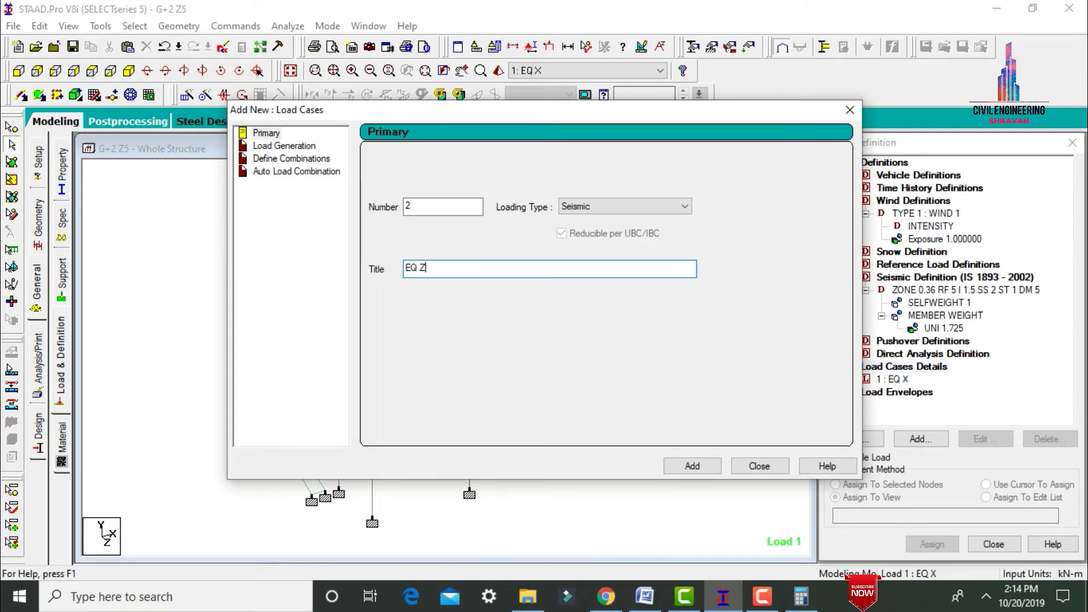
{"action": "key", "text": "Return"}
Add two primary load cases of type Wind, number 3 titled W X and number 4 titled W Z.
{"action": "left_click", "coordinate": [582, 206]}
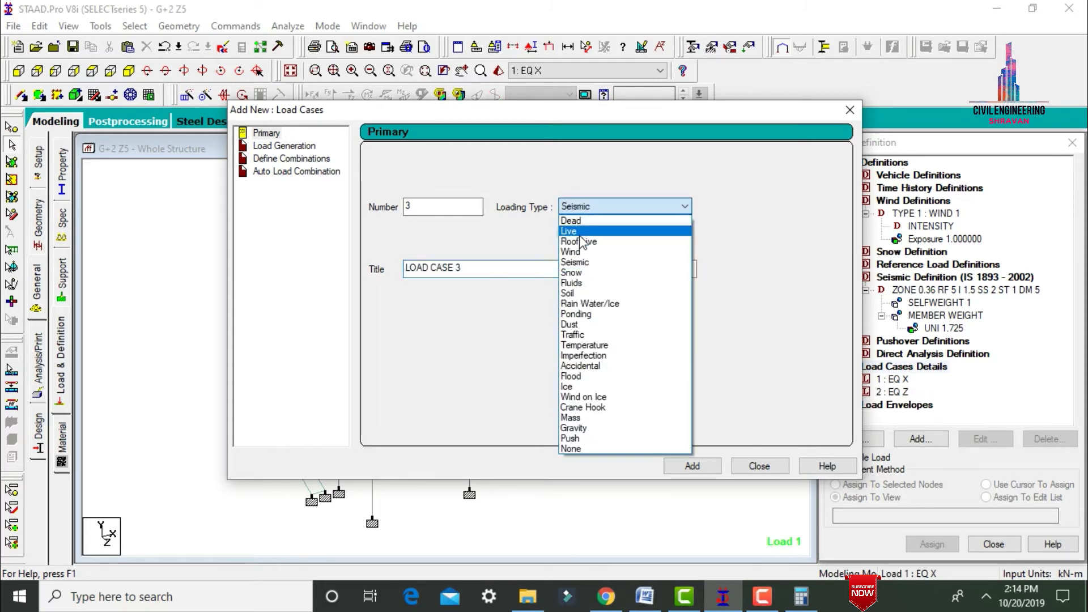
{"action": "left_click", "coordinate": [584, 252]}
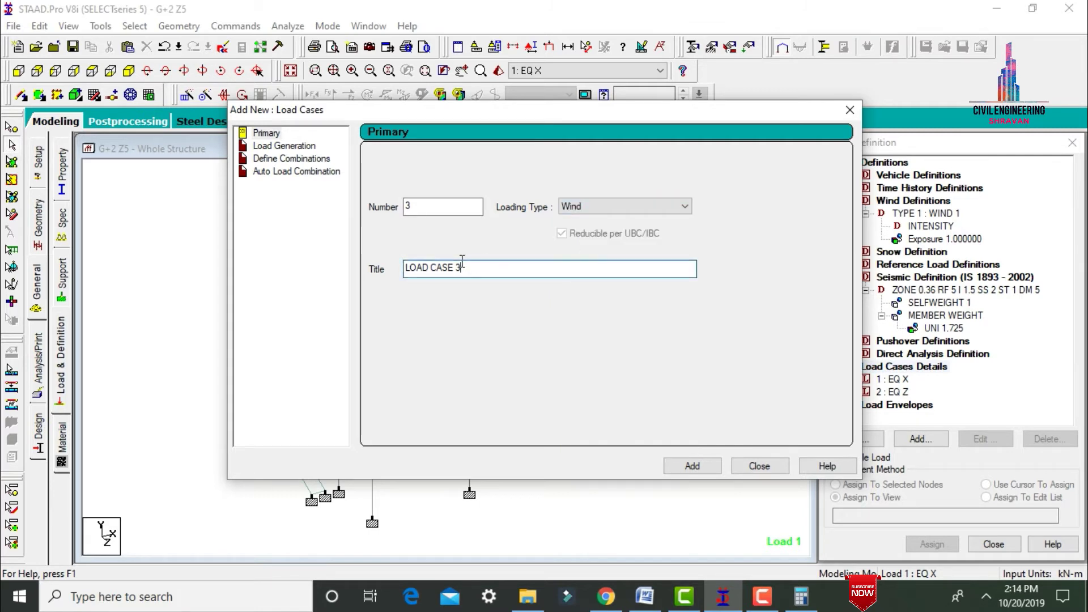
{"action": "left_click_drag", "start_coordinate": [462, 267], "coordinate": [401, 266]}
{"action": "type", "text": "W X"}
{"action": "key", "text": "Return"}
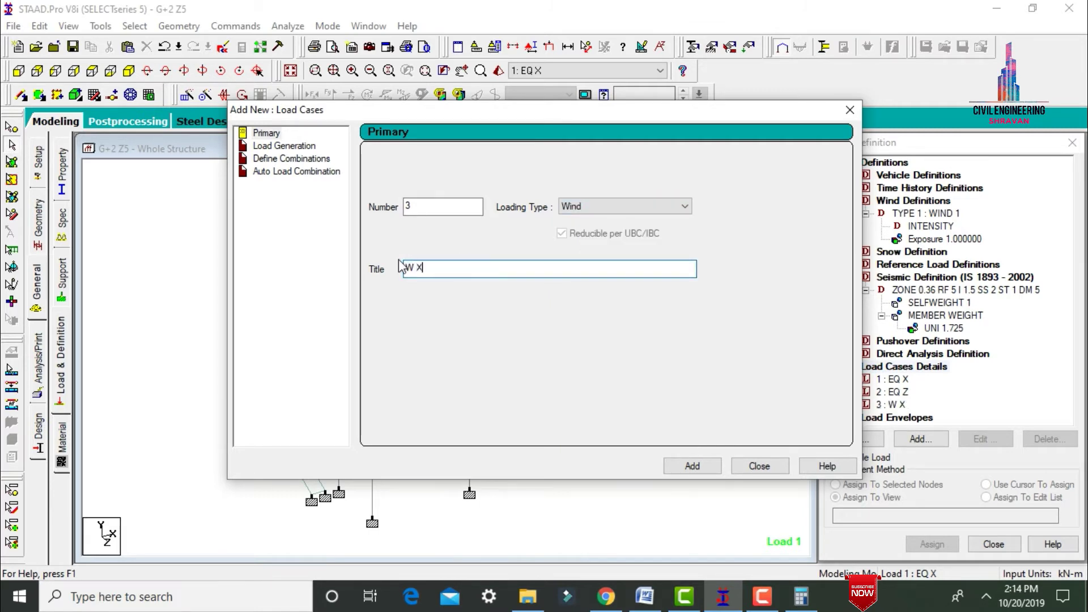
{"action": "key", "text": "BackSpace"}
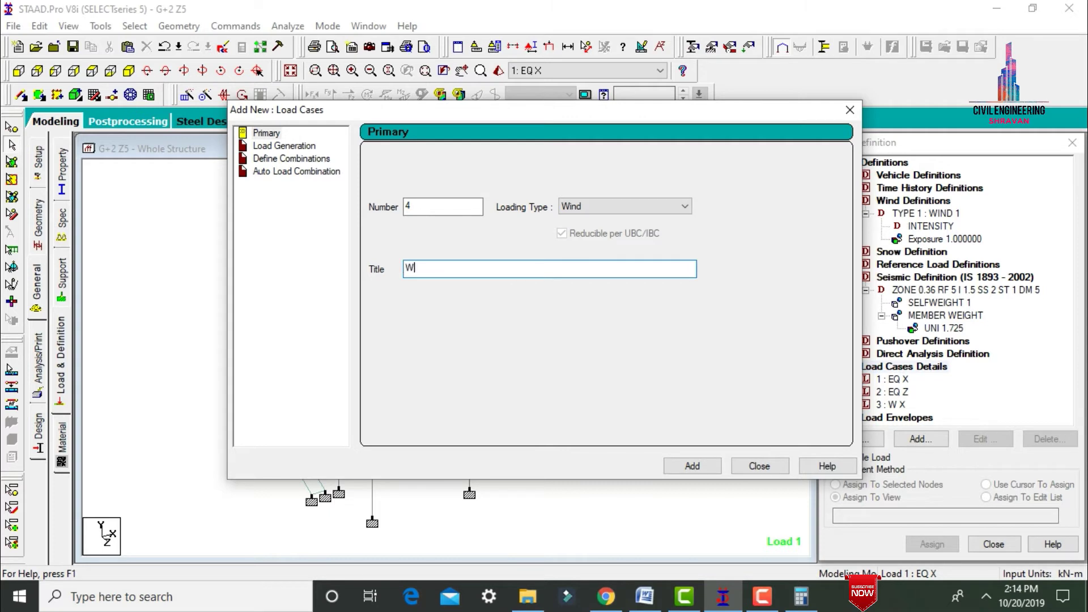
{"action": "key", "text": "Return"}
Add primary load case 5 with loading type Dead and the title dl.
{"action": "left_click", "coordinate": [576, 208]}
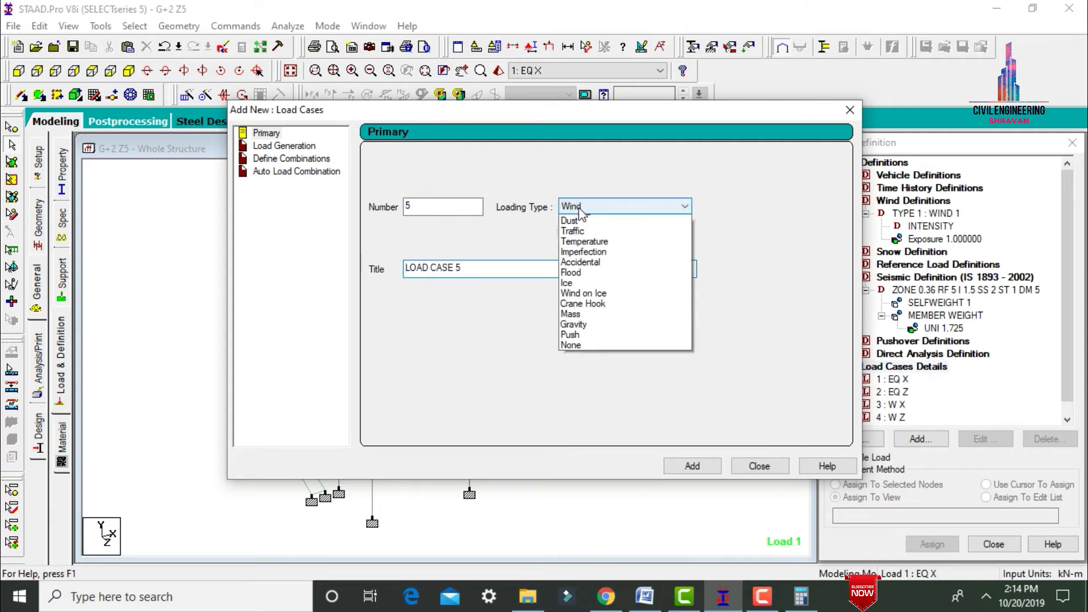
{"action": "scroll", "coordinate": [584, 227], "scroll_direction": "up", "scroll_amount": 2}
{"action": "left_click", "coordinate": [586, 221]}
{"action": "left_click_drag", "start_coordinate": [481, 275], "coordinate": [365, 273]}
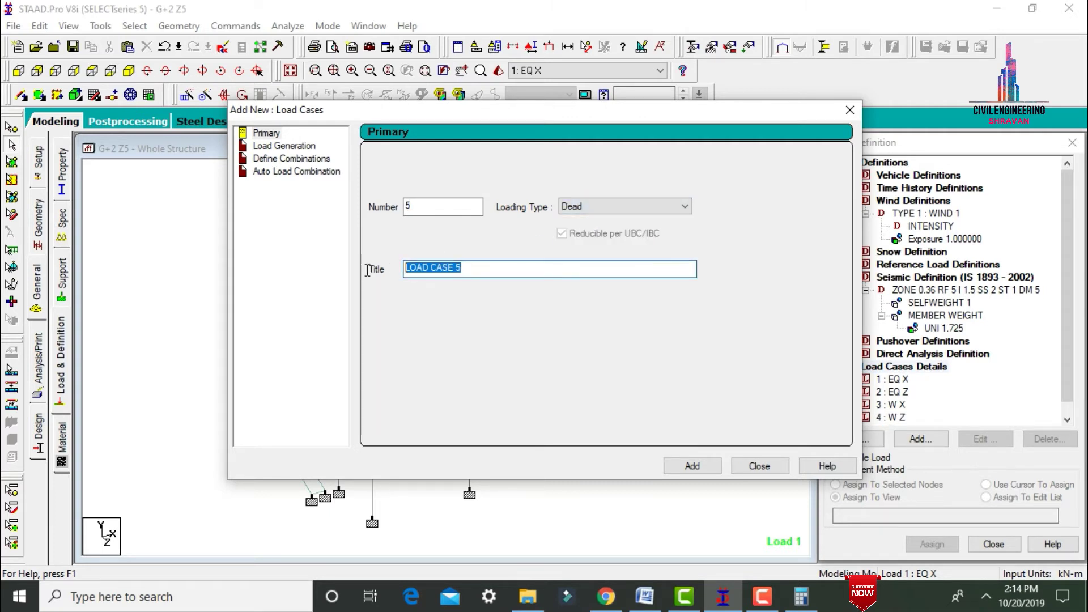
{"action": "type", "text": "dl"}
{"action": "key", "text": "Return"}
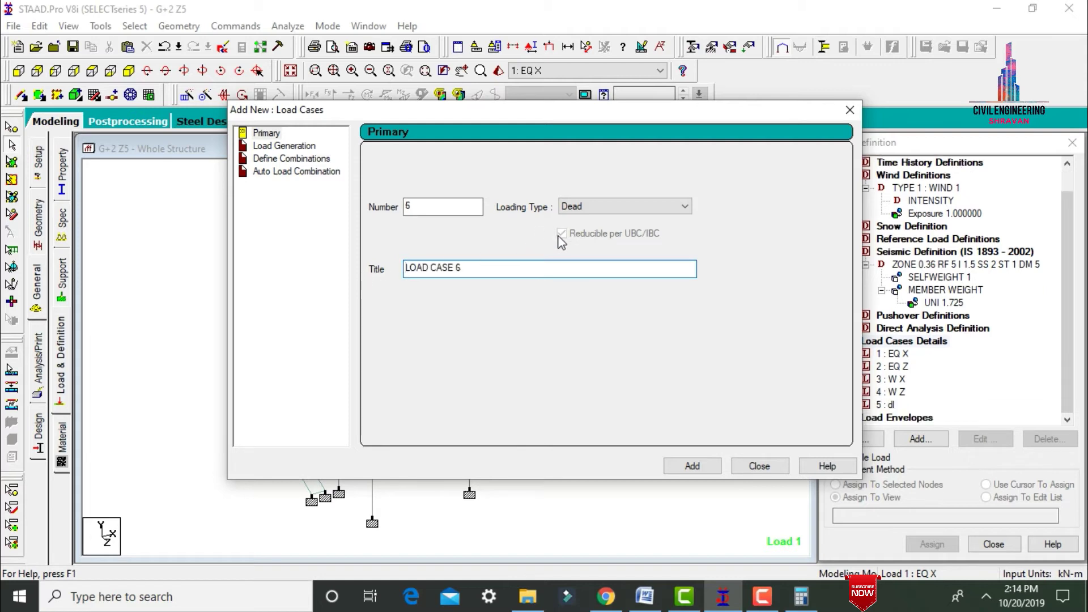
Add primary load case 6 with loading type Live and the title LL, and finish adding load cases.
{"action": "left_click", "coordinate": [584, 207]}
{"action": "left_click", "coordinate": [587, 225]}
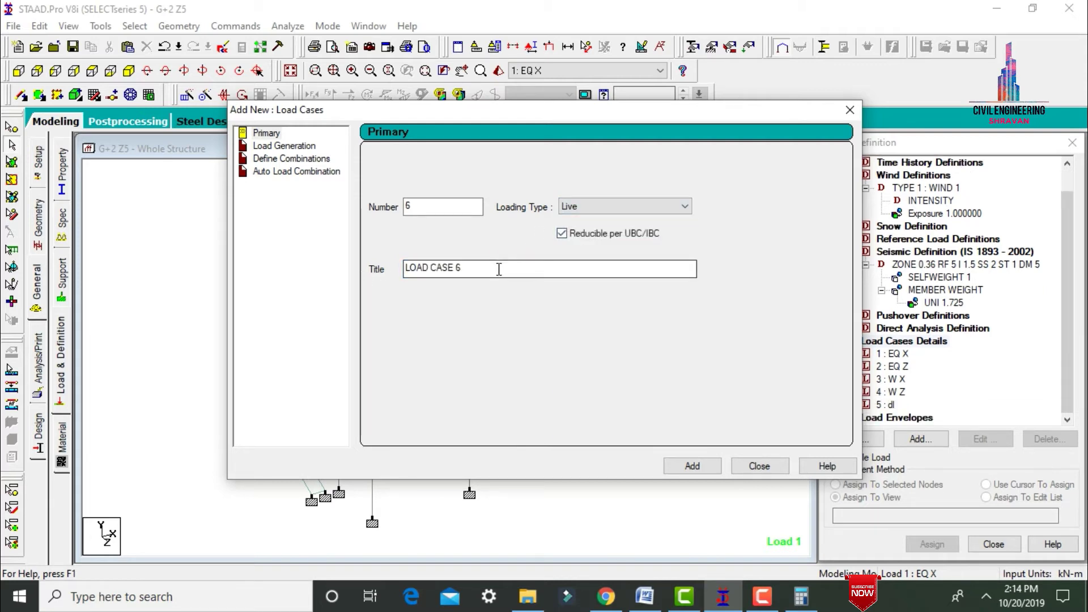
{"action": "left_click_drag", "start_coordinate": [499, 269], "coordinate": [415, 274]}
{"action": "type", "text": "LL"}
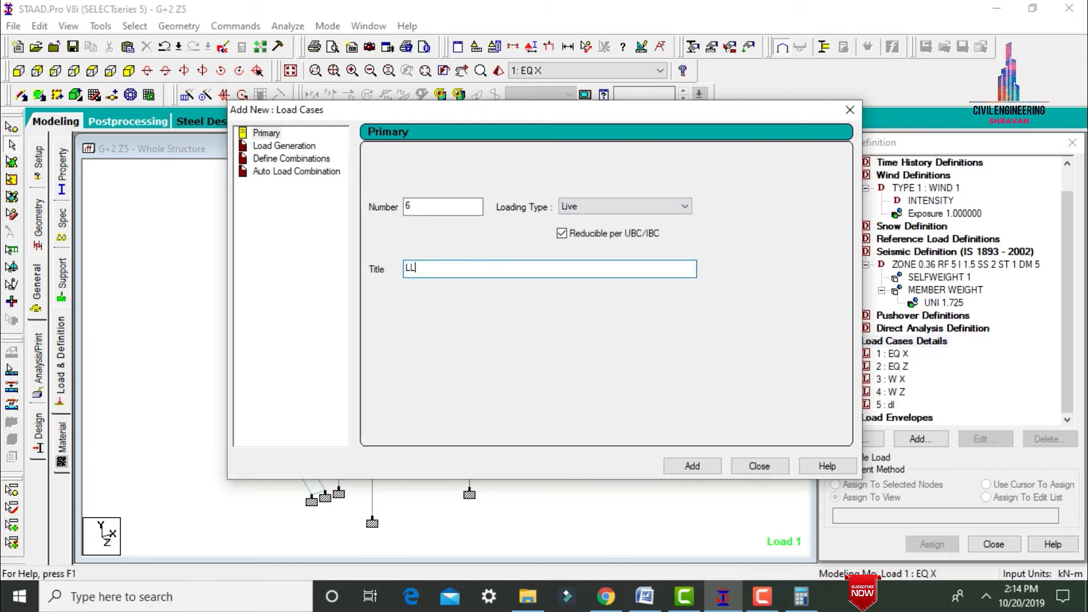
{"action": "key", "text": "Return"}
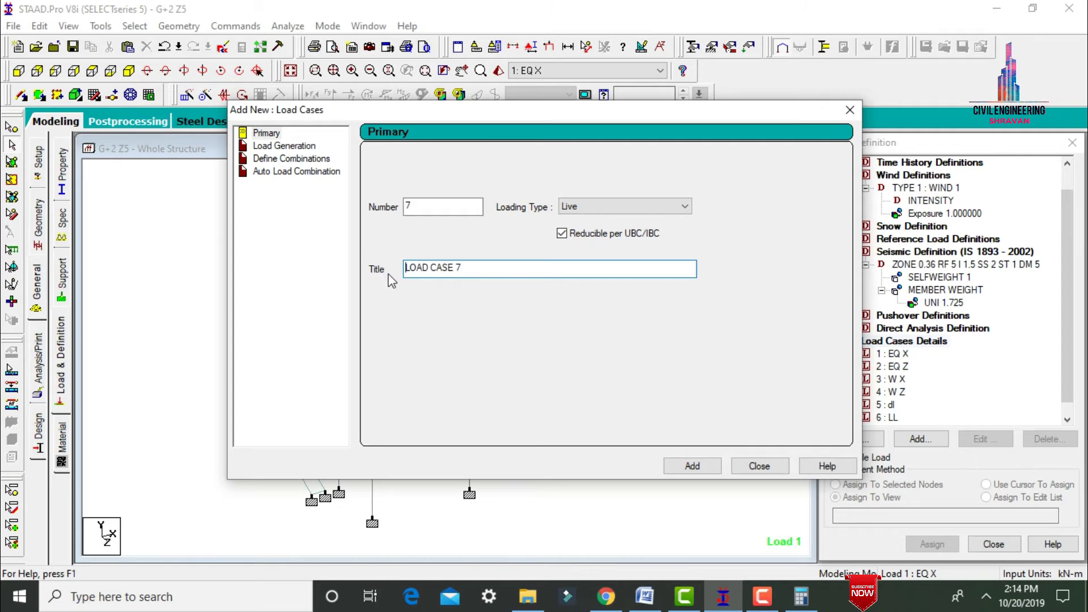
{"action": "left_click", "coordinate": [757, 463]}
Add a seismic load in the X direction with factor 1 to load case 1, EQ X.
{"action": "left_click", "coordinate": [895, 354]}
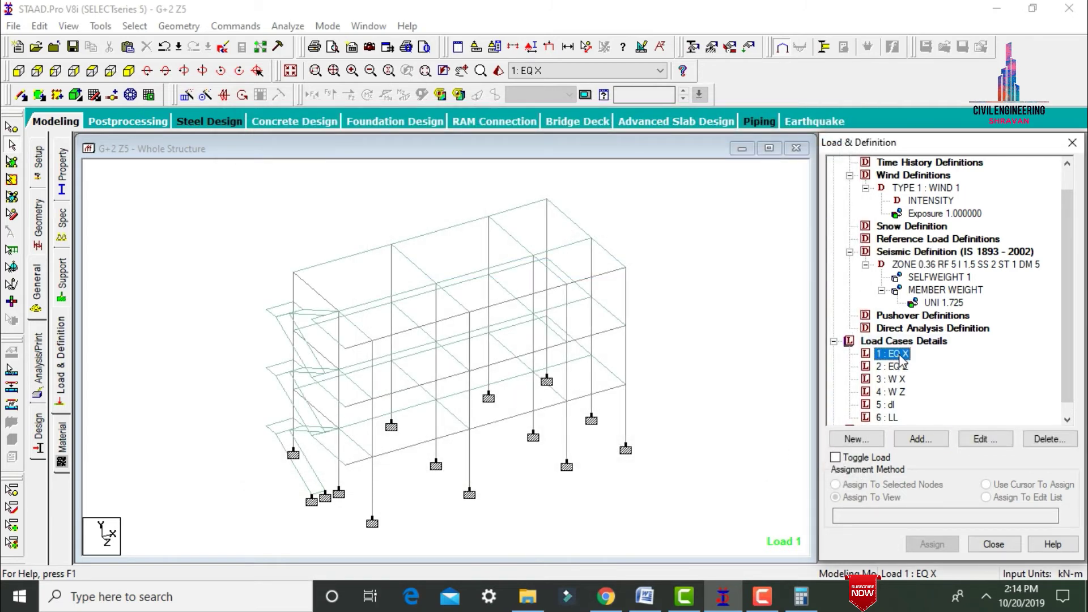
{"action": "left_click", "coordinate": [920, 438]}
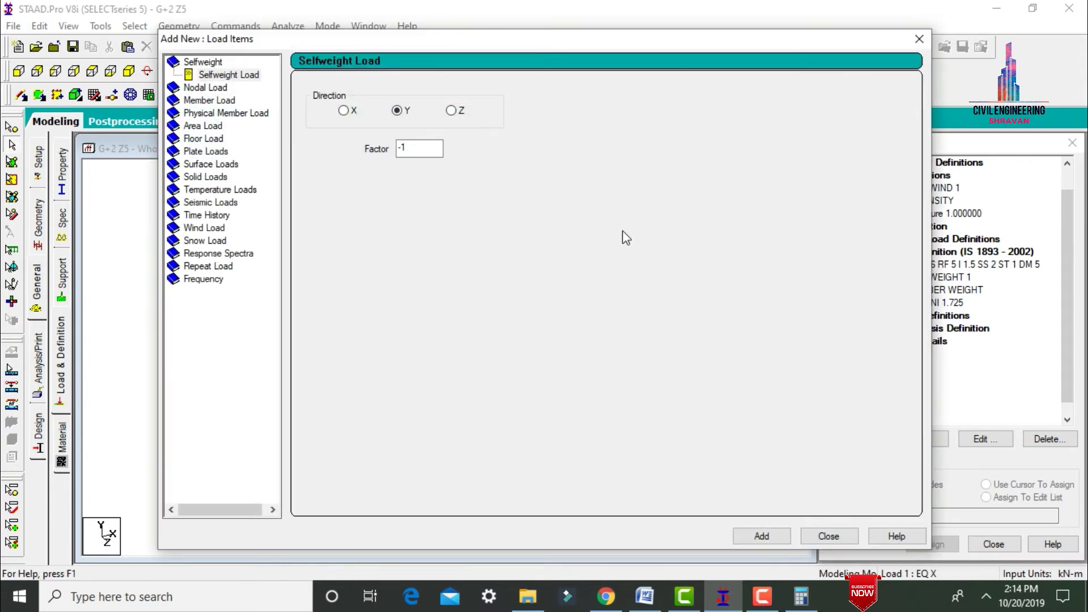
{"action": "left_click", "coordinate": [202, 204]}
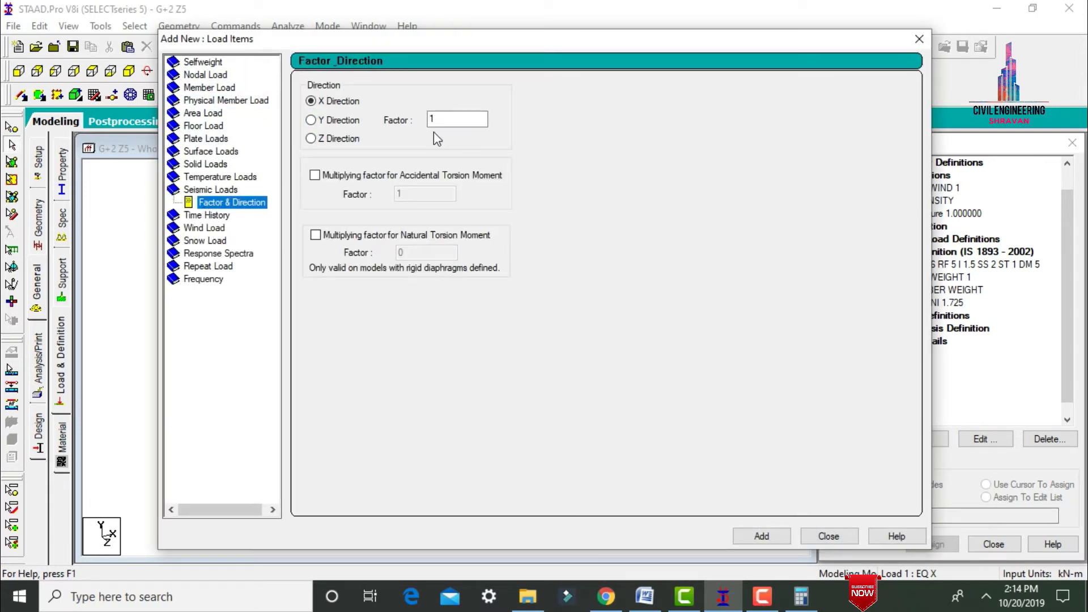
{"action": "left_click", "coordinate": [823, 538]}
Add a seismic load in the Z direction with factor 1 to load case 2, EQ Z.
{"action": "left_click", "coordinate": [894, 380]}
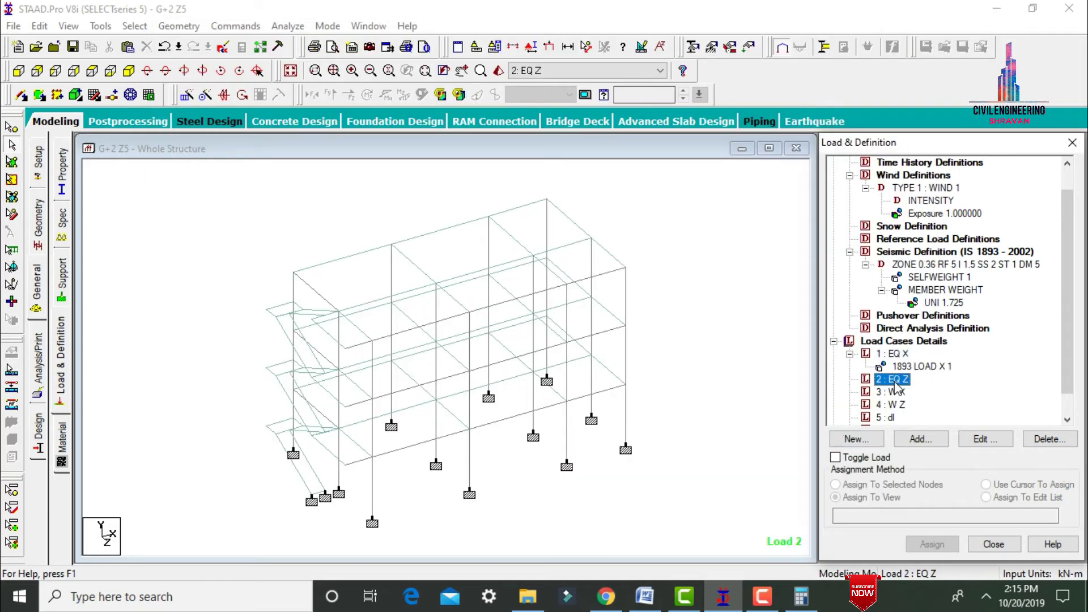
{"action": "left_click", "coordinate": [918, 439]}
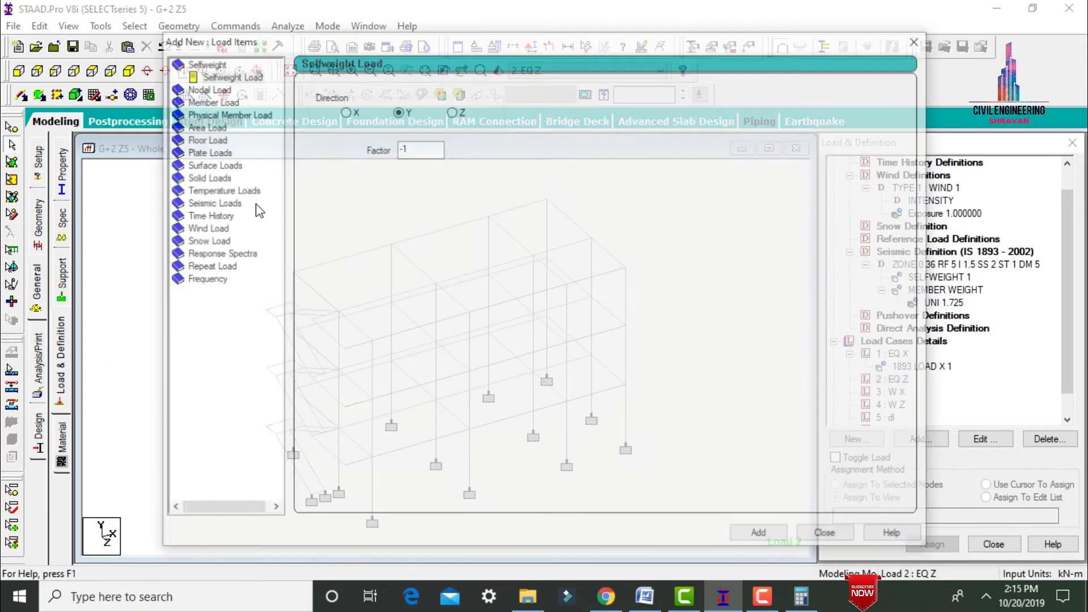
{"action": "left_click", "coordinate": [205, 204]}
{"action": "left_click", "coordinate": [311, 139]}
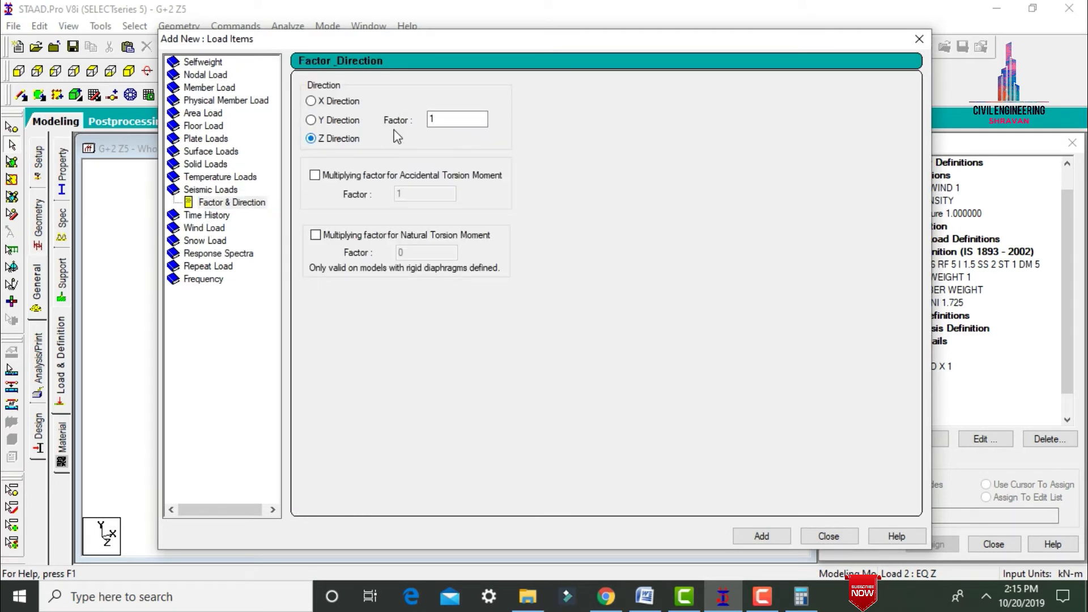
{"action": "left_click", "coordinate": [768, 534]}
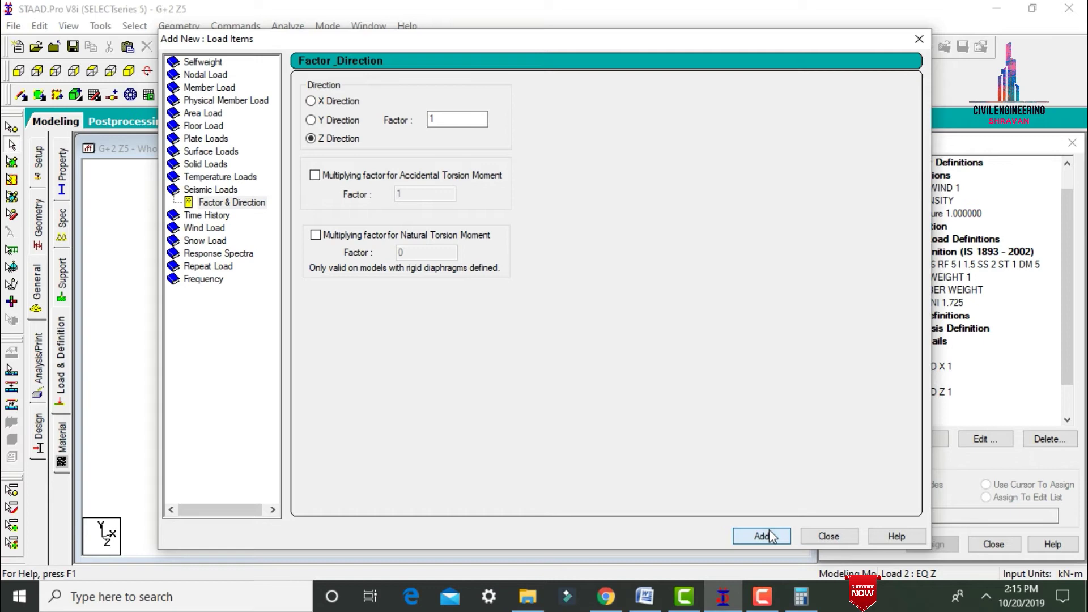
{"action": "left_click", "coordinate": [825, 538]}
Add two type 1 wind loads on the X windward face to load case 3, W X, with factors 1 and -1.
{"action": "left_click", "coordinate": [901, 405]}
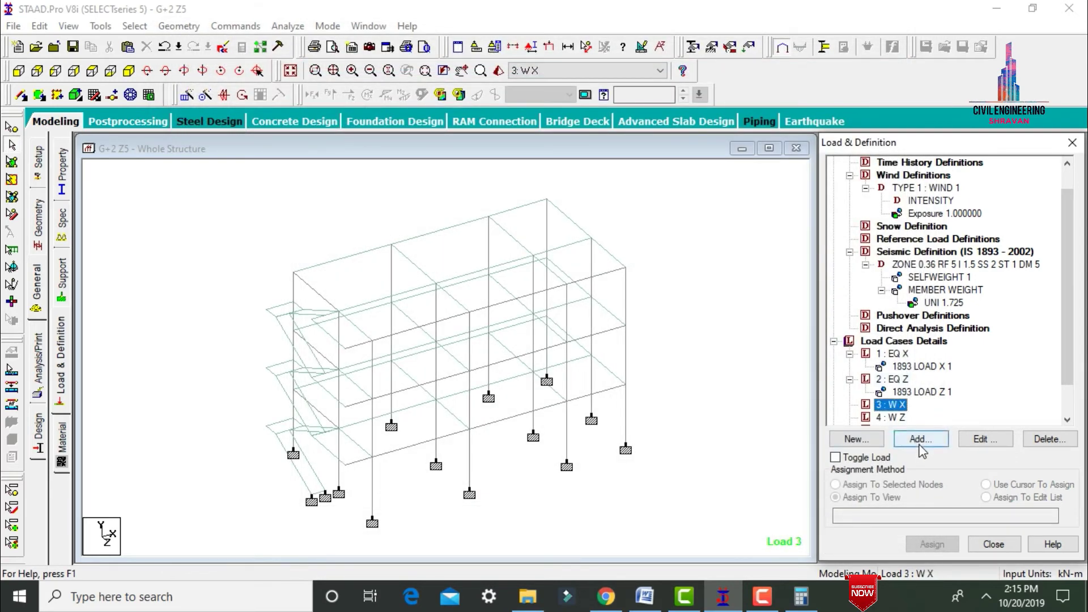
{"action": "key", "text": "Return"}
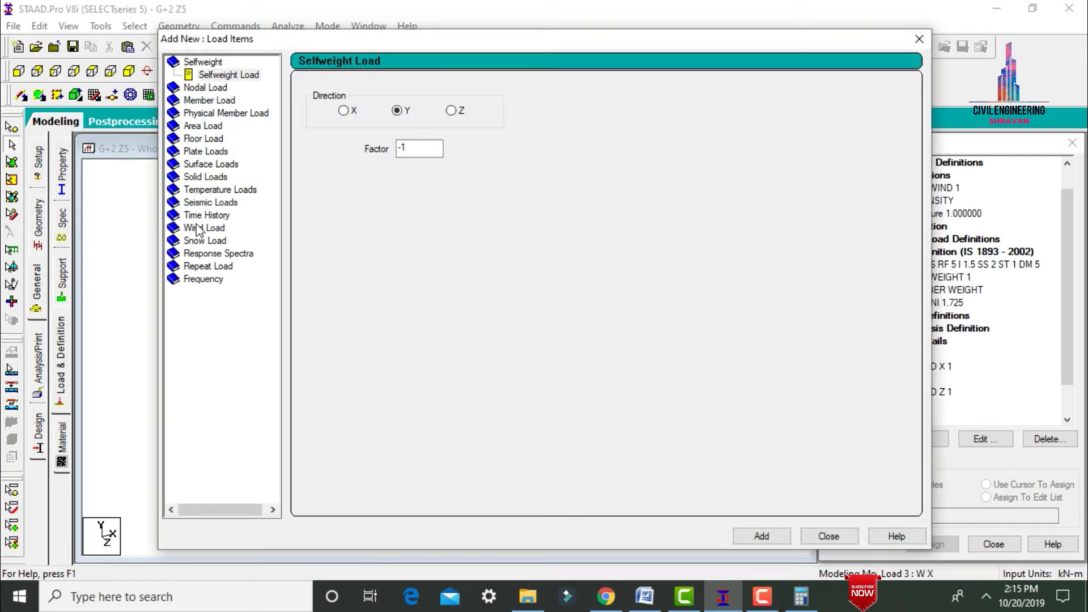
{"action": "left_click", "coordinate": [198, 228]}
{"action": "double_click", "coordinate": [356, 233]}
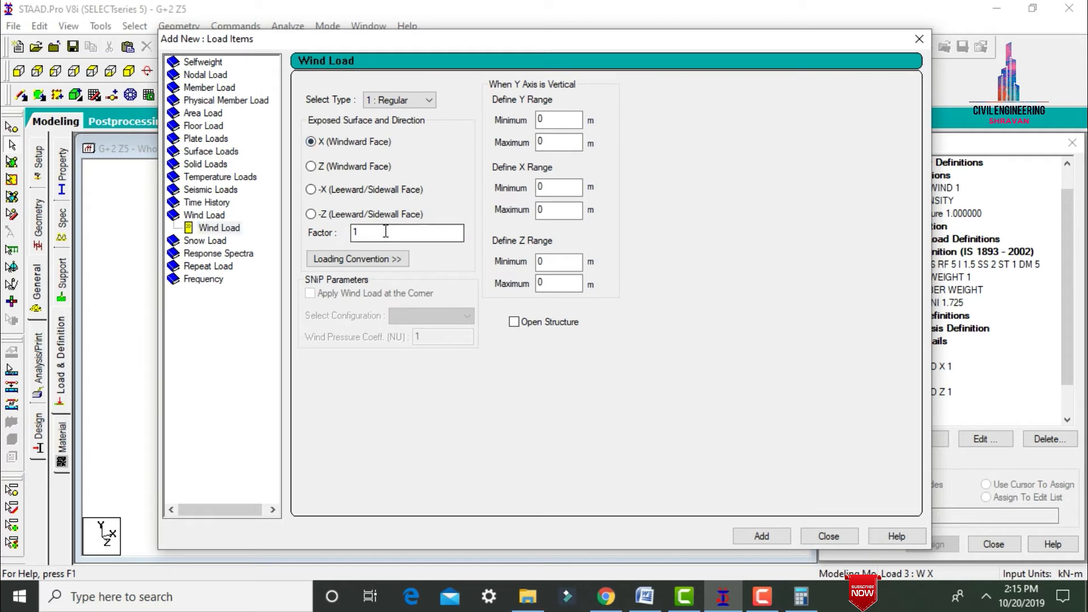
{"action": "left_click", "coordinate": [758, 537]}
{"action": "left_click", "coordinate": [372, 232]}
{"action": "left_click_drag", "start_coordinate": [373, 231], "coordinate": [346, 234]}
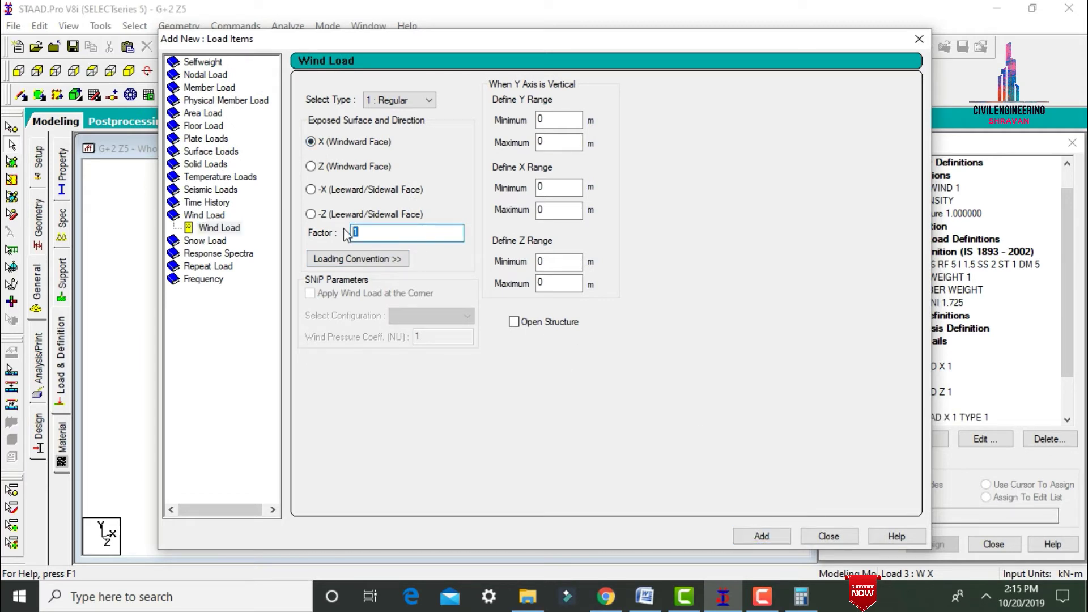
{"action": "type", "text": "-1"}
{"action": "key", "text": "Return"}
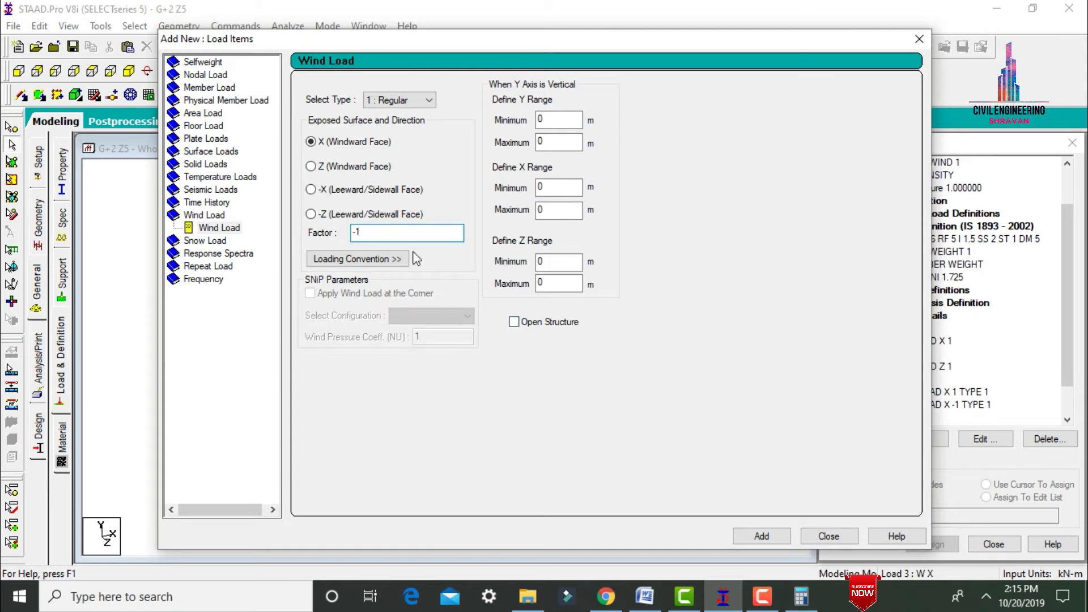
{"action": "left_click", "coordinate": [919, 39]}
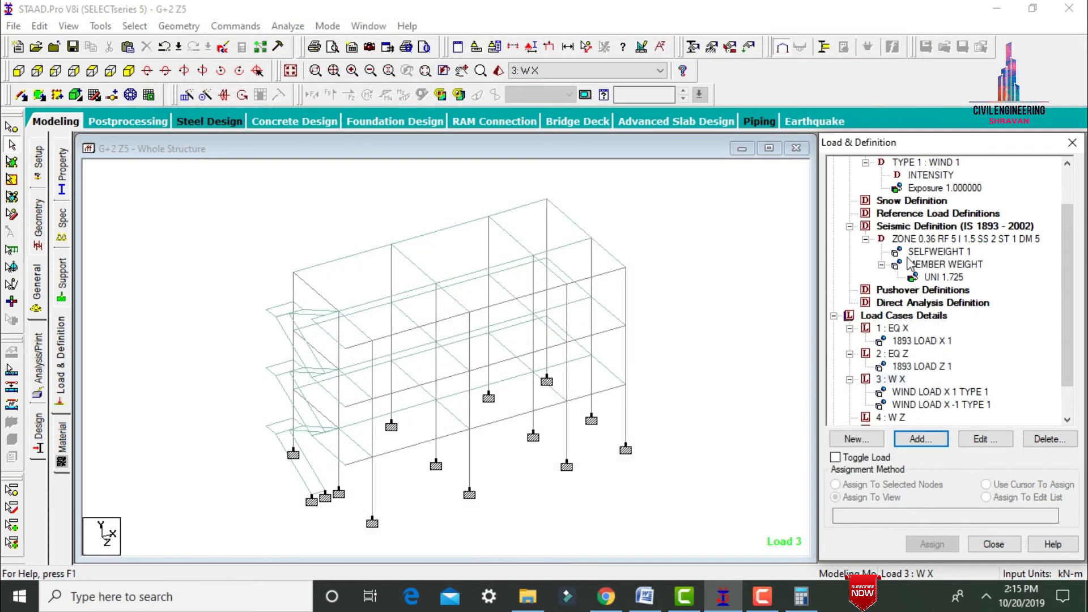
Add two type 1 wind loads on the Z windward face to load case 4, W Z, with factors 1 and -1.
{"action": "left_click", "coordinate": [893, 420]}
{"action": "left_click", "coordinate": [910, 439]}
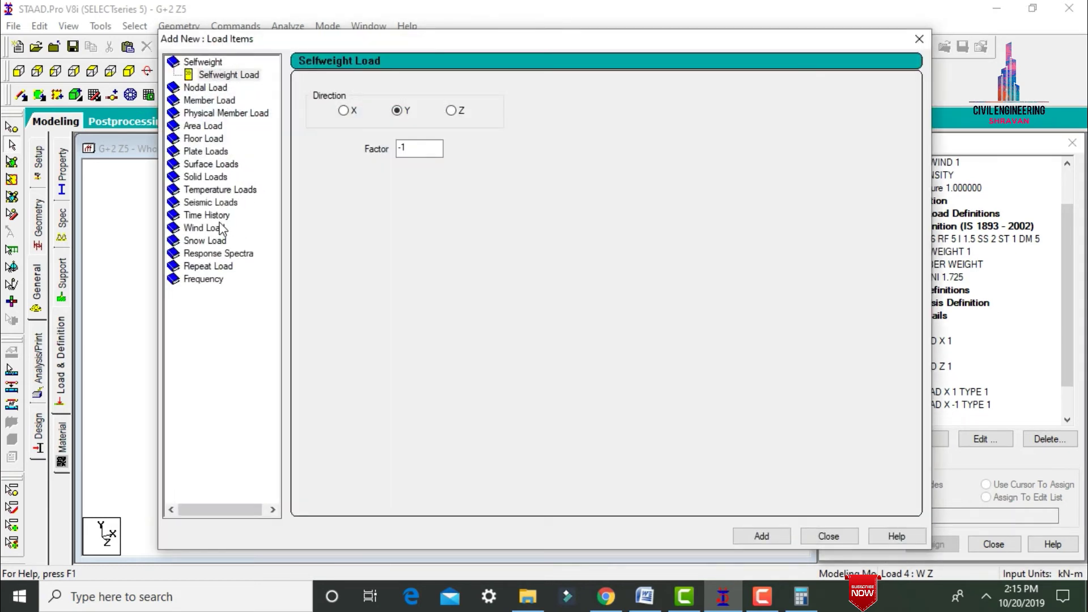
{"action": "left_click", "coordinate": [220, 228]}
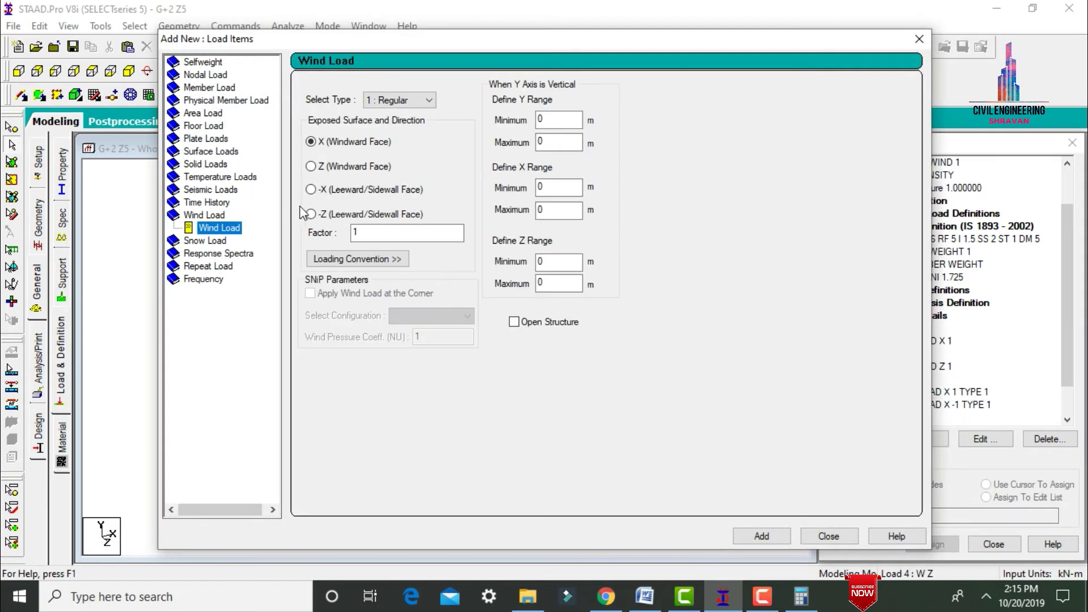
{"action": "left_click", "coordinate": [311, 167]}
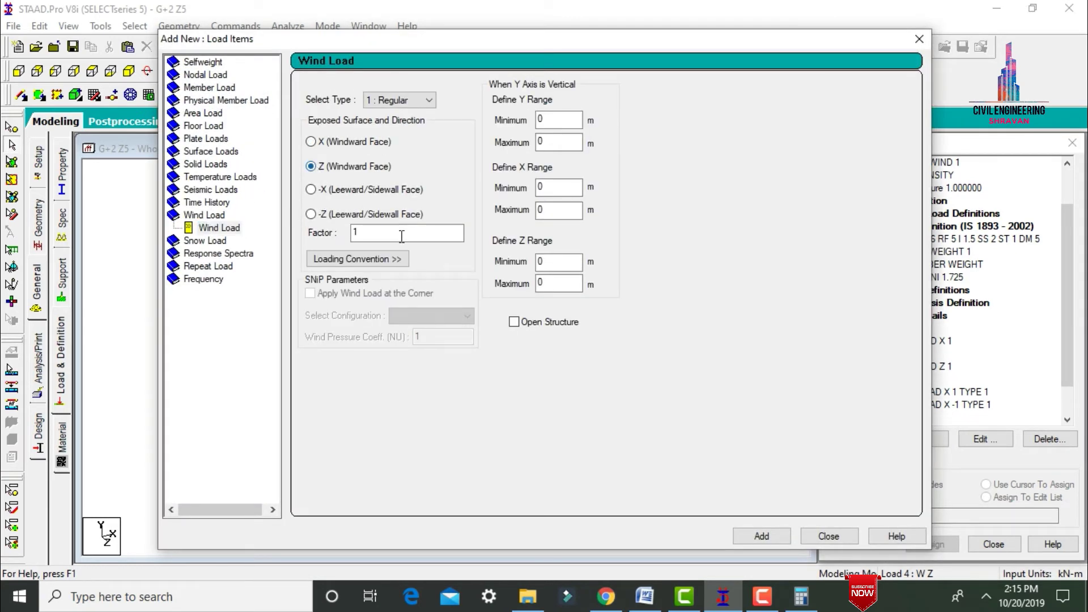
{"action": "left_click", "coordinate": [403, 238]}
{"action": "left_click", "coordinate": [746, 537]}
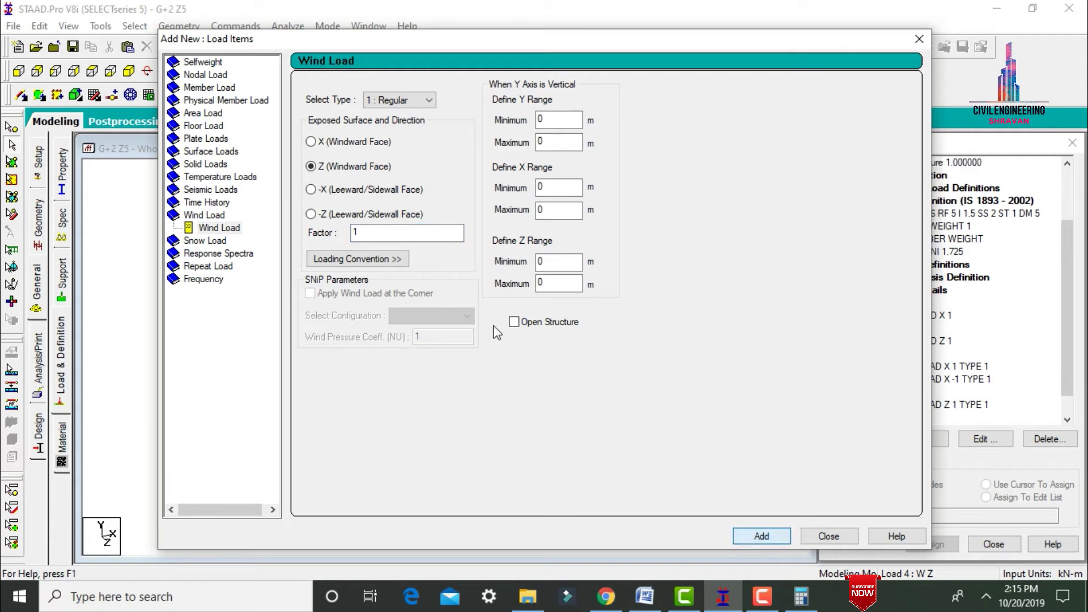
{"action": "double_click", "coordinate": [383, 233]}
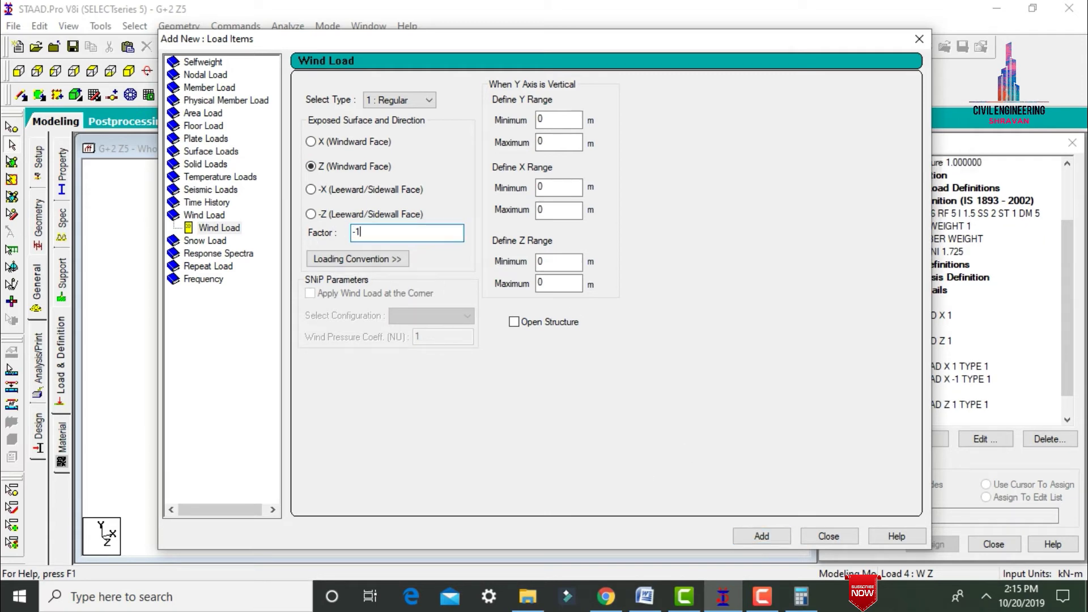
{"action": "key", "text": "Return"}
{"action": "left_click", "coordinate": [844, 539]}
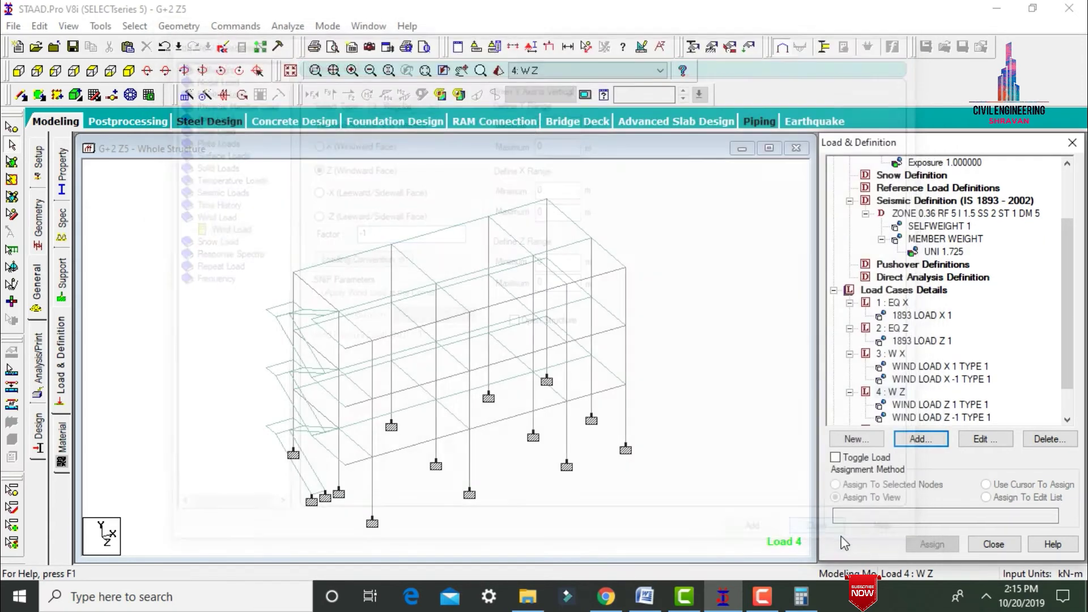
Add a selfweight load in the Y direction with factor -1 to load case 5, dl.
{"action": "left_click", "coordinate": [886, 391]}
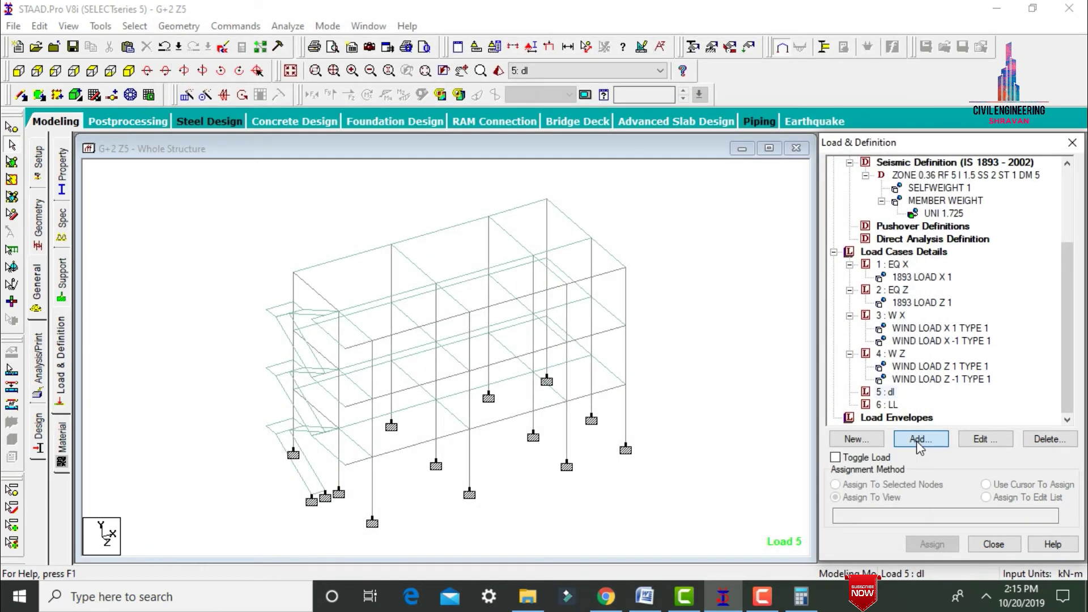
{"action": "left_click", "coordinate": [919, 445]}
{"action": "left_click", "coordinate": [753, 529]}
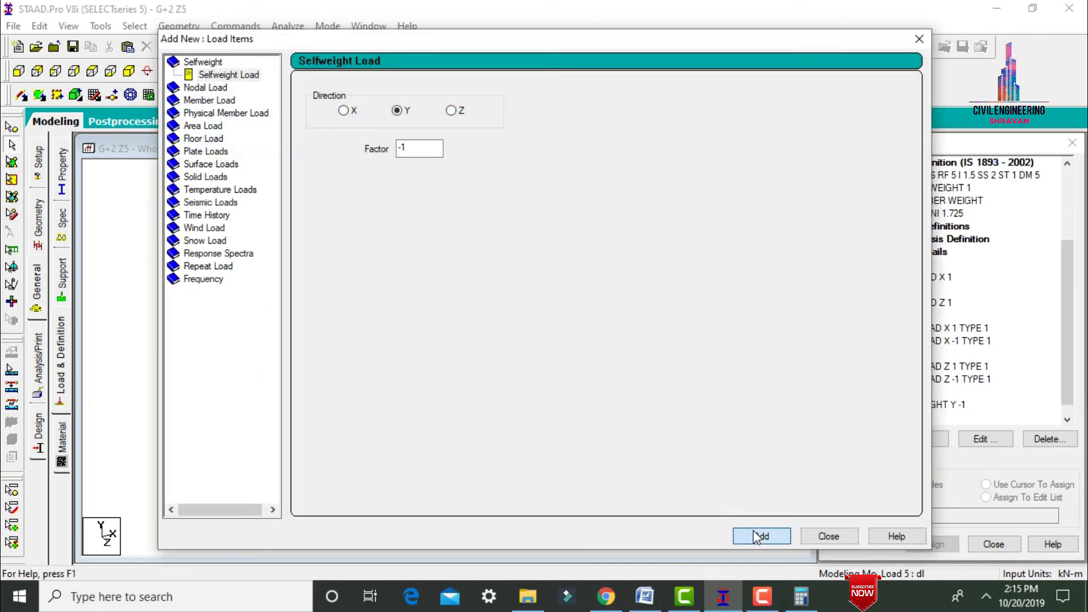
{"action": "left_click", "coordinate": [809, 538]}
Start a floor load item for load case 6, LL, and check the live load in the Data document in Microsoft Word.
{"action": "left_click", "coordinate": [891, 418]}
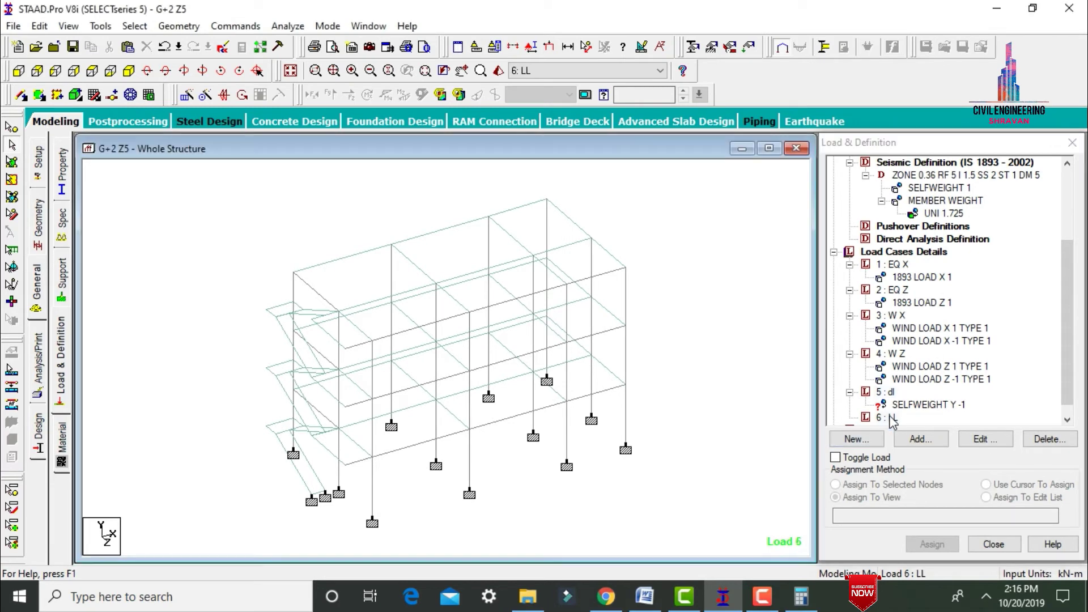
{"action": "left_click", "coordinate": [922, 439]}
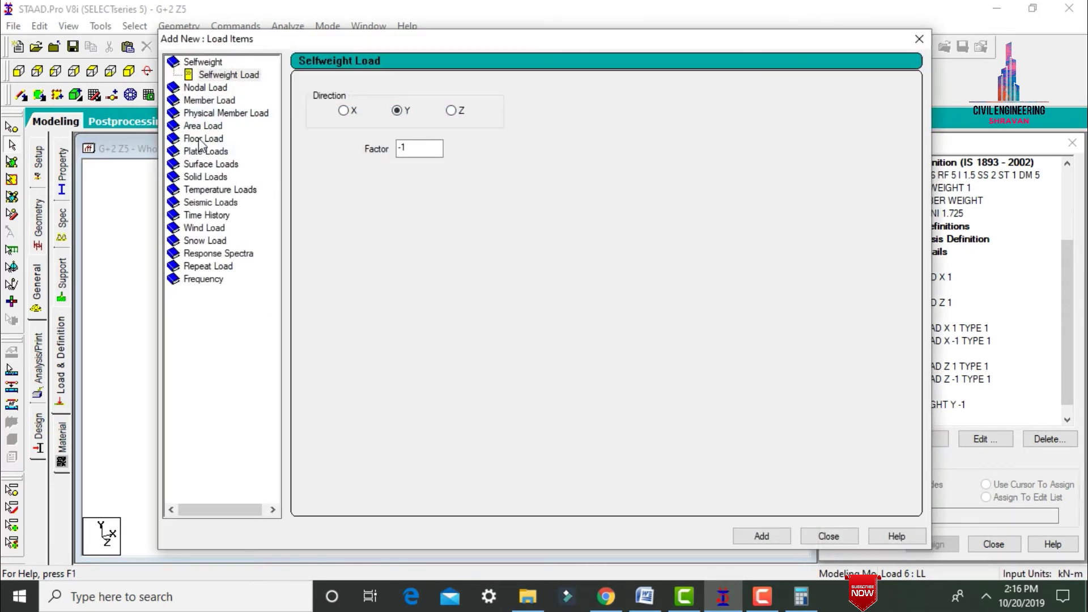
{"action": "left_click", "coordinate": [201, 140]}
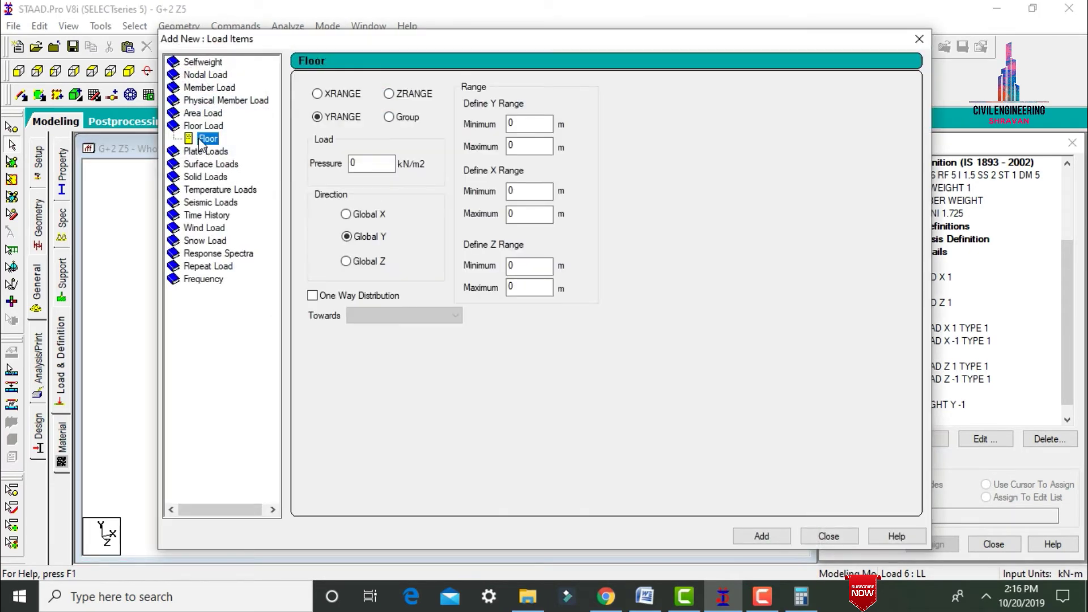
{"action": "left_click", "coordinate": [382, 162]}
{"action": "left_click", "coordinate": [382, 163]}
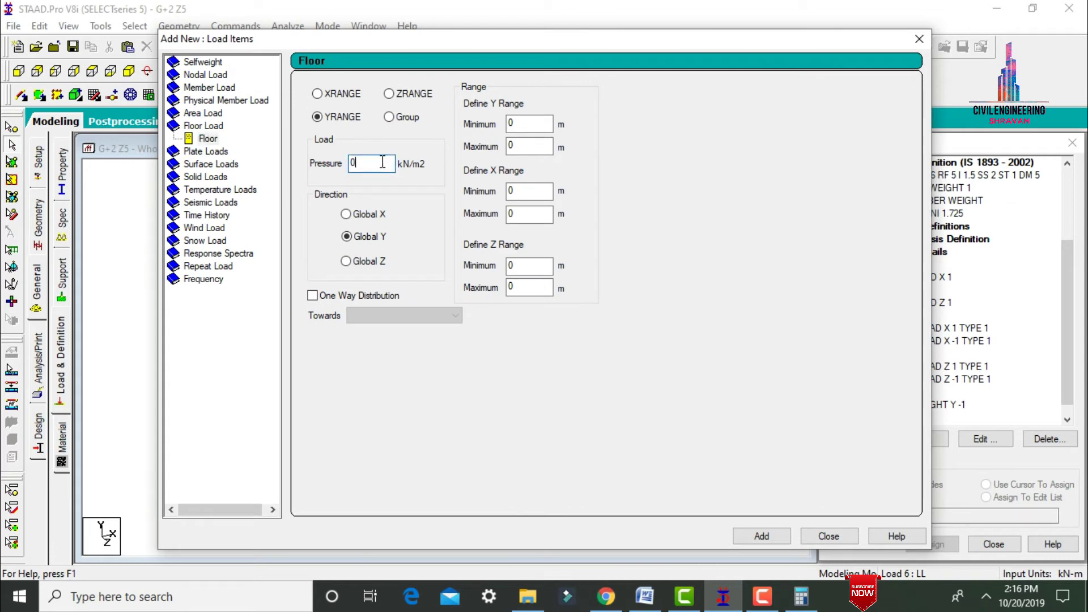
{"action": "left_click", "coordinate": [645, 596]}
{"action": "left_click", "coordinate": [646, 597]}
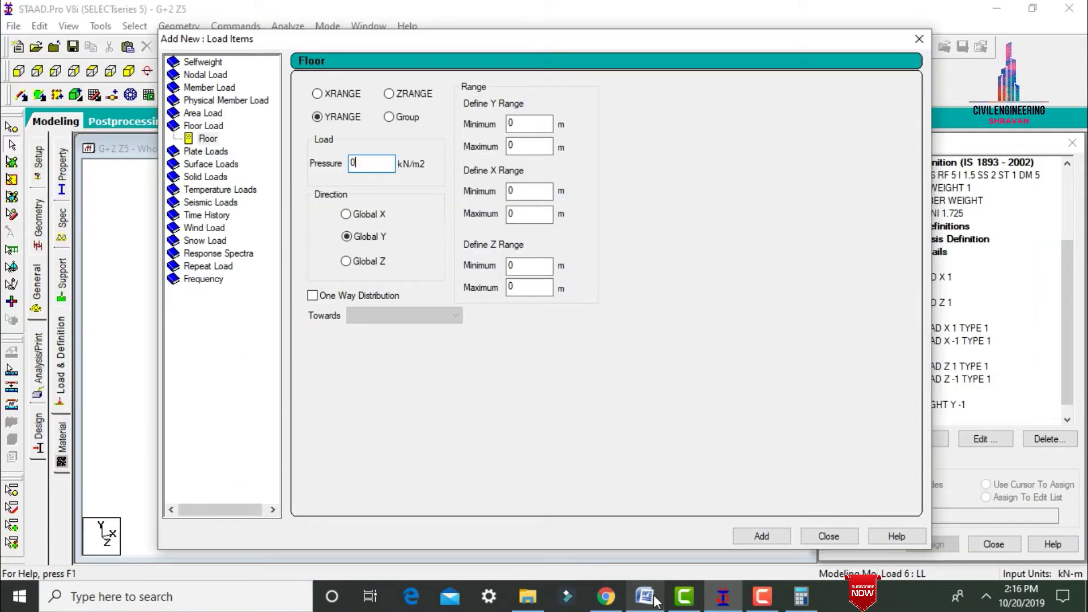
{"action": "left_click", "coordinate": [652, 598]}
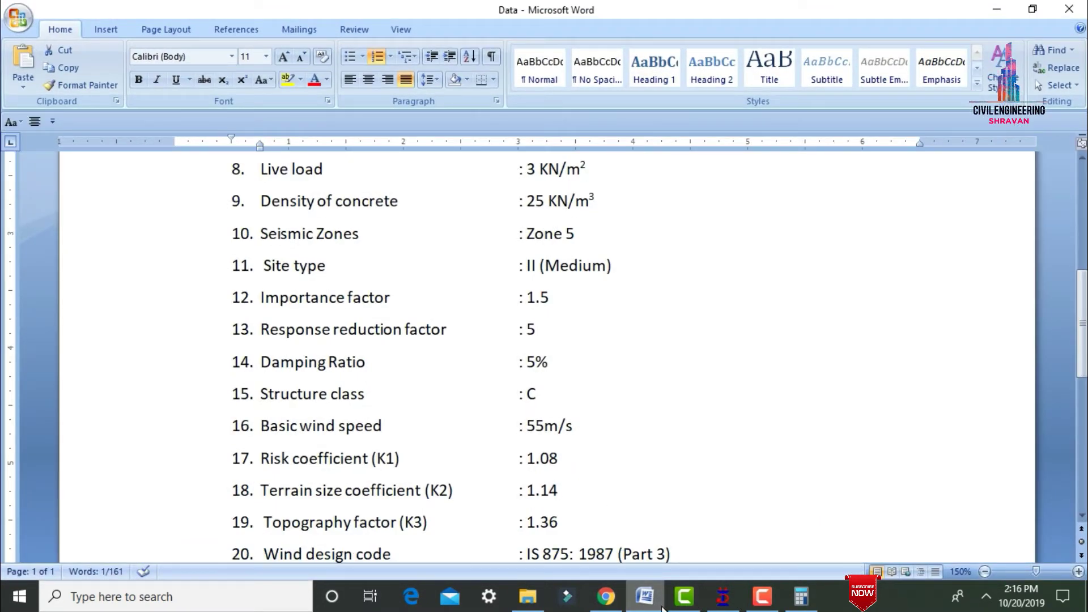
{"action": "left_click", "coordinate": [645, 596]}
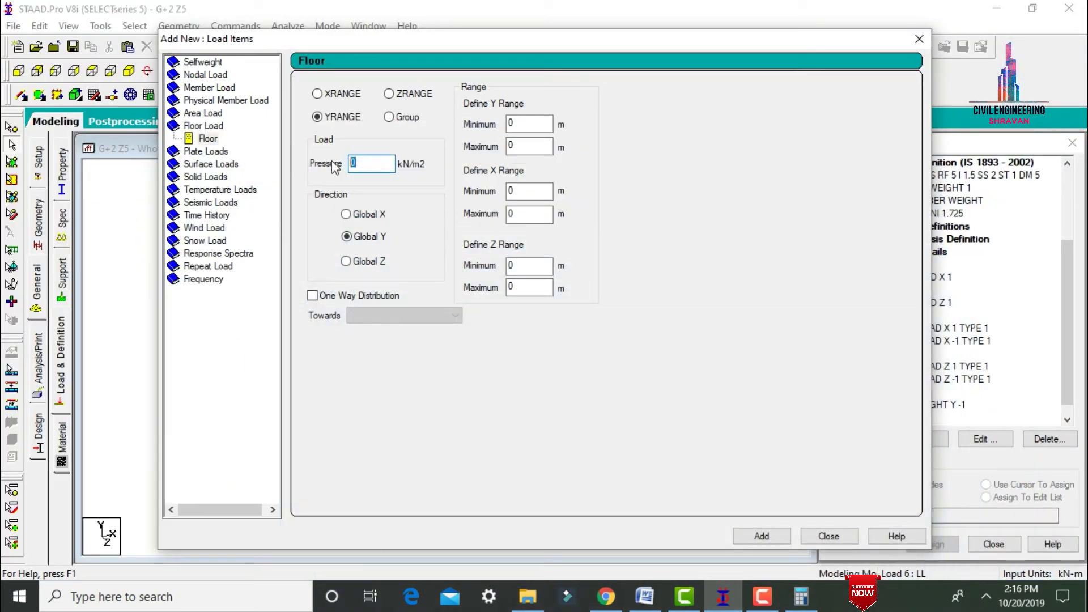
Add the Global Y floor load with a pressure of -3 kN/m2 over the Y range from 3 to 9 m.
{"action": "double_click", "coordinate": [516, 123]}
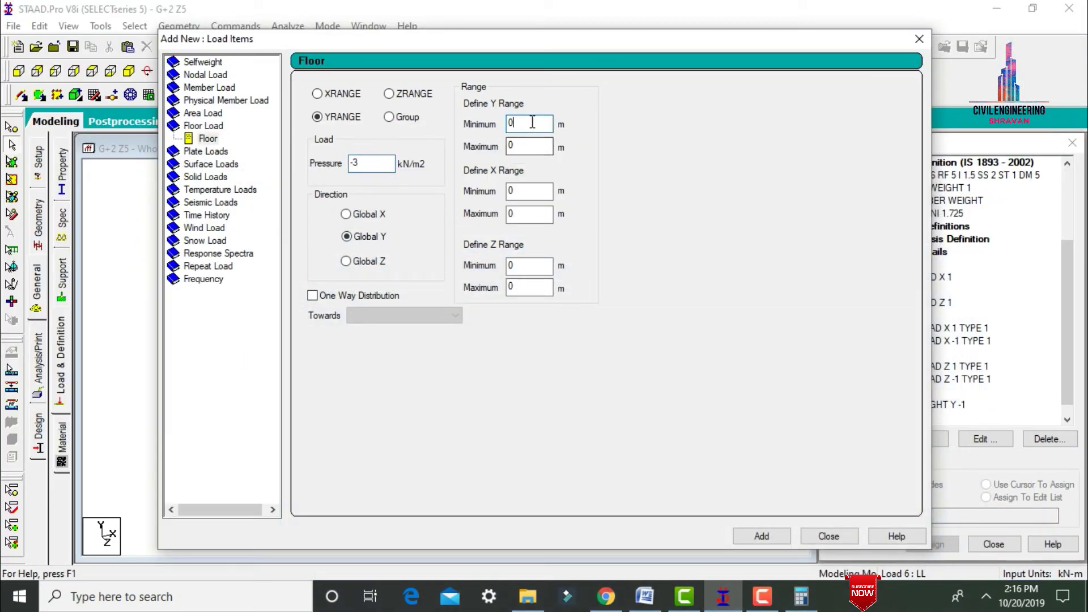
{"action": "type", "text": "3"}
{"action": "key", "text": "Tab"}
{"action": "type", "text": "9"}
{"action": "left_click", "coordinate": [763, 536]}
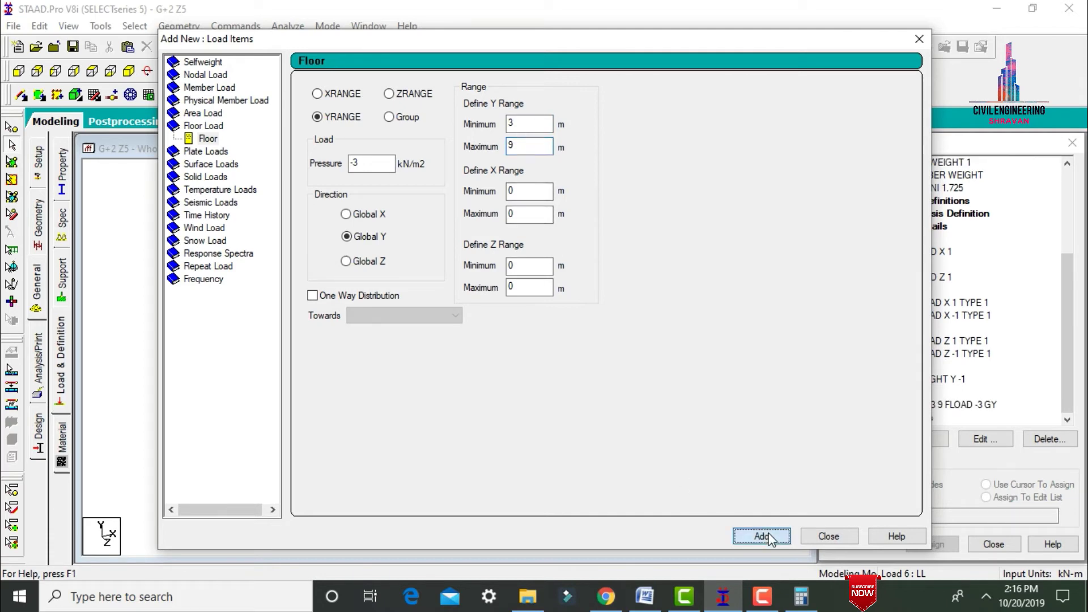
{"action": "left_click", "coordinate": [829, 536]}
Assign the selfweight load of load case 5, dl, to the whole structure in view.
{"action": "left_click", "coordinate": [918, 378]}
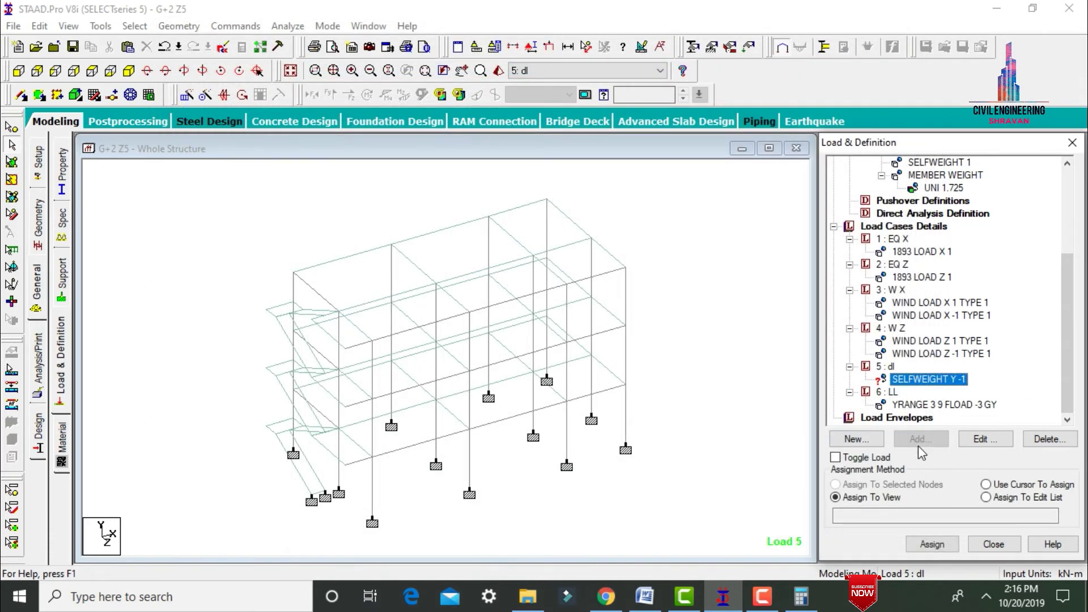
{"action": "left_click", "coordinate": [937, 544]}
{"action": "key", "text": "Return"}
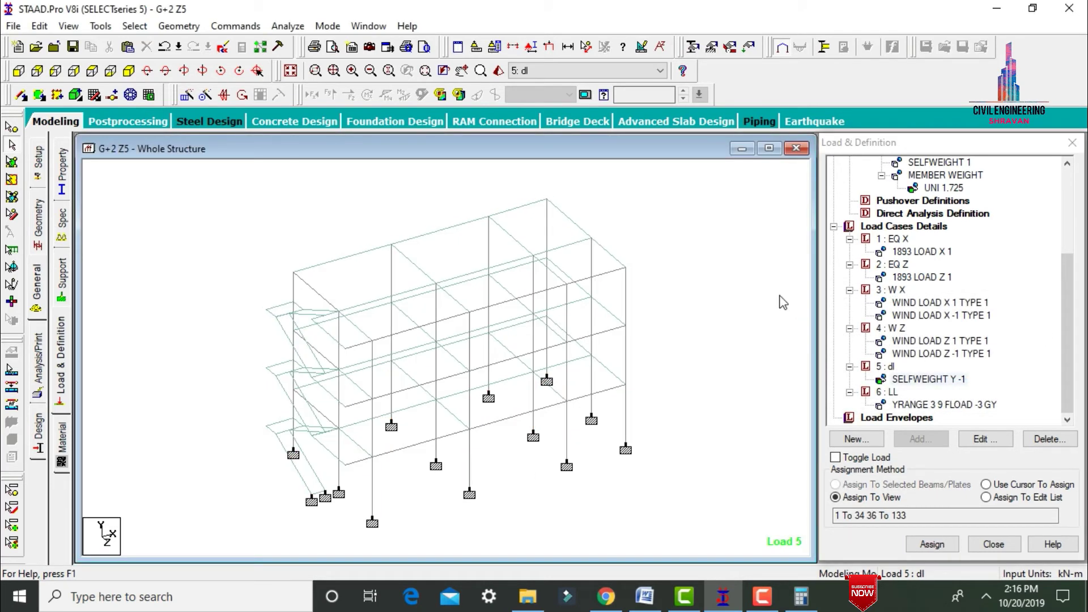
Generate automatic load combinations from the Indian Code for the Genral_Structures category and add them all to the load cases.
{"action": "left_click", "coordinate": [888, 226]}
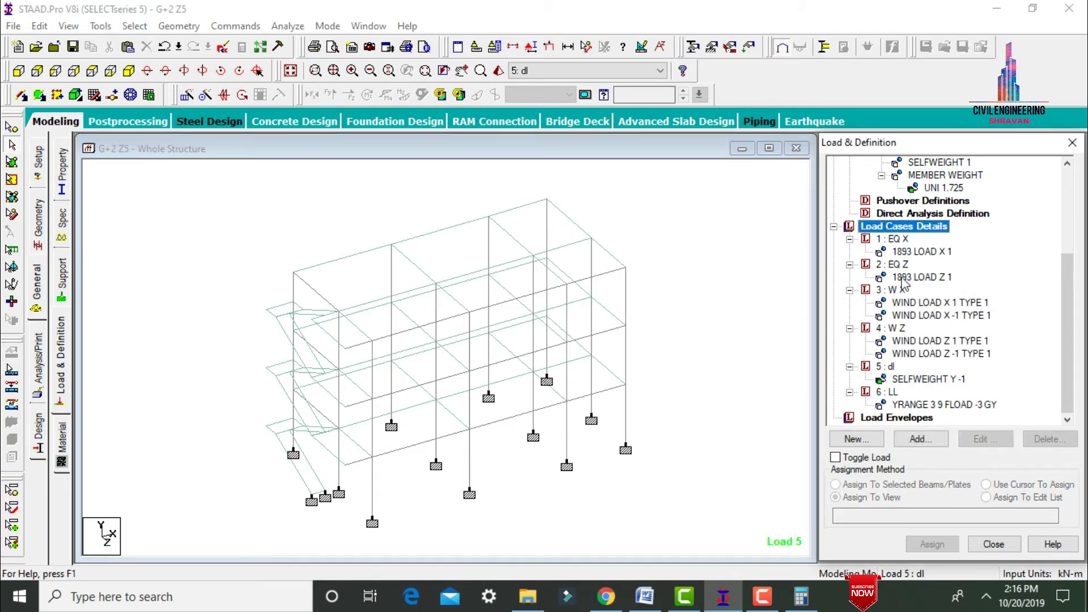
{"action": "left_click", "coordinate": [920, 439]}
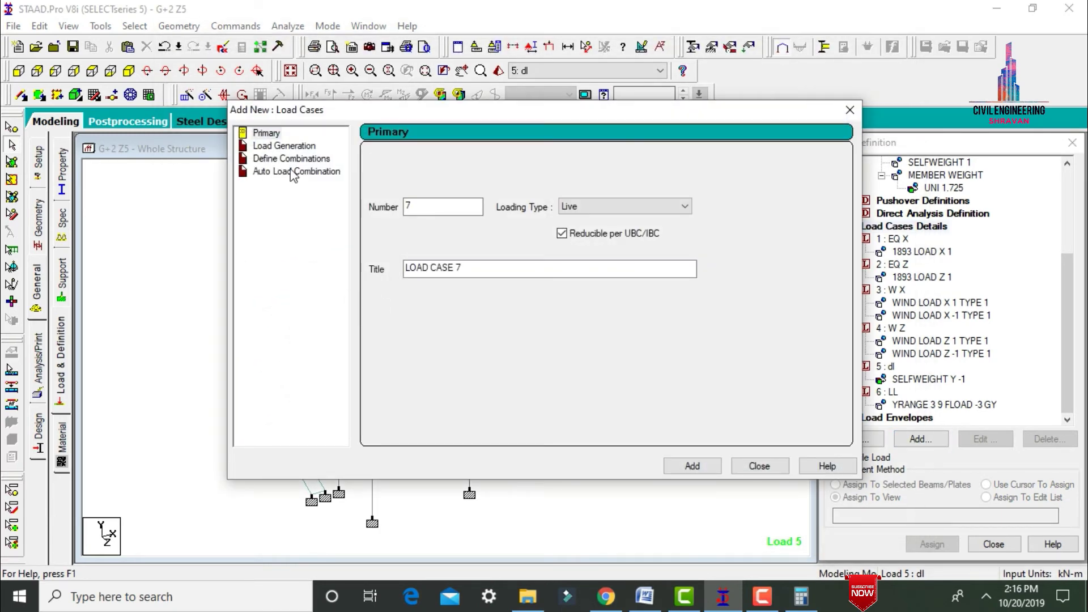
{"action": "left_click", "coordinate": [294, 172]}
{"action": "left_click", "coordinate": [539, 165]}
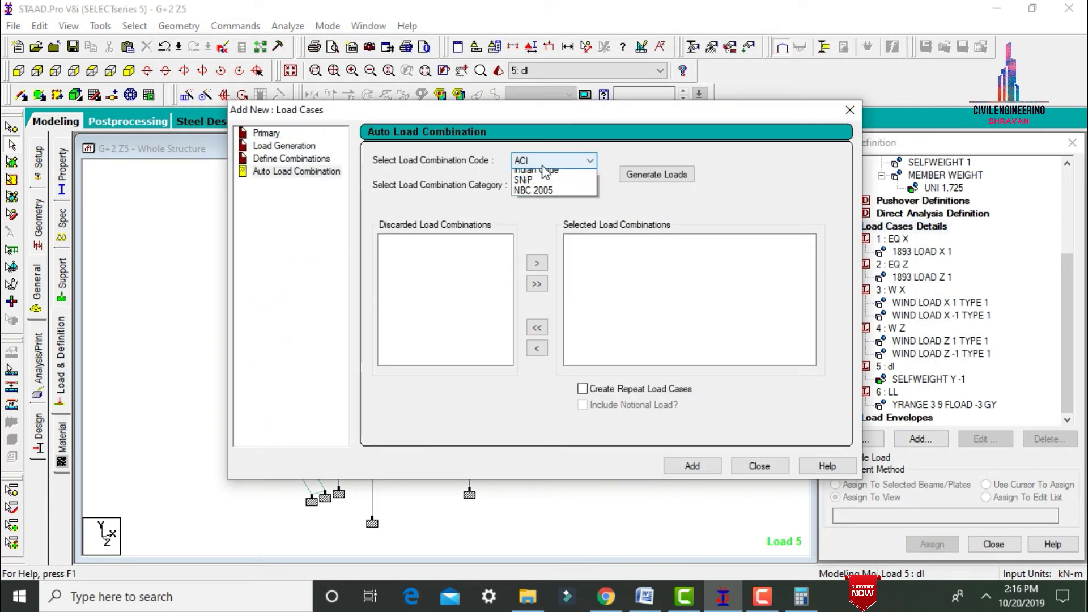
{"action": "left_click", "coordinate": [558, 239]}
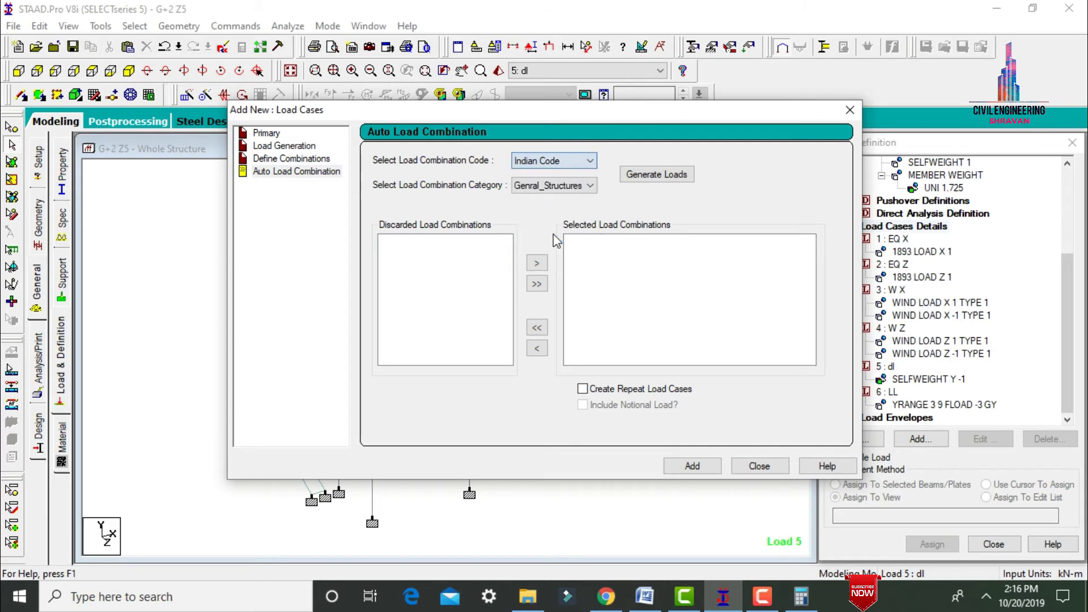
{"action": "left_click", "coordinate": [686, 176]}
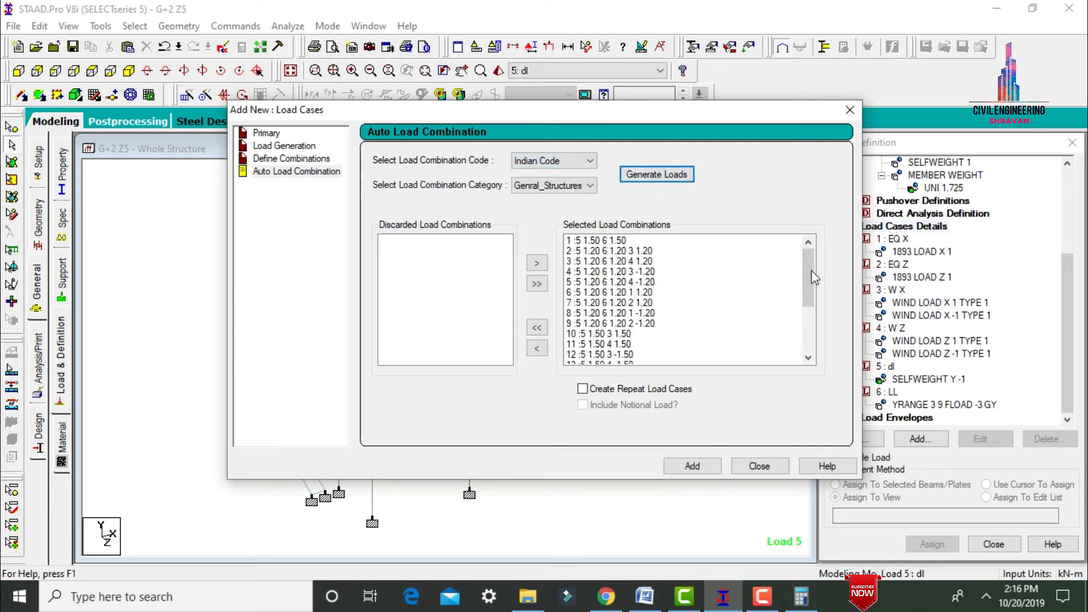
{"action": "left_click_drag", "start_coordinate": [808, 271], "coordinate": [816, 341]}
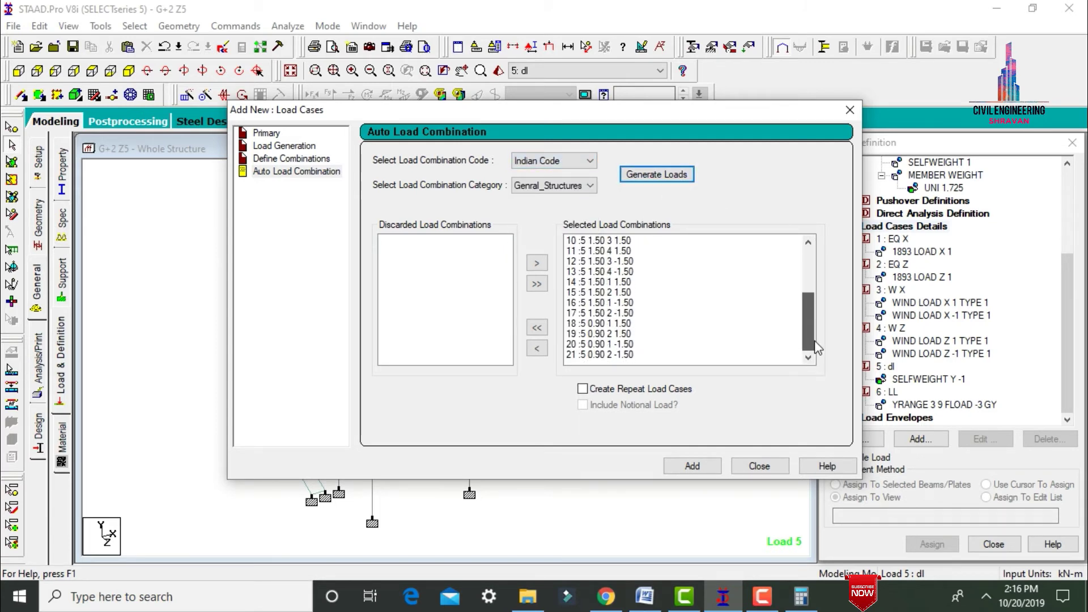
{"action": "left_click", "coordinate": [692, 464]}
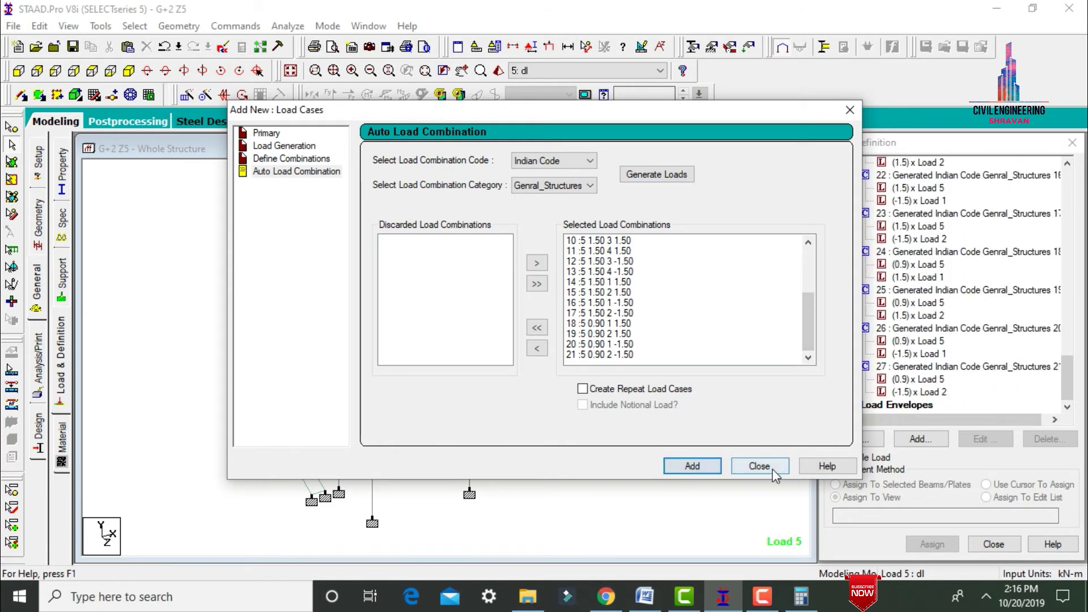
{"action": "left_click", "coordinate": [785, 470]}
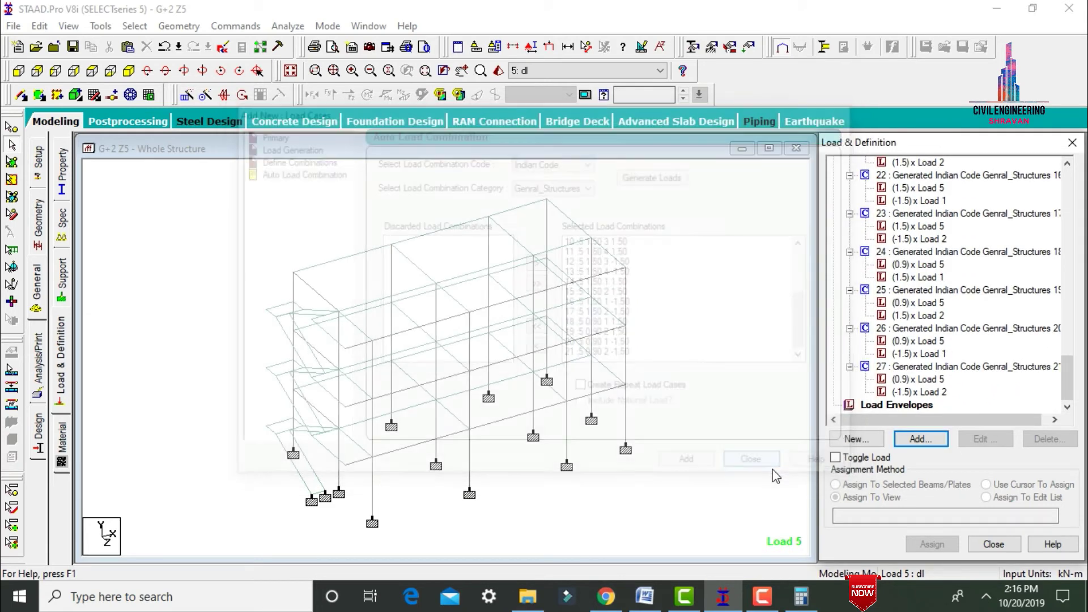
Add a Perform Analysis command with the No Print option.
{"action": "left_click", "coordinate": [37, 377]}
{"action": "left_click", "coordinate": [504, 475]}
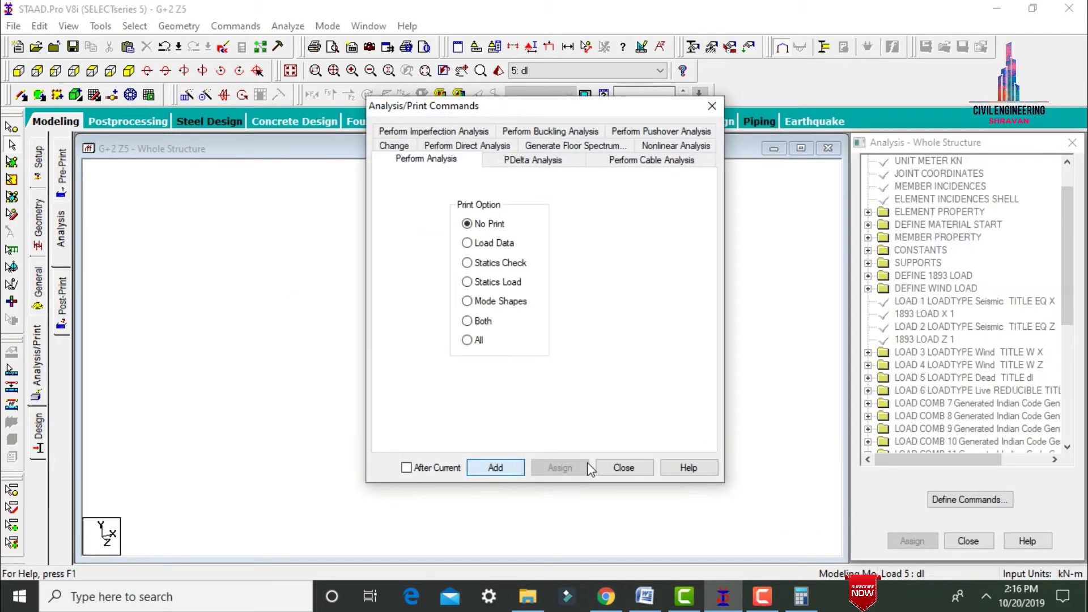
{"action": "left_click", "coordinate": [623, 468]}
Run the analysis of the structure and go to post-processing mode with the results loaded.
{"action": "left_click", "coordinate": [286, 26]}
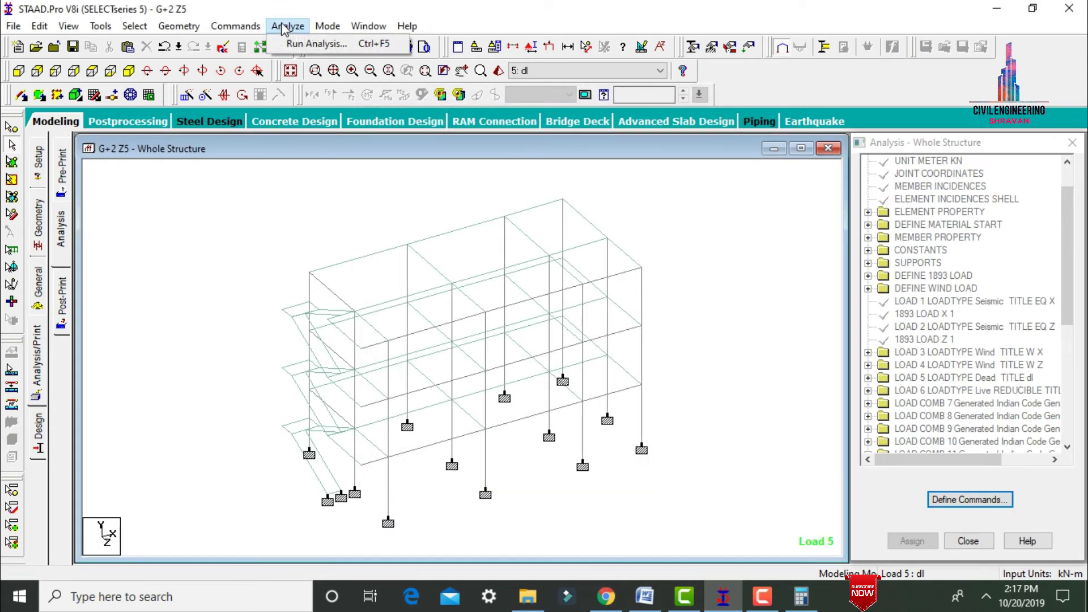
{"action": "left_click", "coordinate": [301, 40]}
{"action": "key", "text": "Return"}
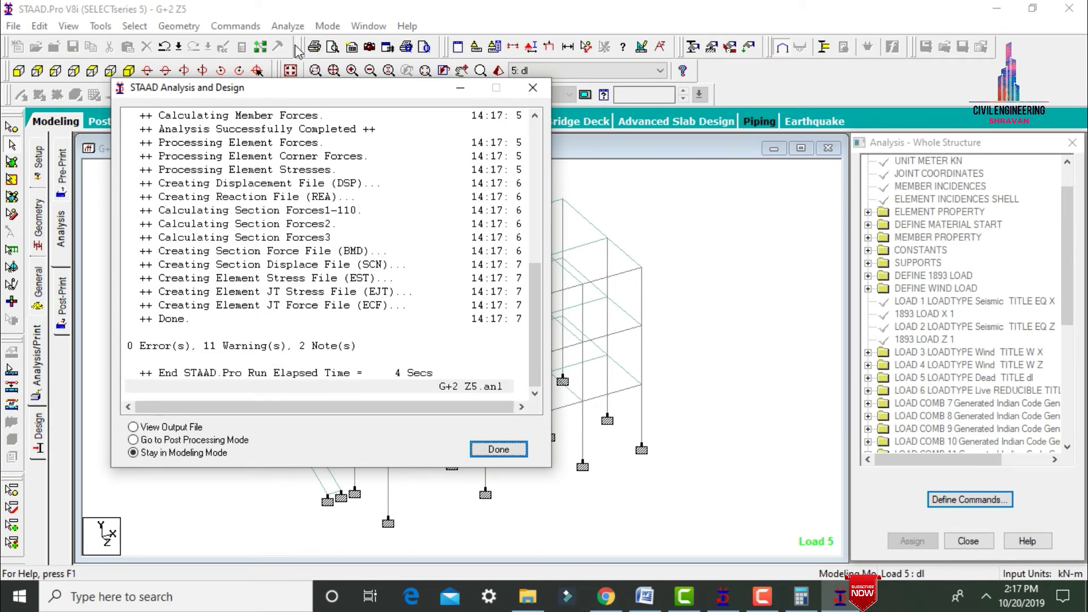
{"action": "left_click", "coordinate": [210, 442]}
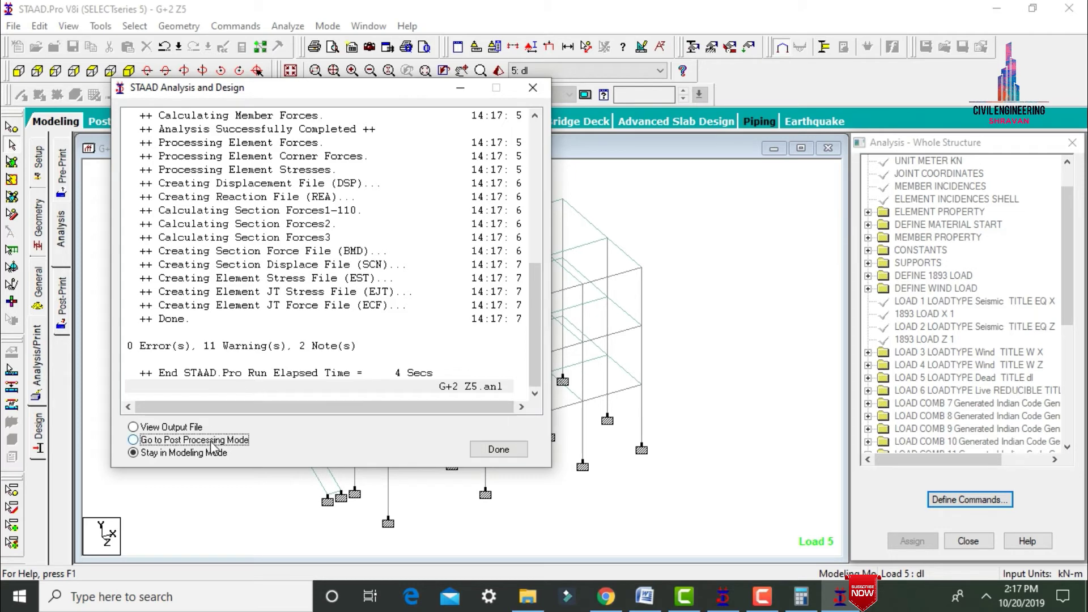
{"action": "left_click", "coordinate": [498, 451]}
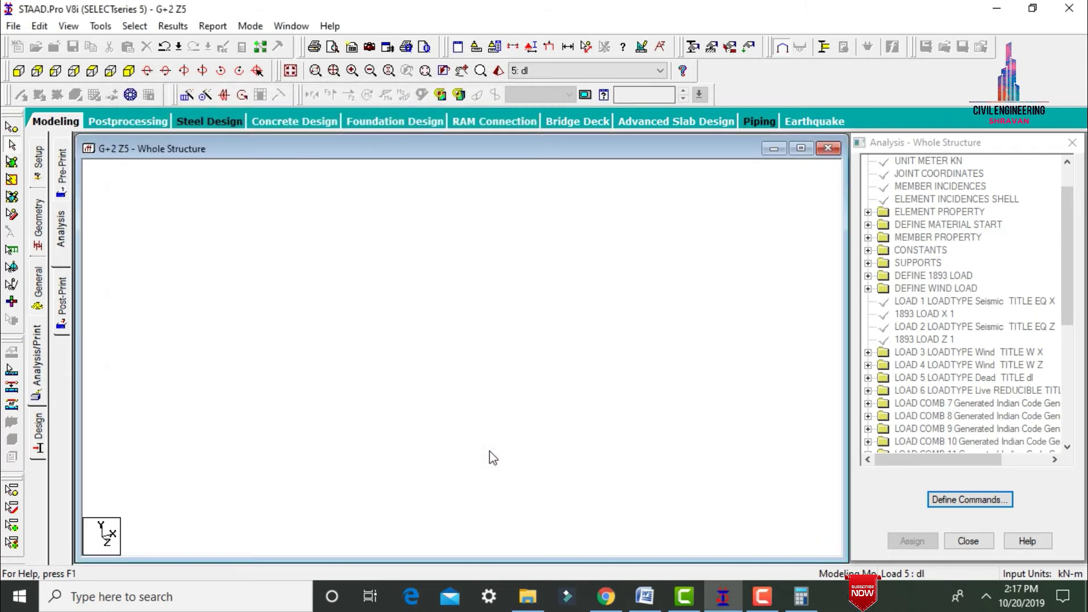
{"action": "left_click", "coordinate": [583, 421]}
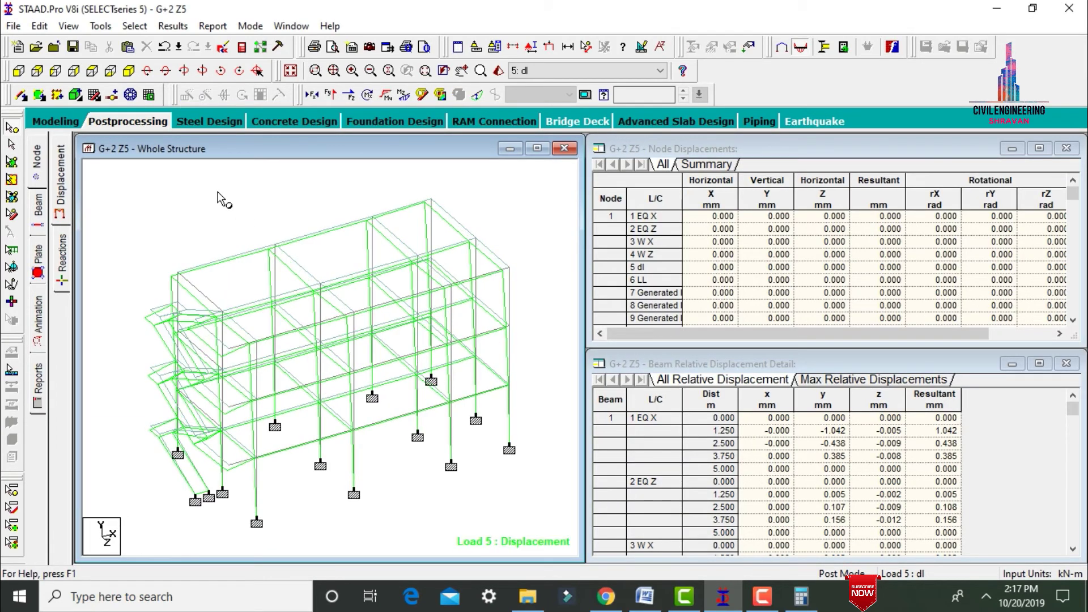
Examine the displacement diagrams of the structure for the primary load cases from 1: EQ X to 6: LL.
{"action": "left_click", "coordinate": [546, 72]}
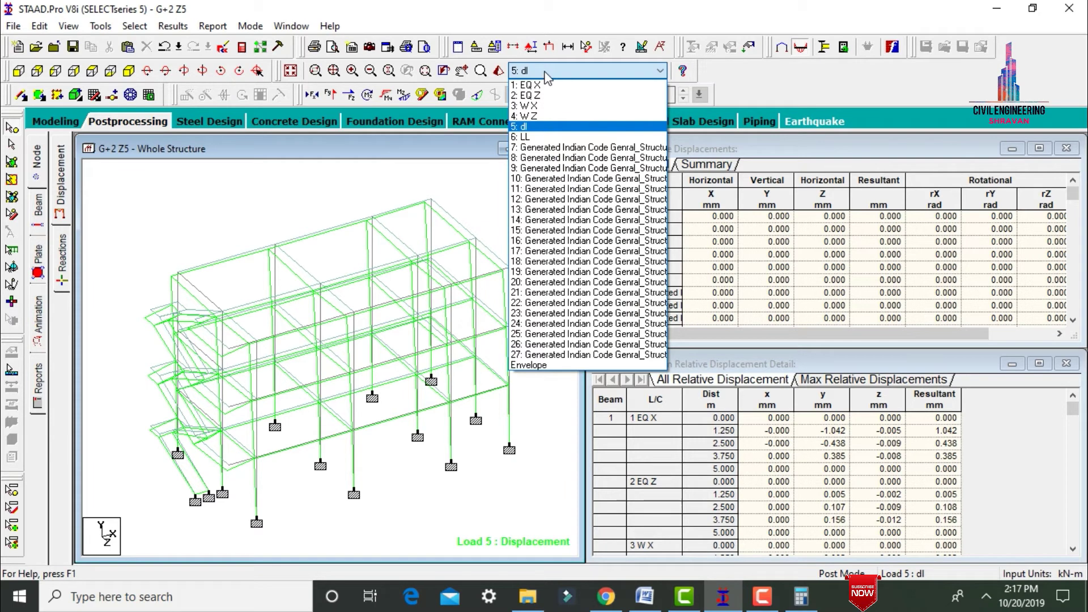
{"action": "key", "text": "Up"}
{"action": "key", "text": "Up"}
{"action": "key", "text": "Up"}
{"action": "key", "text": "Up"}
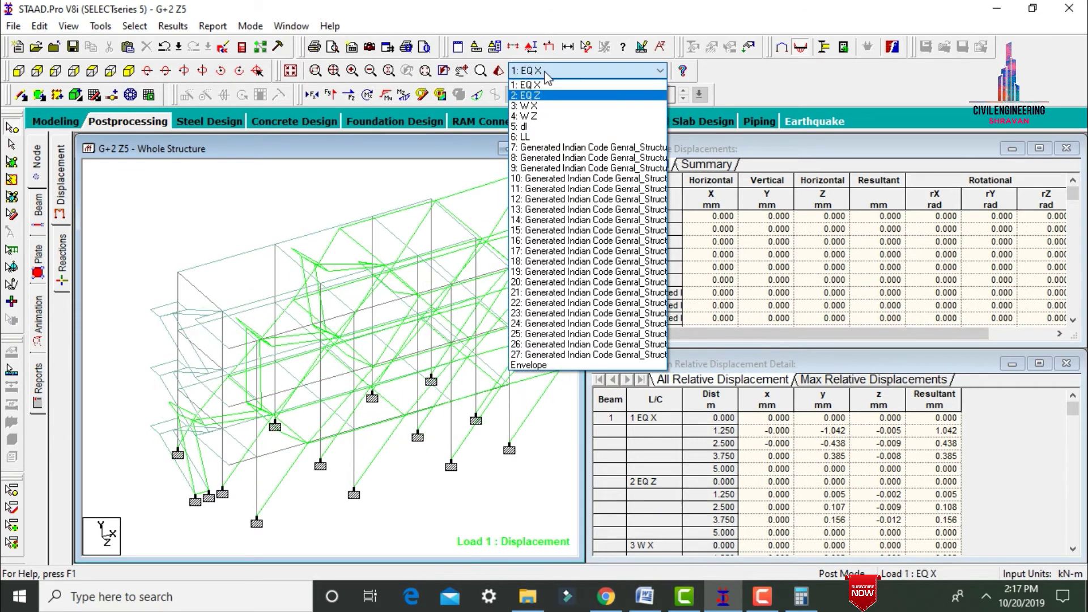
{"action": "key", "text": "Down"}
{"action": "key", "text": "Down"}
{"action": "key", "text": "Down"}
{"action": "key", "text": "Down"}
{"action": "key", "text": "Down"}
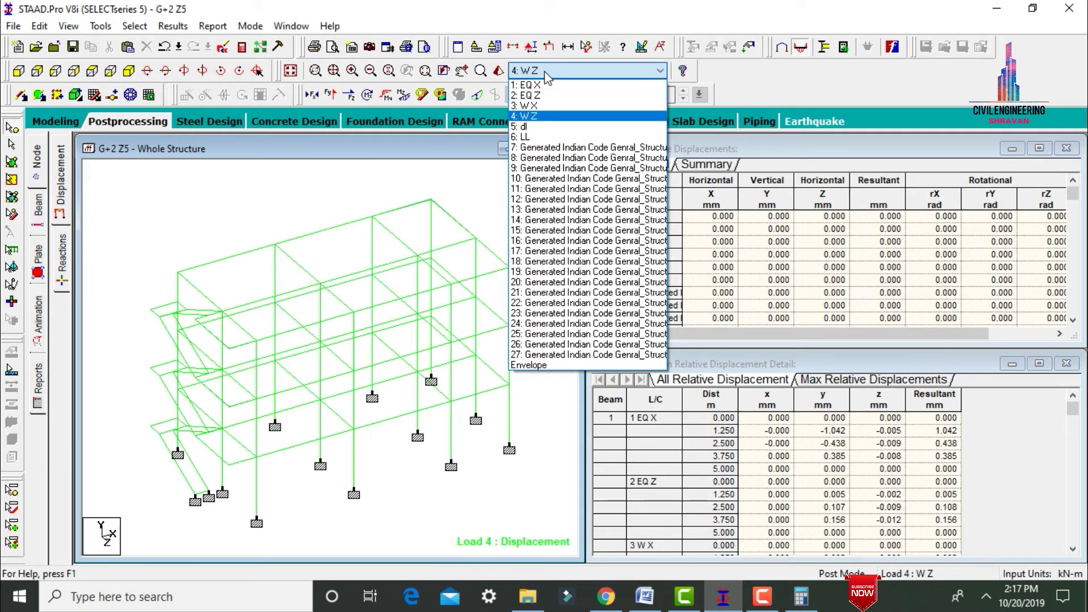
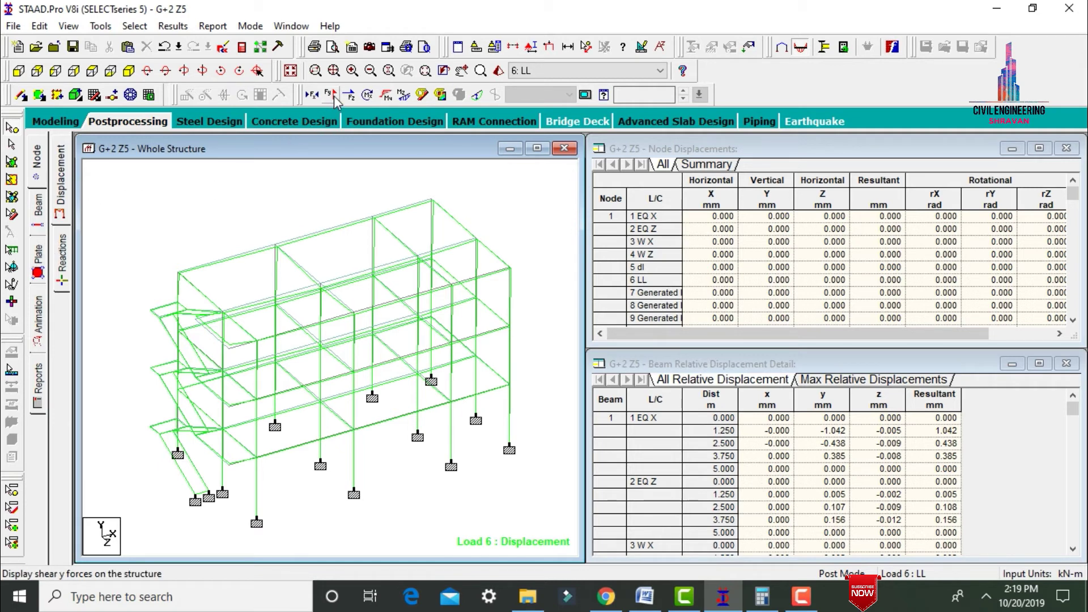
Display the Shear Y diagram on the whole structure for load case 6: LL and hide the displacement diagram.
{"action": "left_click", "coordinate": [351, 95]}
{"action": "left_click", "coordinate": [478, 95]}
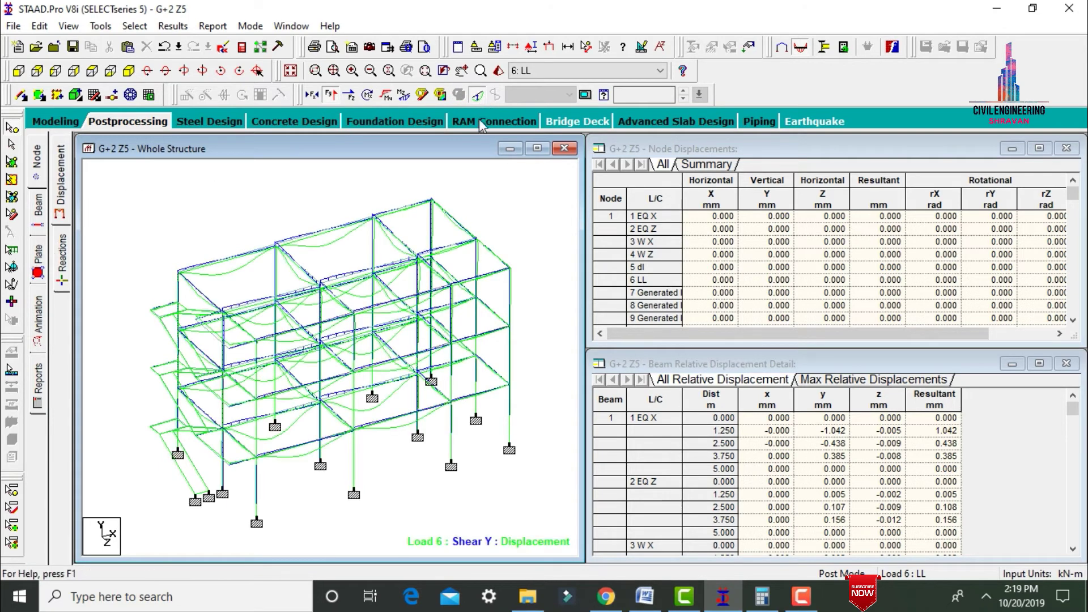
{"action": "left_click", "coordinate": [475, 97]}
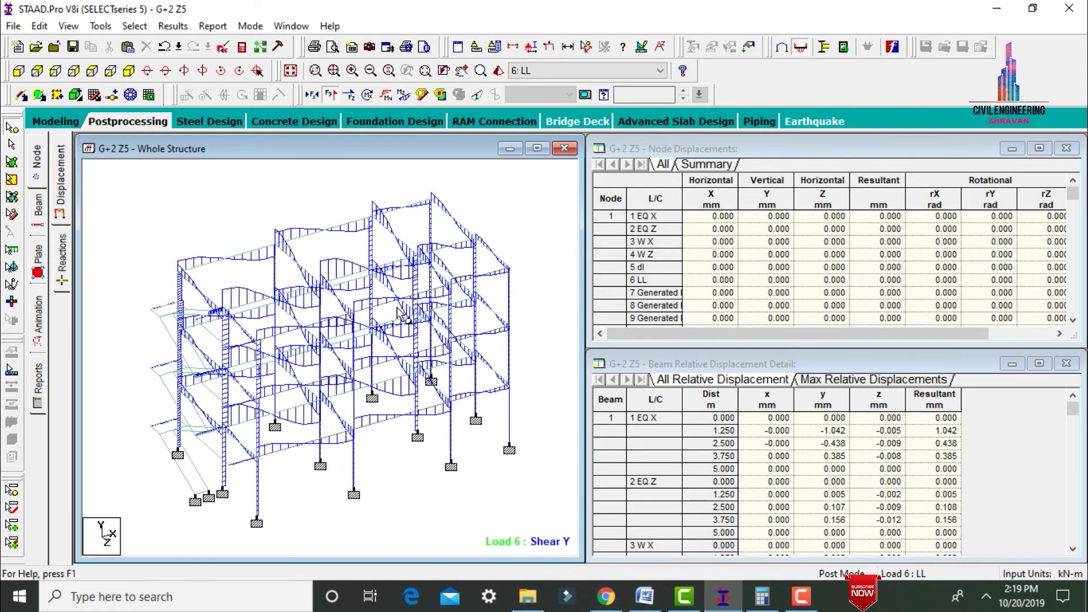
Examine the Shear Y diagrams for each primary load case from 1: EQ X through 6: LL.
{"action": "left_click", "coordinate": [547, 71]}
{"action": "left_click", "coordinate": [545, 84]}
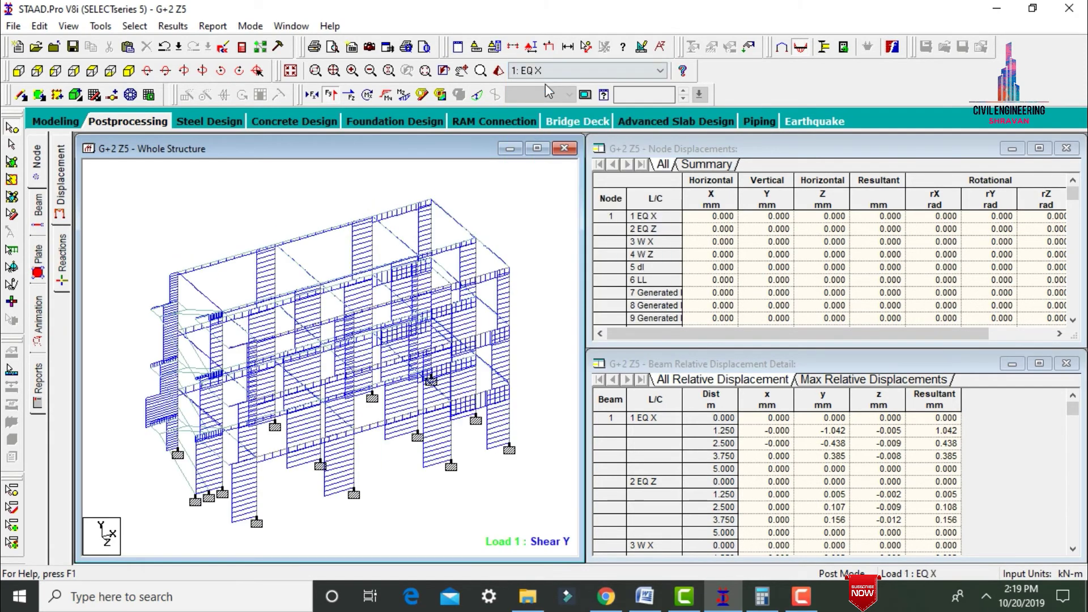
{"action": "key", "text": "Down"}
{"action": "key", "text": "Down"}
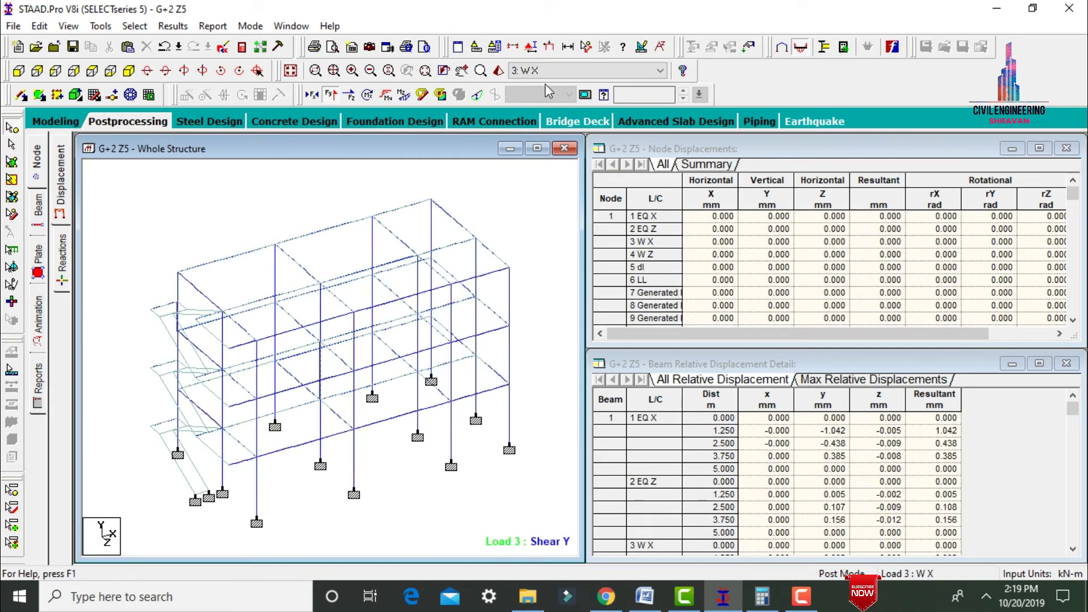
{"action": "key", "text": "Down"}
{"action": "key", "text": "Down"}
{"action": "key", "text": "Down"}
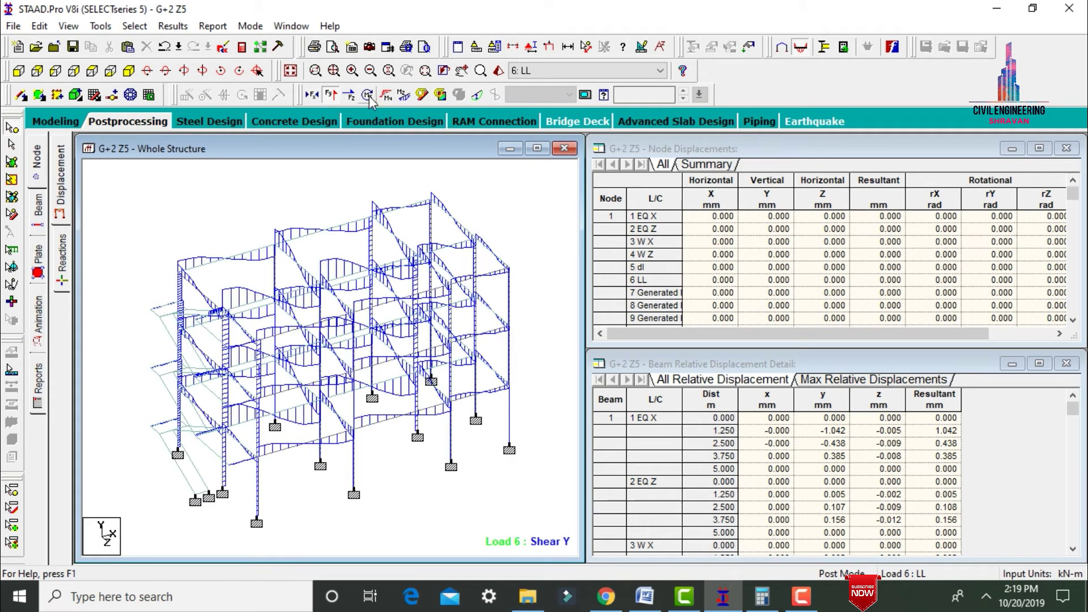
Replace the Shear Y diagram with Bending Z and view it for load case 5: dl.
{"action": "left_click", "coordinate": [331, 95]}
{"action": "left_click", "coordinate": [403, 94]}
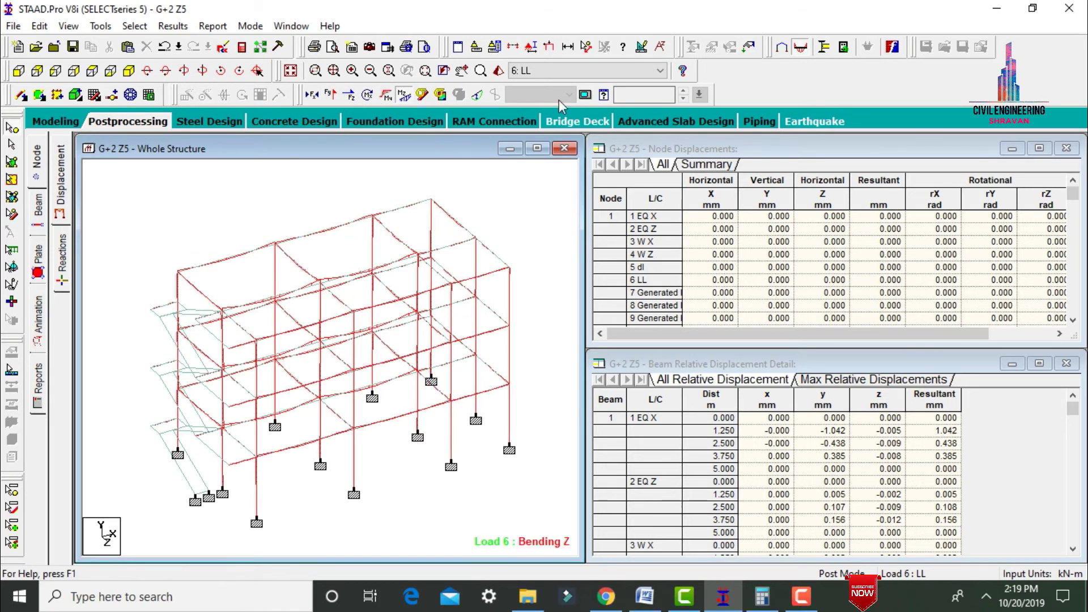
{"action": "left_click", "coordinate": [575, 70]}
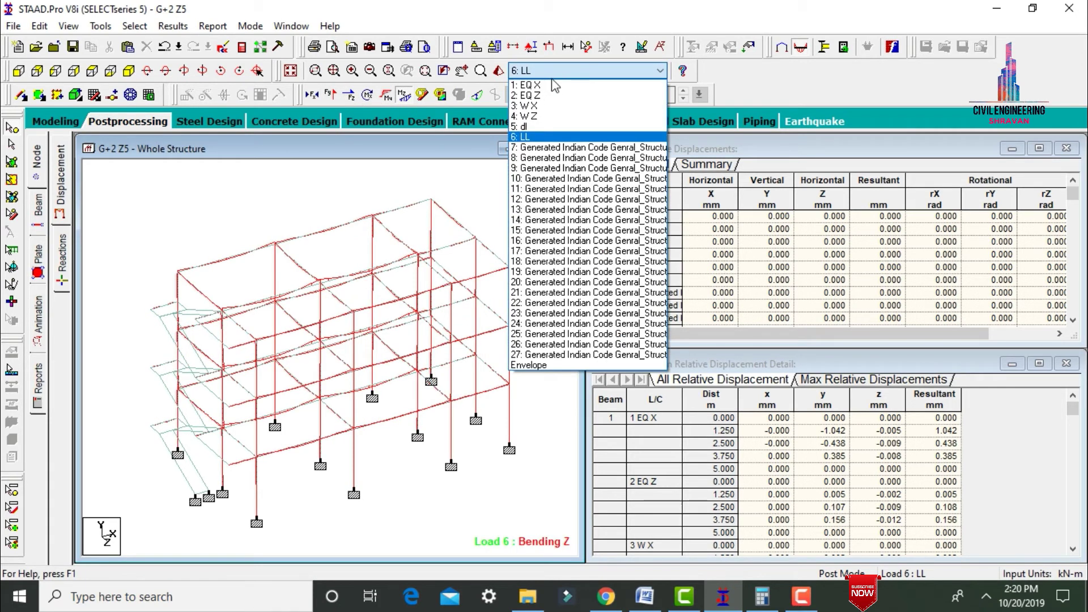
{"action": "left_click", "coordinate": [533, 126]}
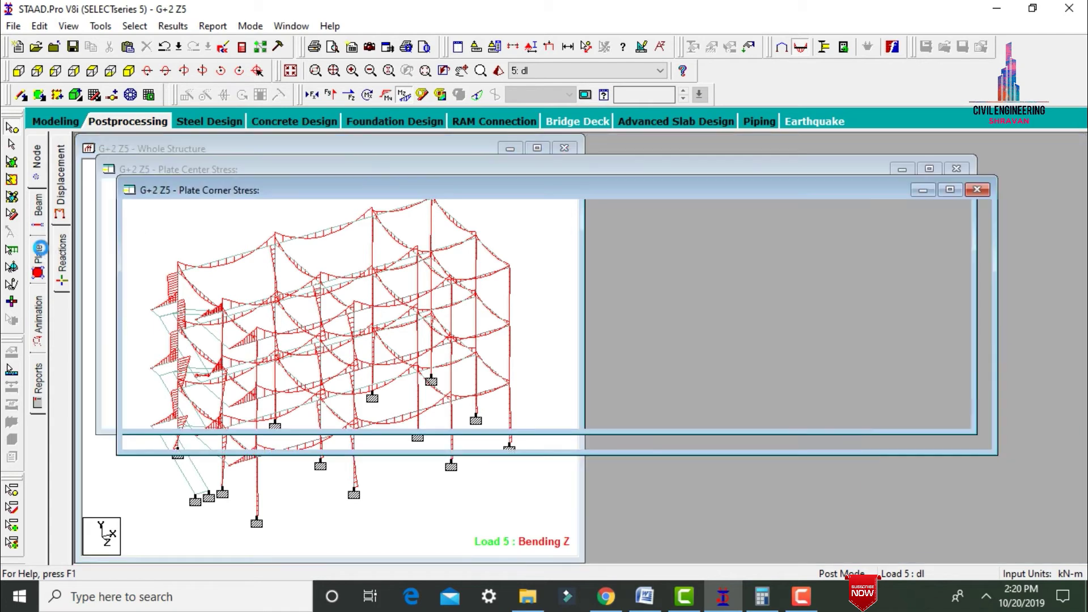
Show the plate stress contour for load case 5: dl with the Max Absolute stress type and Normal Fill.
{"action": "left_click", "coordinate": [39, 256]}
{"action": "left_click", "coordinate": [464, 138]}
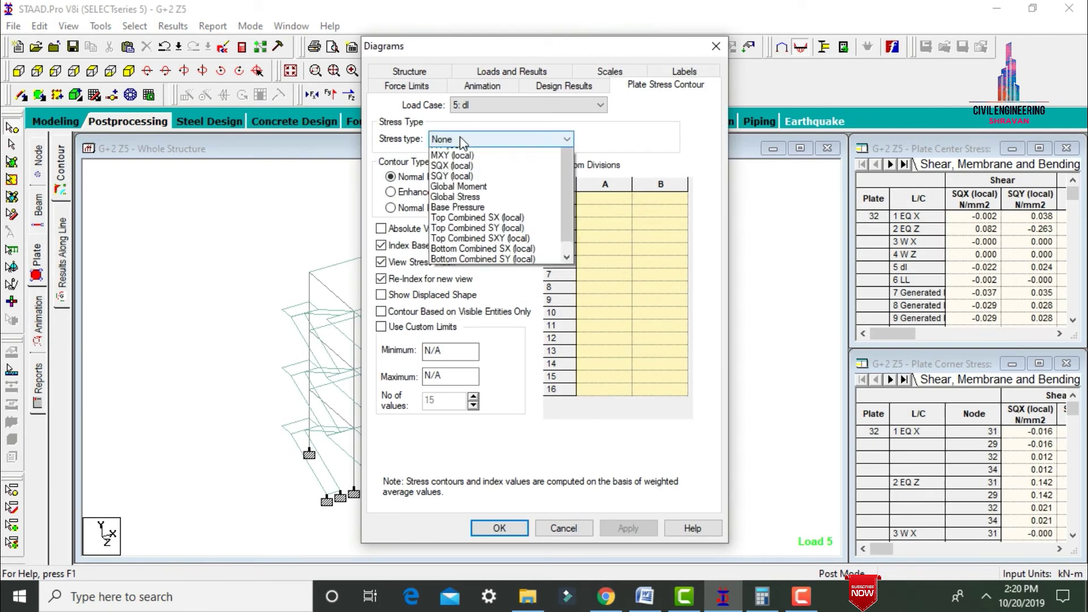
{"action": "left_click", "coordinate": [453, 151]}
{"action": "left_click", "coordinate": [627, 527]}
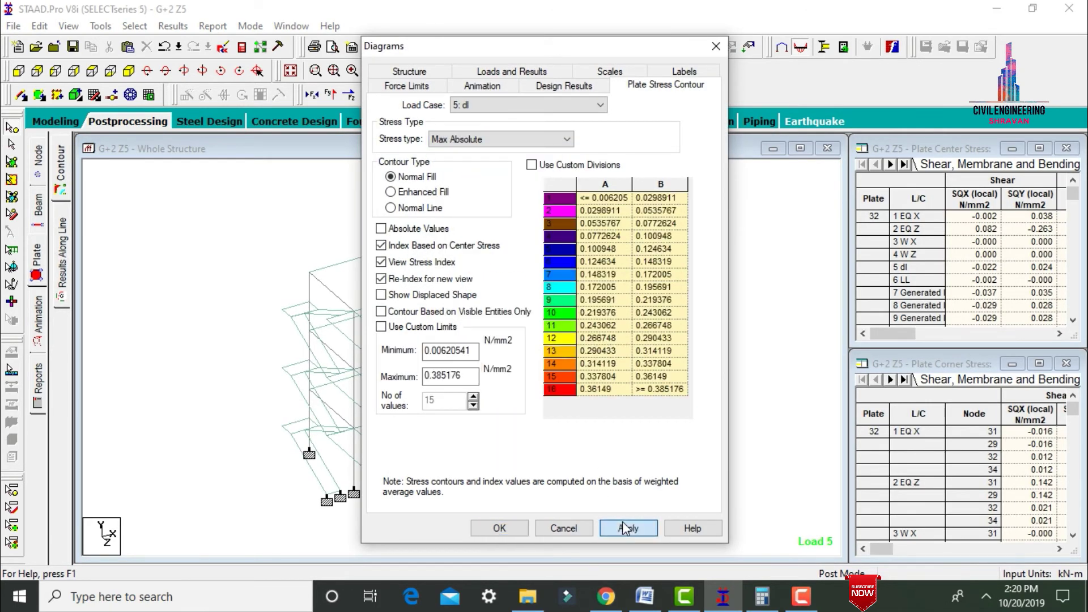
{"action": "left_click", "coordinate": [563, 527]}
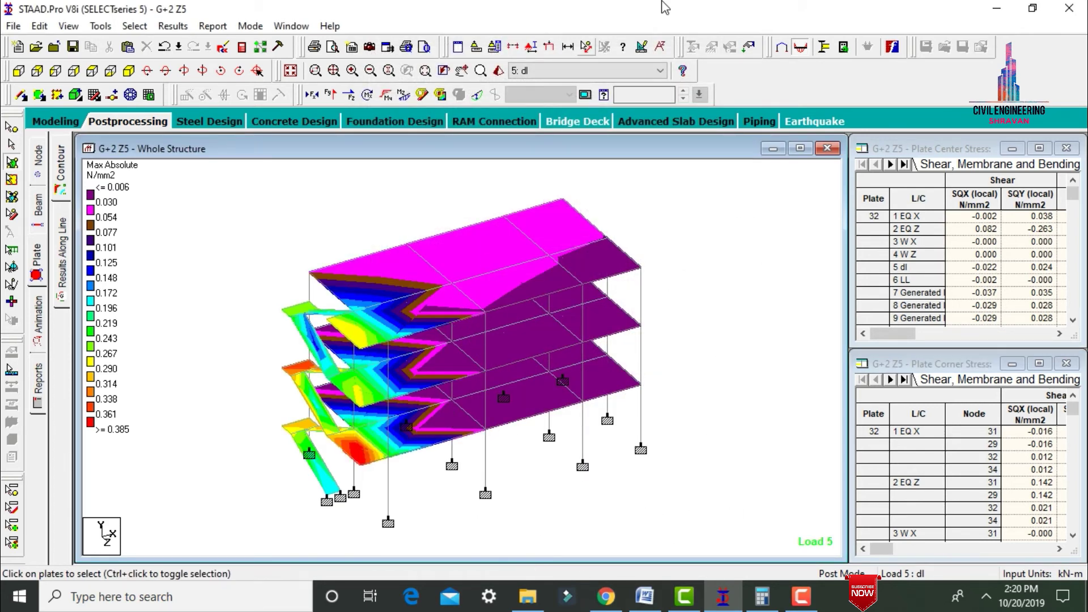
Compare the Max Absolute plate stress contours for load cases 6: LL, 2: EQ Z, 3: W X and 4: W Z.
{"action": "left_click", "coordinate": [595, 71]}
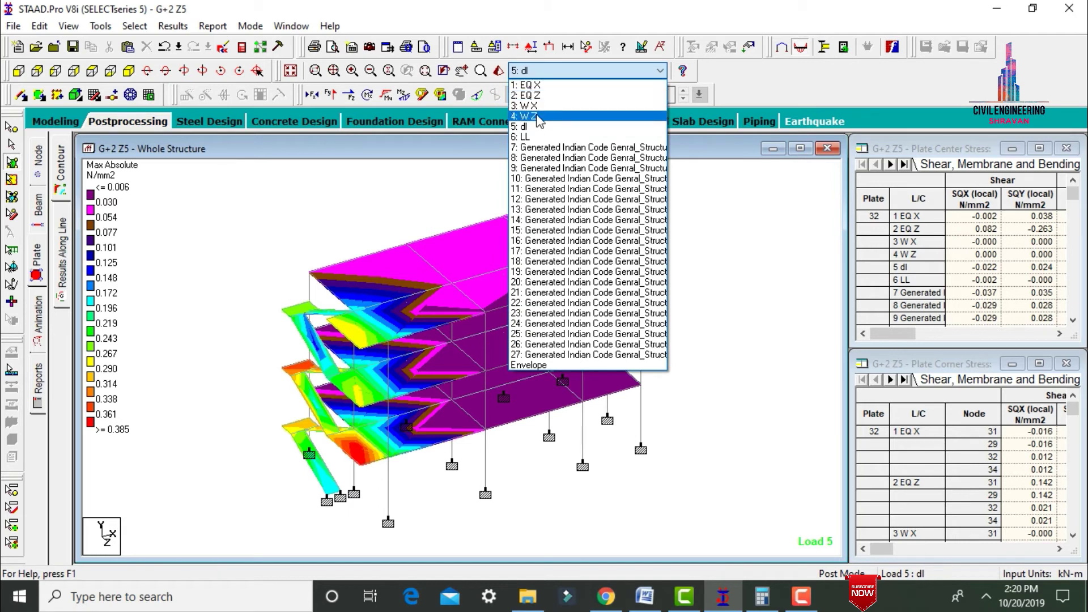
{"action": "left_click", "coordinate": [526, 137]}
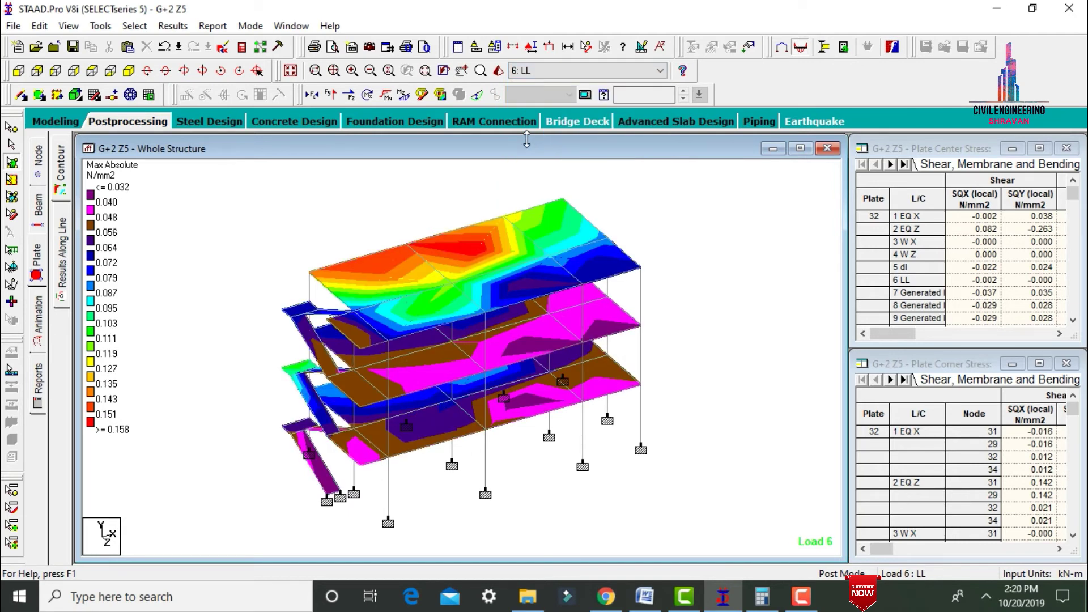
{"action": "left_click", "coordinate": [552, 71]}
{"action": "left_click", "coordinate": [549, 96]}
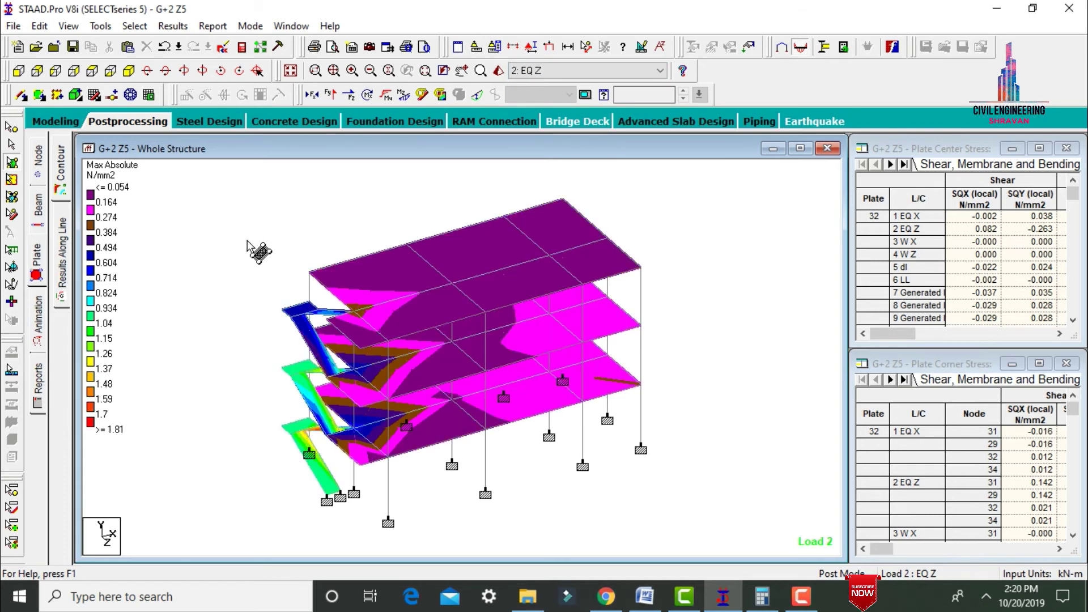
{"action": "key", "text": "Down"}
{"action": "key", "text": "Down"}
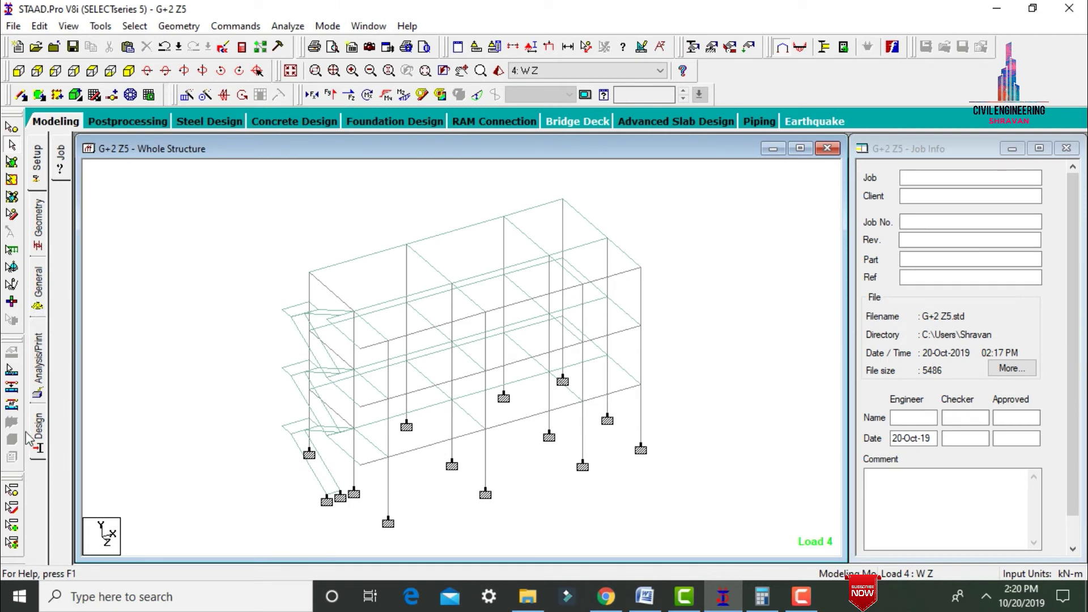
Open the concrete design settings for the whole structure and set the design code to IS456.
{"action": "left_click", "coordinate": [37, 433]}
{"action": "left_click", "coordinate": [62, 218]}
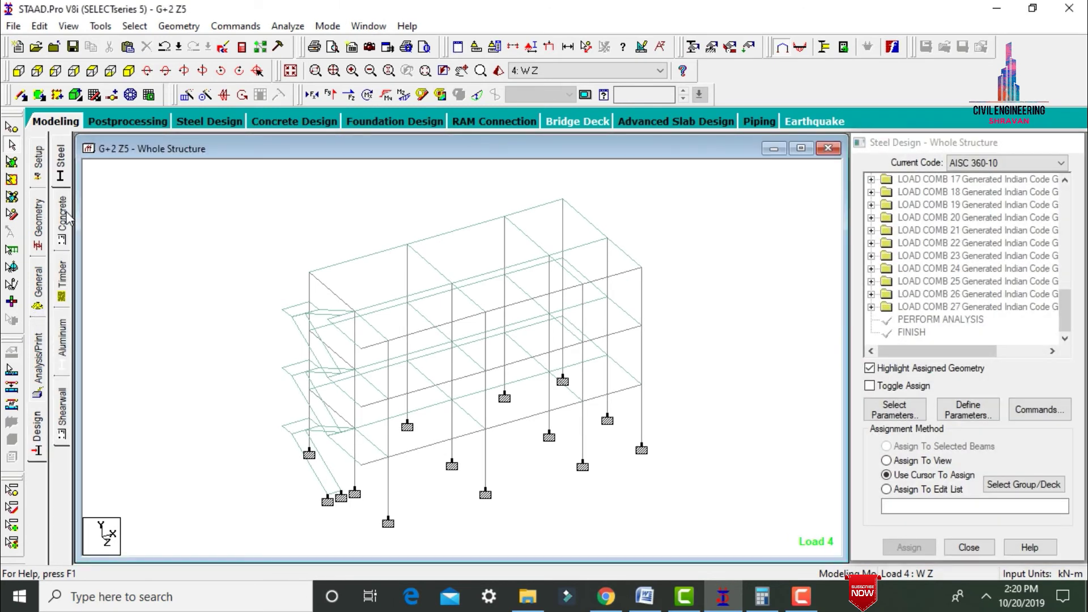
{"action": "left_click", "coordinate": [997, 164]}
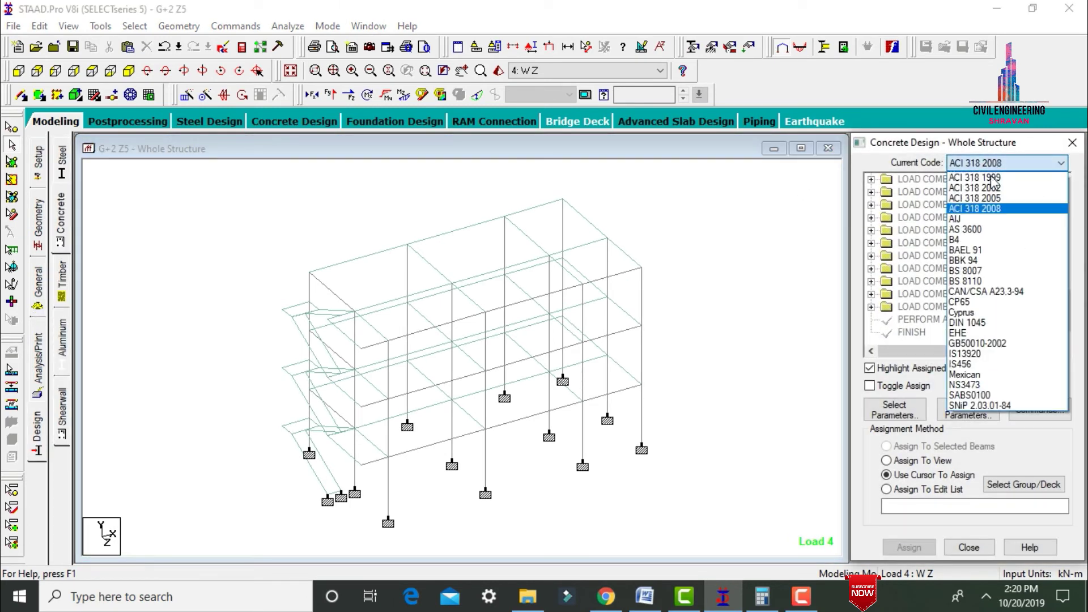
{"action": "left_click", "coordinate": [969, 365]}
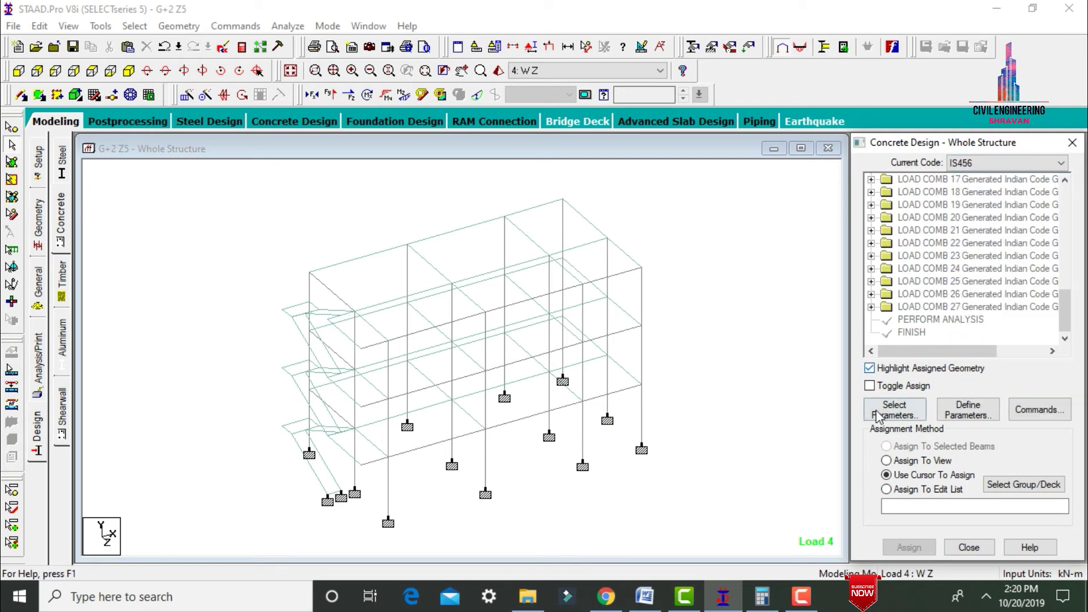
Limit the selected design parameters to FC, FYMAIN, FYSEC, MAXMAIN, MAXSEC, MD1, MD2, MINMAIN and MINSEC.
{"action": "left_click", "coordinate": [894, 409]}
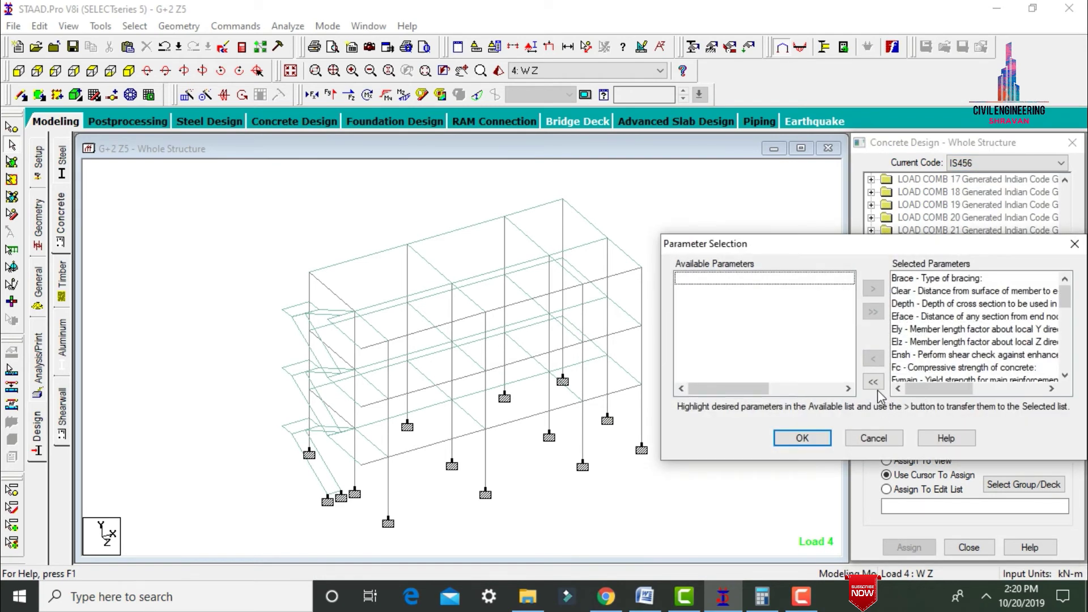
{"action": "left_click", "coordinate": [873, 382]}
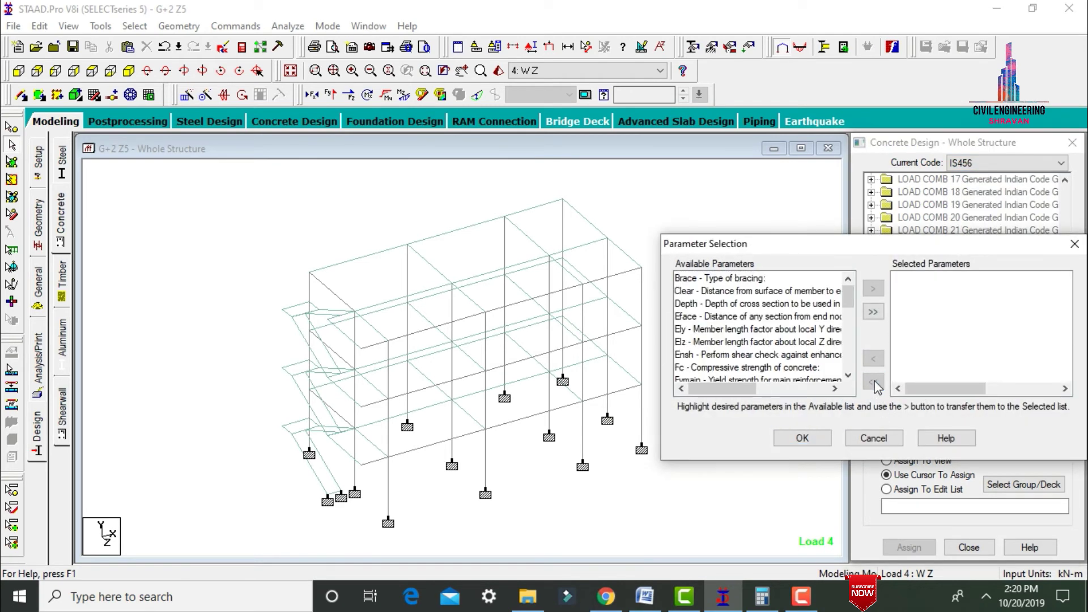
{"action": "double_click", "coordinate": [779, 368]}
{"action": "double_click", "coordinate": [780, 368]}
{"action": "double_click", "coordinate": [779, 368]}
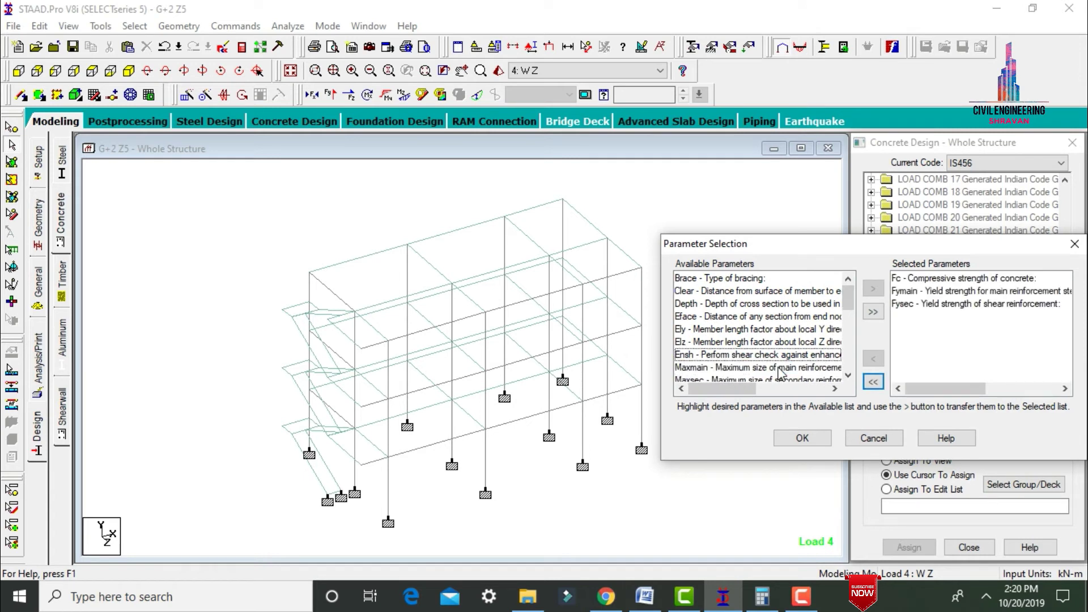
{"action": "double_click", "coordinate": [779, 368]}
{"action": "double_click", "coordinate": [779, 368]}
{"action": "double_click", "coordinate": [780, 367]}
{"action": "double_click", "coordinate": [779, 367]}
{"action": "double_click", "coordinate": [779, 367]}
{"action": "double_click", "coordinate": [779, 368]}
{"action": "left_click", "coordinate": [801, 438]}
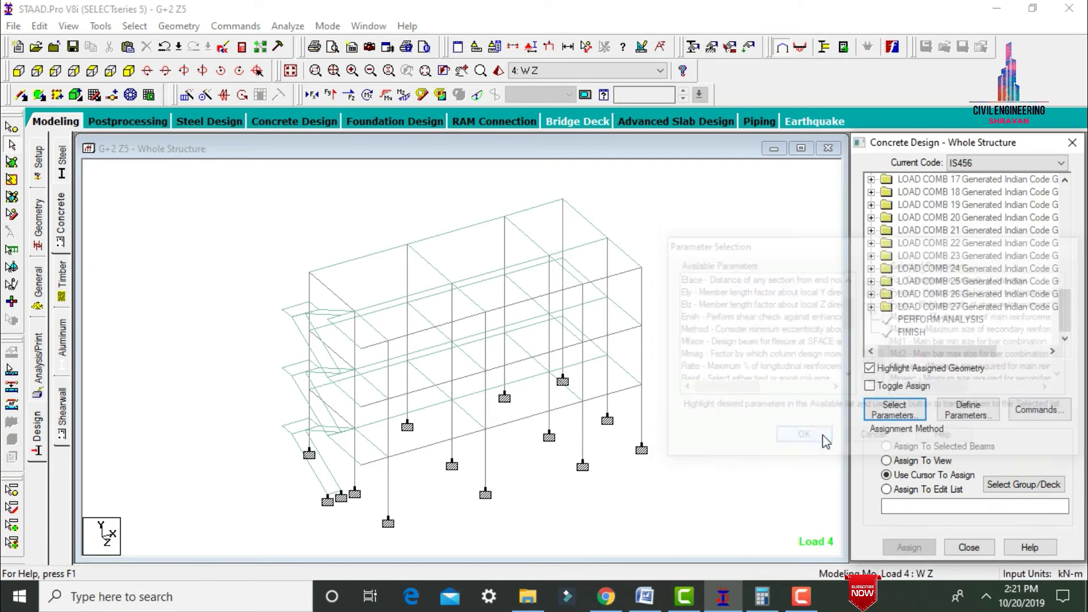
Check the concrete and steel grades in the Word document Data, and define the concrete compressive strength FC as 30000 kN/m2 in STAAD.Pro.
{"action": "left_click", "coordinate": [977, 416]}
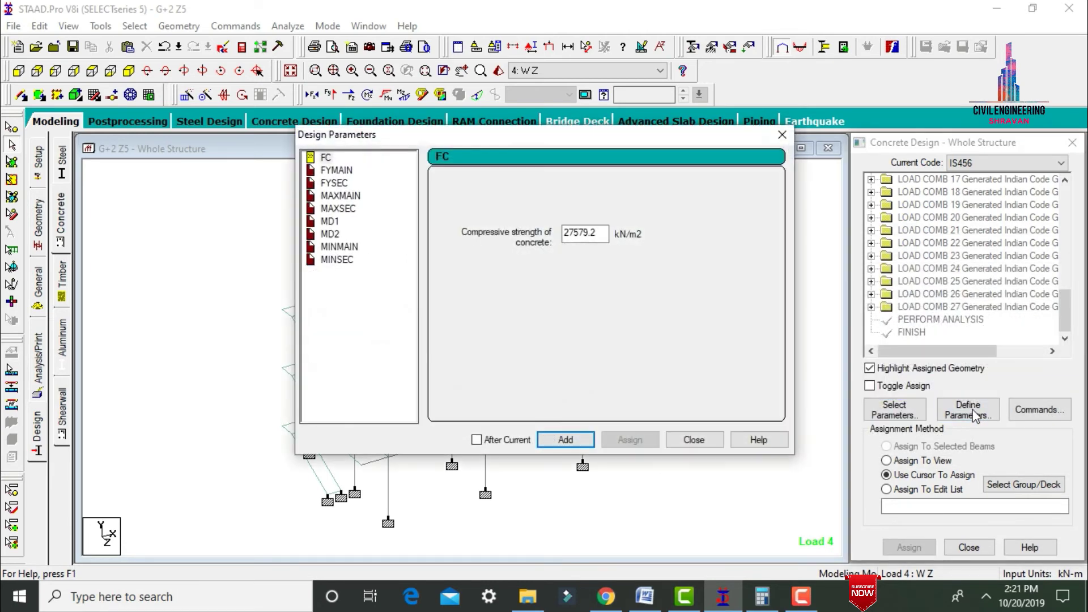
{"action": "left_click_drag", "start_coordinate": [604, 234], "coordinate": [565, 232]}
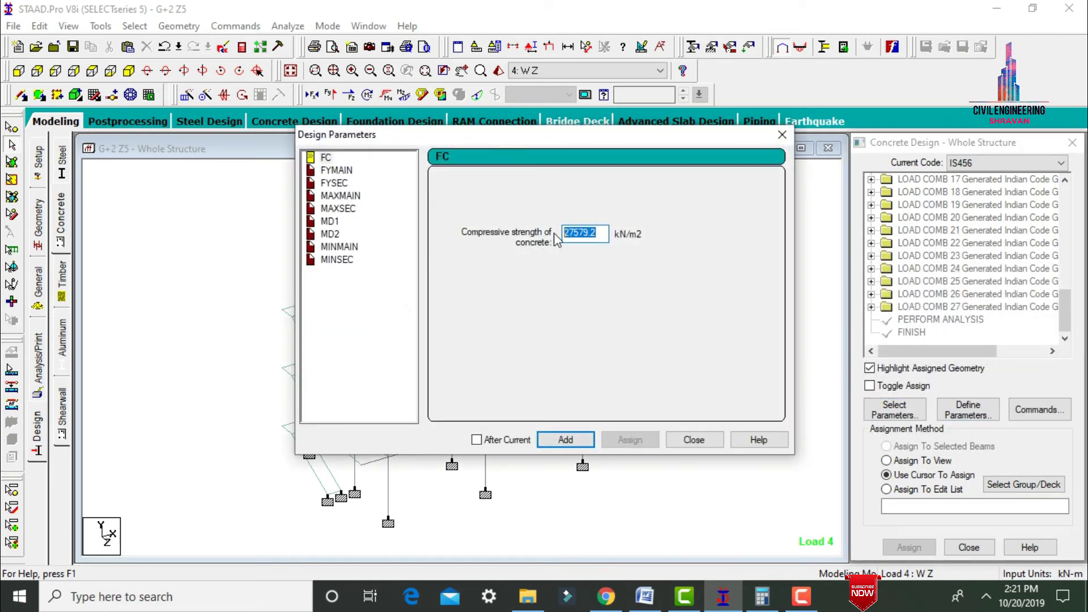
{"action": "key", "text": "BackSpace"}
{"action": "left_click", "coordinate": [644, 596]}
{"action": "scroll", "coordinate": [692, 333], "scroll_direction": "up", "scroll_amount": 6}
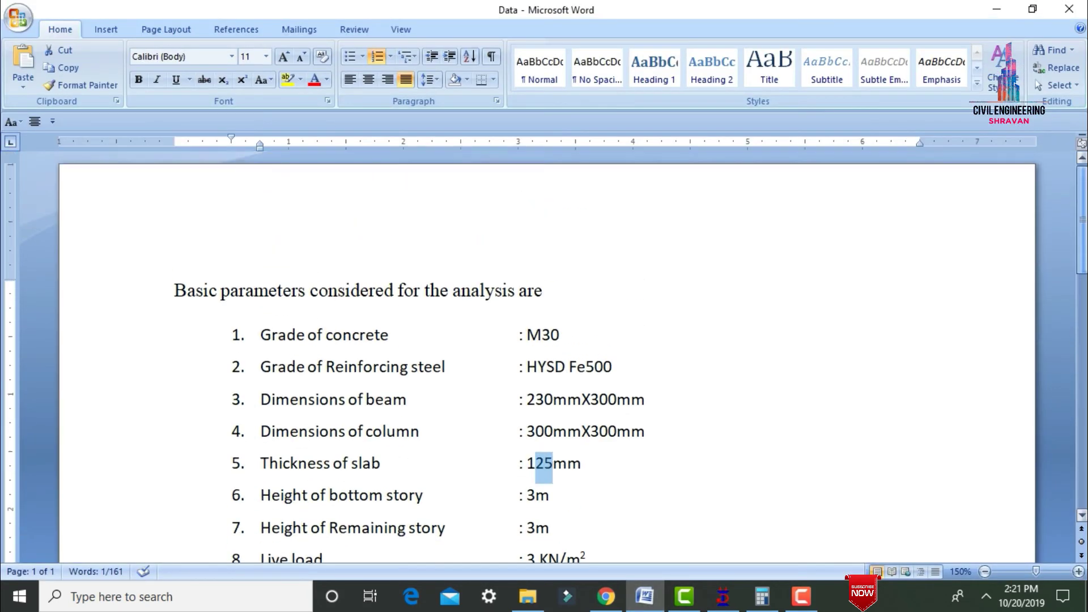
{"action": "left_click", "coordinate": [583, 350]}
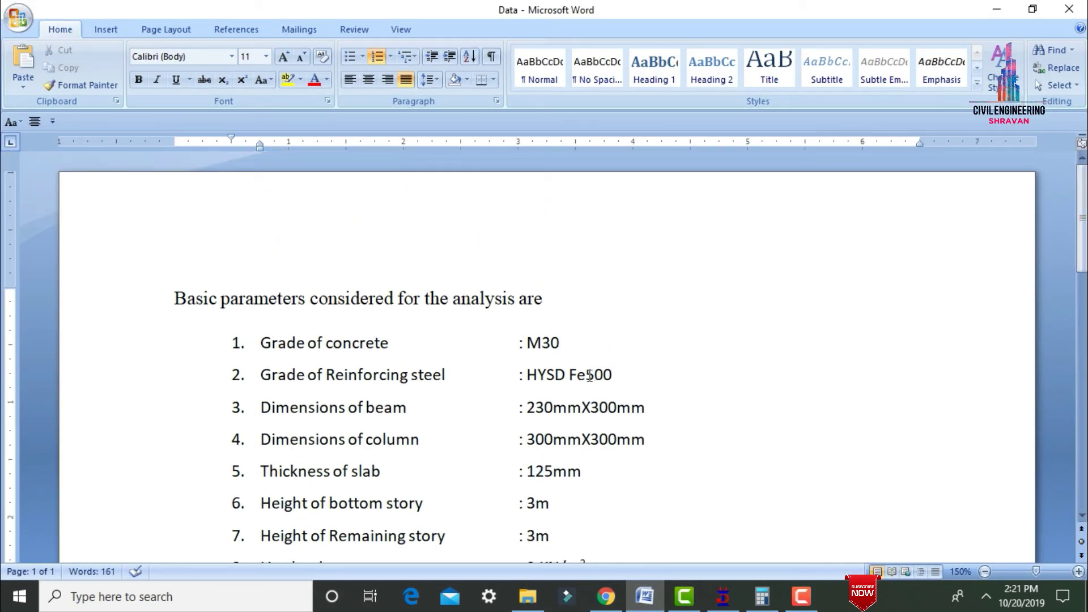
{"action": "left_click_drag", "start_coordinate": [585, 376], "coordinate": [612, 376]}
{"action": "left_click", "coordinate": [722, 596]}
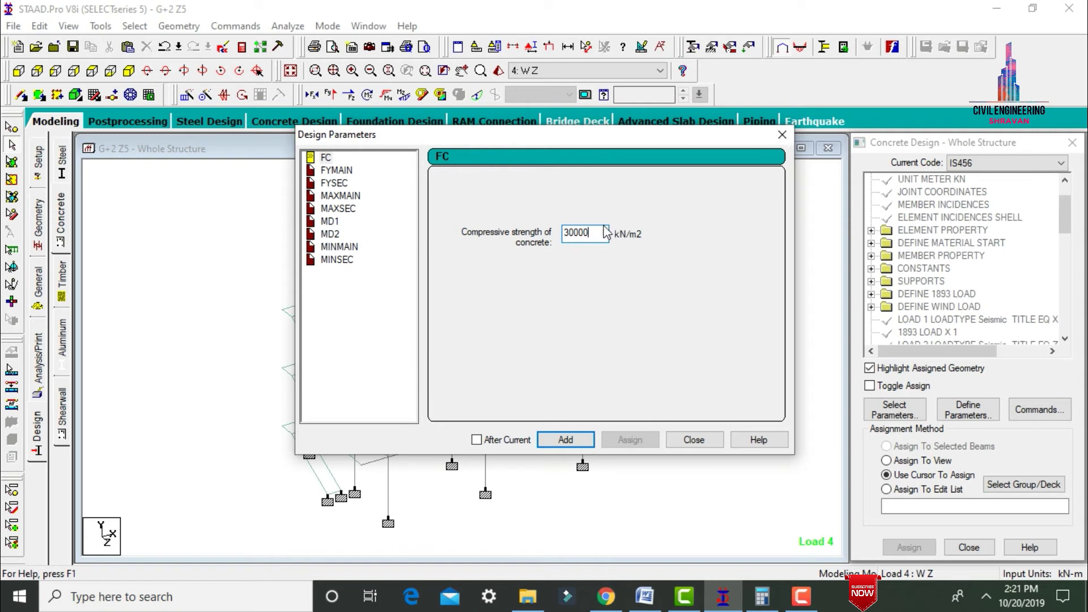
Define the main reinforcement yield strength FYMAIN and the shear reinforcement yield strength FYSEC as 500000 kN/m2 each.
{"action": "left_click", "coordinate": [338, 171]}
{"action": "key", "text": "Tab"}
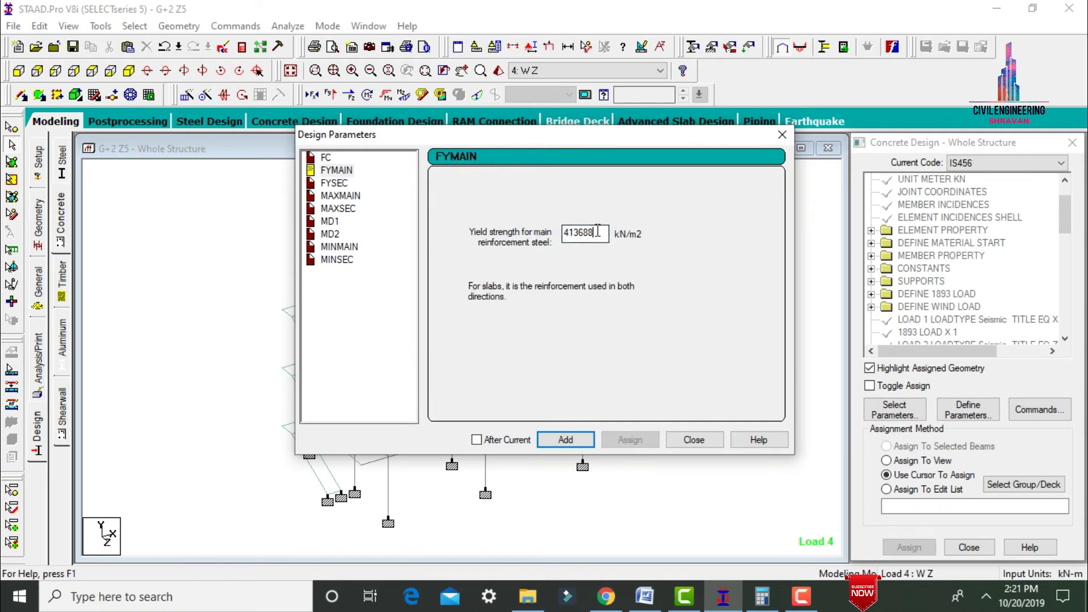
{"action": "type", "text": "500000"}
{"action": "left_click", "coordinate": [334, 183]}
{"action": "key", "text": "Tab"}
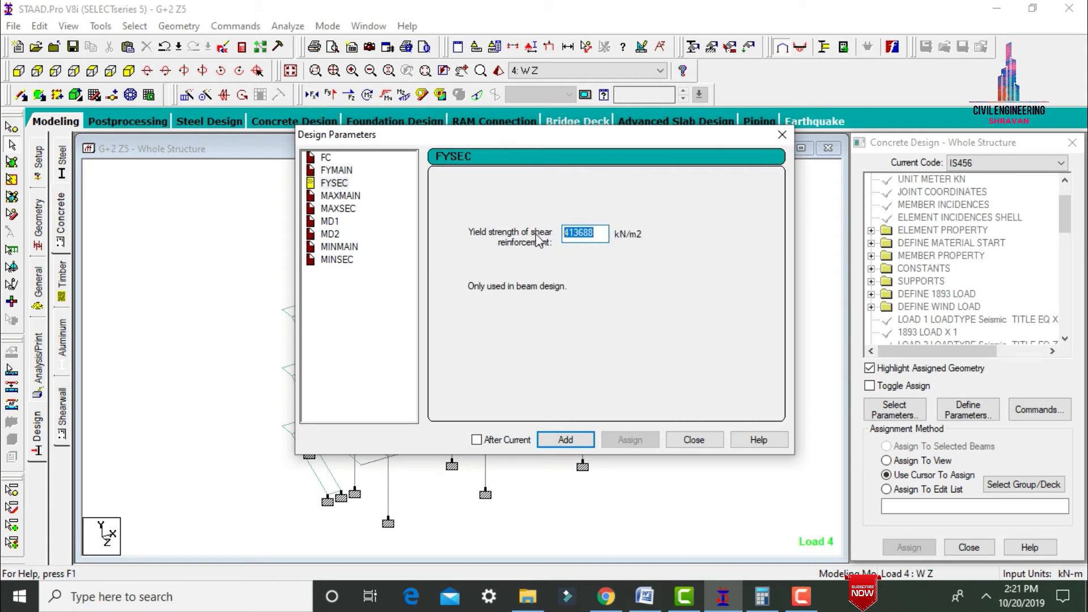
{"action": "type", "text": "500000"}
{"action": "left_click", "coordinate": [695, 440]}
Add the DESIGN BEAM, DESIGN COLUMN, DESIGN SLAB/ELEMENT and TAKE OFF commands to the concrete design.
{"action": "left_click", "coordinate": [1015, 416]}
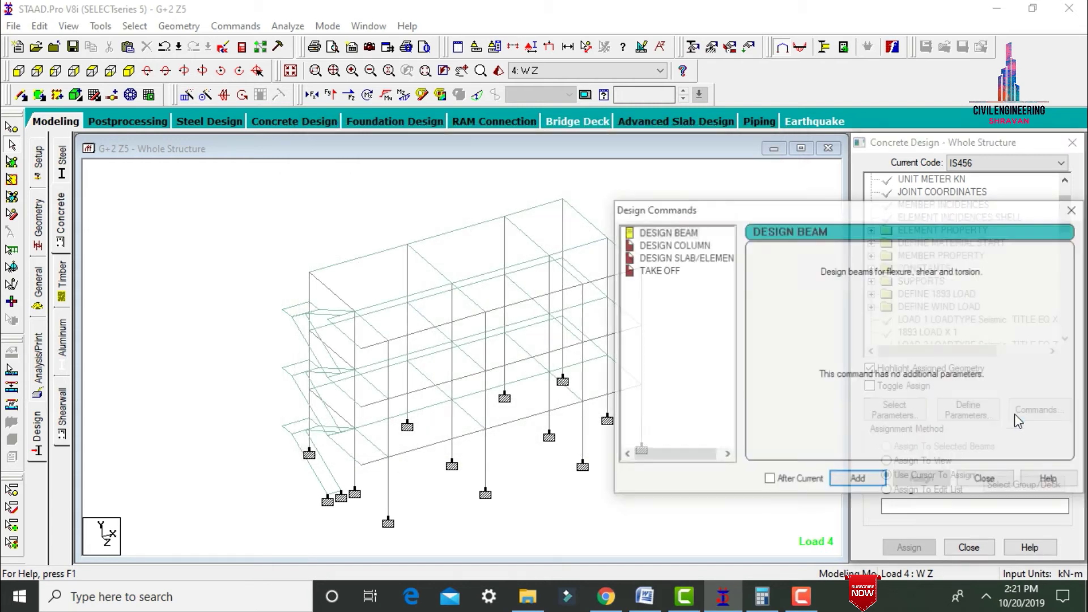
{"action": "left_click", "coordinate": [681, 233]}
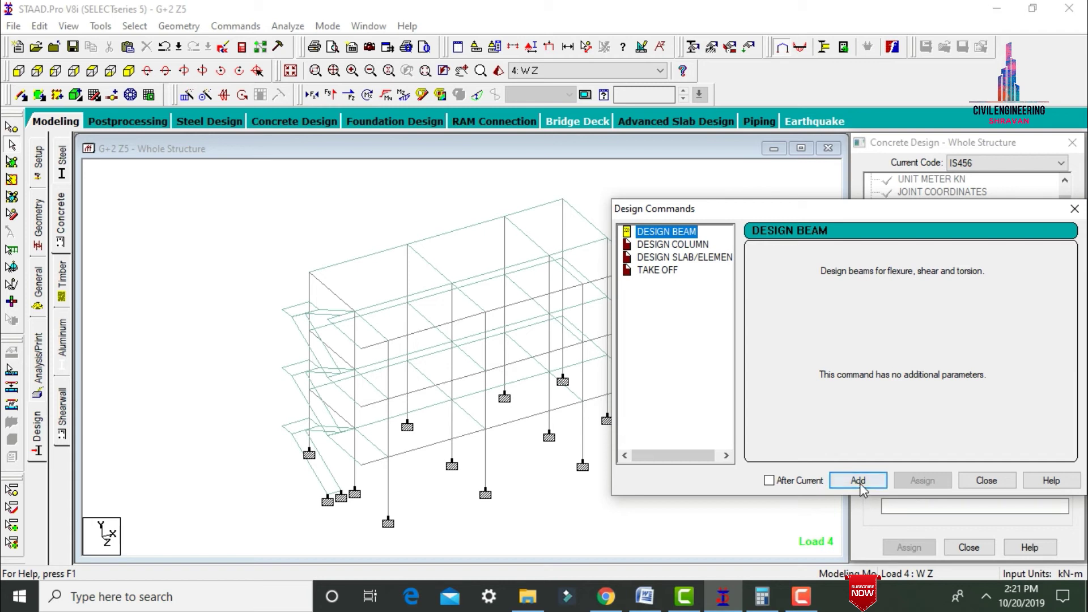
{"action": "left_click", "coordinate": [680, 246]}
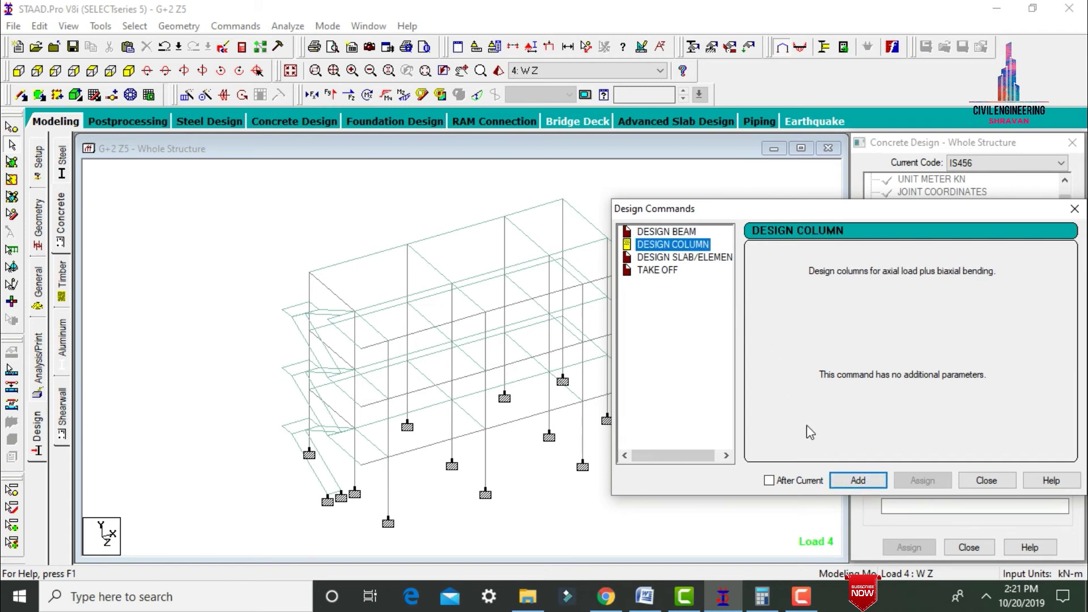
{"action": "left_click", "coordinate": [858, 479]}
{"action": "left_click", "coordinate": [673, 260]}
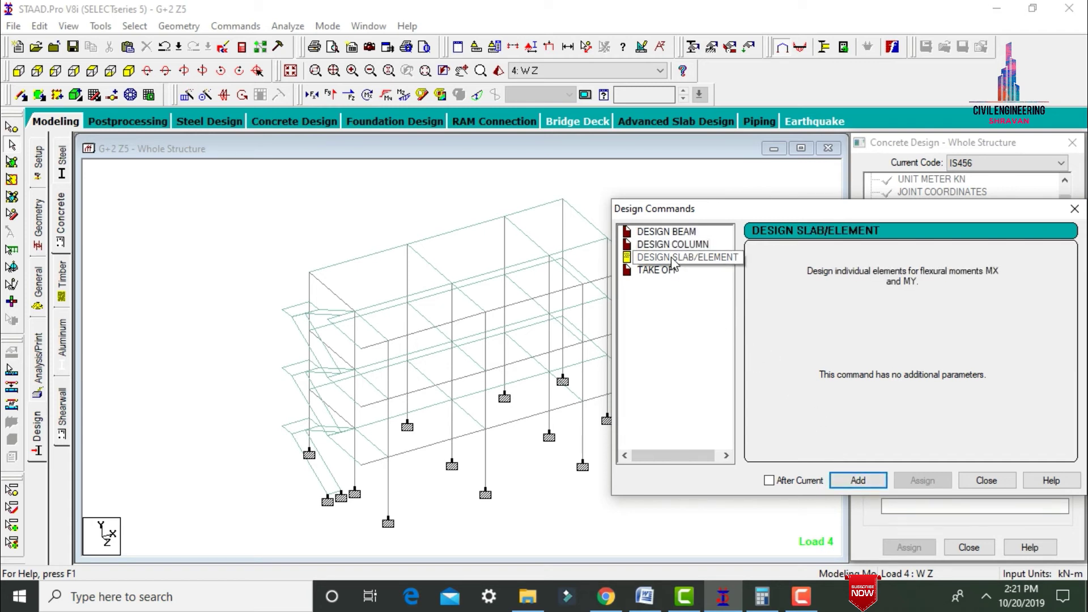
{"action": "left_click", "coordinate": [857, 479]}
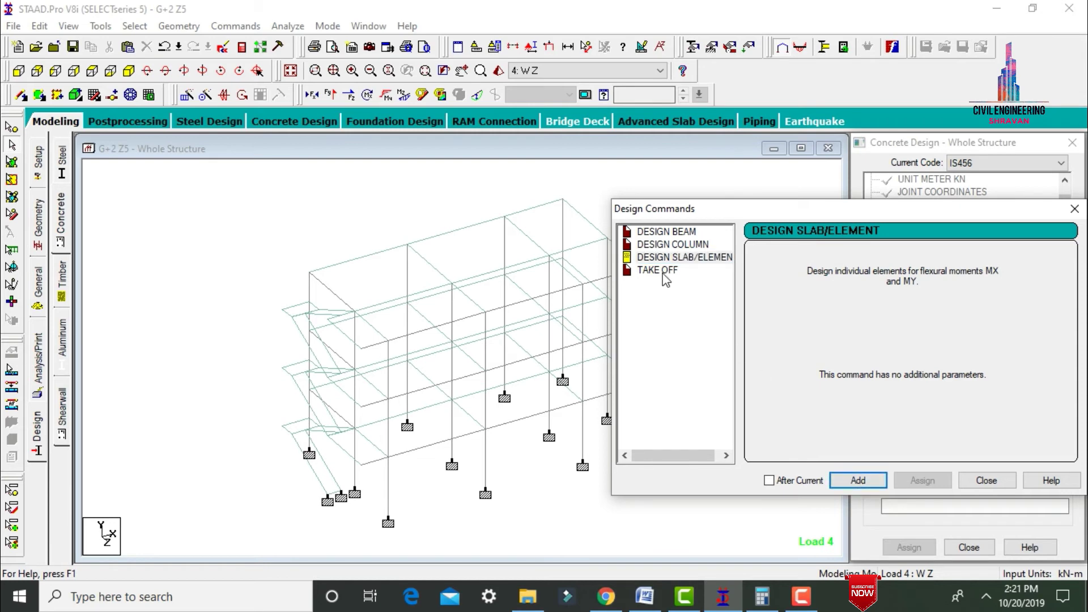
{"action": "left_click", "coordinate": [660, 270]}
{"action": "left_click", "coordinate": [839, 478]}
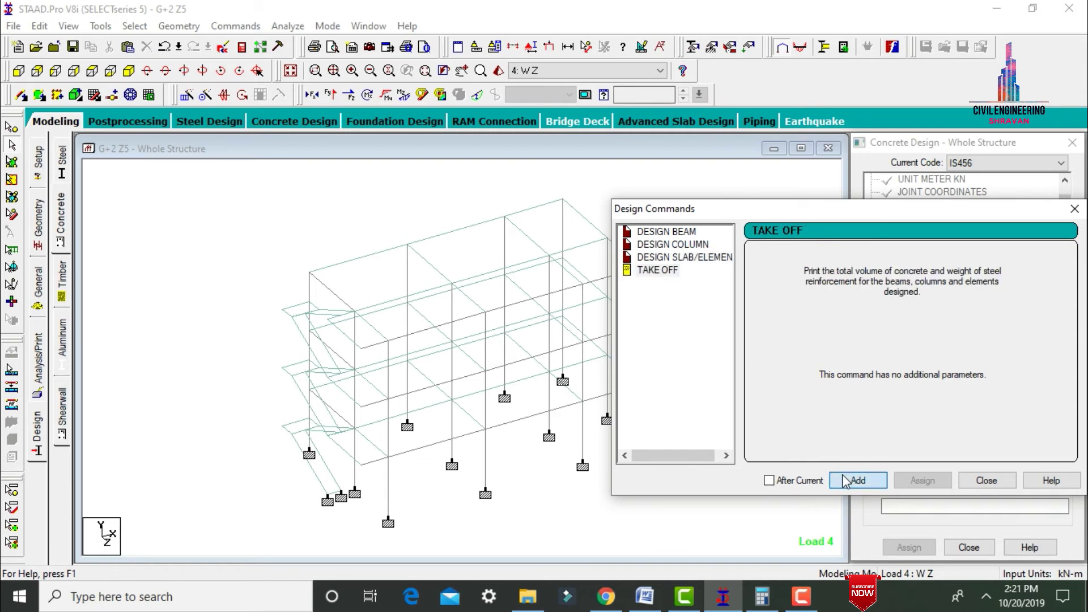
{"action": "left_click", "coordinate": [967, 481]}
Assign the FC 30000 parameter to all beams and plates in the view.
{"action": "left_click_drag", "start_coordinate": [1073, 223], "coordinate": [1075, 323]}
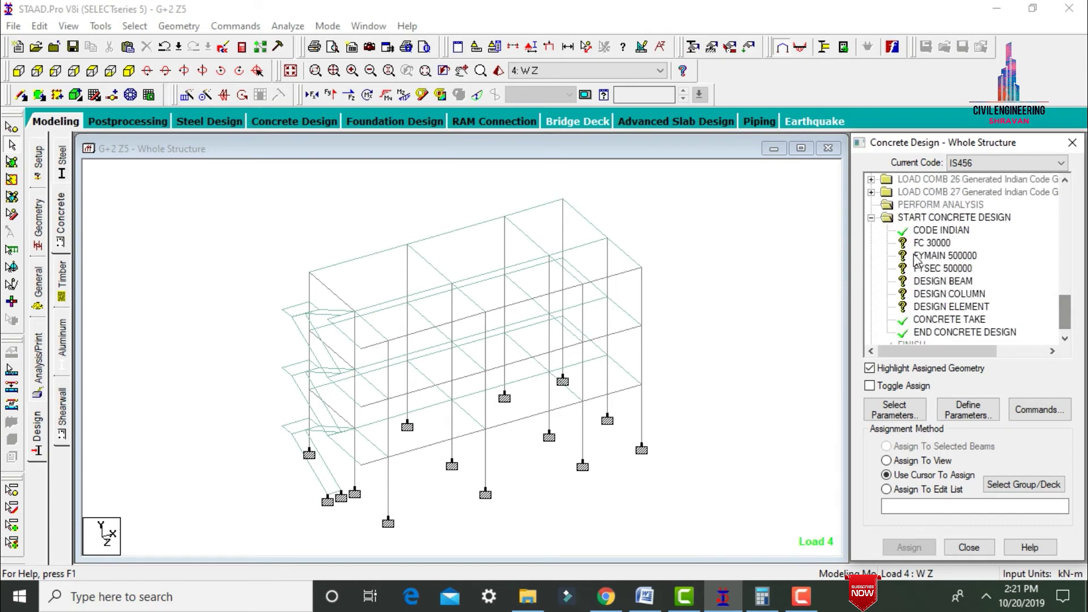
{"action": "left_click", "coordinate": [932, 243]}
{"action": "left_click", "coordinate": [906, 461]}
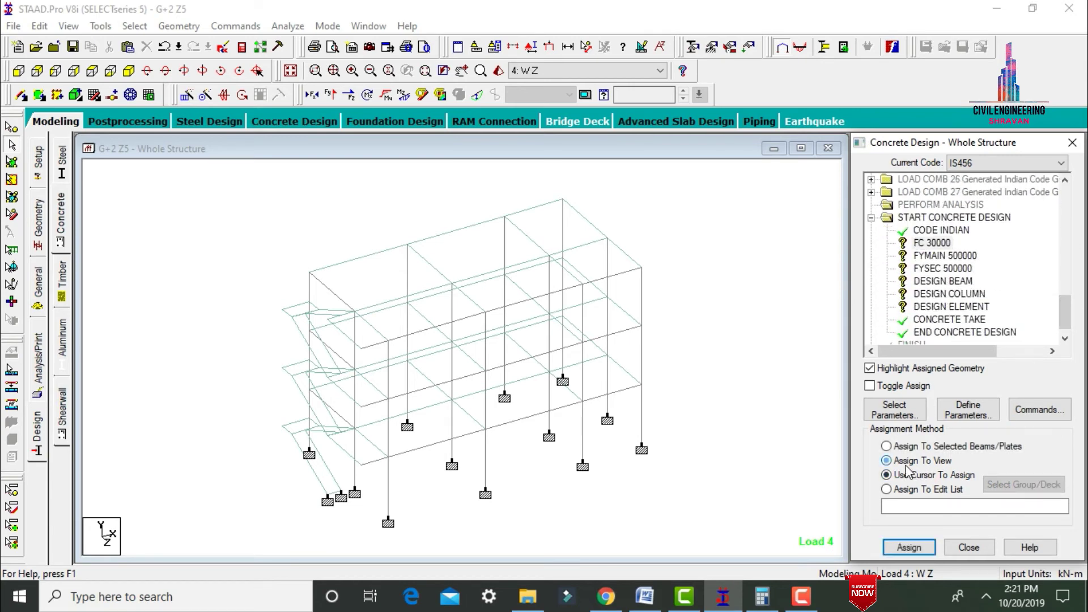
{"action": "left_click", "coordinate": [908, 547]}
{"action": "key", "text": "Return"}
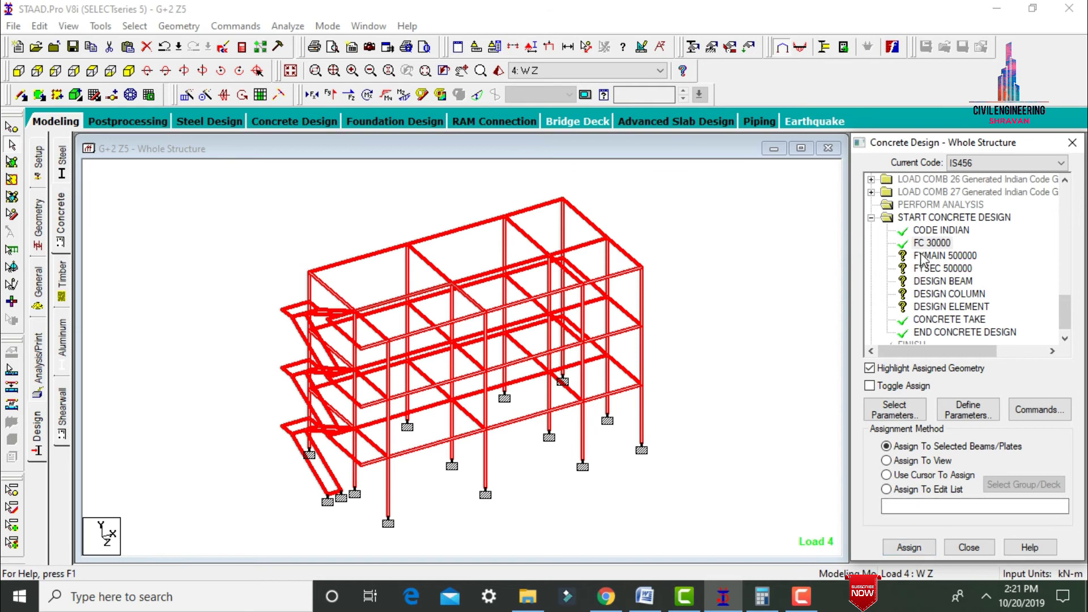
Assign the FYMAIN 500000 parameter to all beams and plates in the view.
{"action": "left_click", "coordinate": [923, 256]}
{"action": "left_click", "coordinate": [904, 462]}
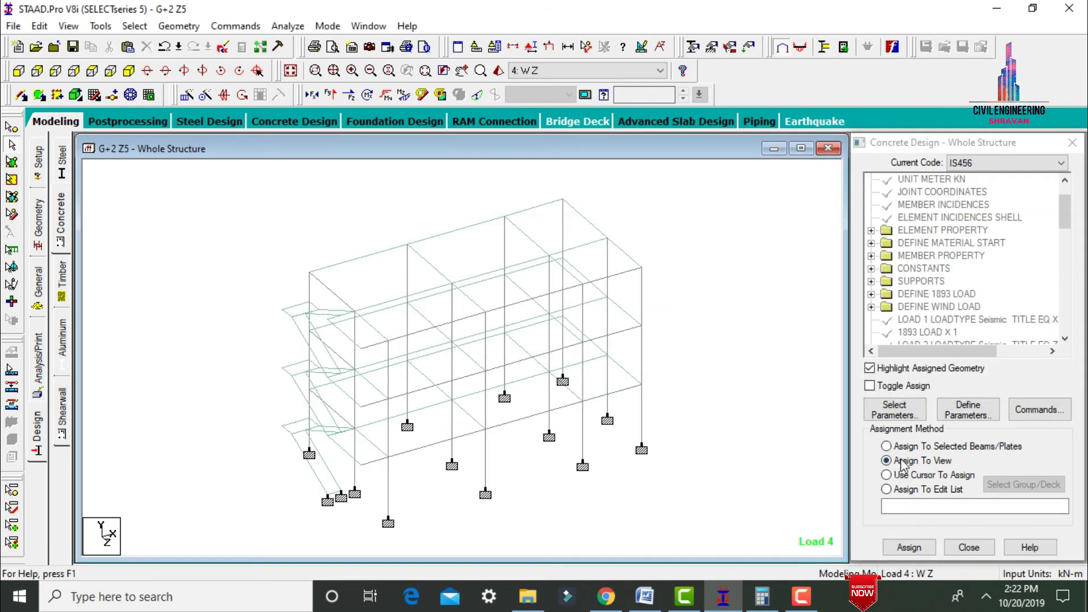
{"action": "left_click_drag", "start_coordinate": [1065, 213], "coordinate": [1065, 317]}
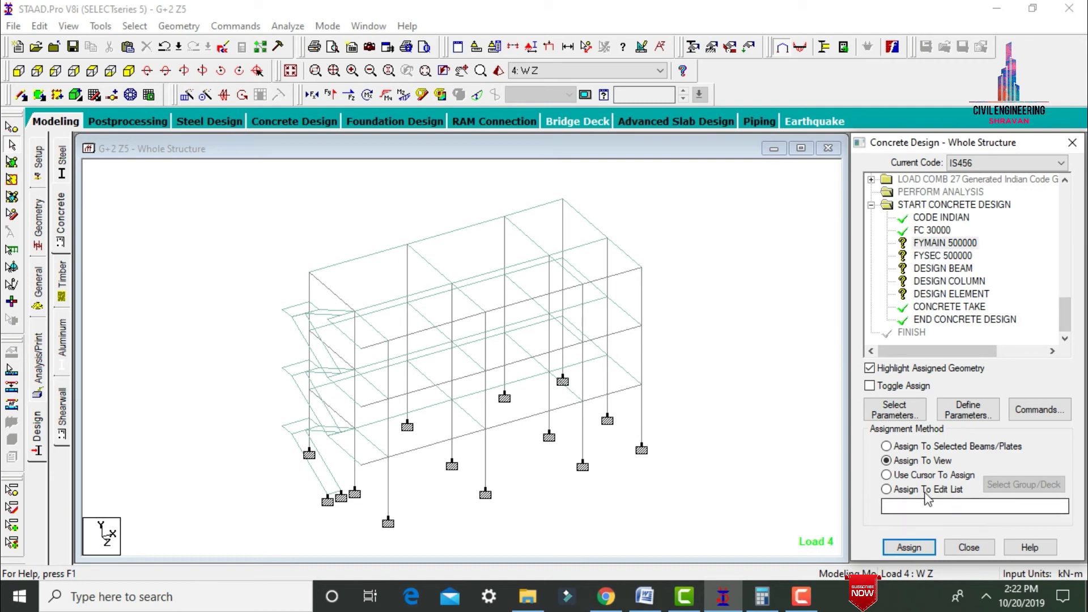
{"action": "left_click", "coordinate": [909, 547]}
{"action": "left_click", "coordinate": [979, 389]}
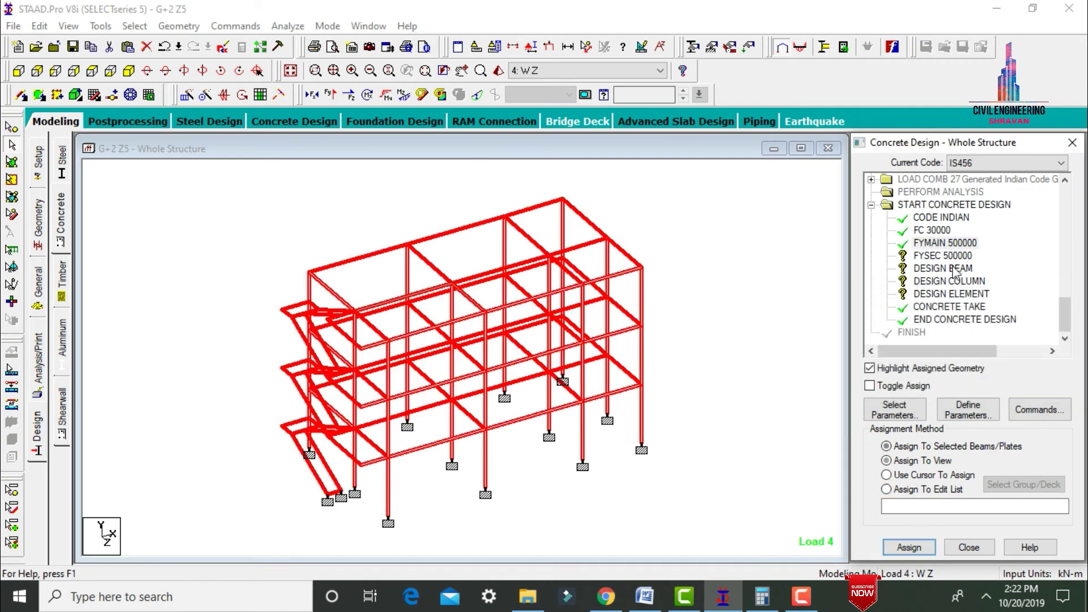
Assign the FYSEC 500000 parameter to all members in the view.
{"action": "left_click", "coordinate": [936, 256]}
{"action": "left_click", "coordinate": [896, 475]}
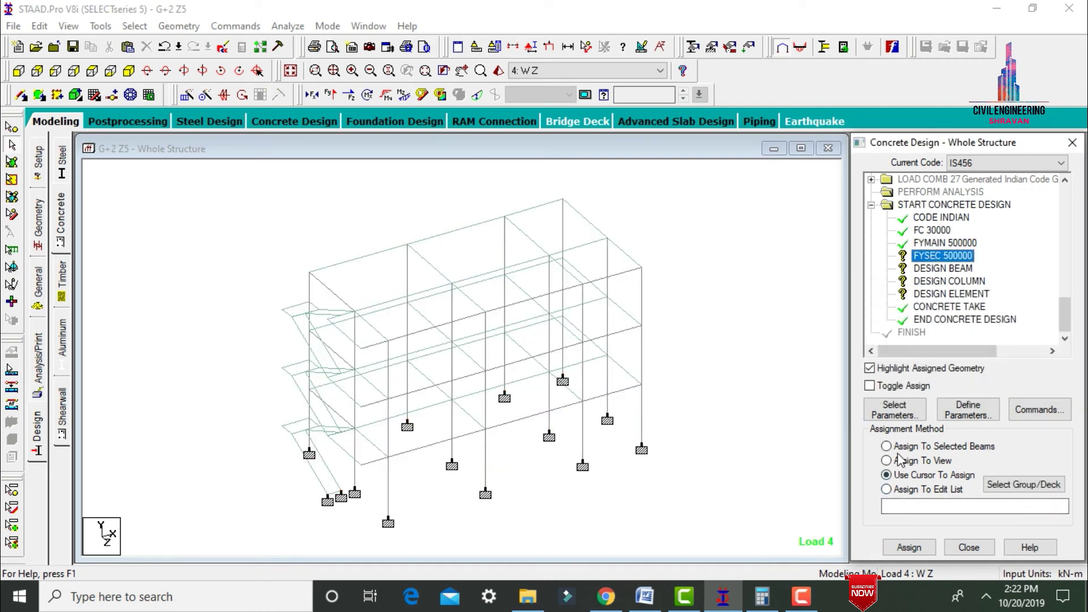
{"action": "left_click", "coordinate": [906, 547]}
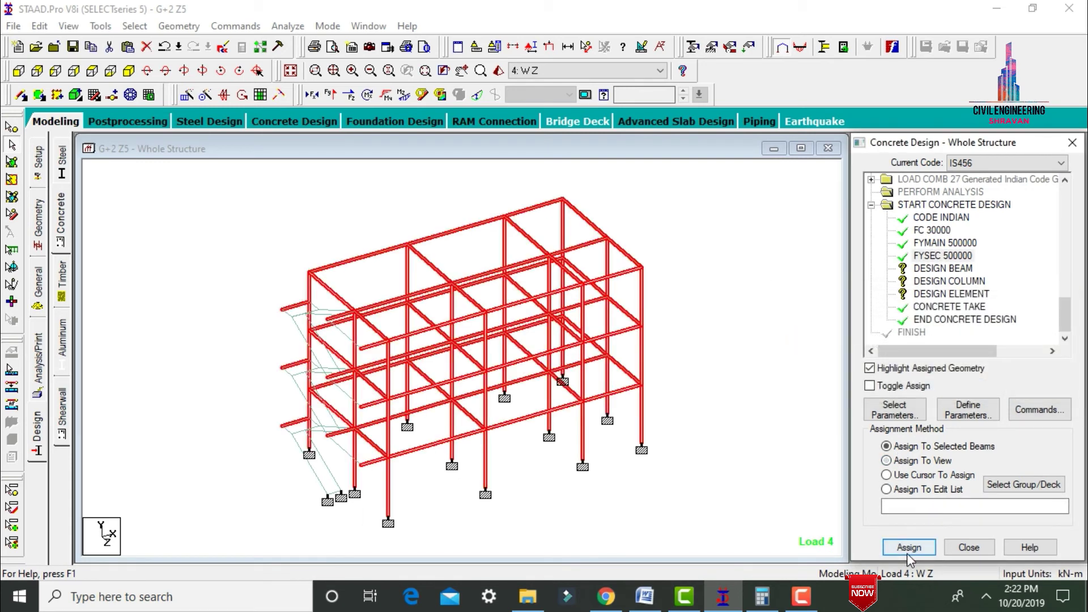
Select the beams parallel to X and Z and assign the DESIGN BEAM command to them.
{"action": "left_click", "coordinate": [942, 268]}
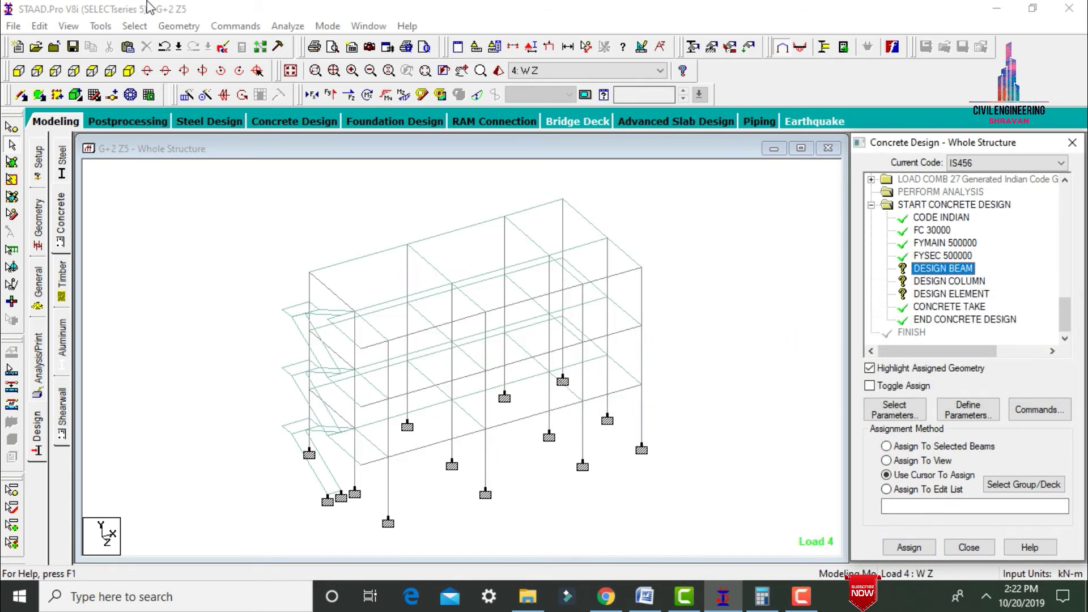
{"action": "left_click", "coordinate": [136, 25]}
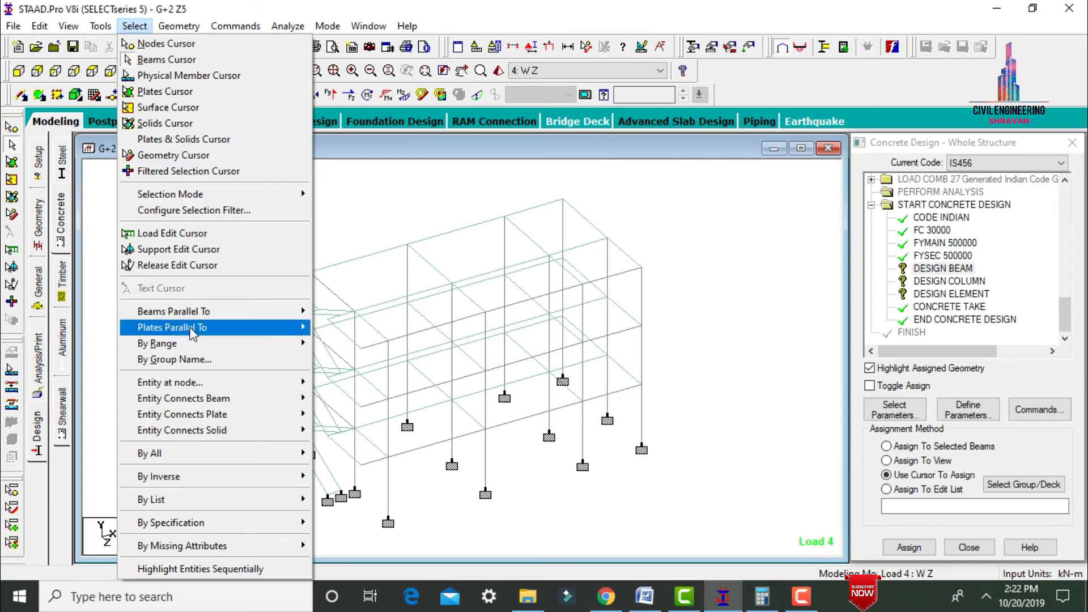
{"action": "mouse_move", "coordinate": [198, 312]}
{"action": "left_click", "coordinate": [332, 311]}
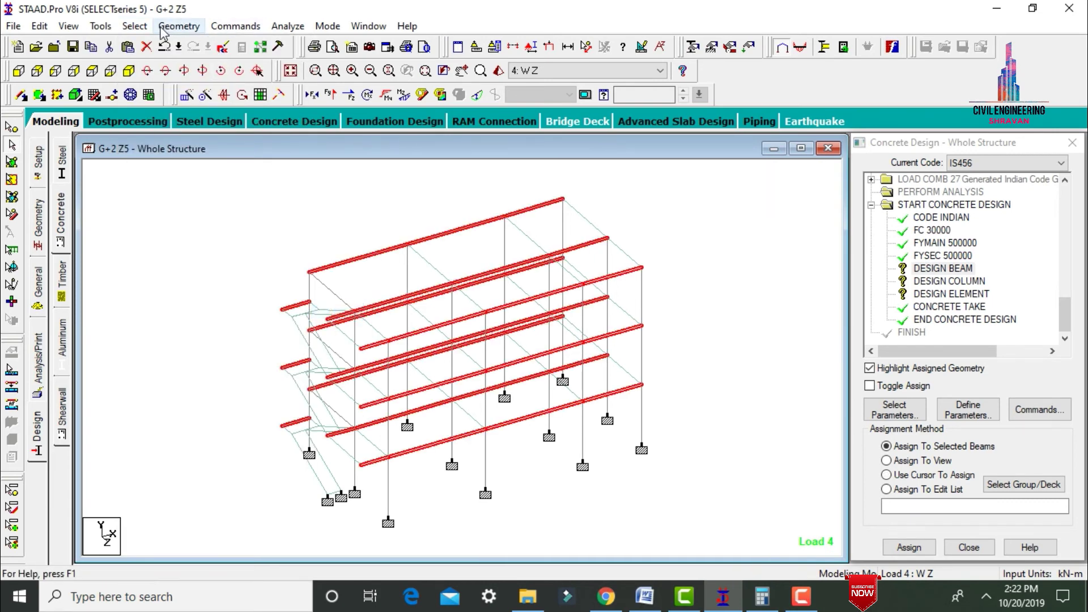
{"action": "left_click", "coordinate": [134, 26]}
{"action": "mouse_move", "coordinate": [204, 312]}
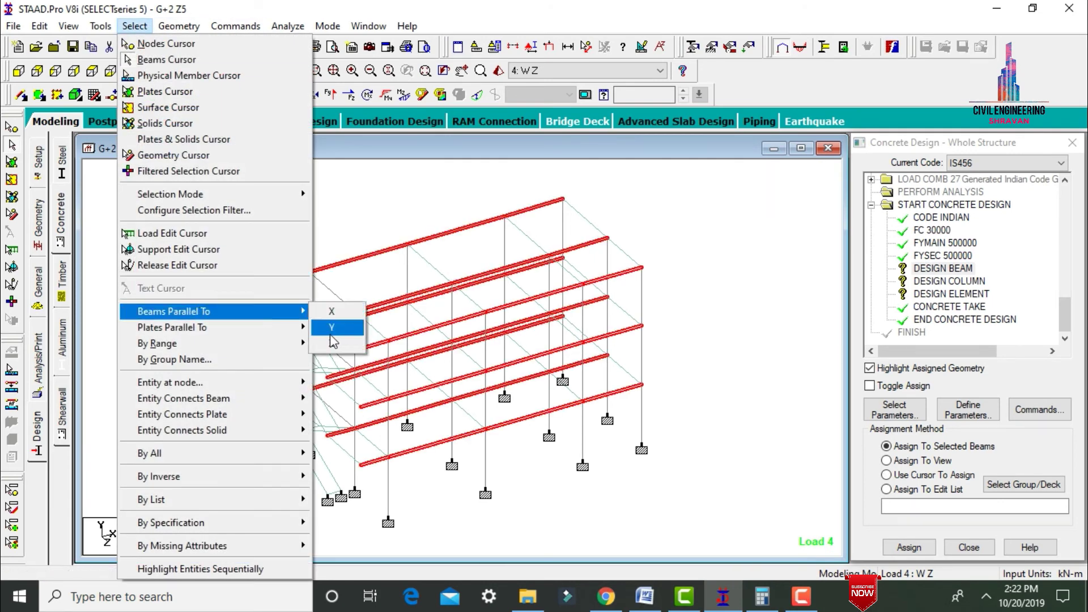
{"action": "left_click", "coordinate": [332, 343]}
{"action": "left_click", "coordinate": [910, 547]}
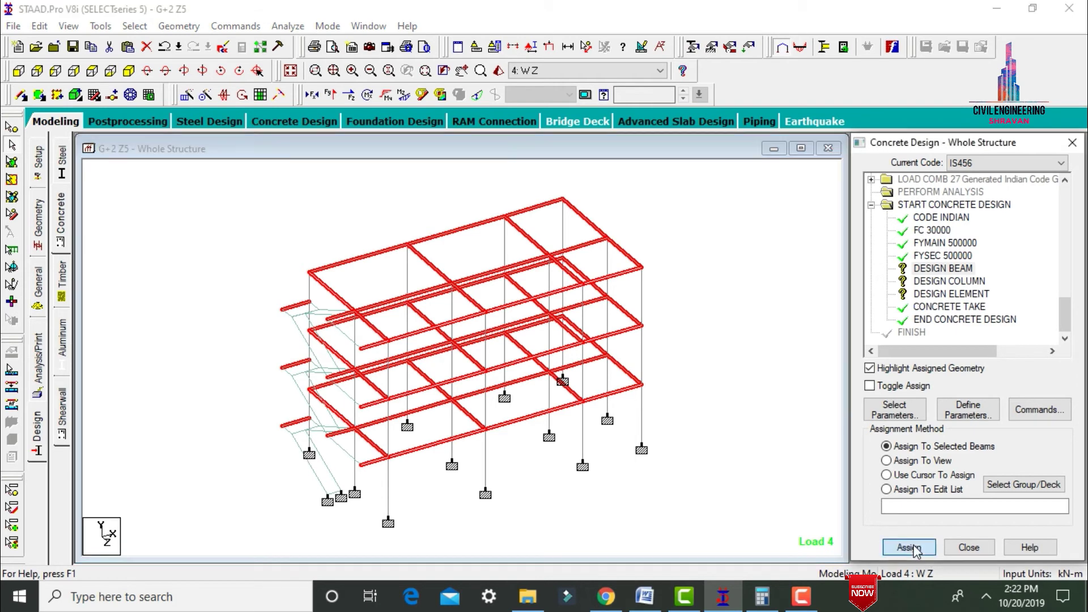
{"action": "key", "text": "Return"}
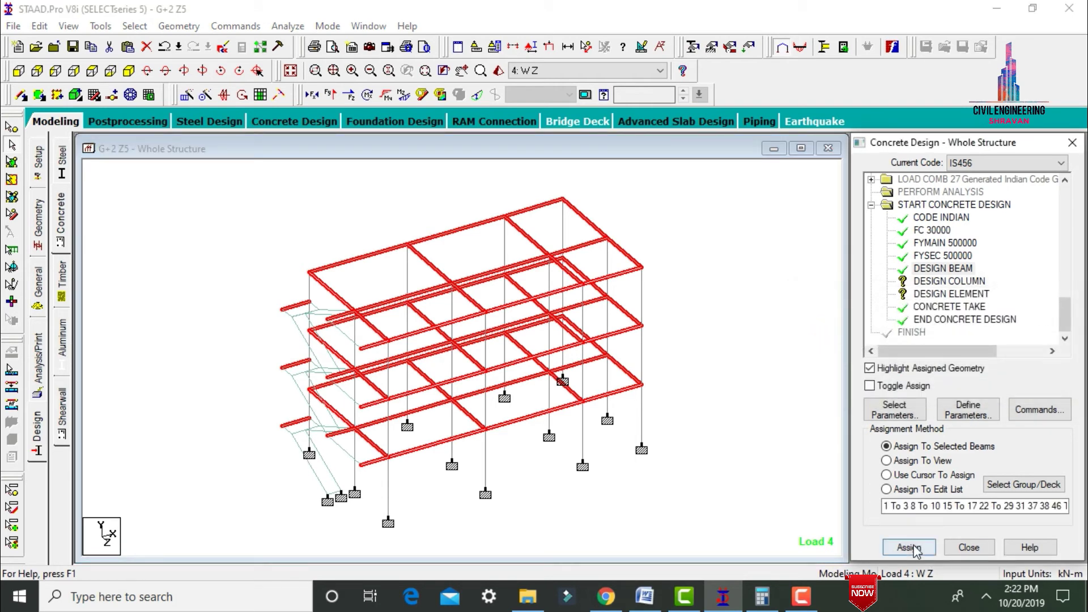
Select the beams parallel to Y and assign the DESIGN COLUMN command to them.
{"action": "left_click", "coordinate": [941, 281]}
{"action": "left_click", "coordinate": [129, 26]}
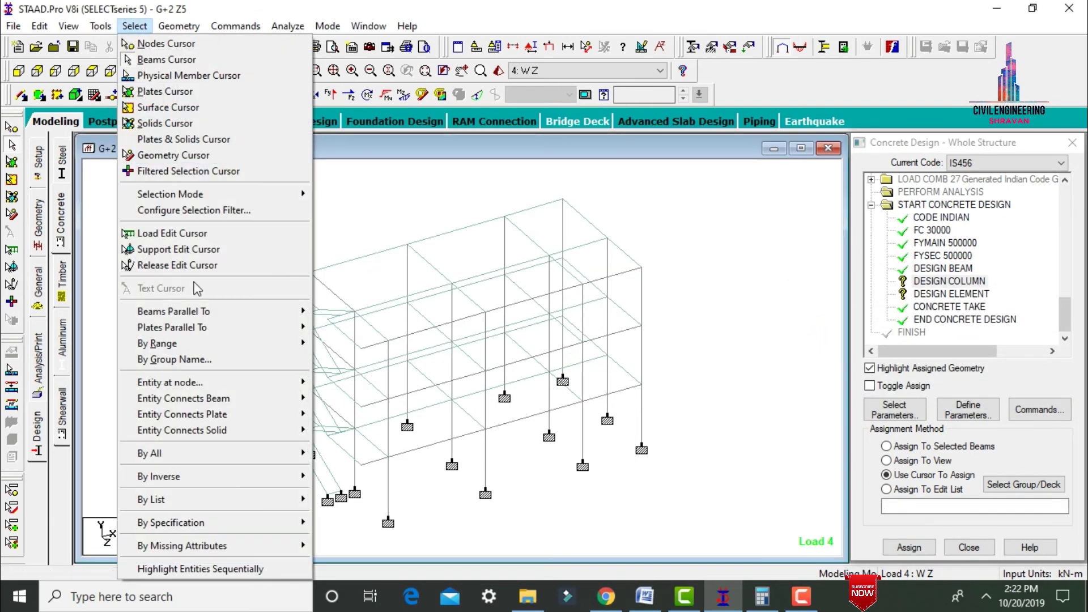
{"action": "mouse_move", "coordinate": [200, 312]}
{"action": "left_click", "coordinate": [335, 327]}
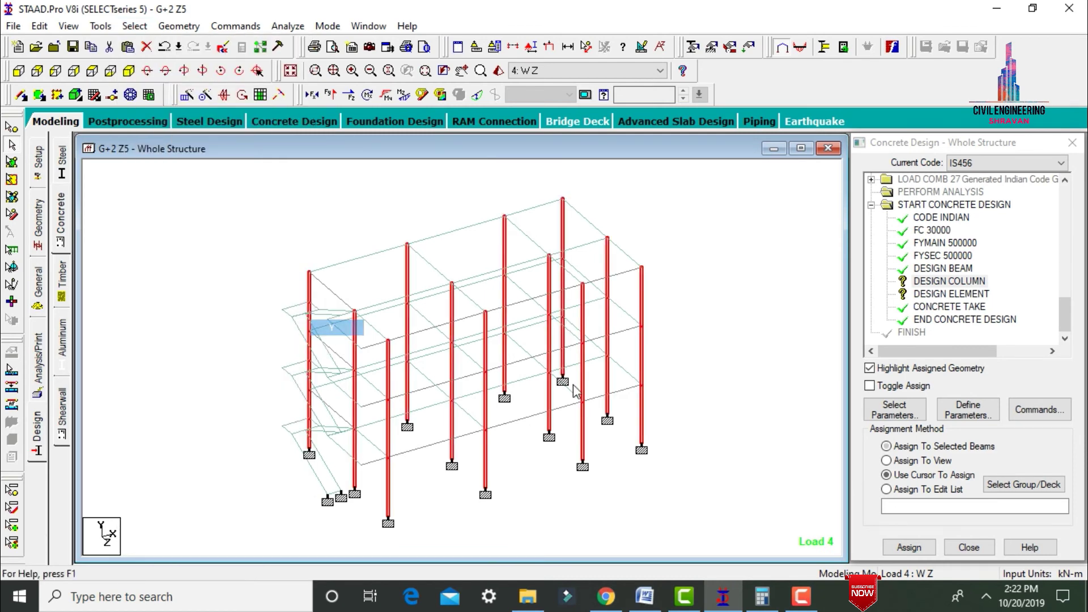
{"action": "left_click", "coordinate": [908, 548]}
{"action": "key", "text": "Return"}
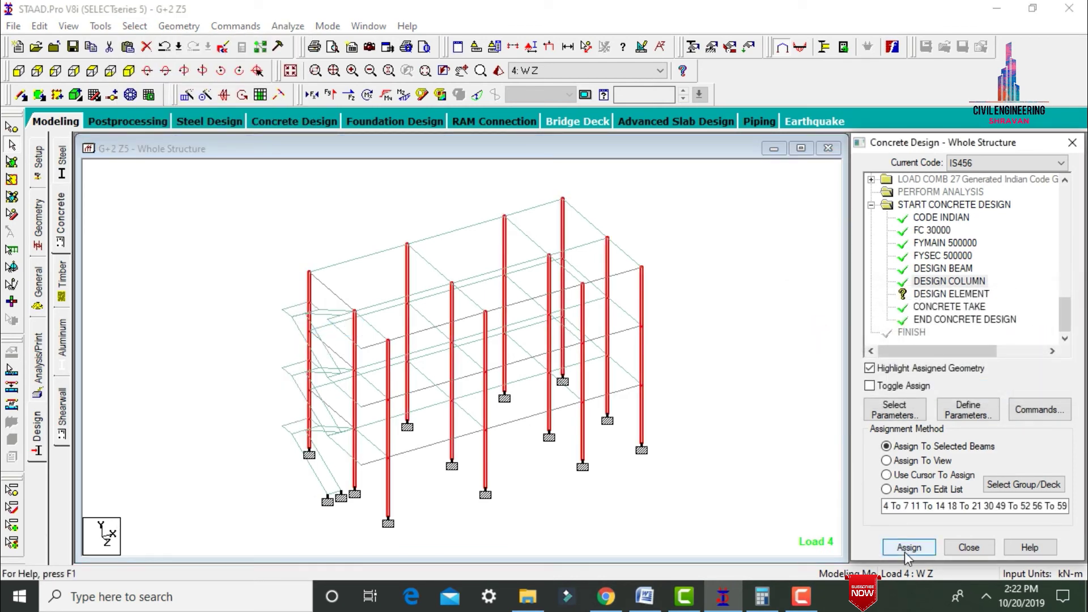
Assign the DESIGN ELEMENT command to all plates in the view.
{"action": "left_click", "coordinate": [947, 295]}
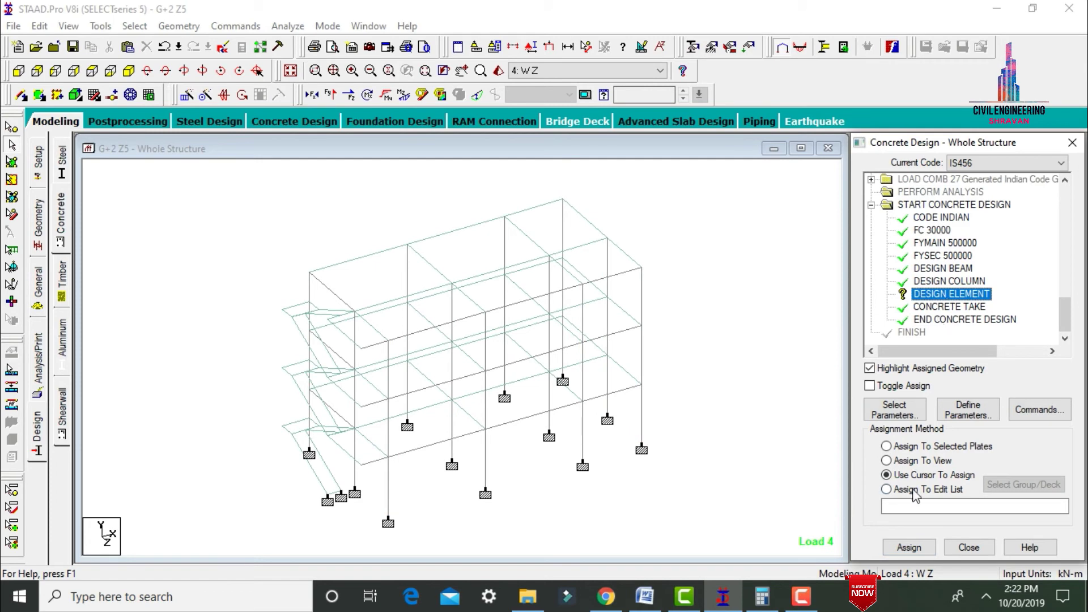
{"action": "left_click", "coordinate": [934, 477]}
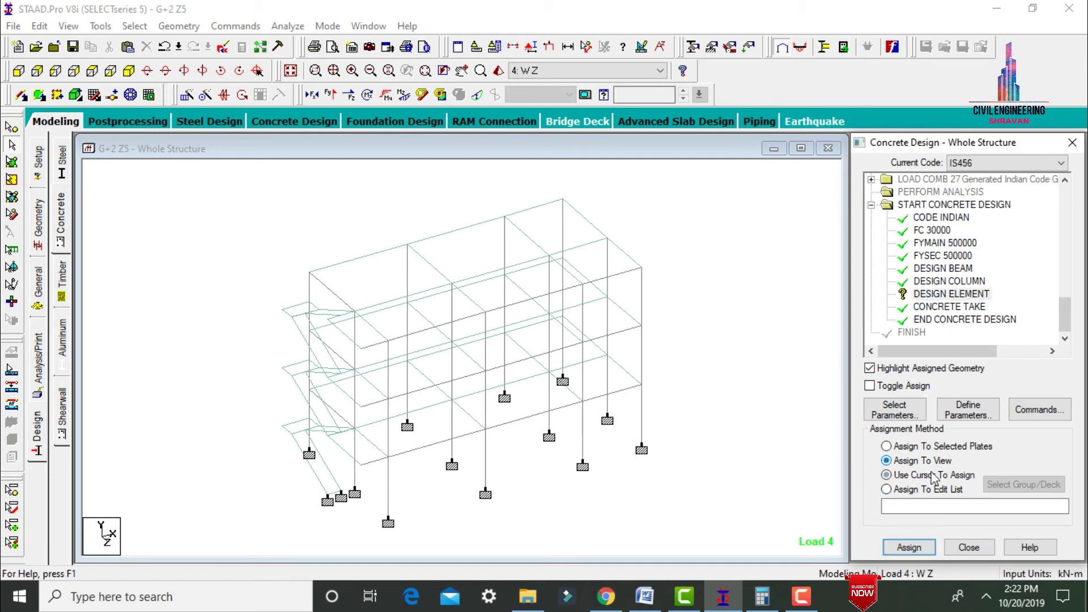
{"action": "left_click", "coordinate": [908, 547]}
{"action": "key", "text": "Return"}
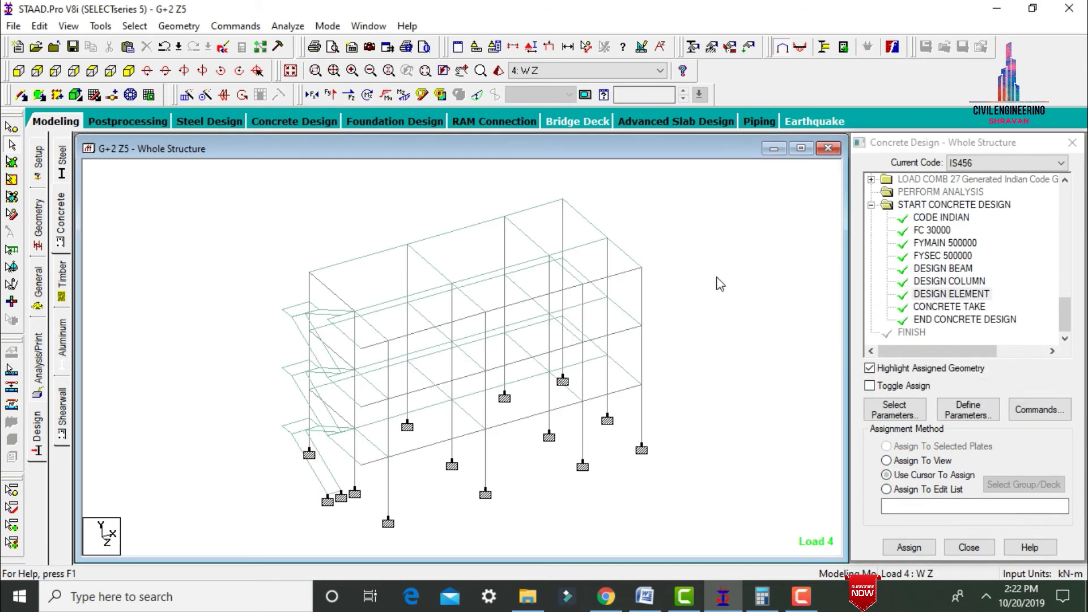
Add a Perform Analysis command with the No Print option.
{"action": "left_click", "coordinate": [38, 368]}
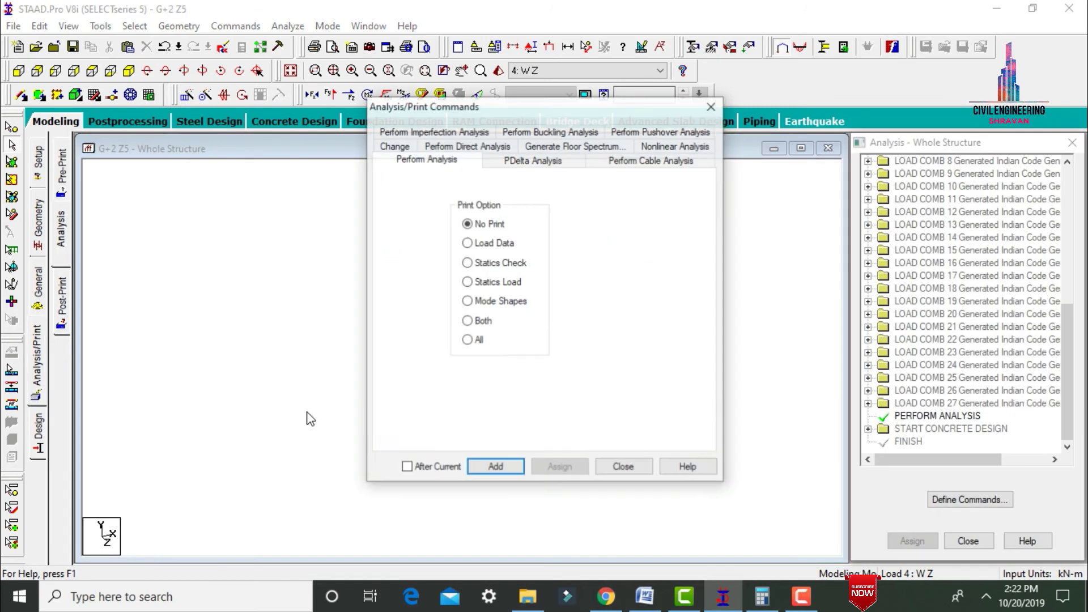
{"action": "left_click", "coordinate": [497, 468]}
{"action": "left_click", "coordinate": [623, 468]}
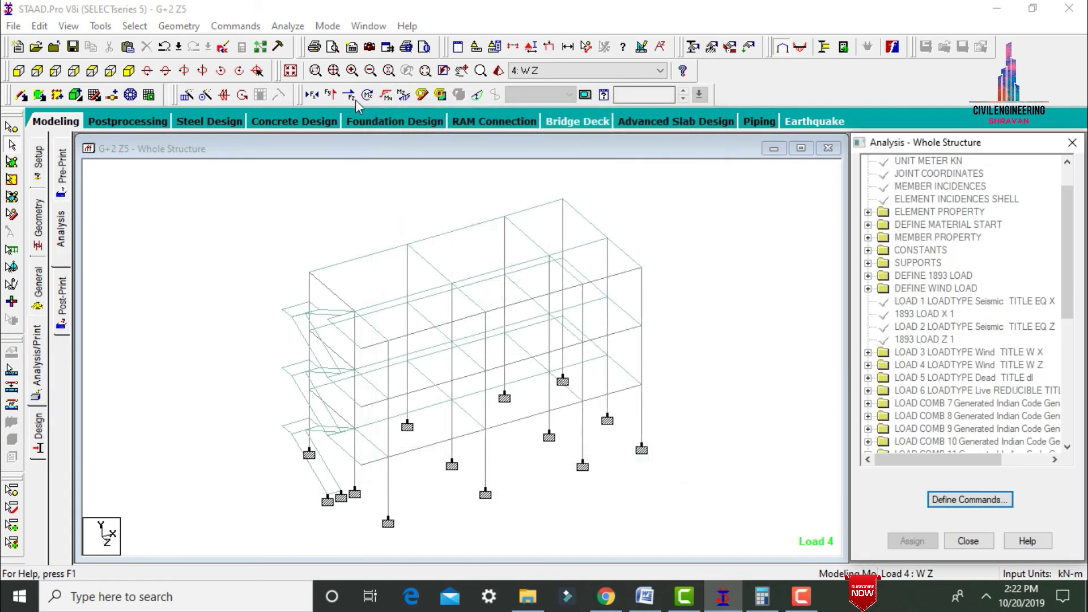
Save the modified structure, run the analysis and design, and continue to post-processing mode.
{"action": "left_click", "coordinate": [289, 27]}
{"action": "left_click", "coordinate": [309, 42]}
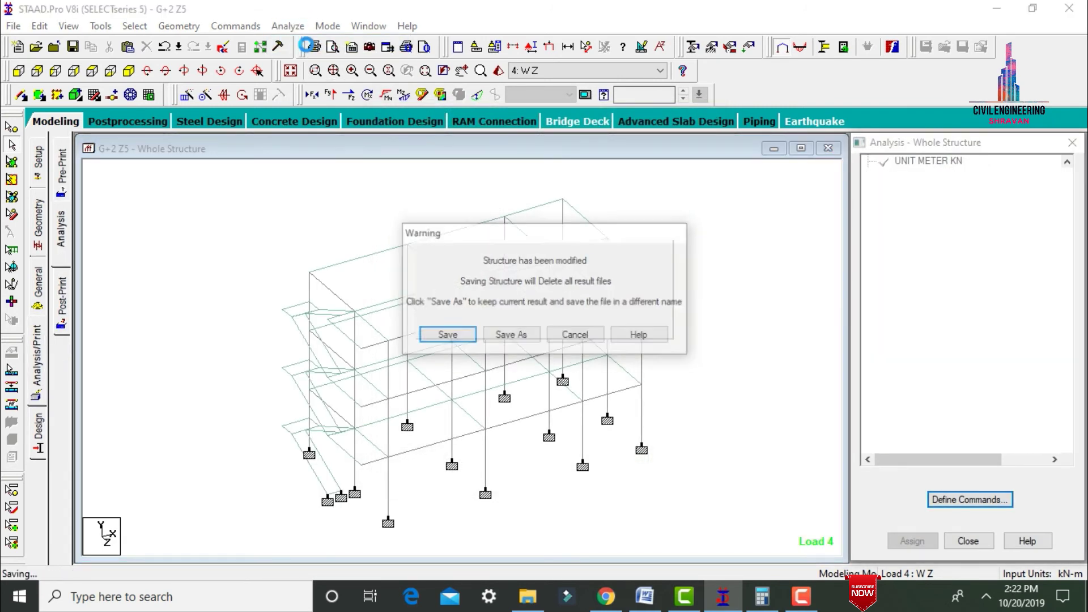
{"action": "key", "text": "Return"}
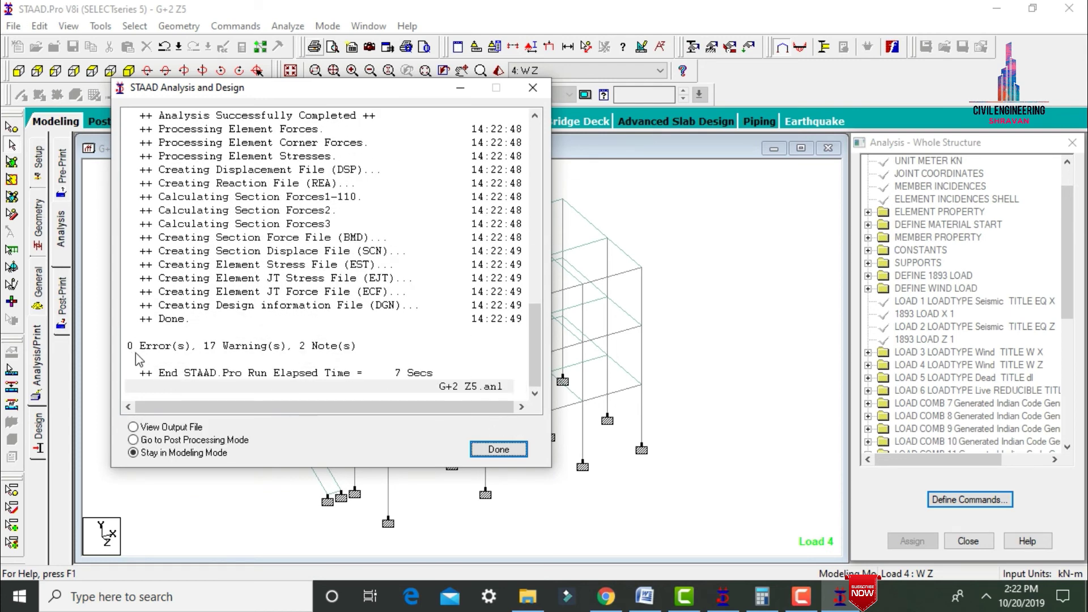
{"action": "left_click", "coordinate": [207, 439]}
{"action": "left_click", "coordinate": [492, 451]}
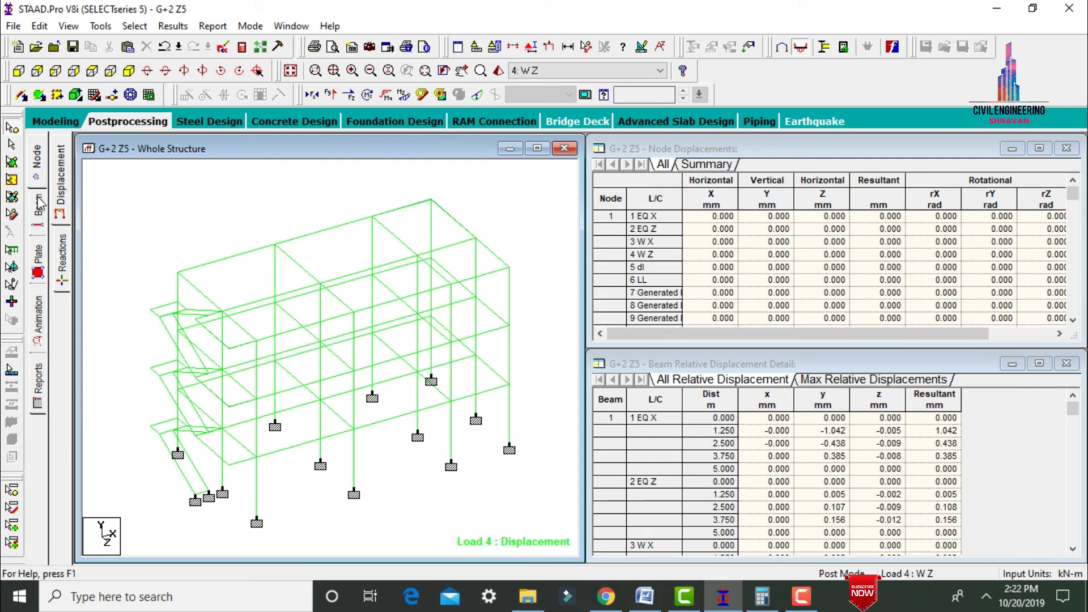
Examine the concrete design details of beam 60, the first-floor front beam, in the beam results.
{"action": "left_click", "coordinate": [40, 205]}
{"action": "left_click", "coordinate": [291, 392]}
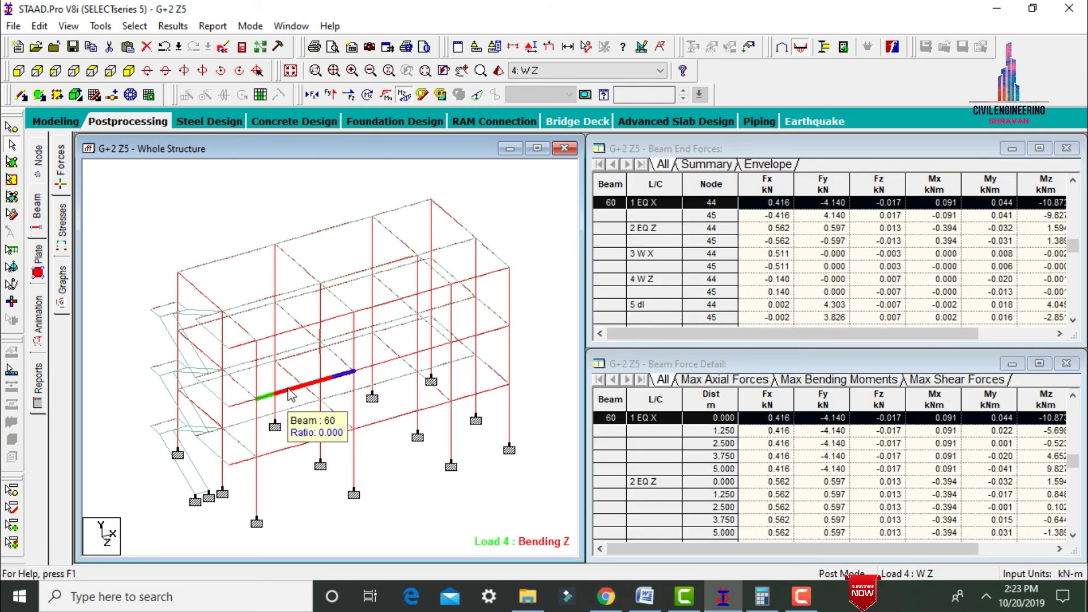
{"action": "double_click", "coordinate": [291, 393]}
{"action": "left_click", "coordinate": [631, 137]}
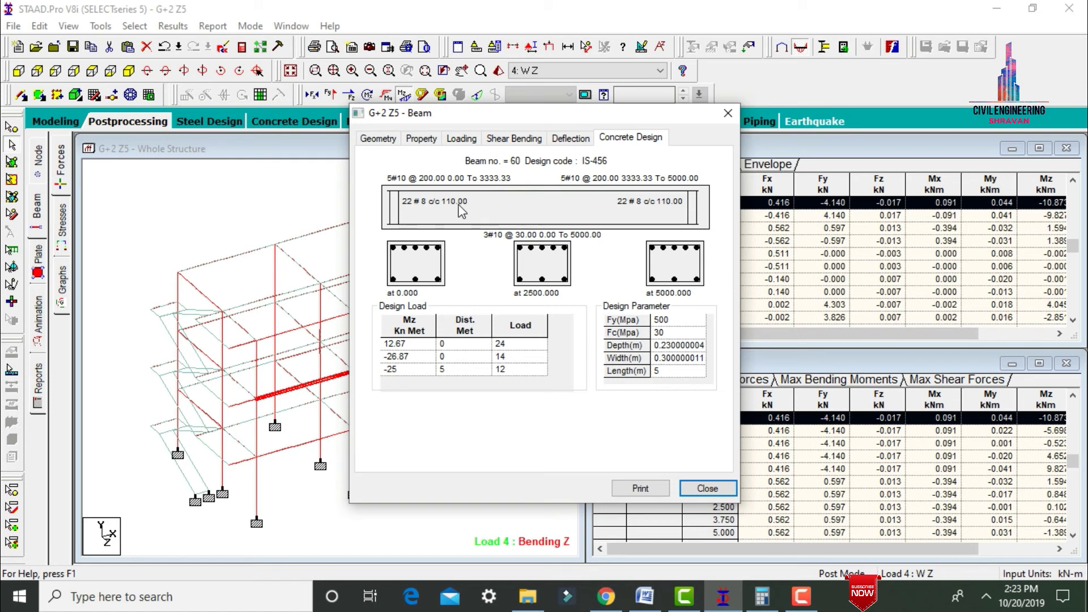
{"action": "left_click", "coordinate": [708, 488]}
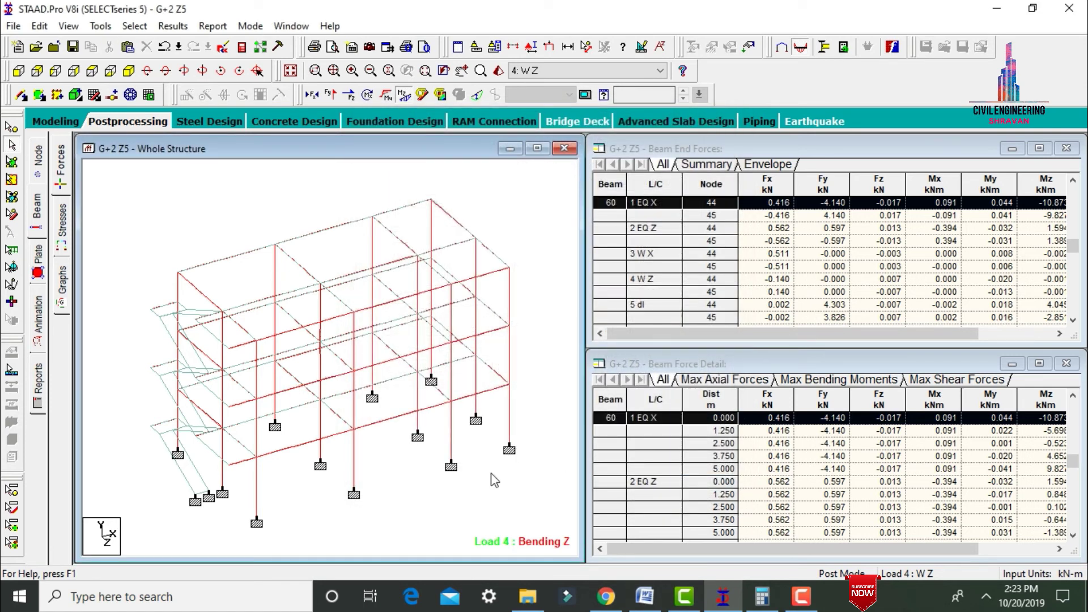
Examine the concrete design details of column member 84 on the top storey, including its bar size and number.
{"action": "left_click", "coordinate": [371, 238]}
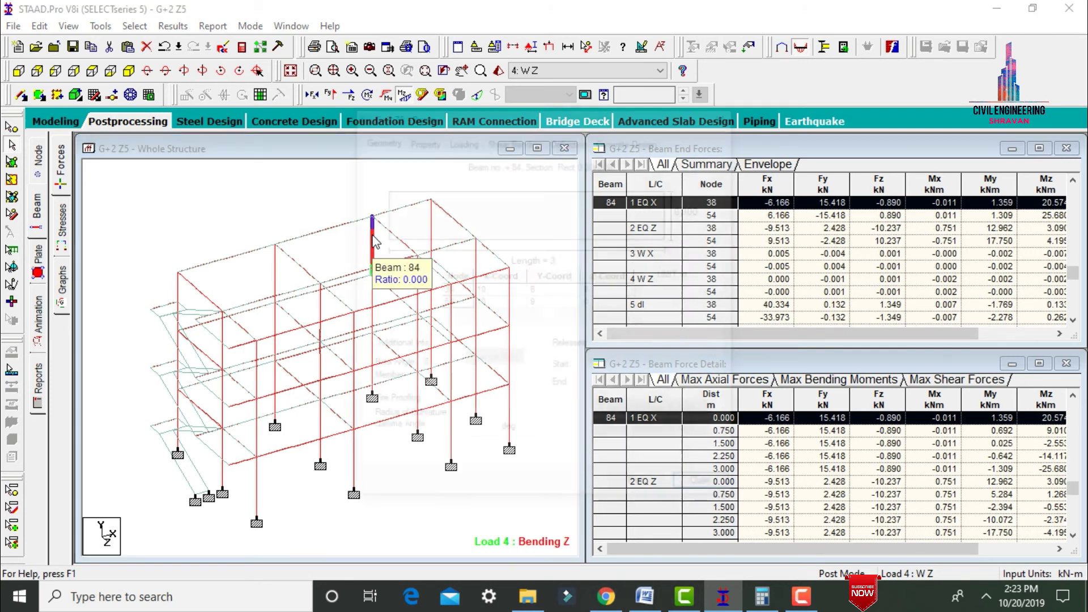
{"action": "double_click", "coordinate": [372, 239]}
{"action": "left_click", "coordinate": [631, 138]}
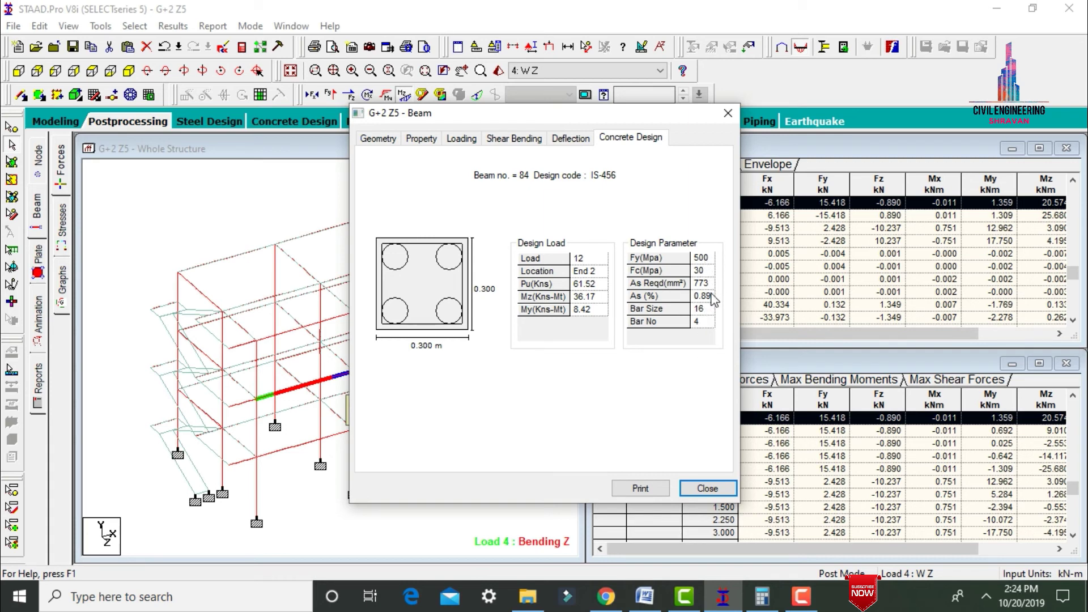
{"action": "left_click", "coordinate": [709, 488]}
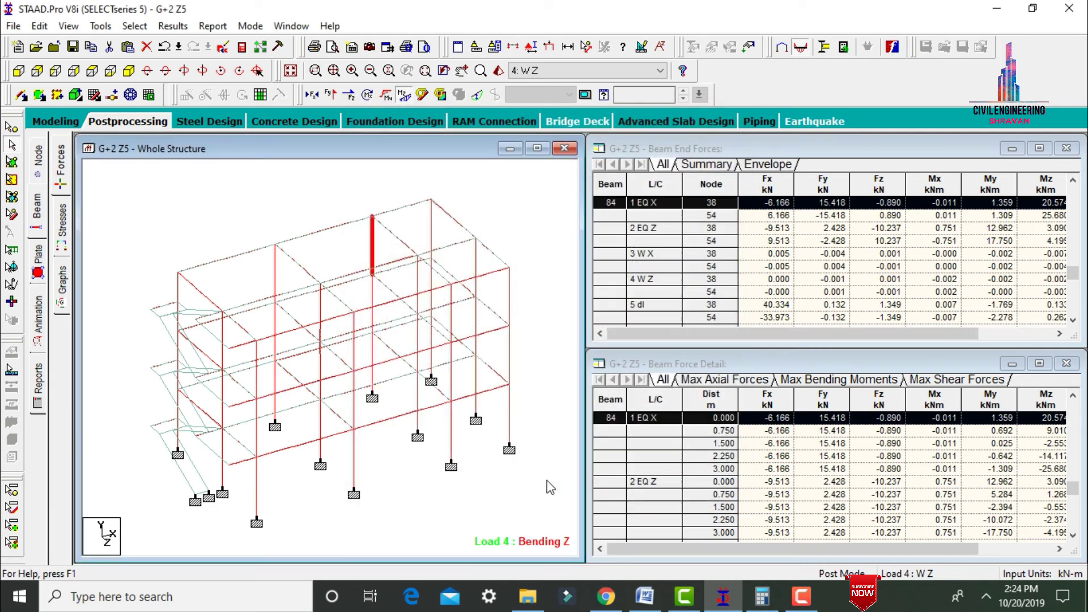
{"action": "left_click", "coordinate": [546, 480]}
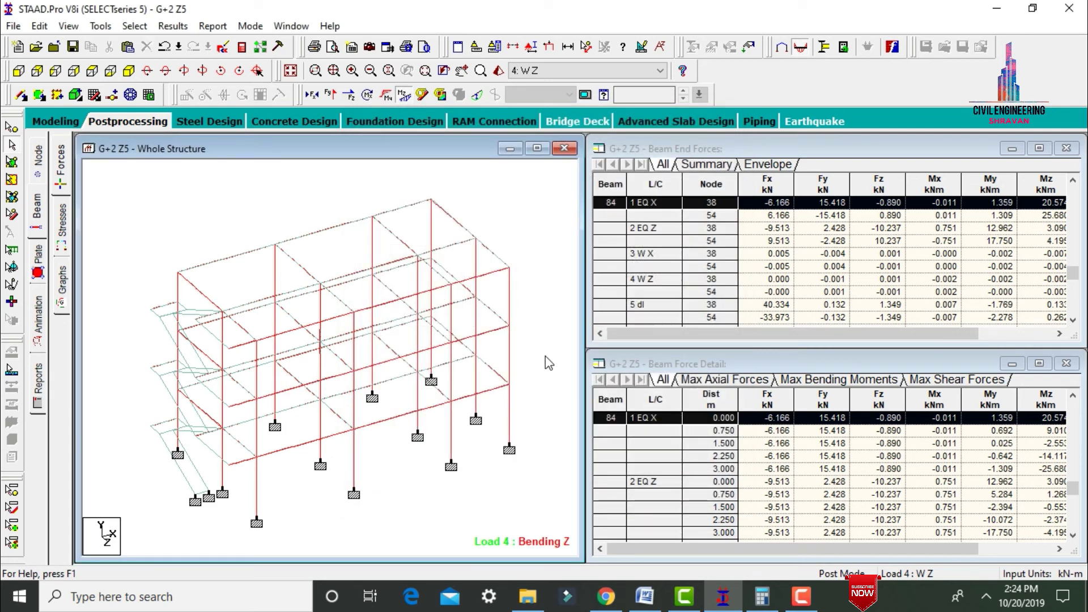
Review the concrete design results in the analysis output file.
{"action": "left_click", "coordinate": [256, 49]}
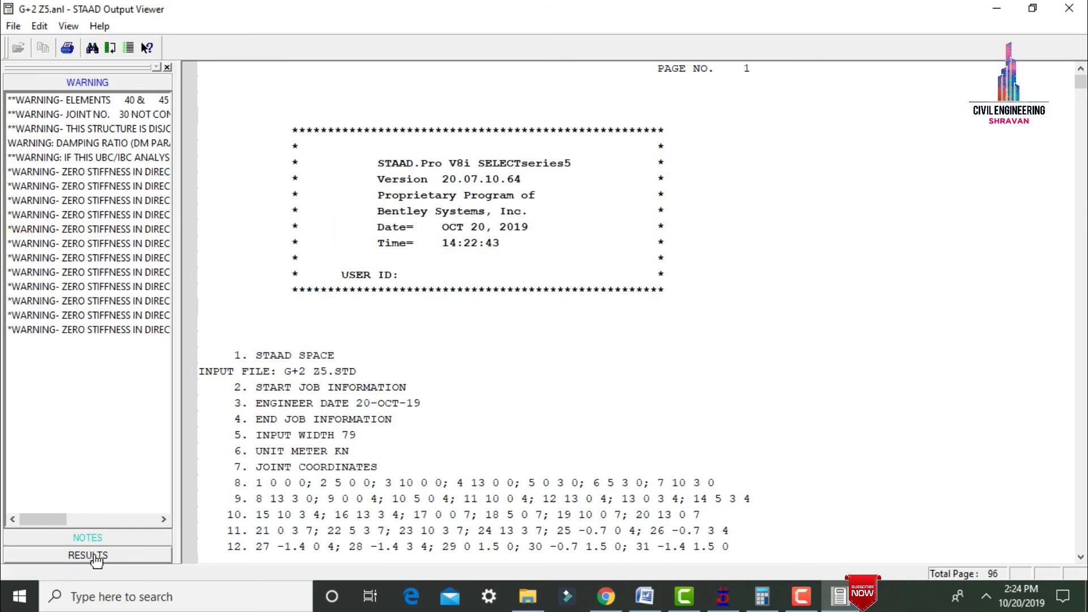
{"action": "left_click", "coordinate": [97, 558]}
{"action": "left_click", "coordinate": [56, 136]}
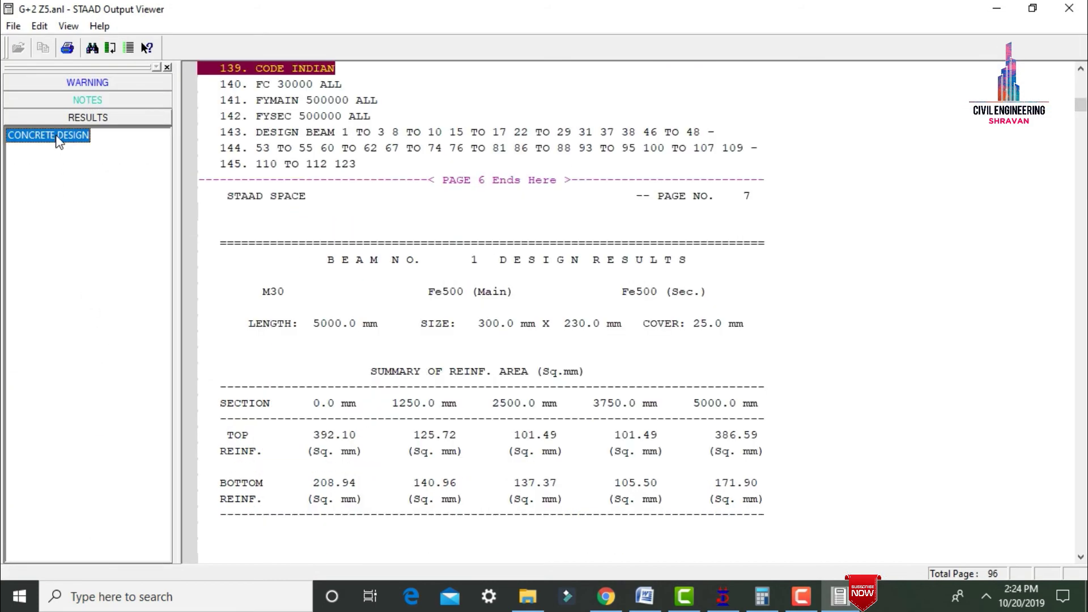
{"action": "mouse_move", "coordinate": [1081, 101]}
{"action": "left_mouse_down"}
{"action": "mouse_move", "coordinate": [1081, 547]}
{"action": "mouse_move", "coordinate": [1080, 81]}
{"action": "left_mouse_up"}
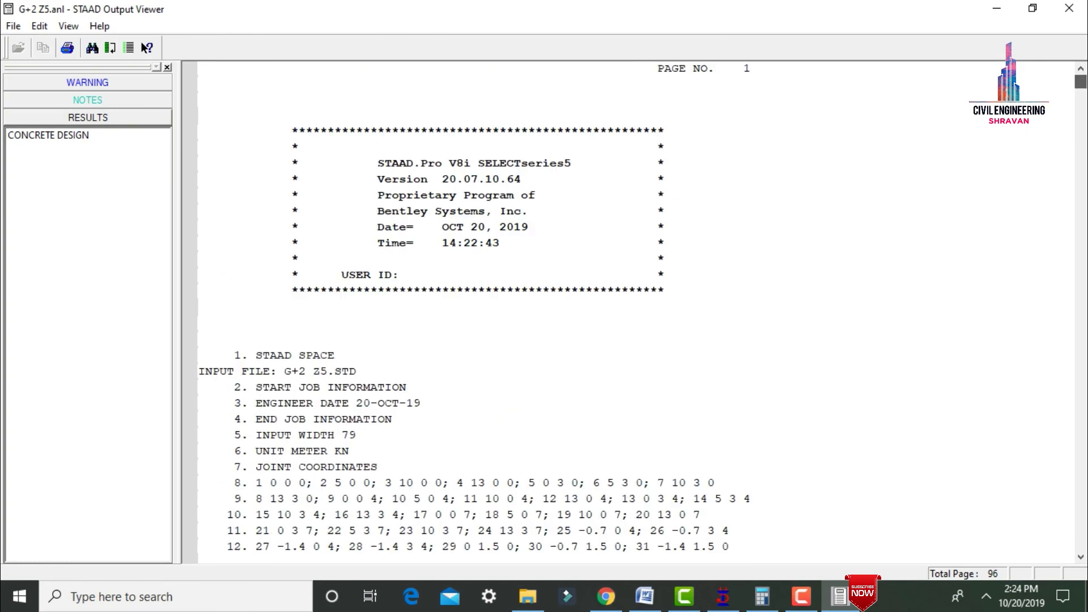
{"action": "left_click", "coordinate": [1082, 7]}
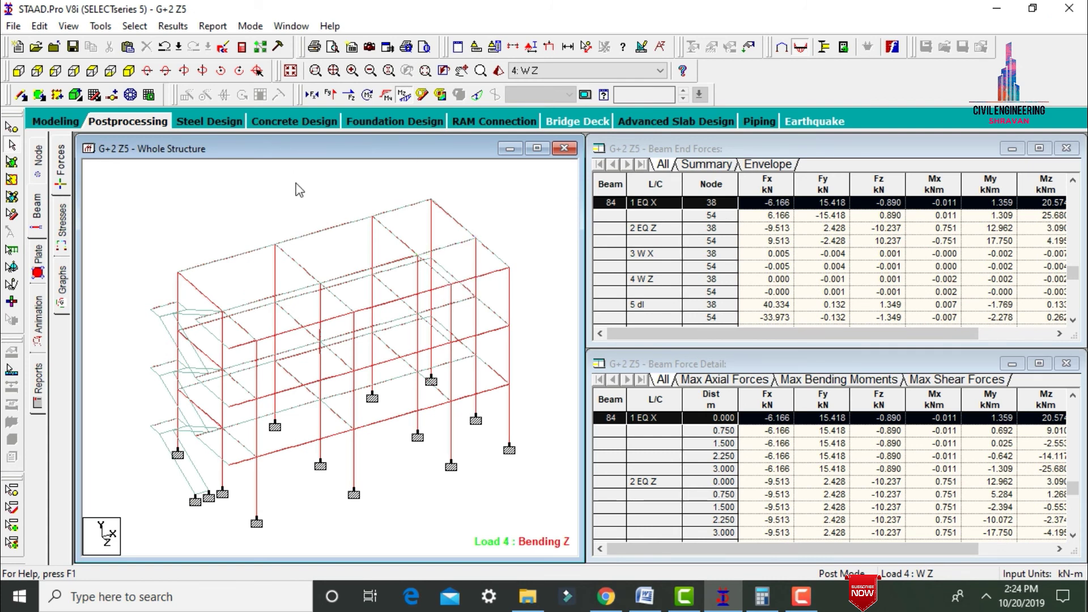
Include load cases 1 to 6 (EQ X, EQ Z, W X, W Z, dl, LL) for all supports and run STAAD.foundation.
{"action": "left_click", "coordinate": [347, 123]}
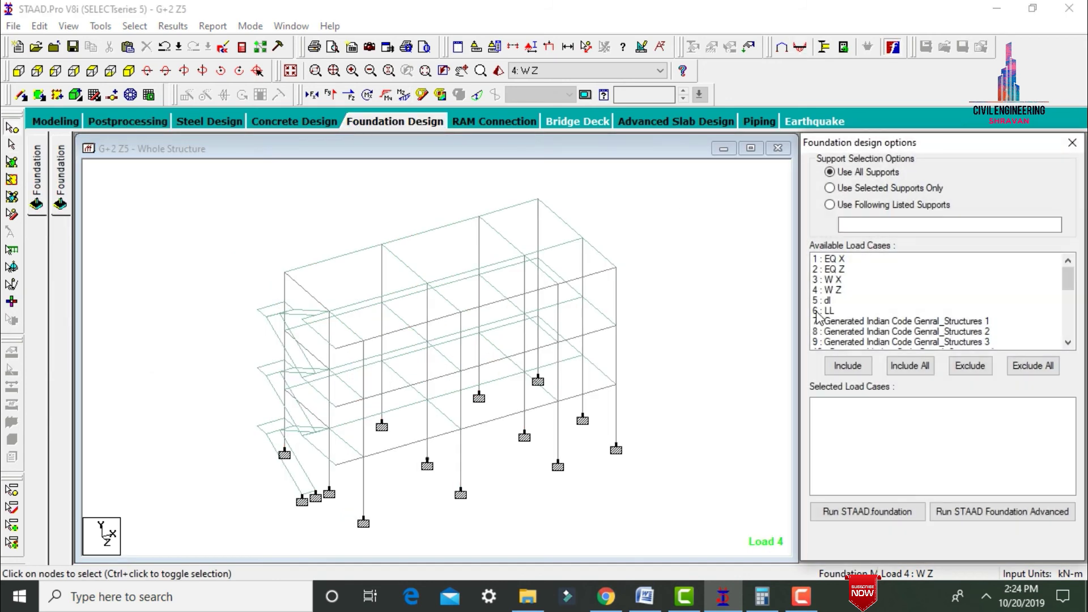
{"action": "left_click", "coordinate": [837, 271], "text": "shift"}
{"action": "left_click_drag", "start_coordinate": [837, 275], "coordinate": [829, 313]}
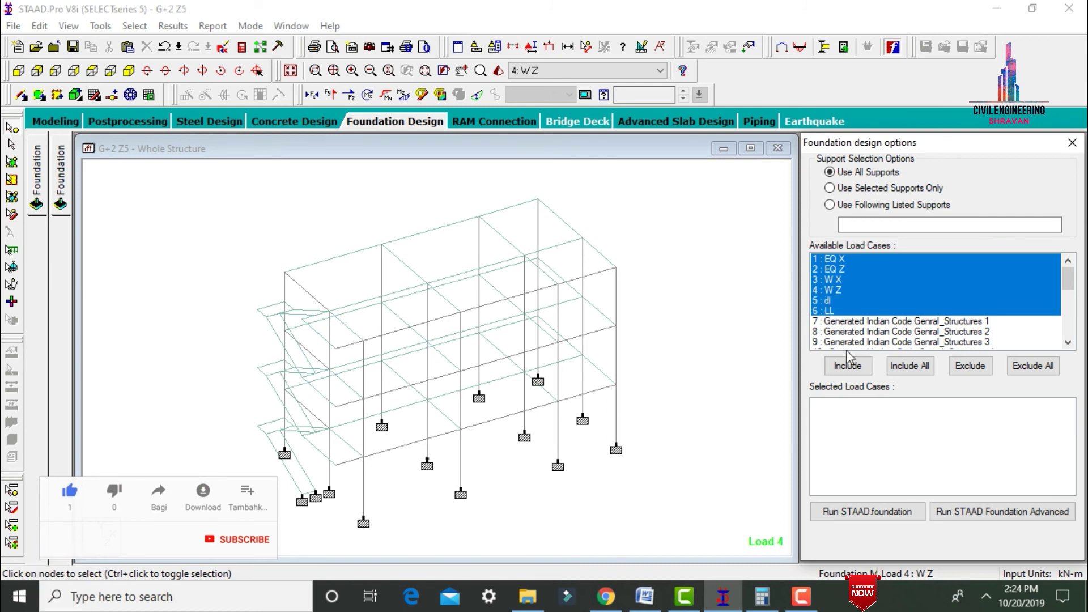
{"action": "left_click", "coordinate": [868, 370]}
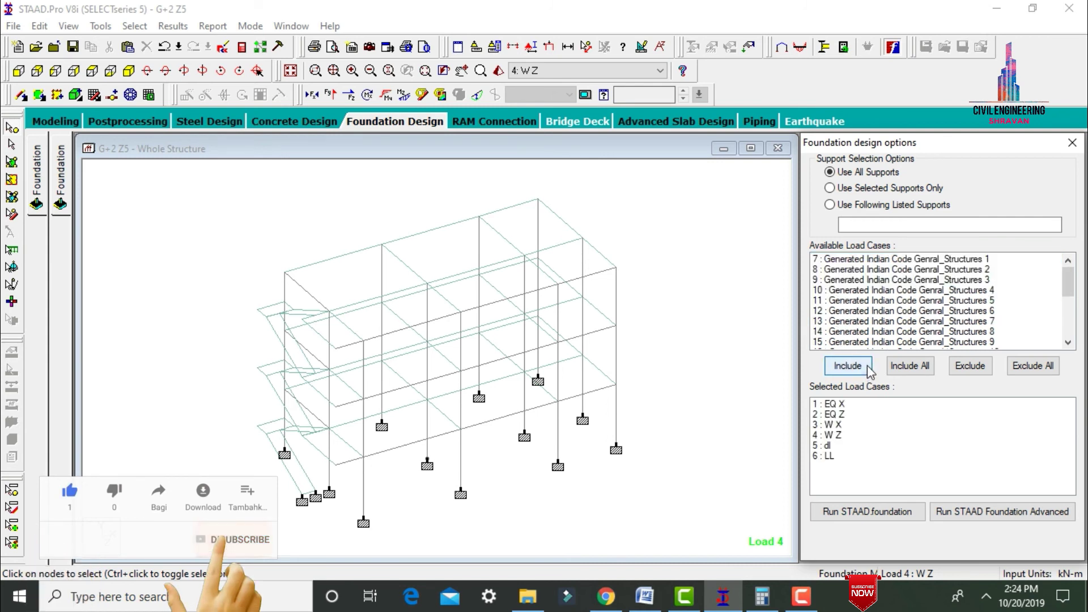
{"action": "left_click", "coordinate": [888, 515]}
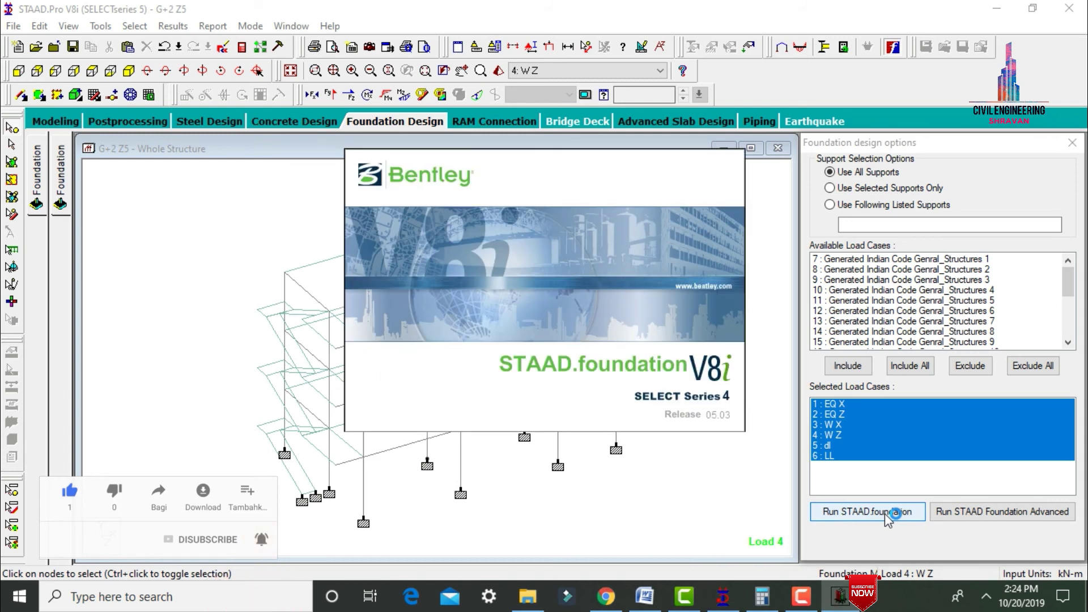
Generate the service load combinations from number 101 and the ultimate ones from number 201, using the INDIAN load combination table.
{"action": "scroll", "coordinate": [559, 347], "scroll_direction": "up", "scroll_amount": 3}
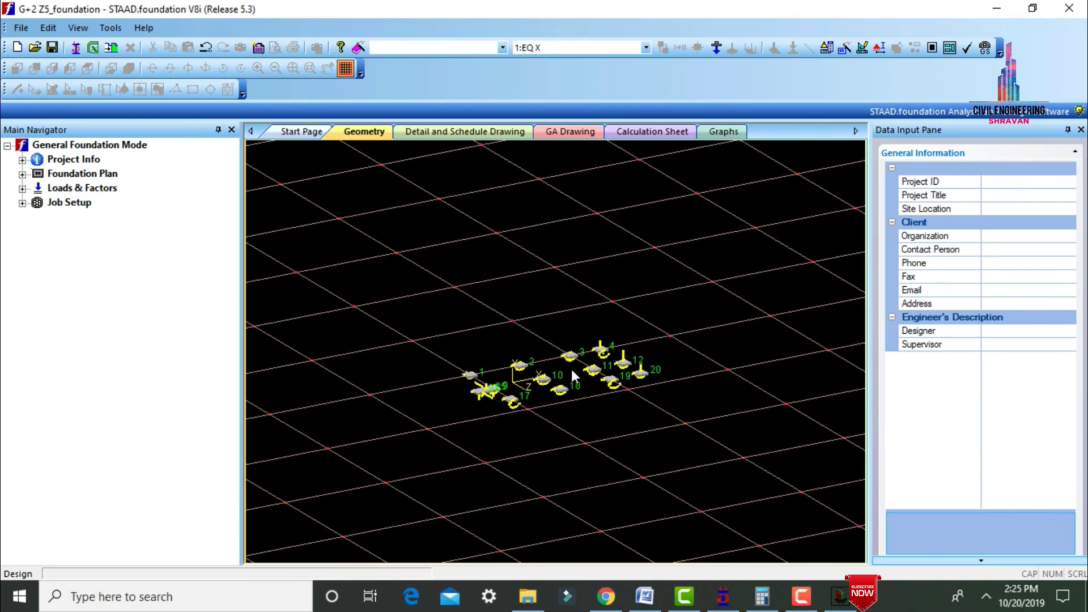
{"action": "scroll", "coordinate": [572, 369], "scroll_direction": "up", "scroll_amount": 3}
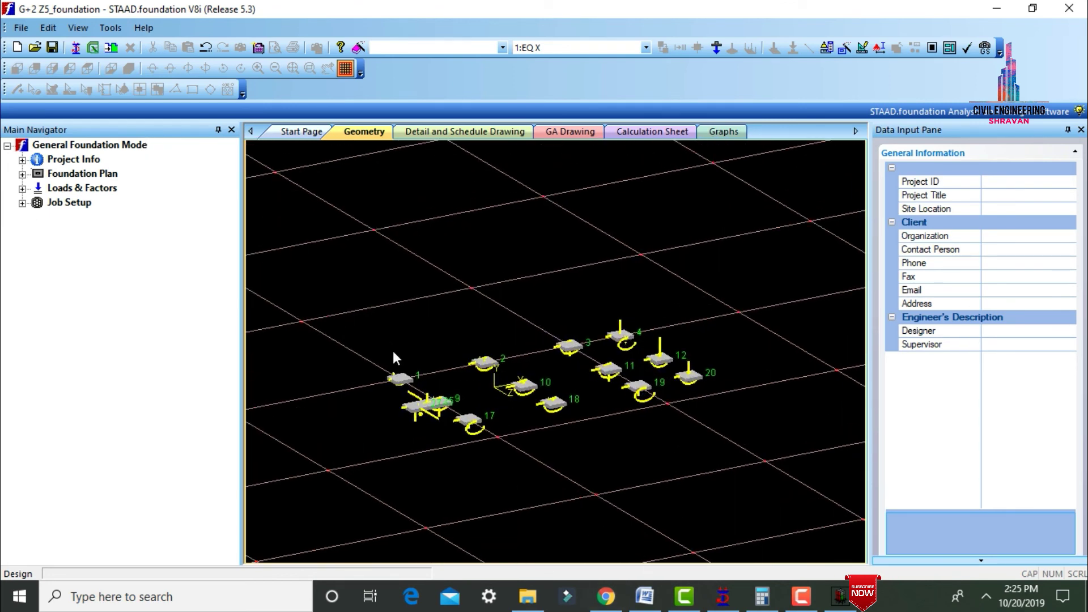
{"action": "left_click", "coordinate": [22, 189]}
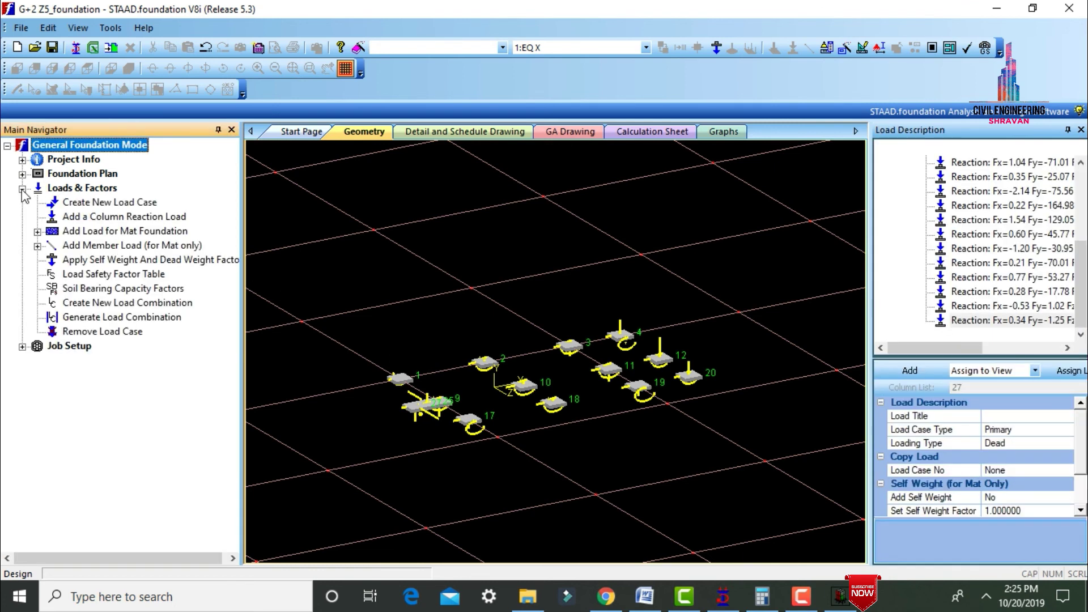
{"action": "double_click", "coordinate": [109, 318]}
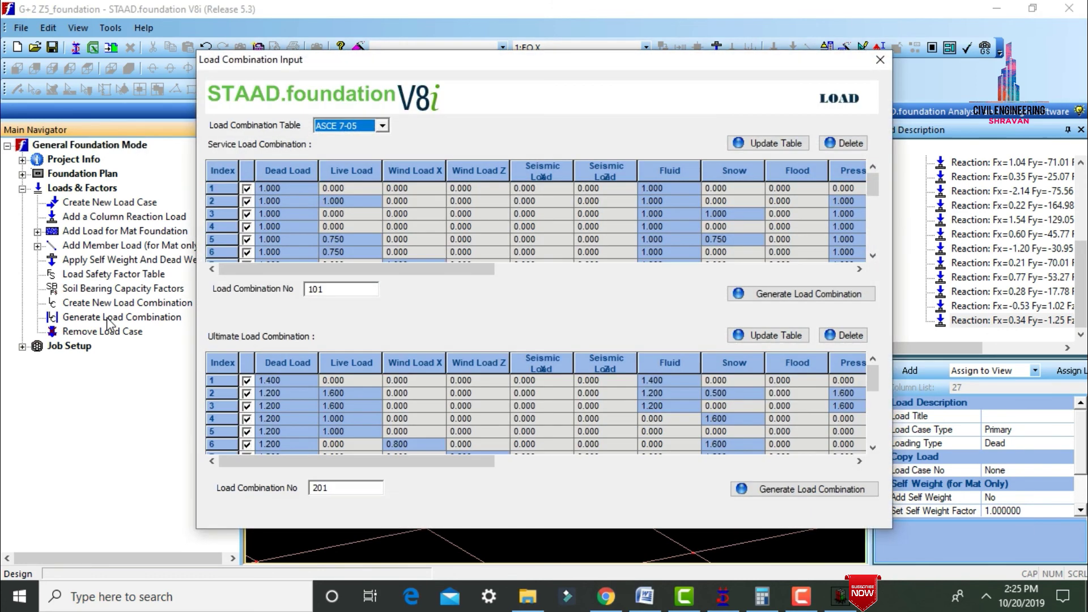
{"action": "left_click", "coordinate": [383, 126]}
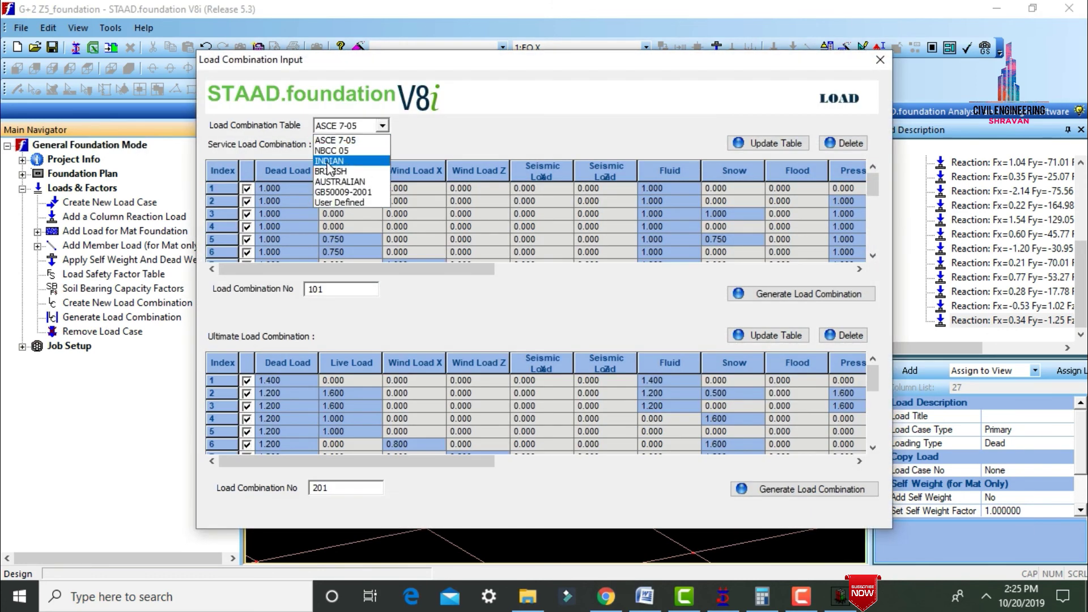
{"action": "left_click", "coordinate": [341, 155]}
{"action": "left_click", "coordinate": [812, 296]}
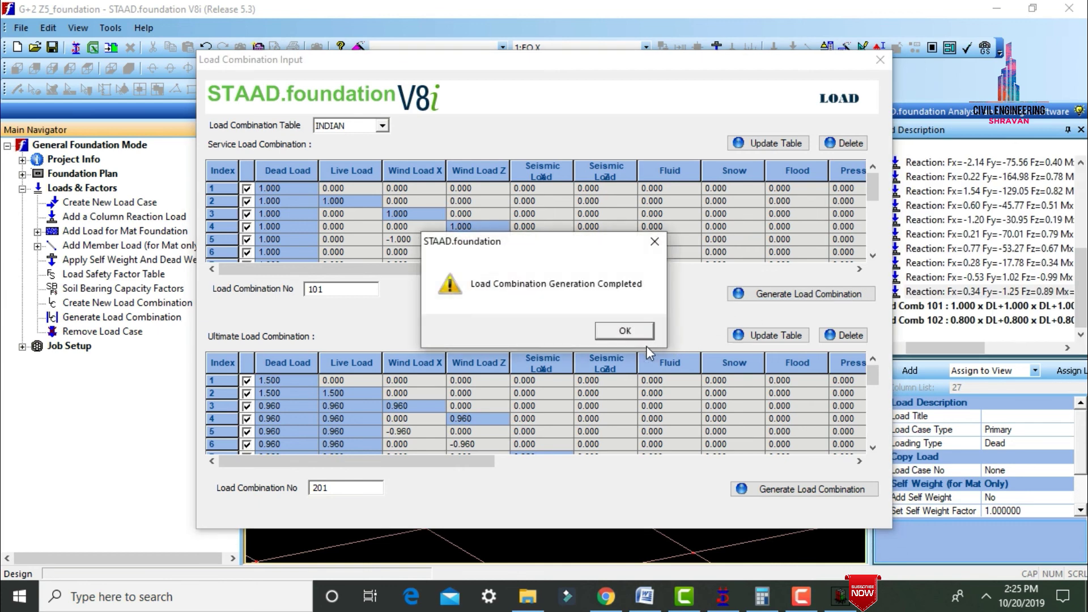
{"action": "left_click", "coordinate": [609, 333]}
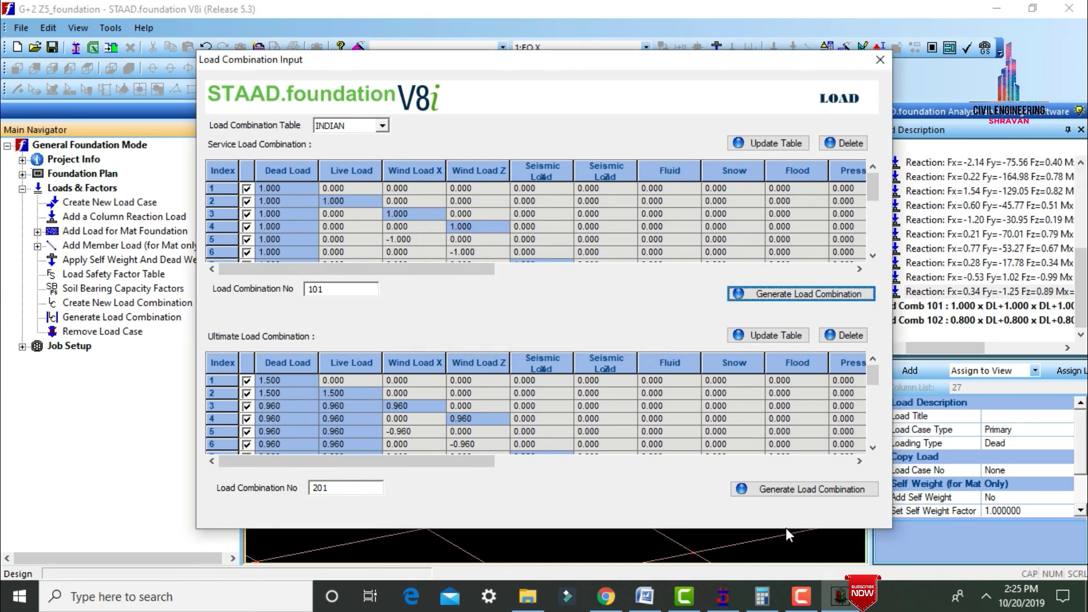
{"action": "left_click", "coordinate": [783, 493]}
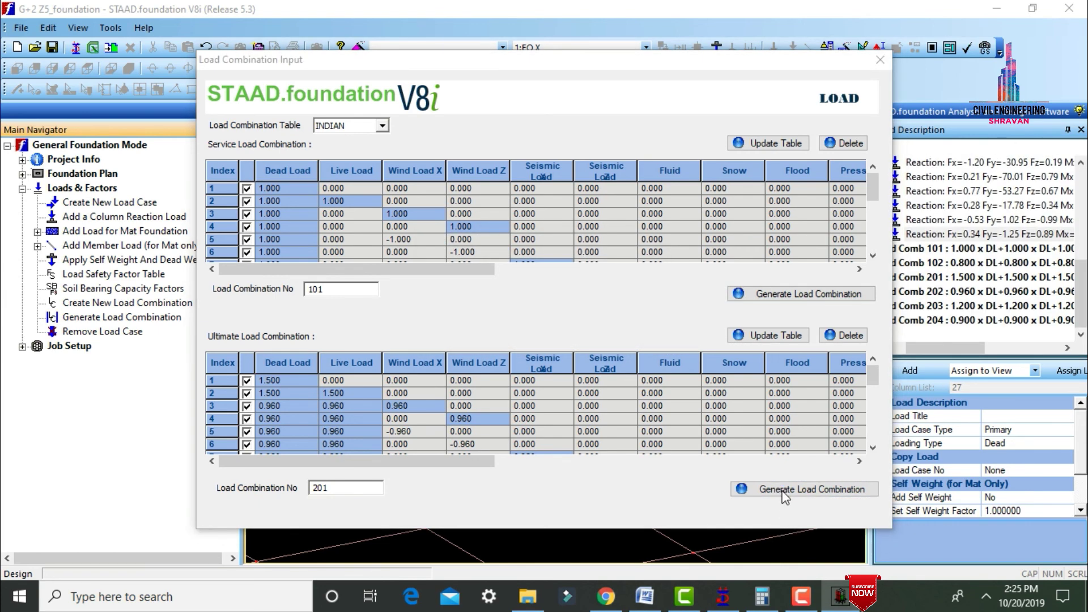
{"action": "left_click", "coordinate": [625, 332]}
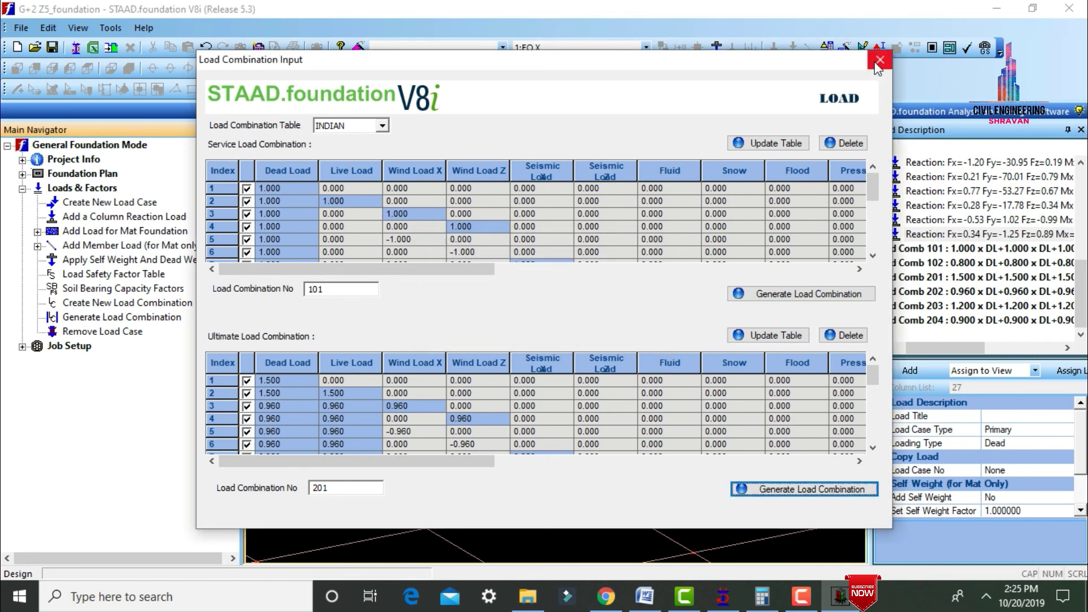
Start a new foundation job named G+2 with the Isolated job type.
{"action": "left_click", "coordinate": [879, 61]}
{"action": "left_click", "coordinate": [22, 347]}
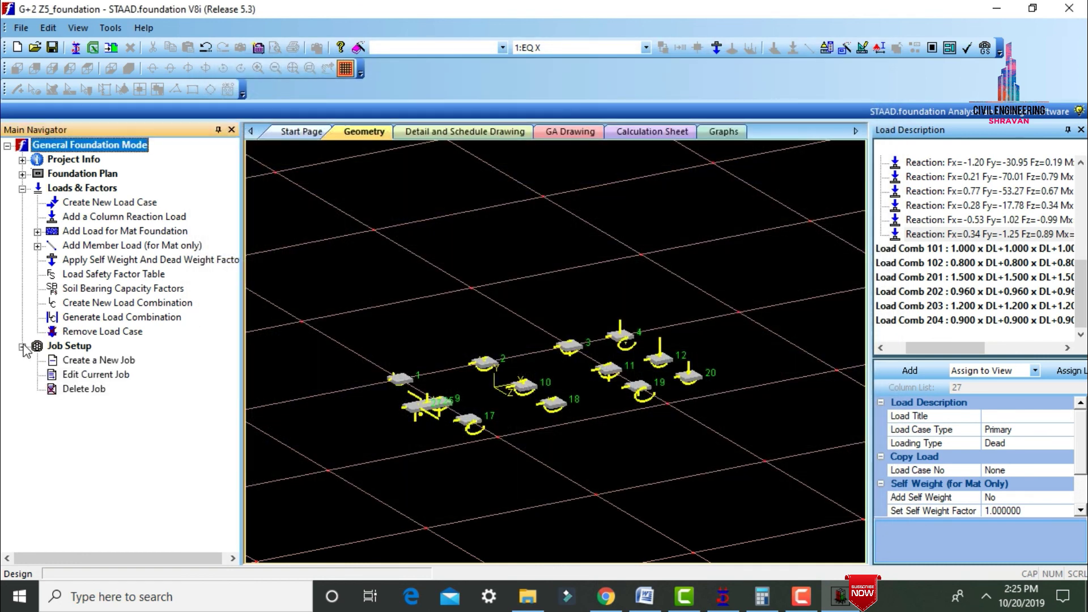
{"action": "left_click", "coordinate": [99, 360]}
{"action": "left_click", "coordinate": [993, 182]}
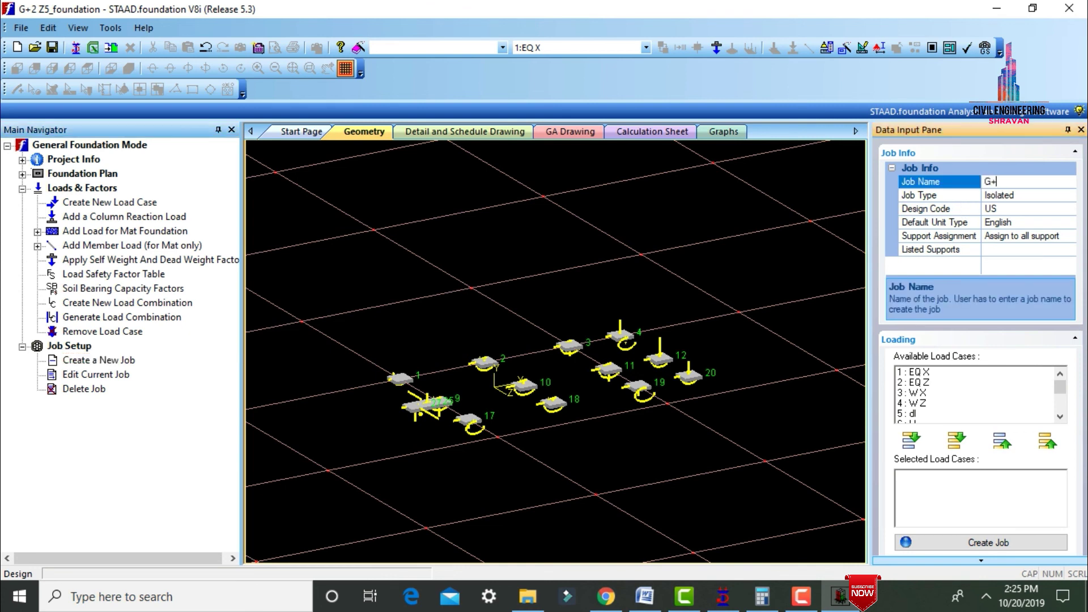
{"action": "left_click", "coordinate": [1070, 197]}
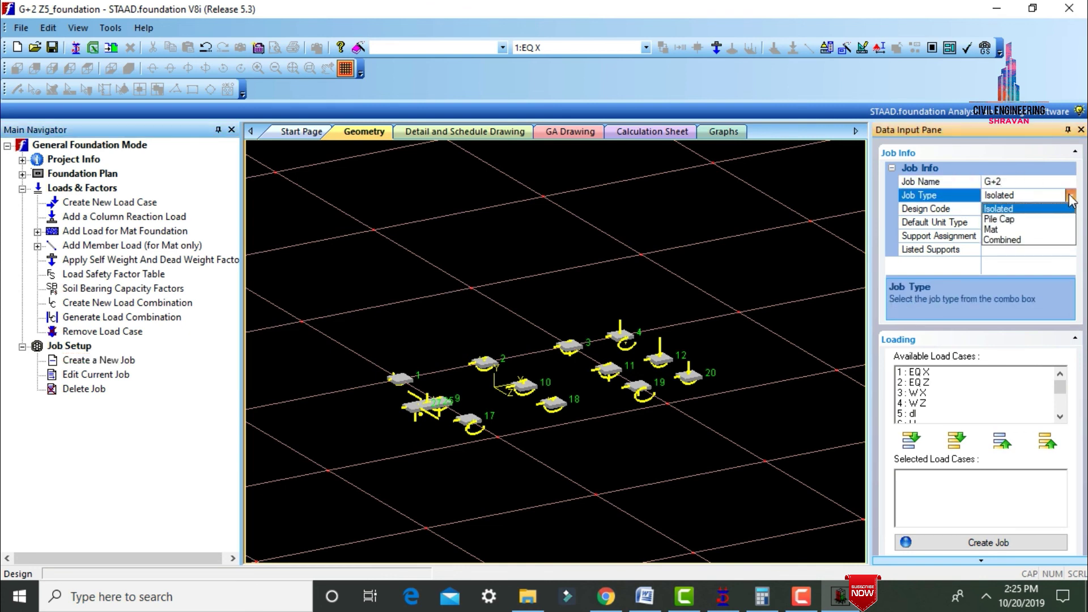
{"action": "left_click", "coordinate": [1071, 197]}
Create the job with the Indian design code and all available load cases included.
{"action": "left_click", "coordinate": [1070, 208]}
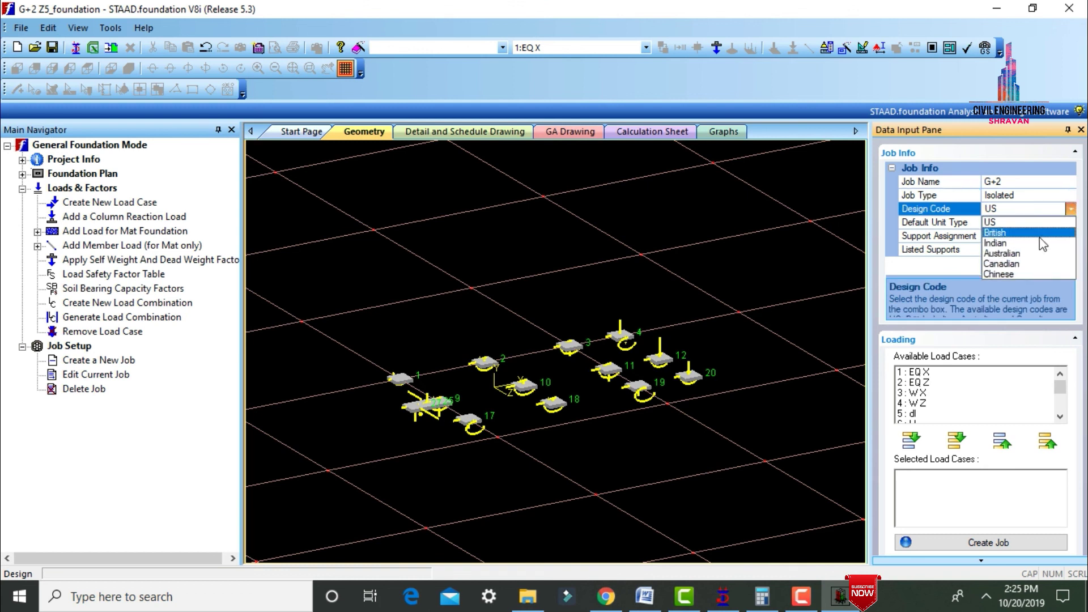
{"action": "left_click", "coordinate": [1026, 250]}
{"action": "left_click", "coordinate": [1026, 250]}
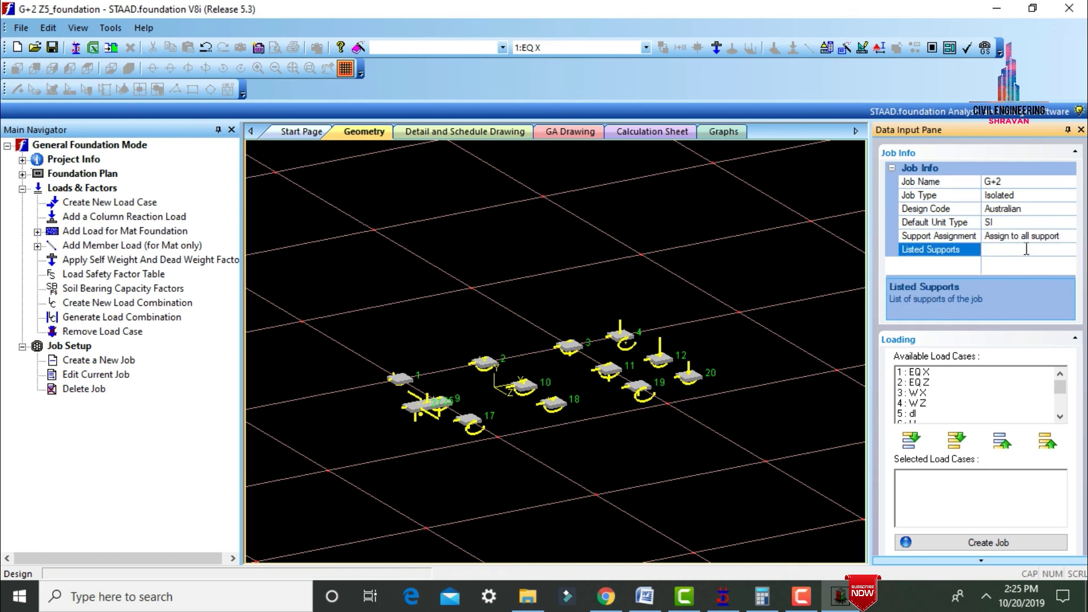
{"action": "left_click", "coordinate": [1071, 208]}
{"action": "left_click", "coordinate": [999, 249]}
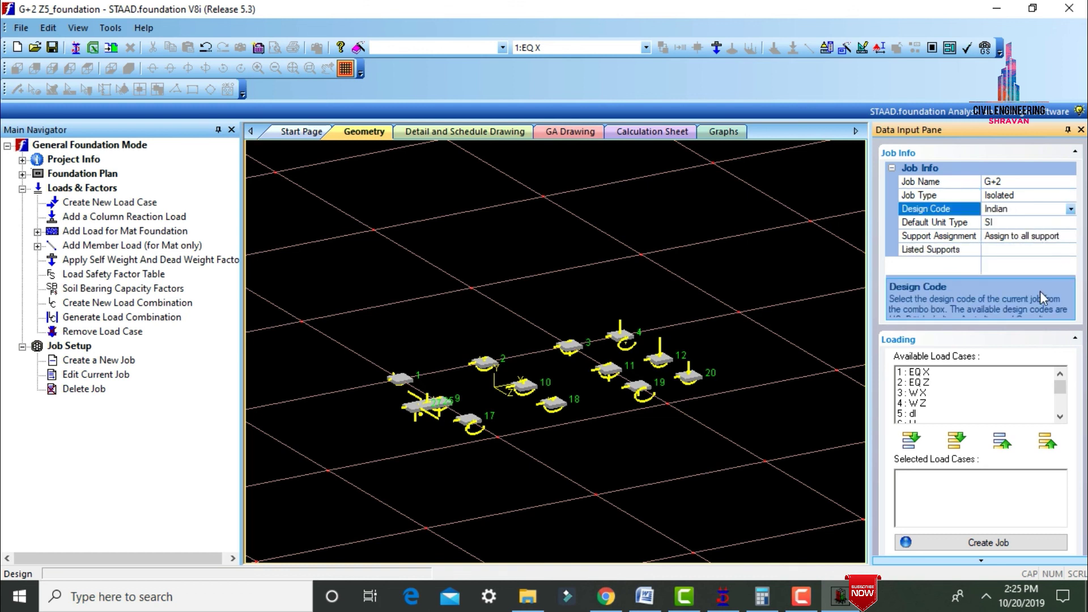
{"action": "left_click", "coordinate": [964, 448]}
{"action": "left_click", "coordinate": [959, 543]}
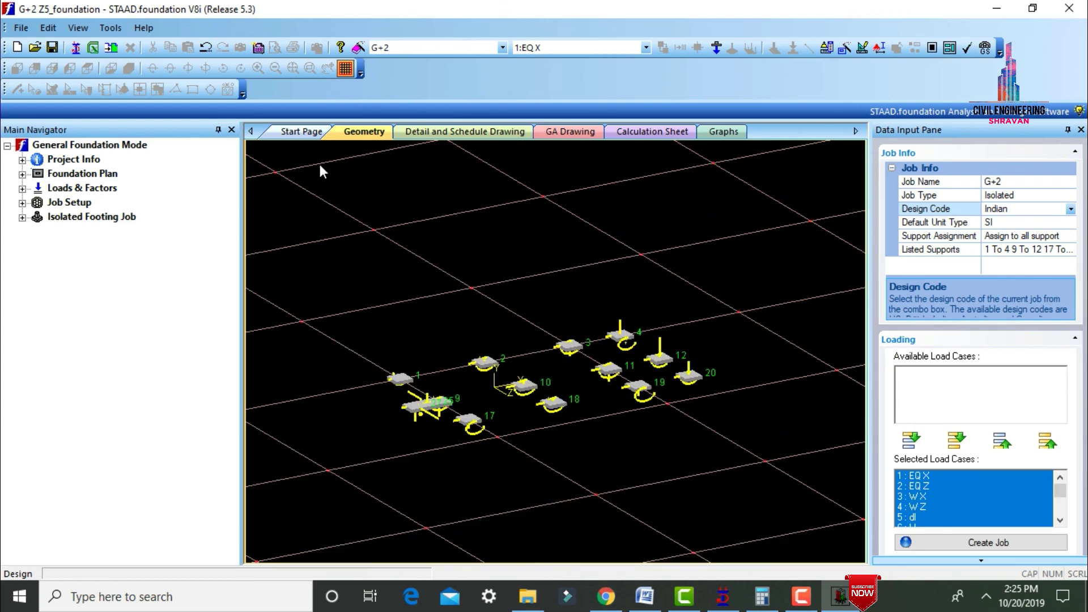
Check the isolated footing's concrete, cover, soil, geometry, sliding and overturning parameters, and run the footing analysis and design.
{"action": "left_click", "coordinate": [22, 218]}
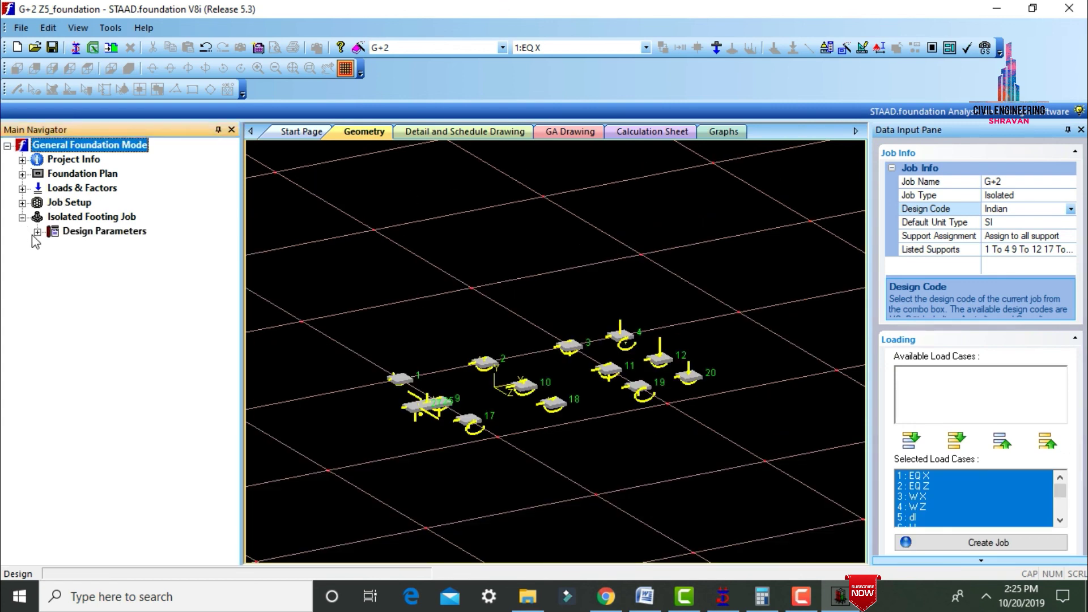
{"action": "left_click", "coordinate": [37, 233]}
{"action": "left_click", "coordinate": [88, 248]}
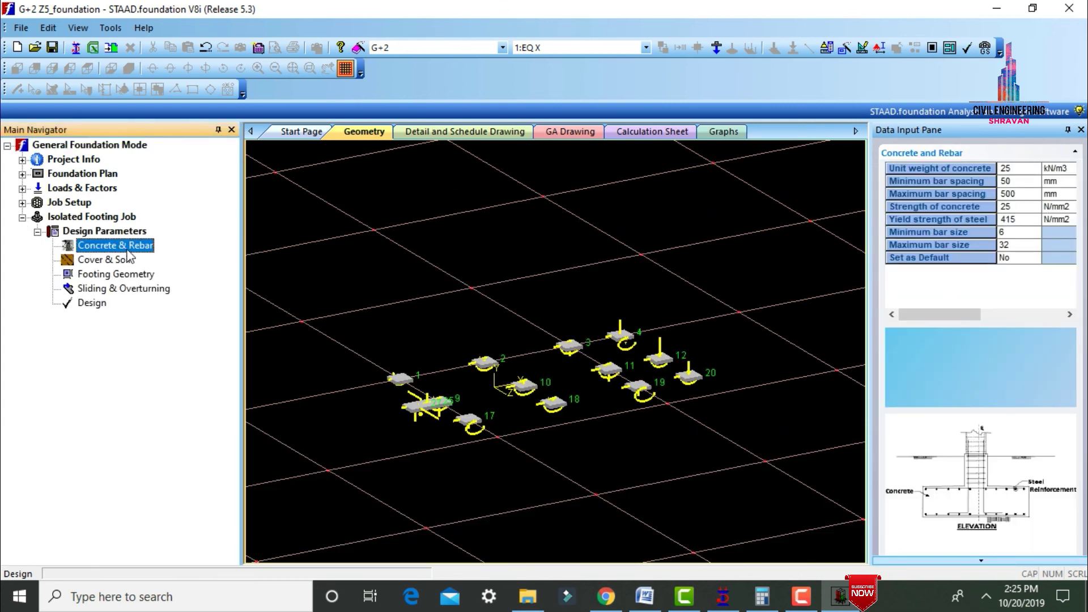
{"action": "left_click", "coordinate": [118, 261]}
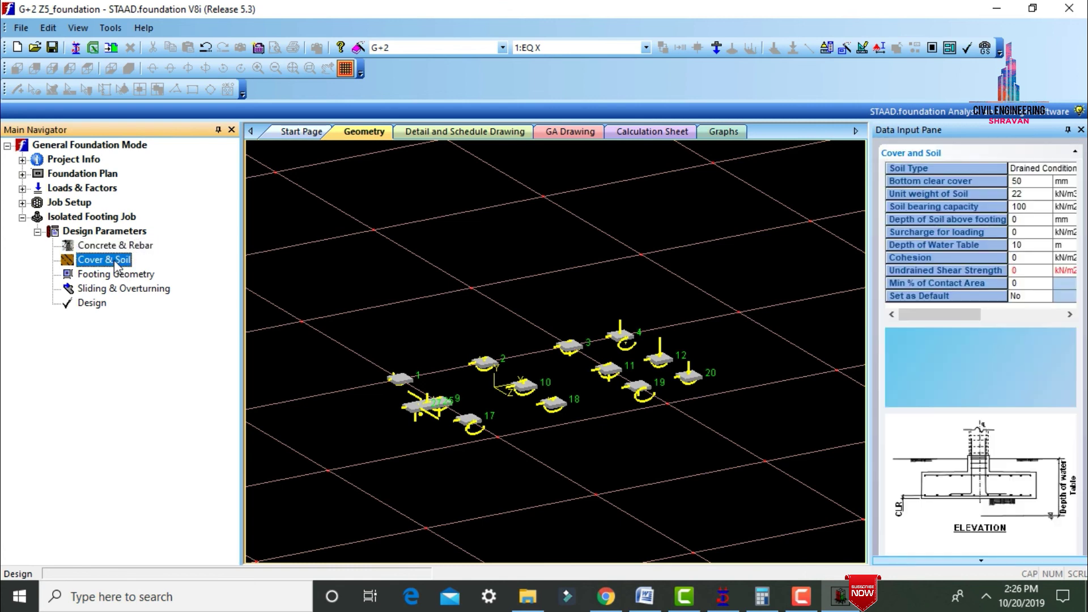
{"action": "left_click", "coordinate": [121, 277]}
{"action": "left_click", "coordinate": [133, 290]}
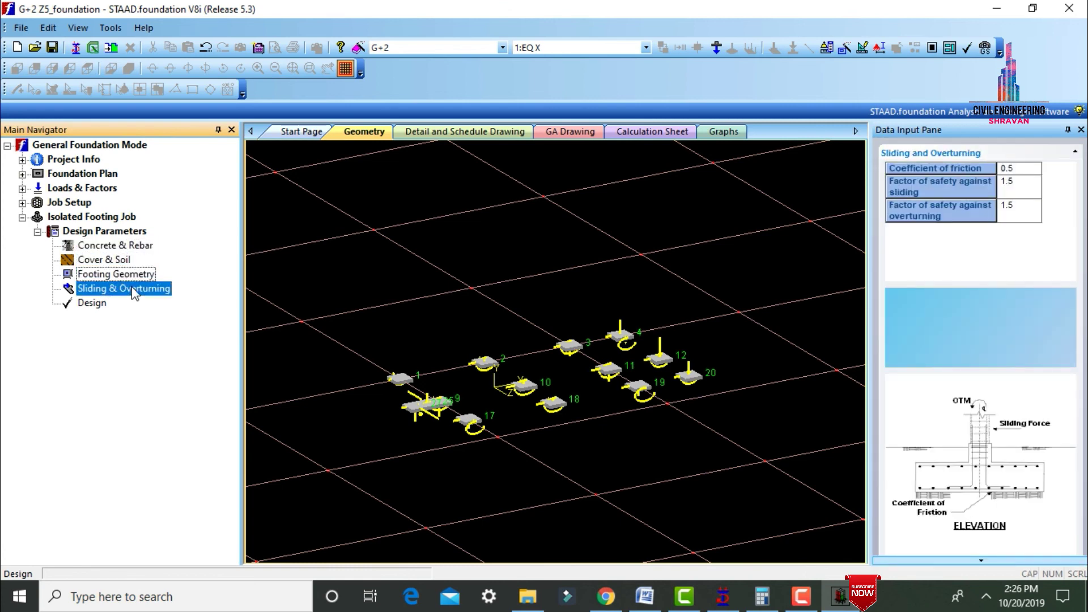
{"action": "left_click", "coordinate": [98, 306]}
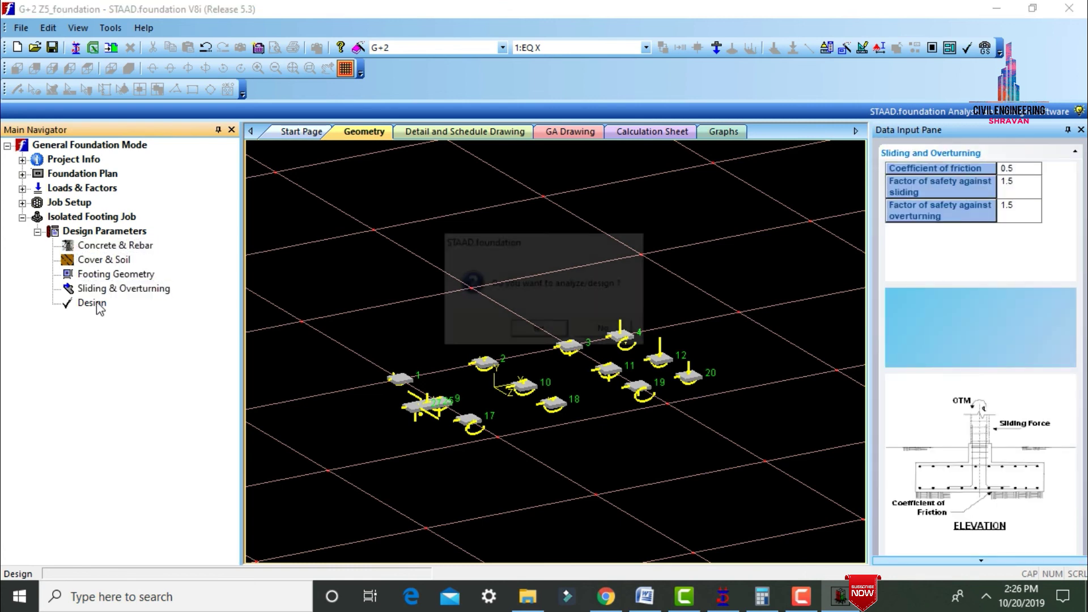
{"action": "left_click", "coordinate": [539, 328]}
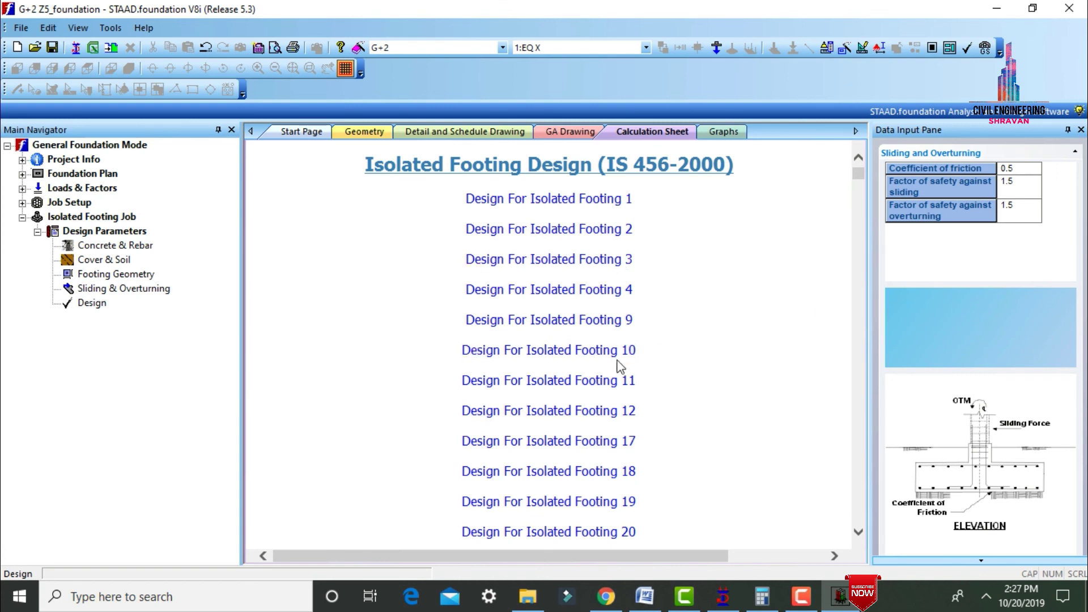
Examine the calculation sheet of isolated footing 11, covering applied loads, sliding and overturning, shear checks and reinforcement.
{"action": "left_click", "coordinate": [577, 382]}
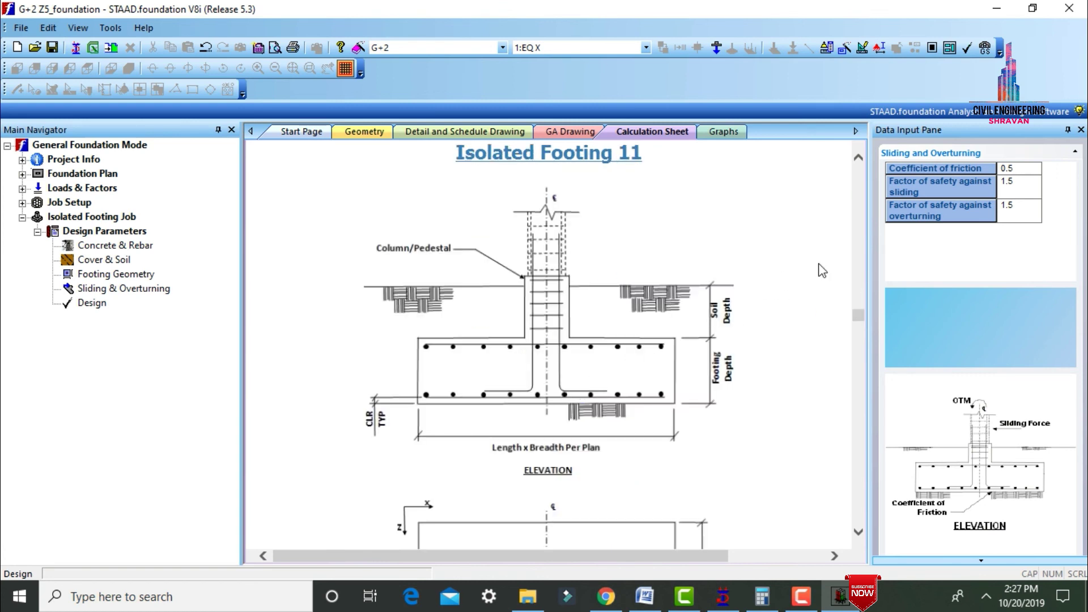
{"action": "scroll", "coordinate": [859, 342], "scroll_direction": "down", "scroll_amount": 10}
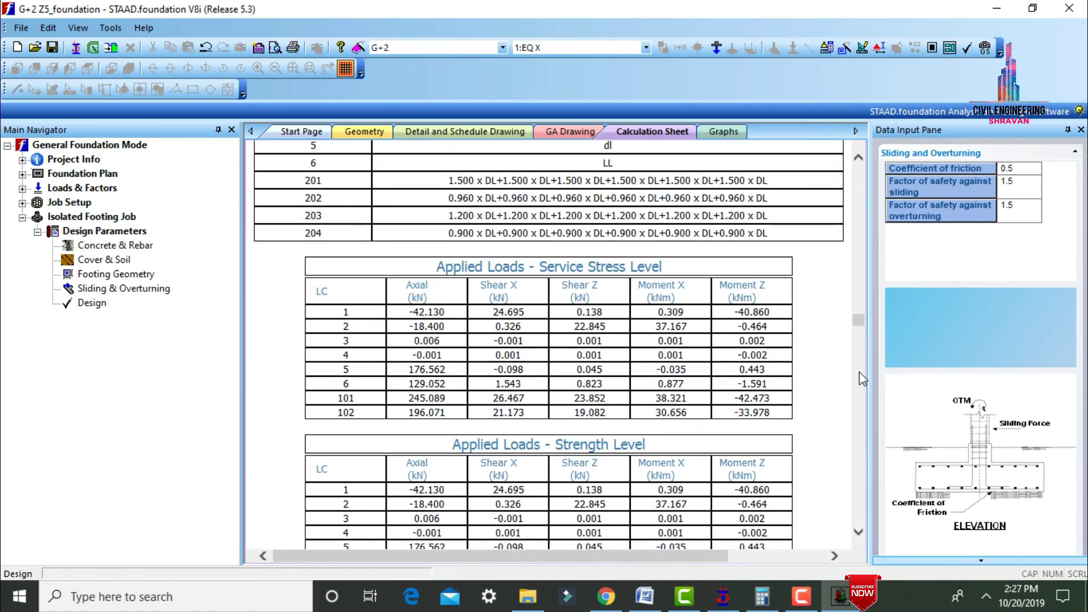
{"action": "scroll", "coordinate": [860, 373], "scroll_direction": "down", "scroll_amount": 20}
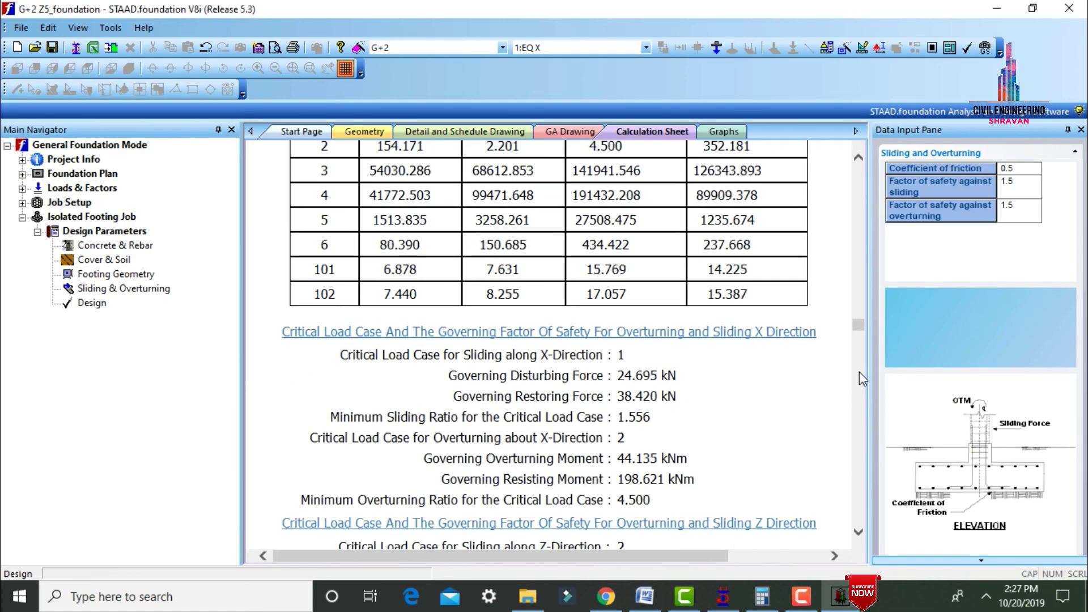
{"action": "scroll", "coordinate": [860, 372], "scroll_direction": "down", "scroll_amount": 20}
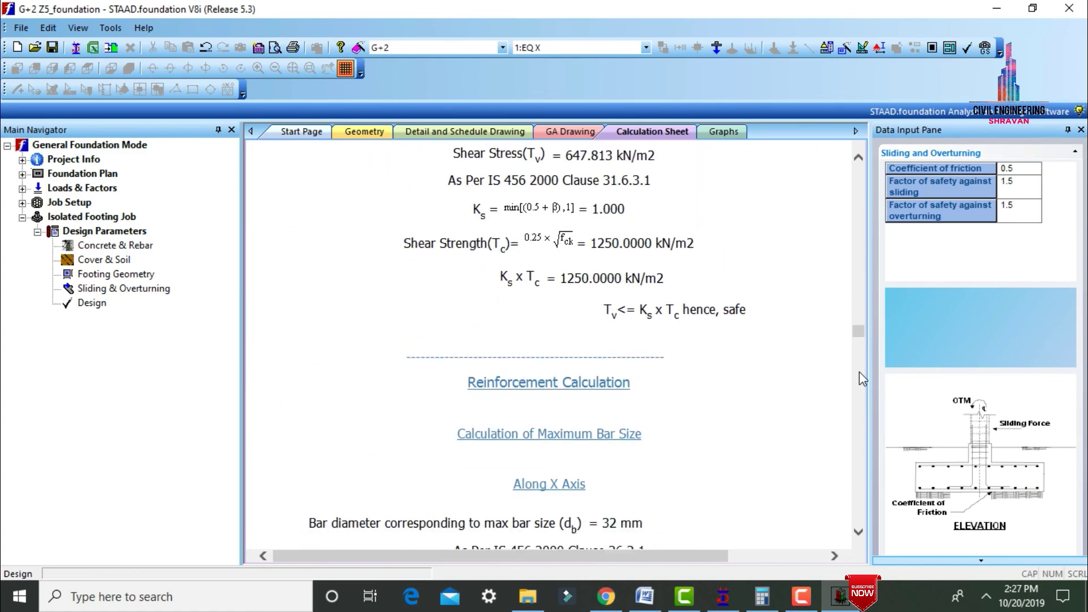
Review the foundation geometry, the footing schedule drawing and the general arrangement drawing, and return to the calculation sheet.
{"action": "left_click", "coordinate": [302, 132]}
{"action": "left_click", "coordinate": [364, 132]}
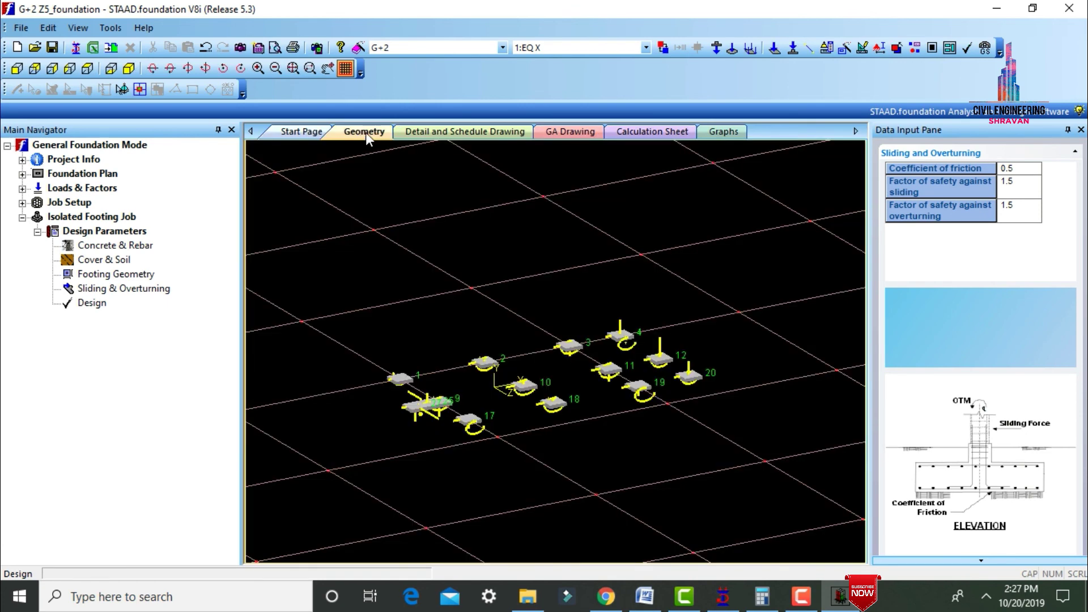
{"action": "left_click", "coordinate": [437, 132]}
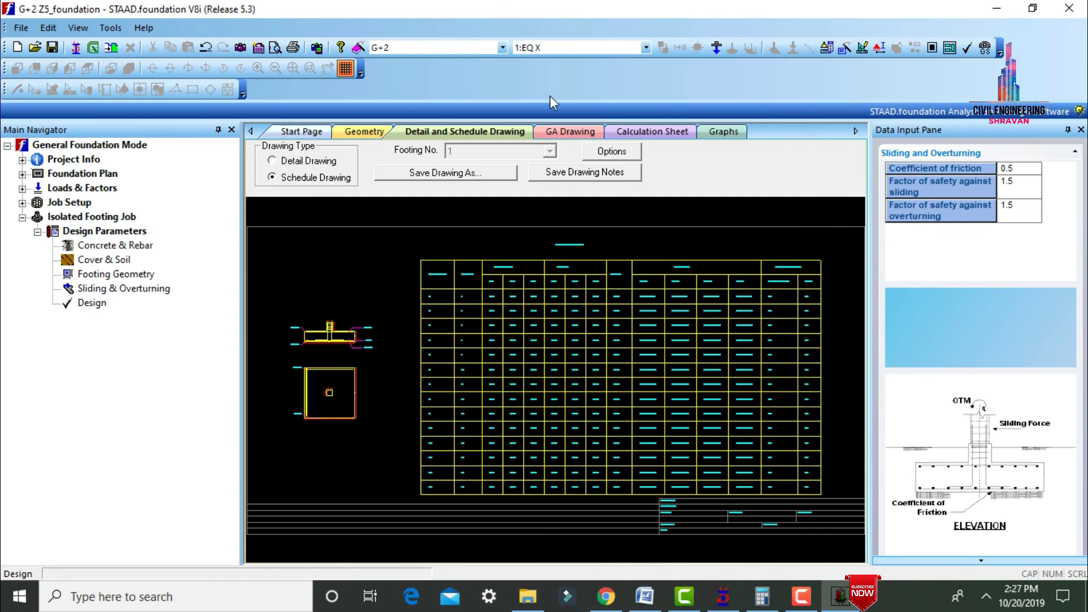
{"action": "left_click", "coordinate": [554, 133]}
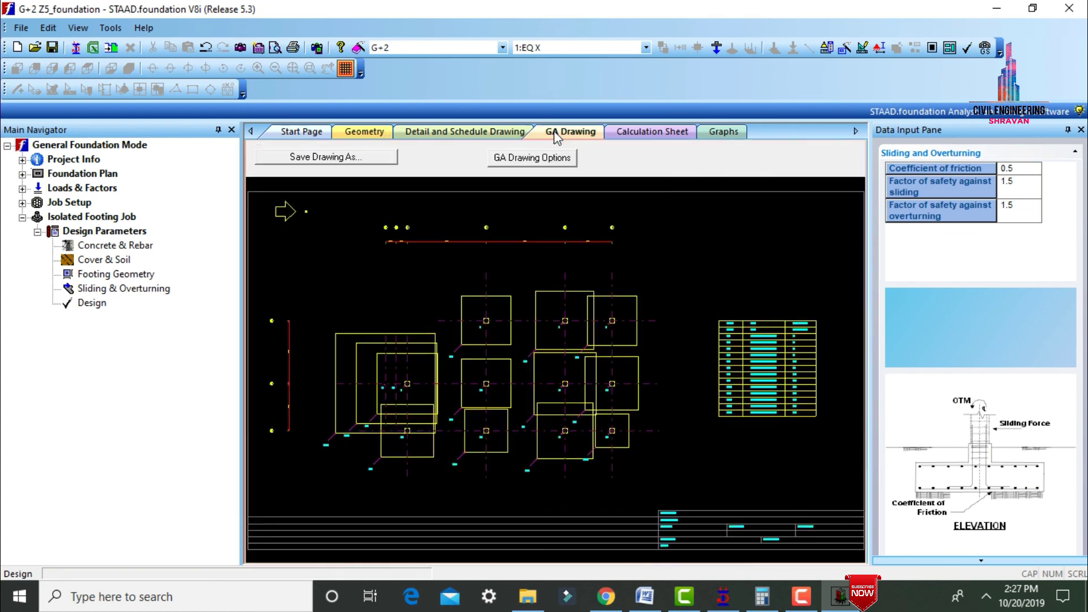
{"action": "left_click", "coordinate": [641, 134]}
Switch to STAAD.Pro and inspect the rendered G+2 building model from several angles, including the staircase side.
{"action": "key", "text": "alt+Tab"}
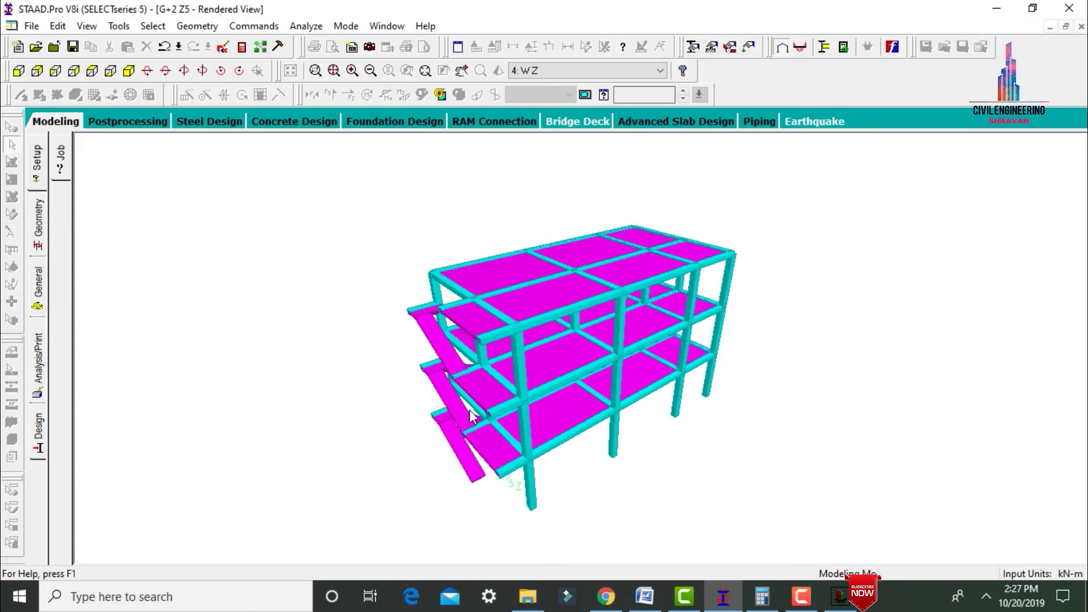
{"action": "scroll", "coordinate": [469, 409], "scroll_direction": "up", "scroll_amount": 3}
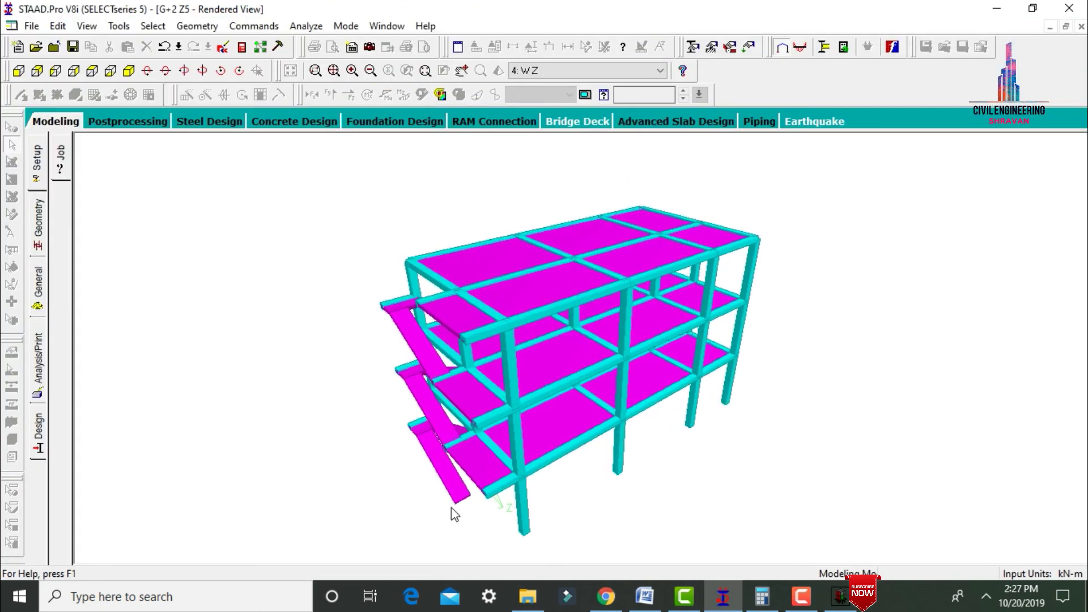
{"action": "scroll", "coordinate": [451, 509], "scroll_direction": "up", "scroll_amount": 2}
{"action": "middle_click_drag", "start_coordinate": [457, 511], "coordinate": [790, 435]}
{"action": "middle_click_drag", "start_coordinate": [525, 244], "coordinate": [664, 297]}
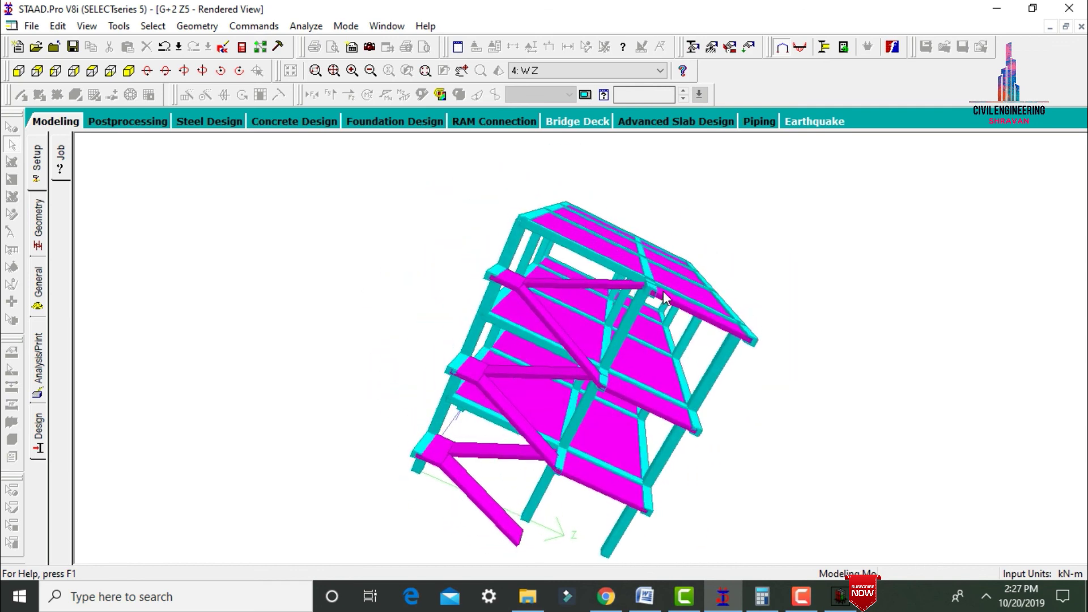